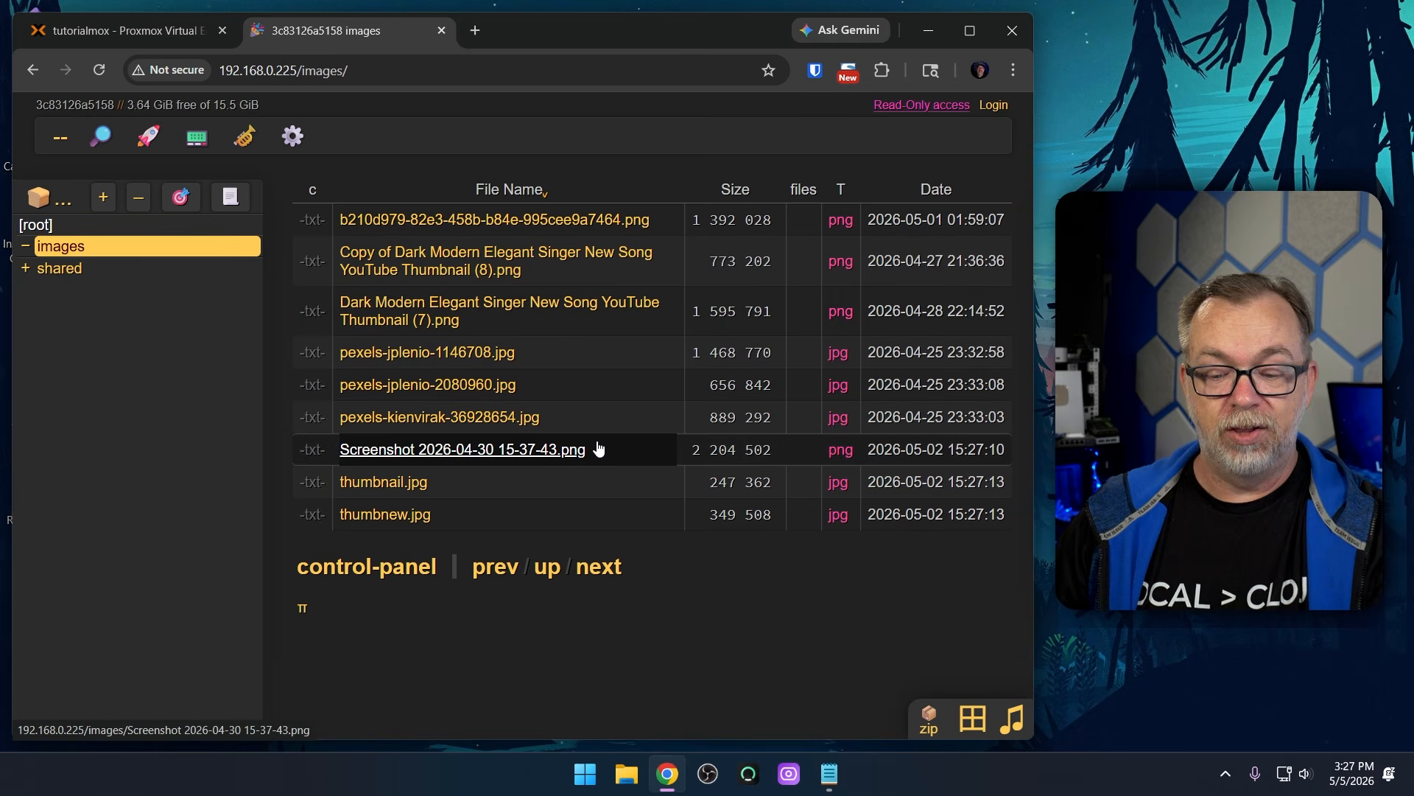
Show the images folder as a thumbnail grid, browse its pictures in the full-size viewer, and close the viewer
{"action": "left_click", "coordinate": [974, 722]}
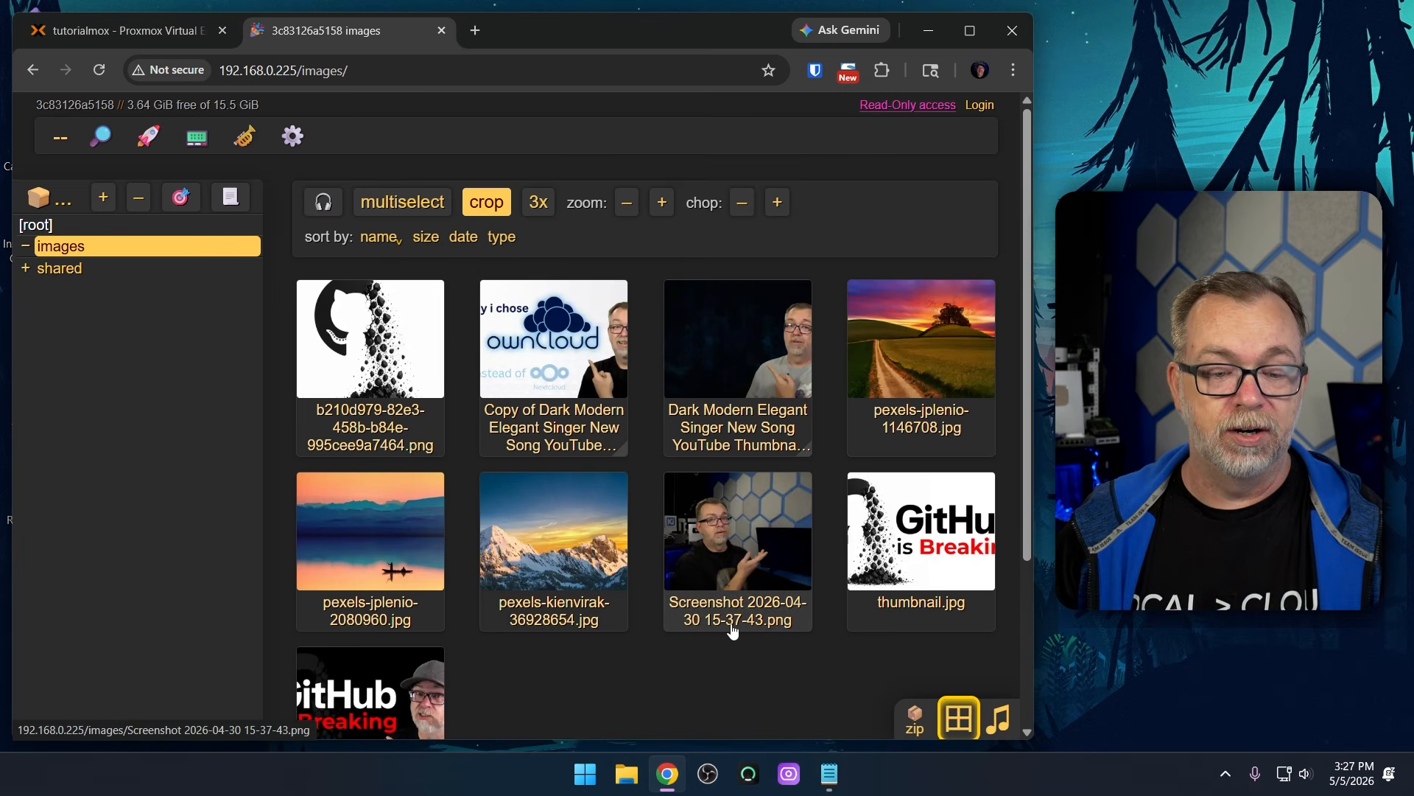
{"action": "left_click", "coordinate": [367, 330]}
{"action": "key", "text": "Right"}
{"action": "key", "text": "Right"}
{"action": "key", "text": "Right"}
{"action": "key", "text": "Right"}
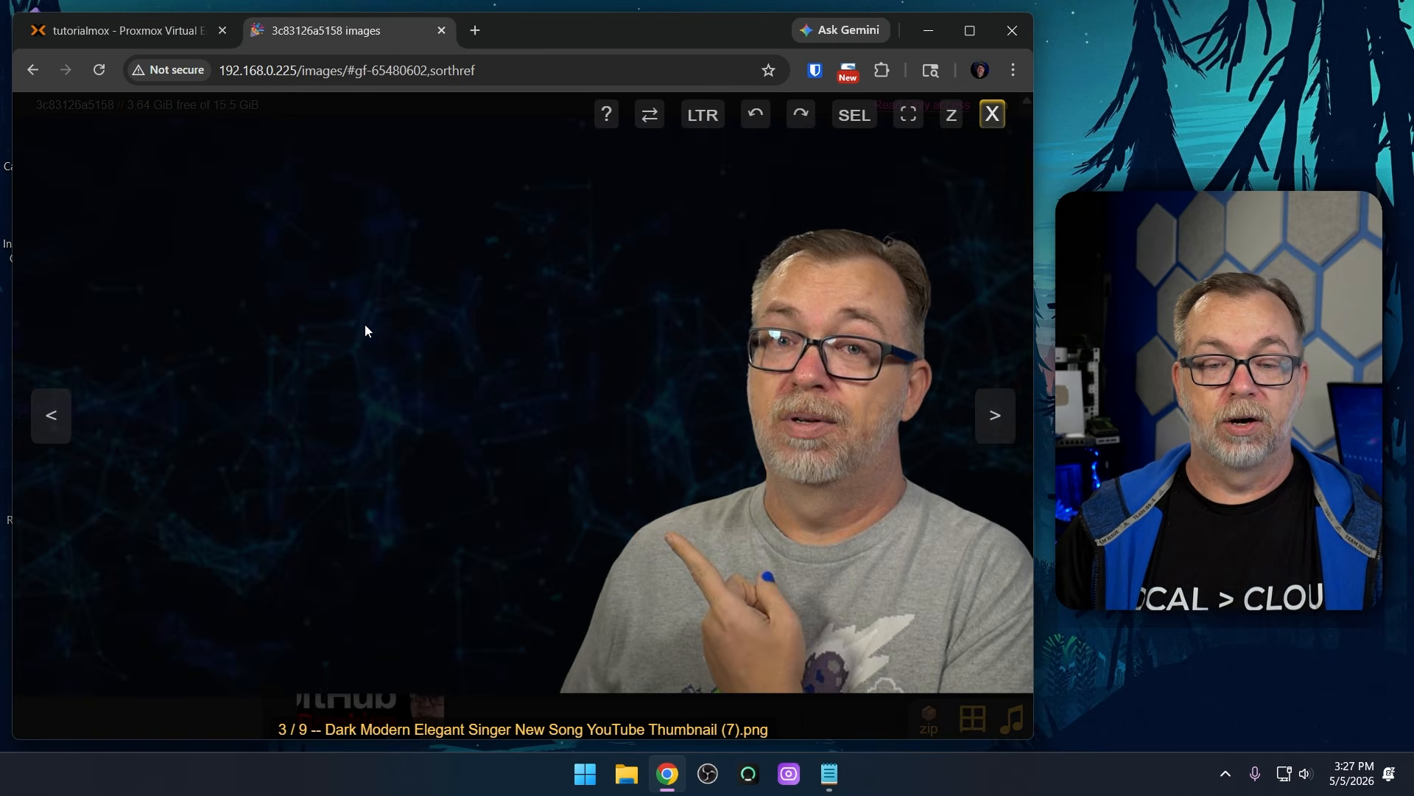
{"action": "key", "text": "Left"}
{"action": "key", "text": "Left"}
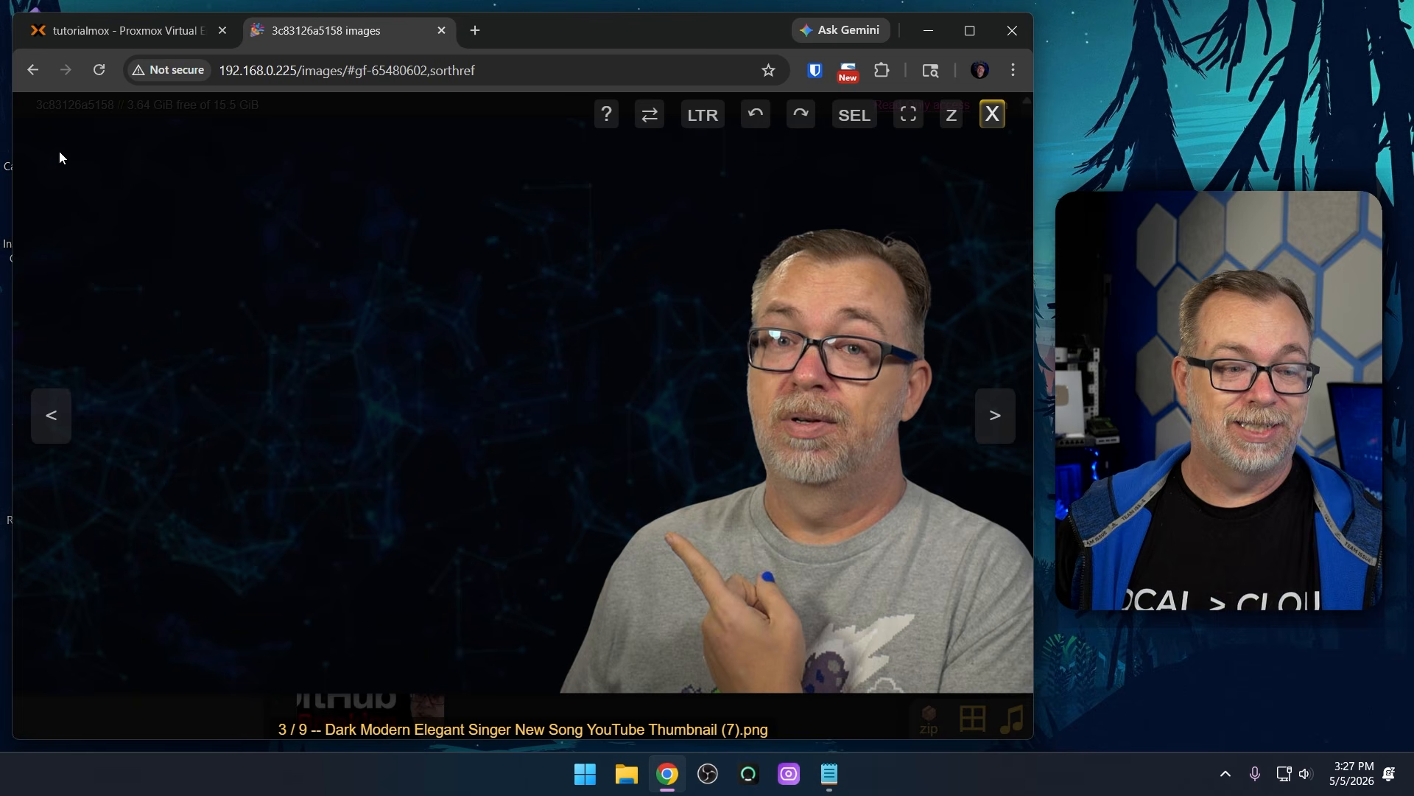
{"action": "key", "text": "Left"}
{"action": "key", "text": "Escape"}
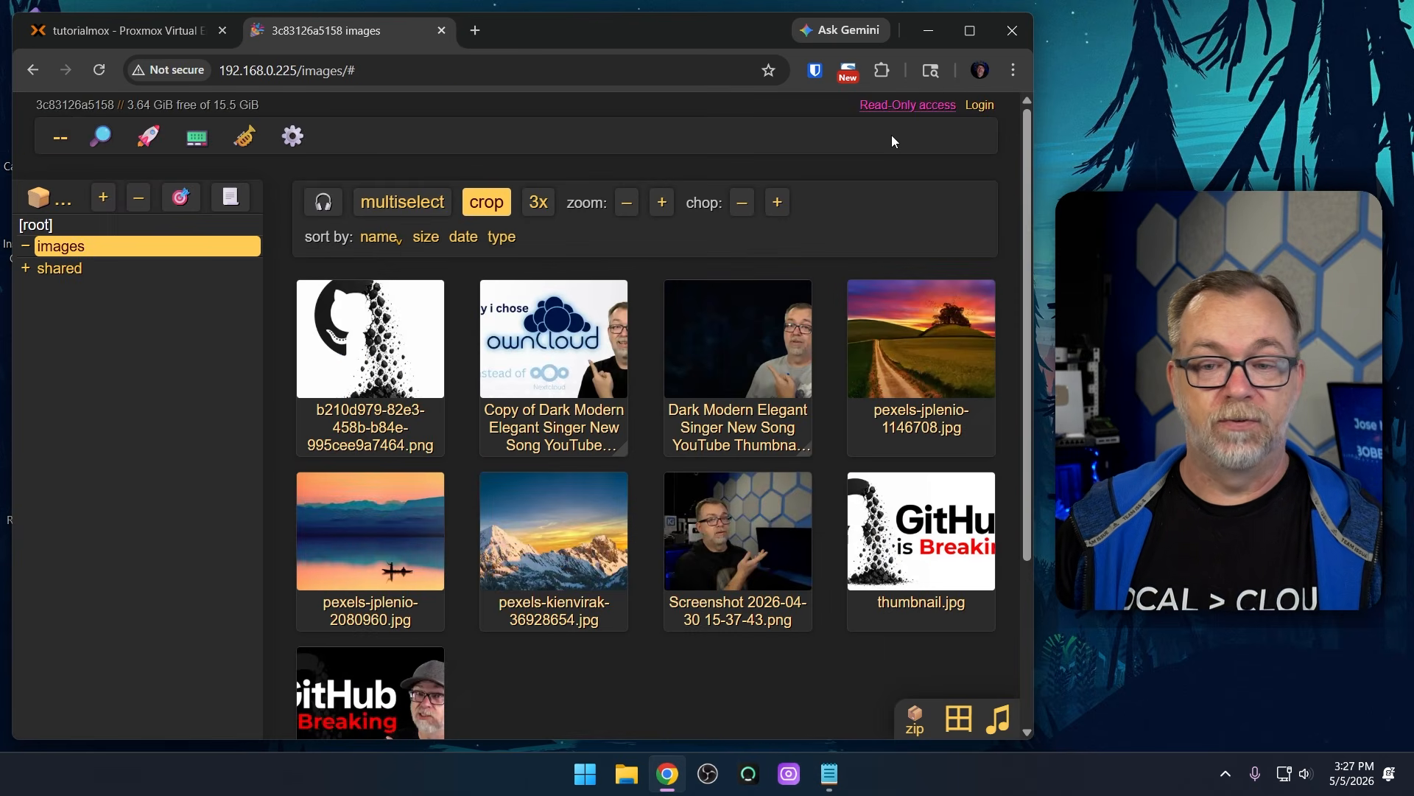
Open the shared folder and upload 20250416-135831.JPG into it from the local computer
{"action": "left_click", "coordinate": [105, 278]}
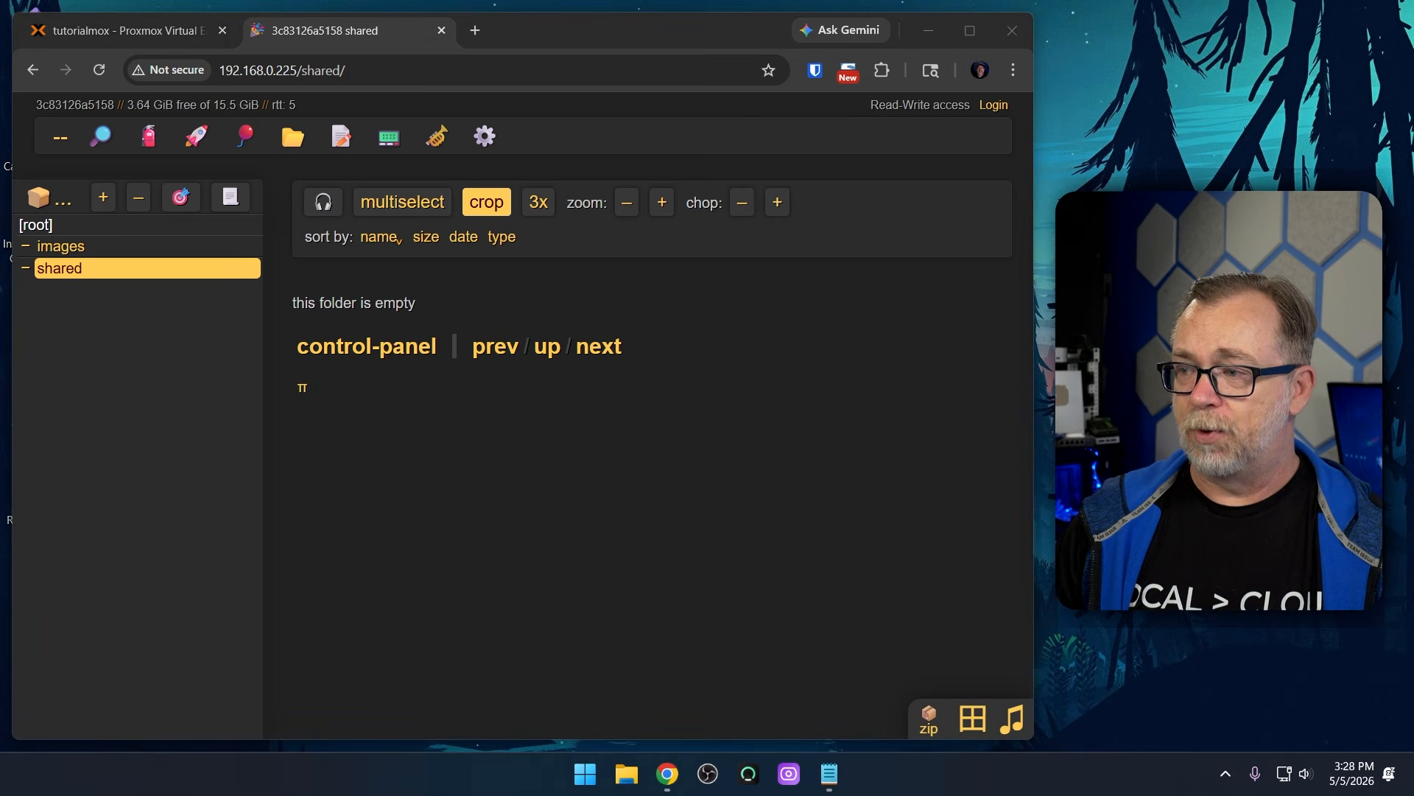
{"action": "left_click_drag", "start_coordinate": [1413, 353], "coordinate": [645, 246]}
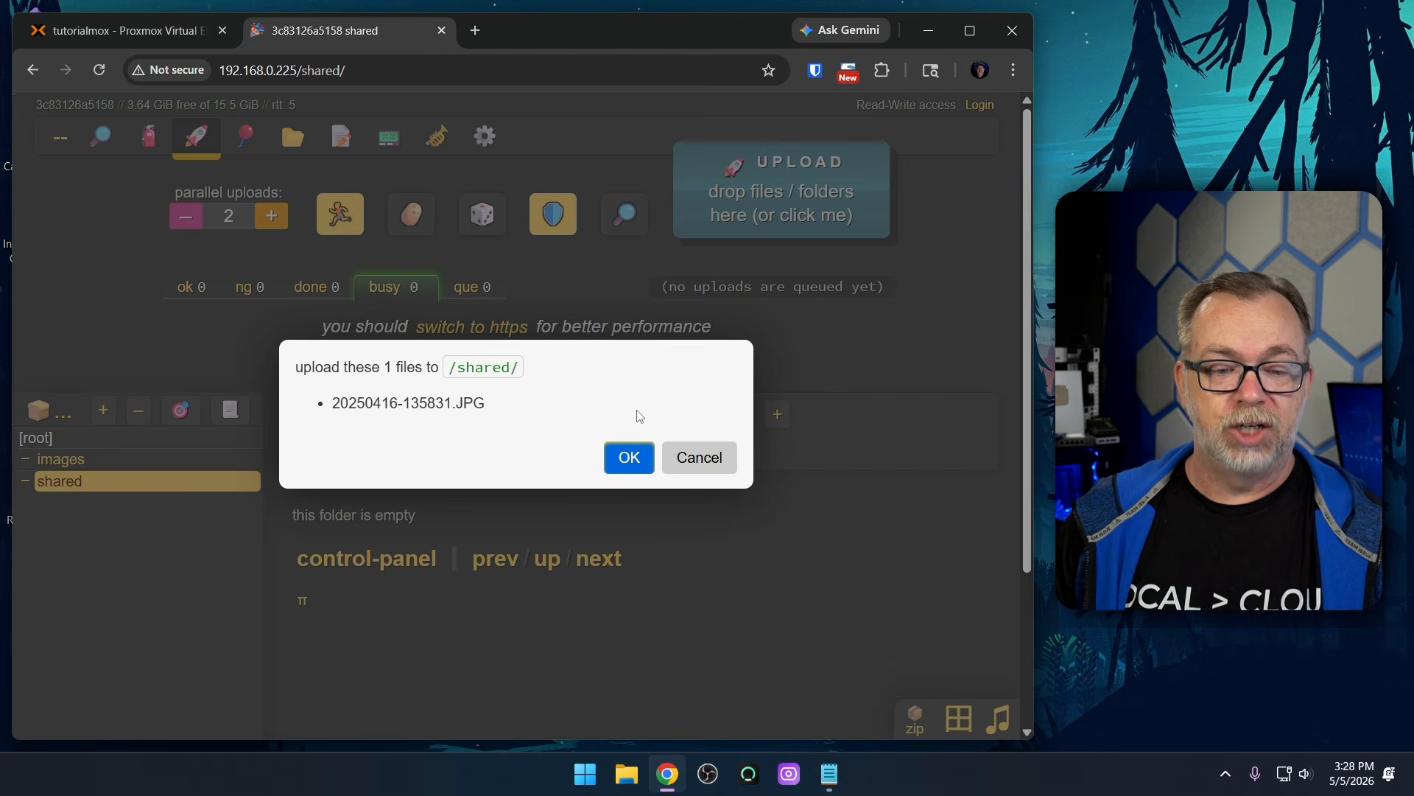
{"action": "left_click", "coordinate": [629, 457]}
{"action": "scroll", "coordinate": [574, 591], "scroll_direction": "down", "scroll_amount": 4}
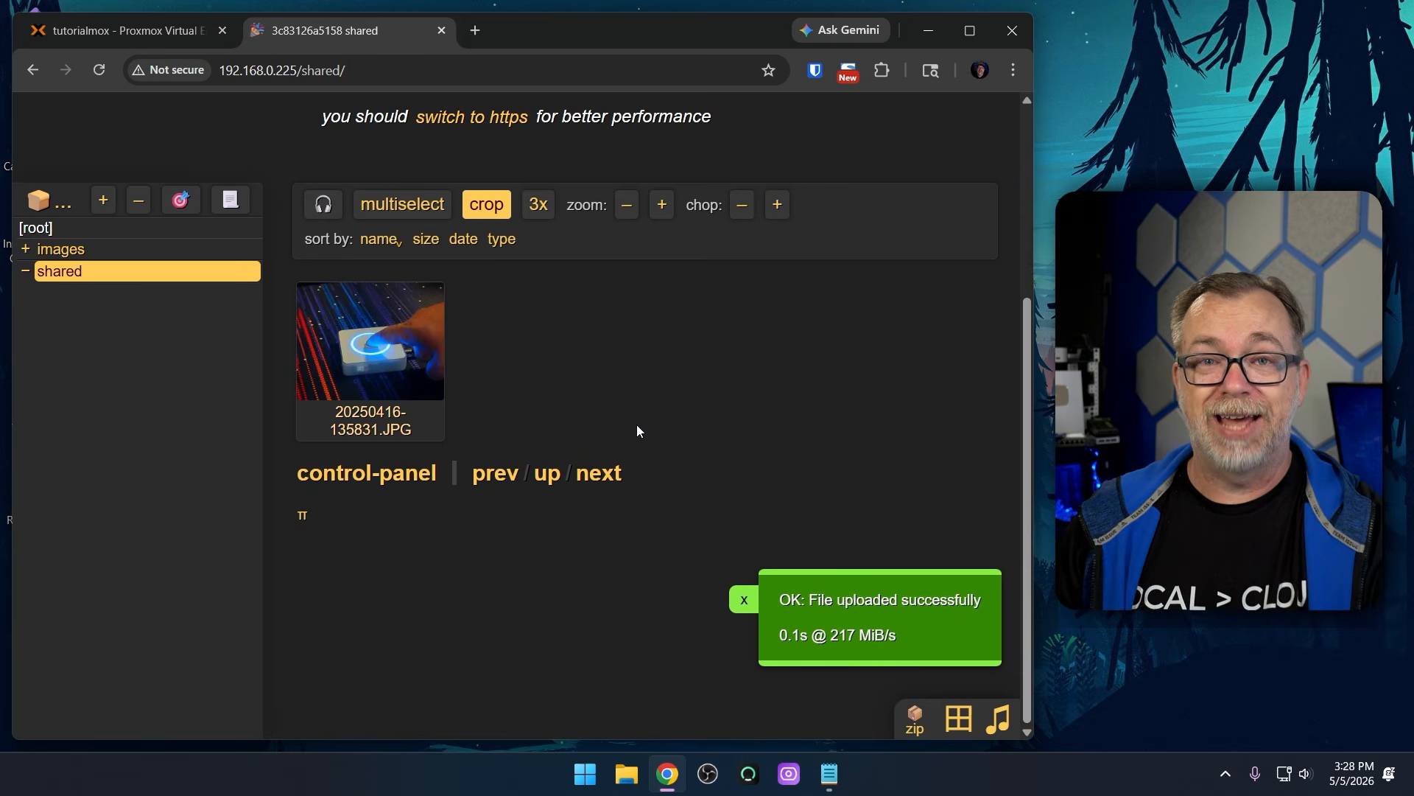
Return to the server's start page and log in with the account password
{"action": "key", "text": "alt+Left"}
{"action": "key", "text": "alt+Left"}
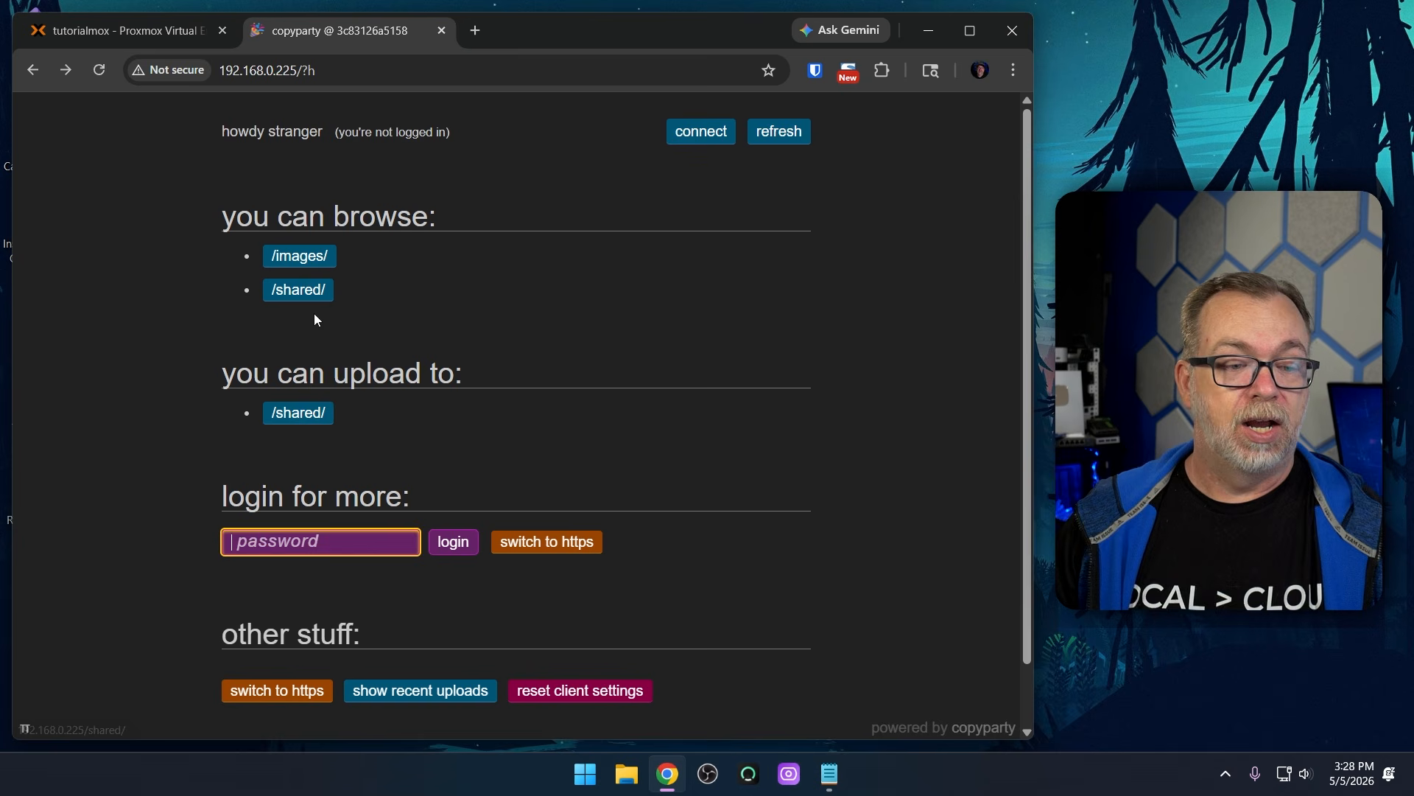
{"action": "left_click", "coordinate": [564, 362]}
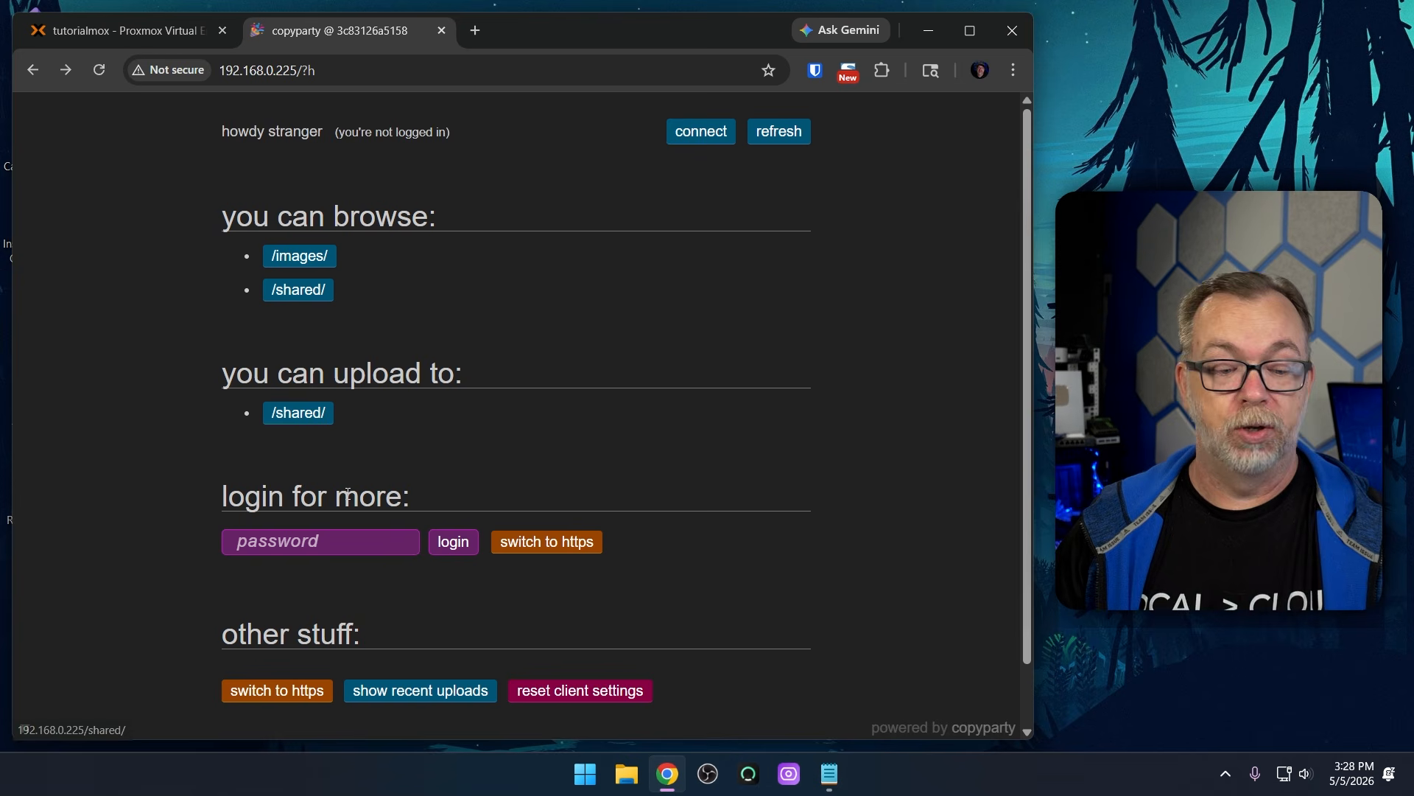
{"action": "left_click", "coordinate": [318, 540]}
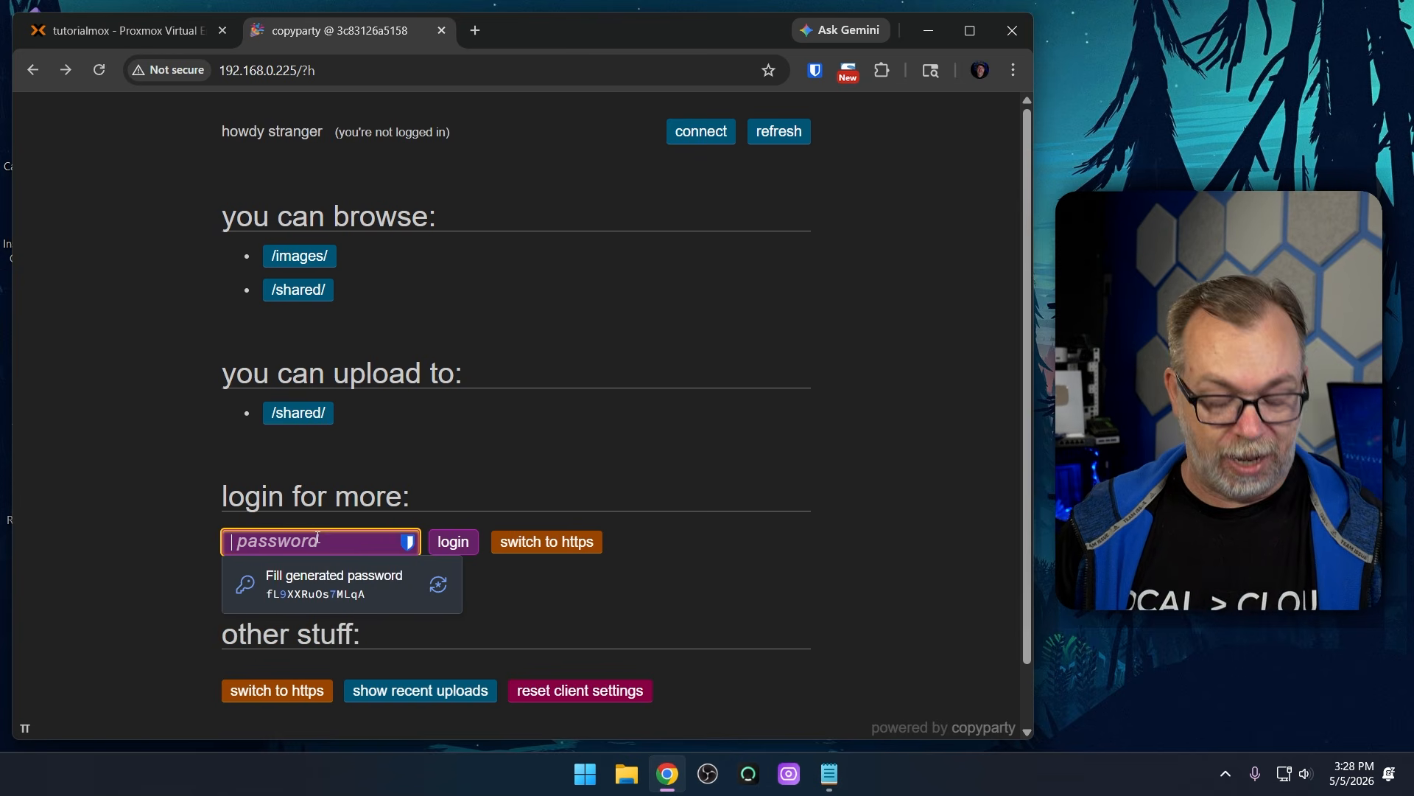
{"action": "key", "text": "ctrl+v"}
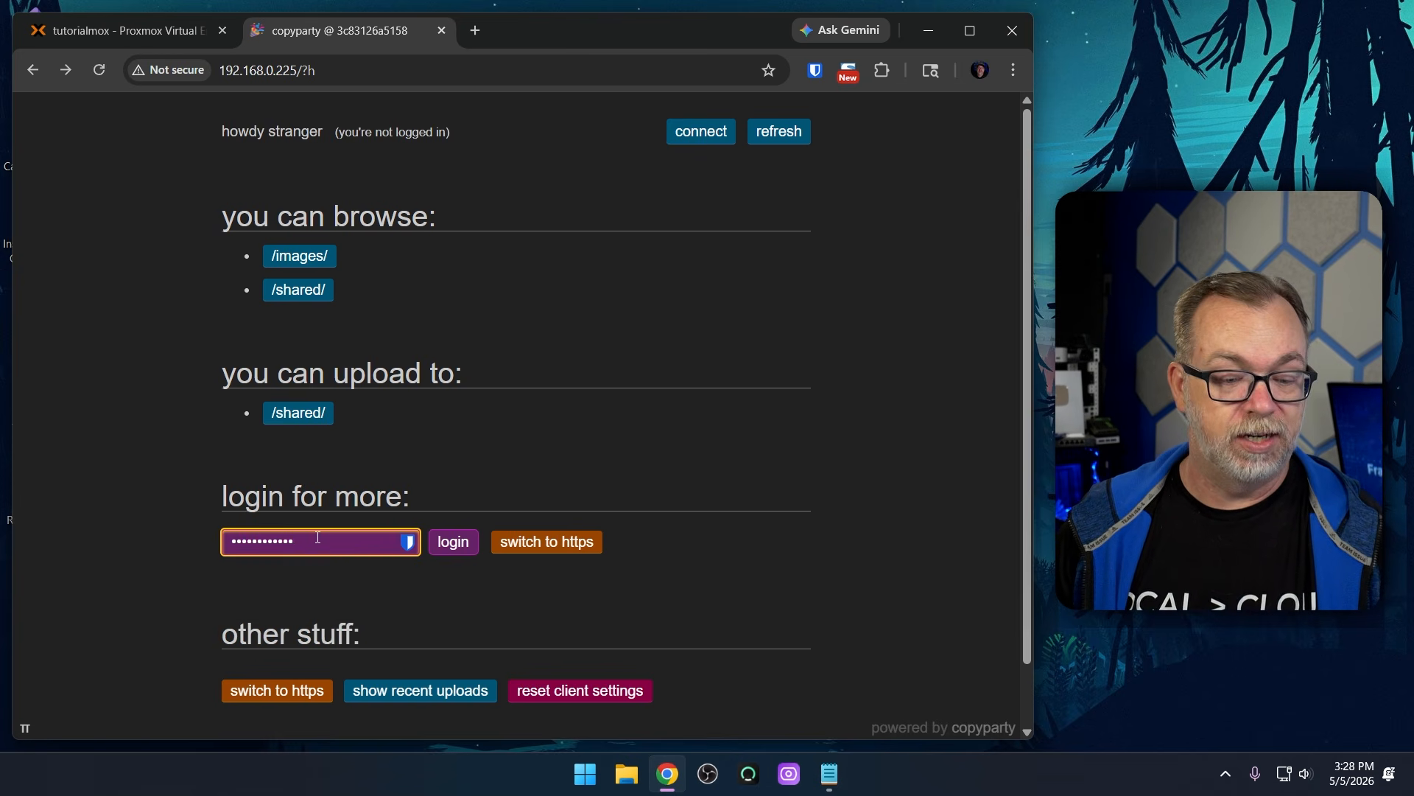
{"action": "left_click", "coordinate": [448, 540]}
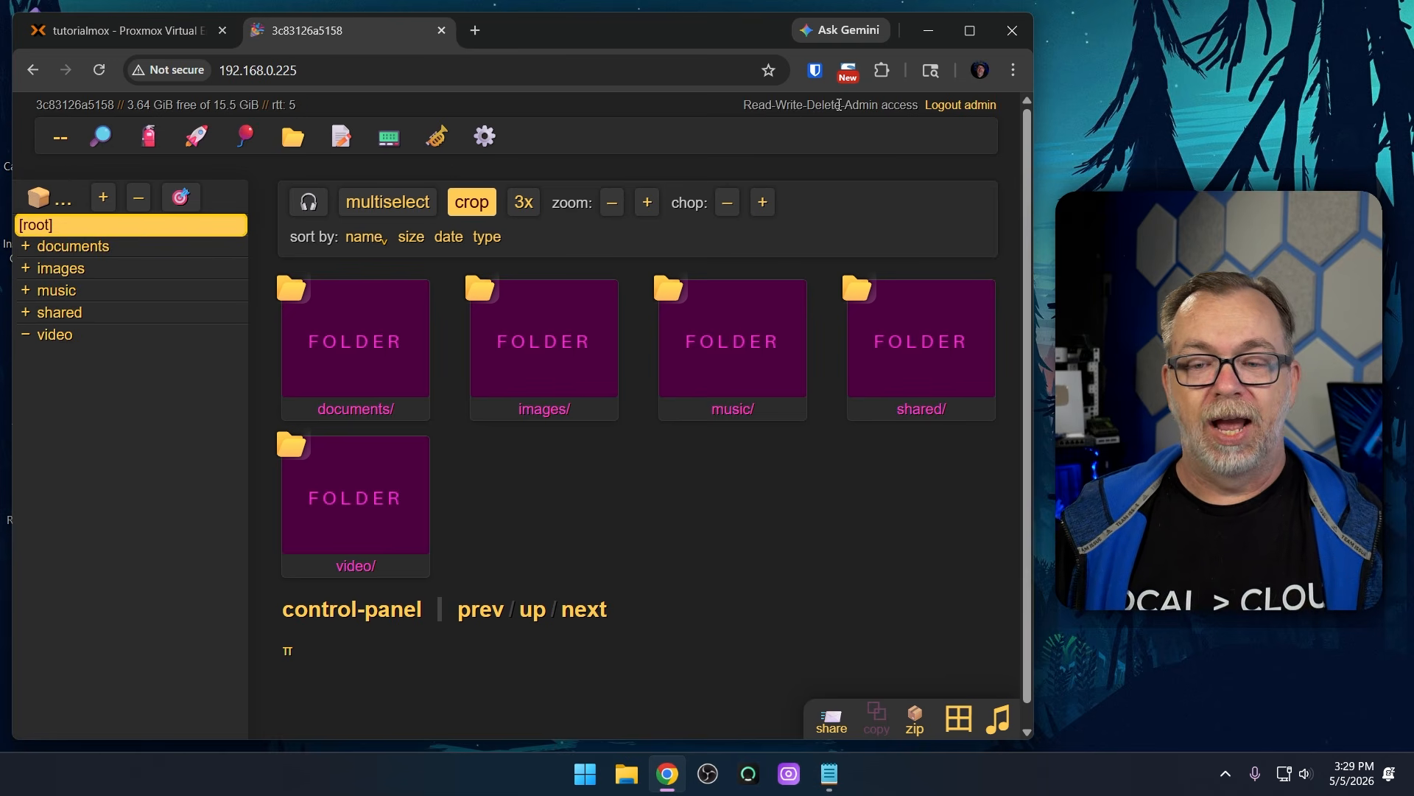
Highlight the account's access rights, open the up2k uploader and examine what its upload options do
{"action": "left_click_drag", "start_coordinate": [745, 105], "coordinate": [923, 107]}
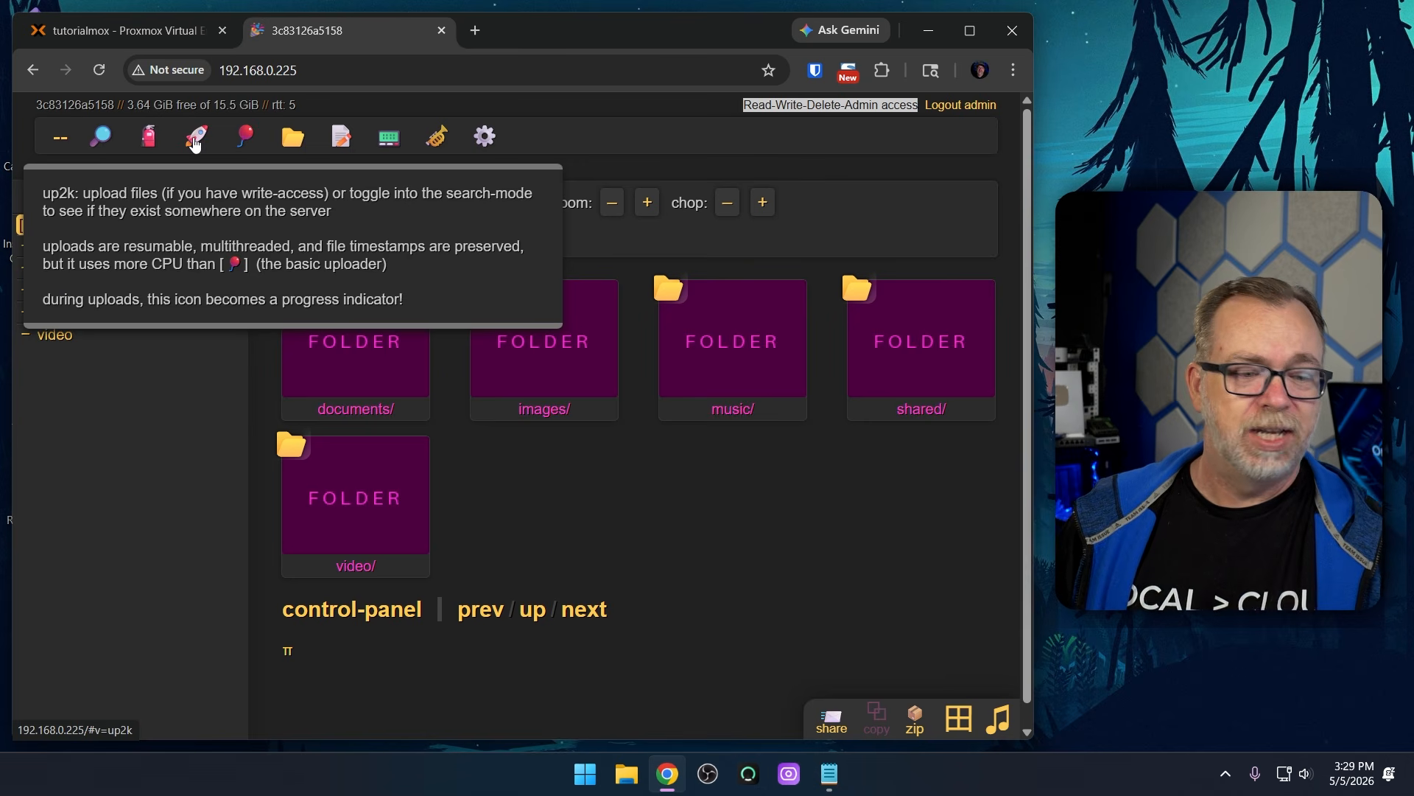
{"action": "left_click", "coordinate": [195, 142]}
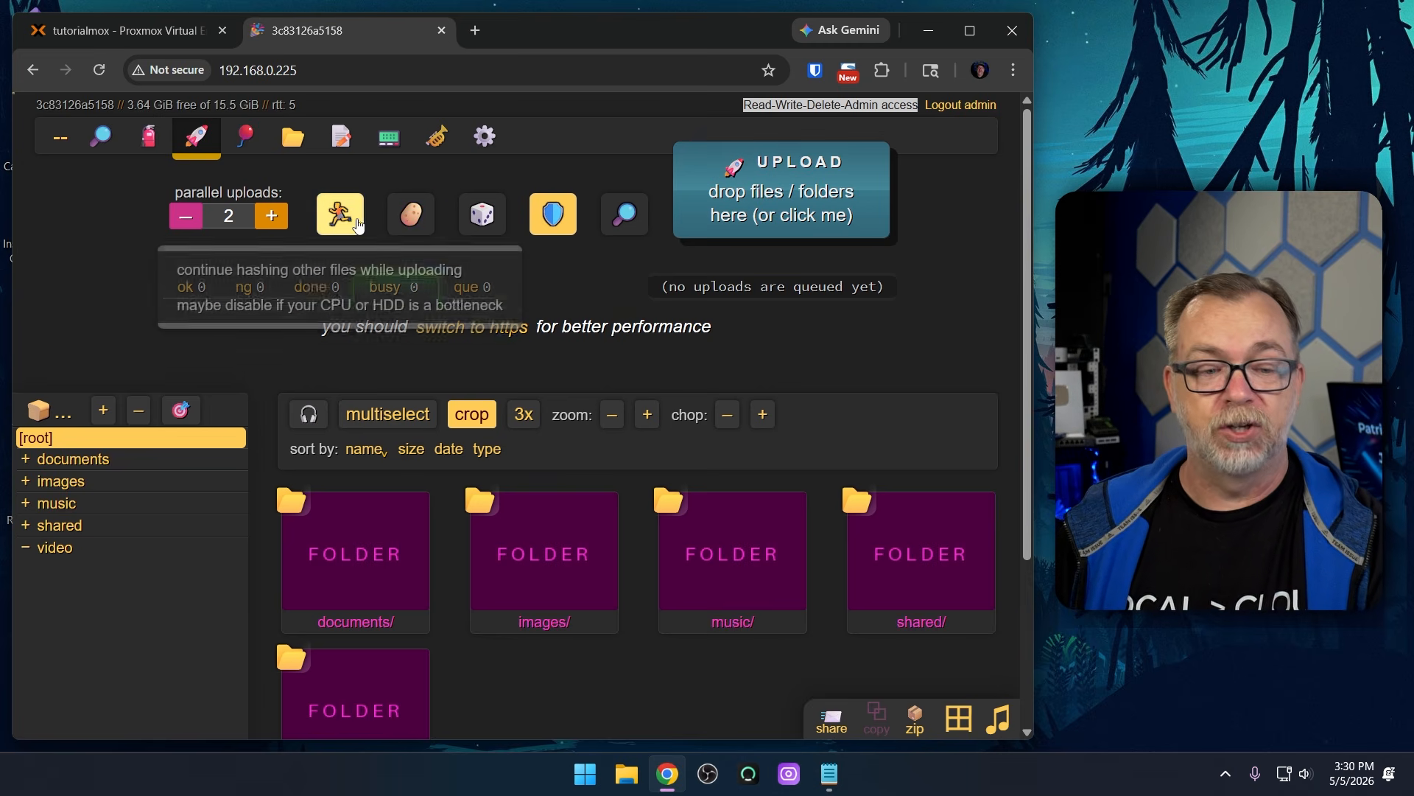
{"action": "mouse_move", "coordinate": [415, 232]}
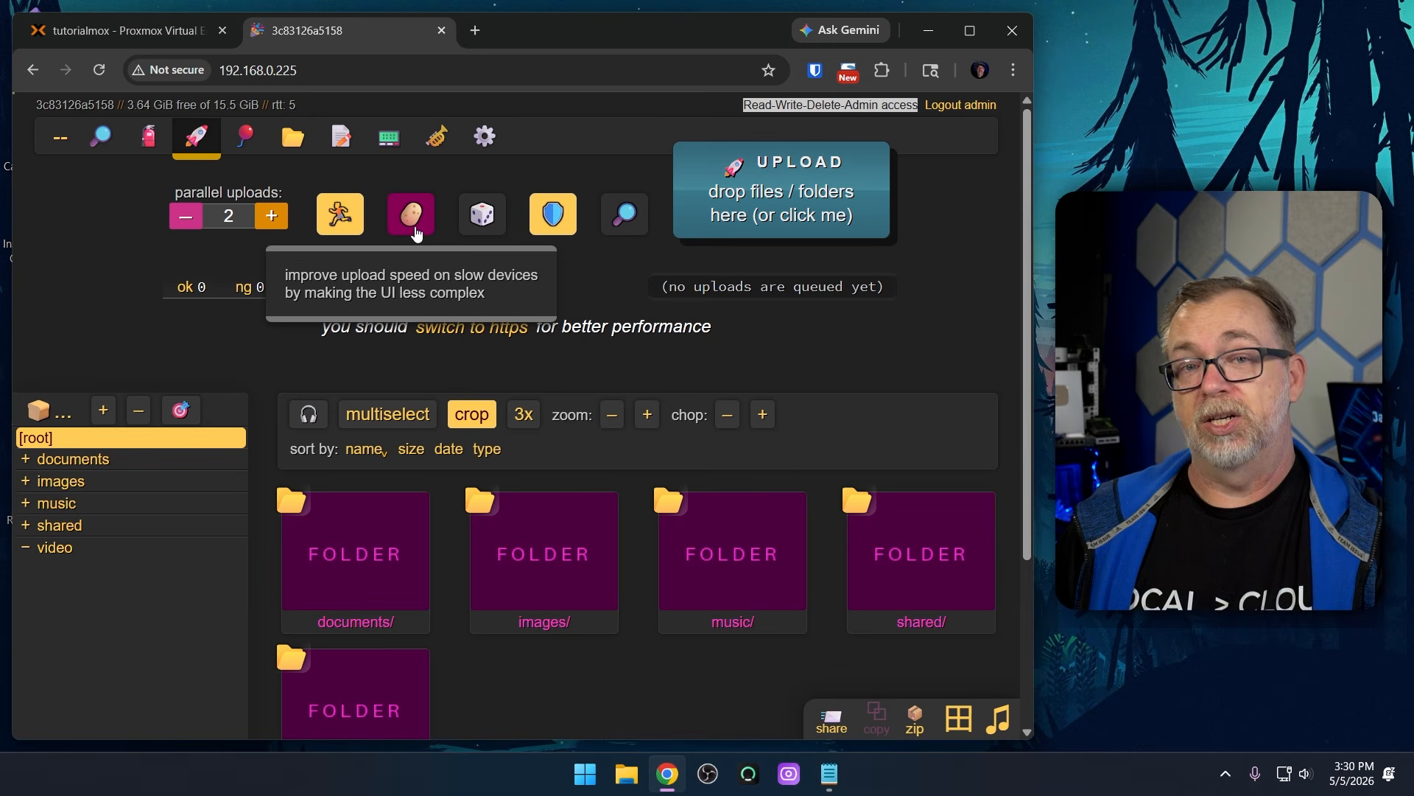
{"action": "mouse_move", "coordinate": [480, 232]}
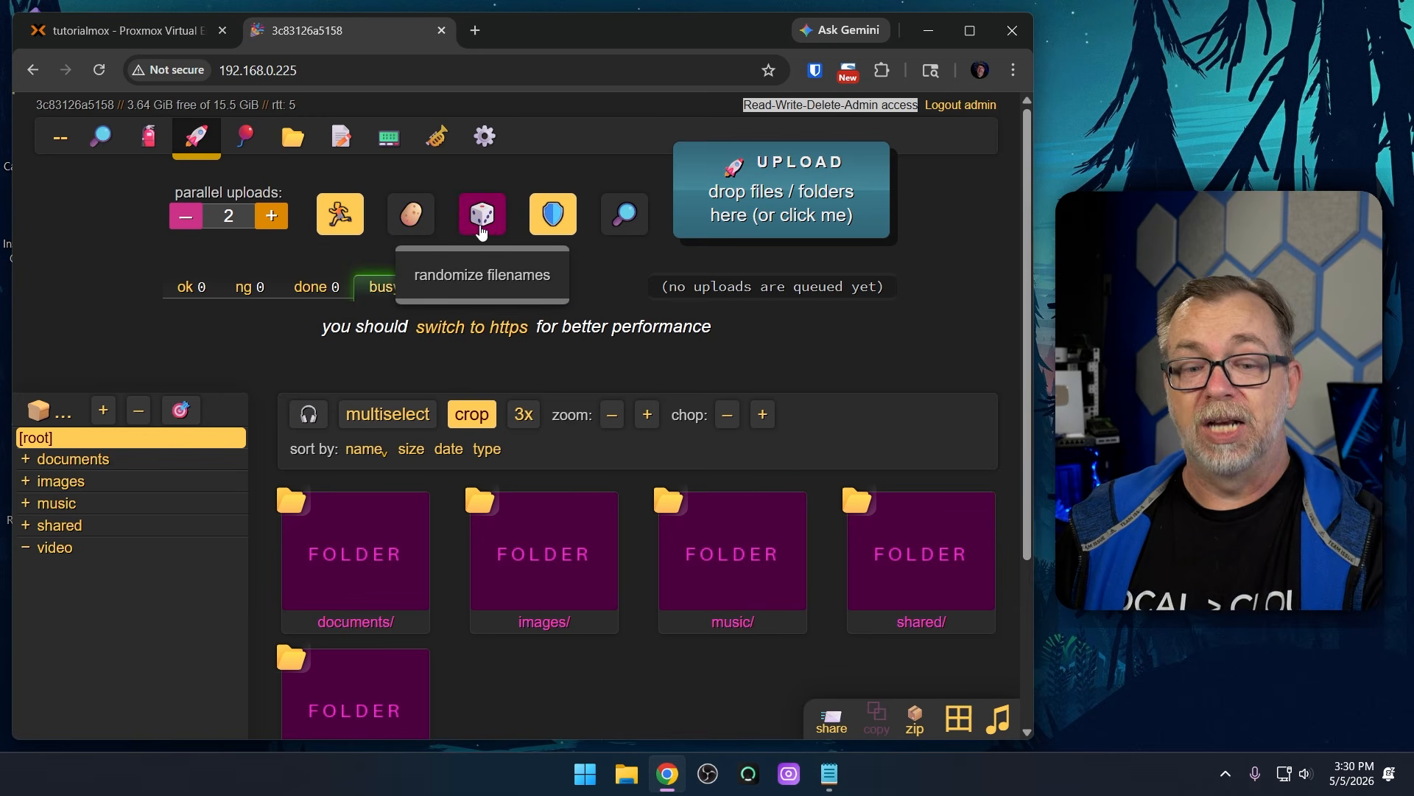
{"action": "mouse_move", "coordinate": [553, 225]}
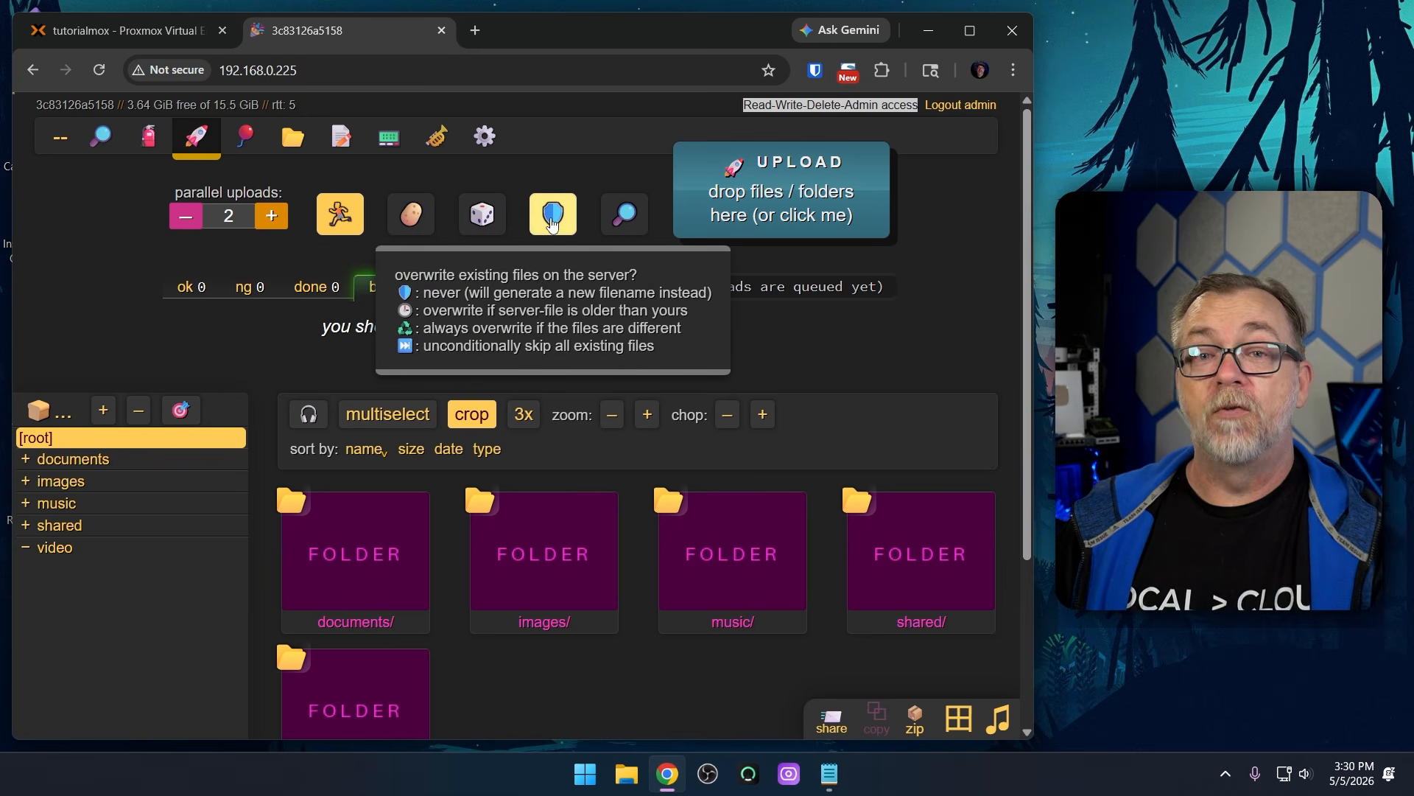
Cycle the up2k overwrite setting through its modes and back to never overwriting existing files
{"action": "left_click", "coordinate": [553, 217]}
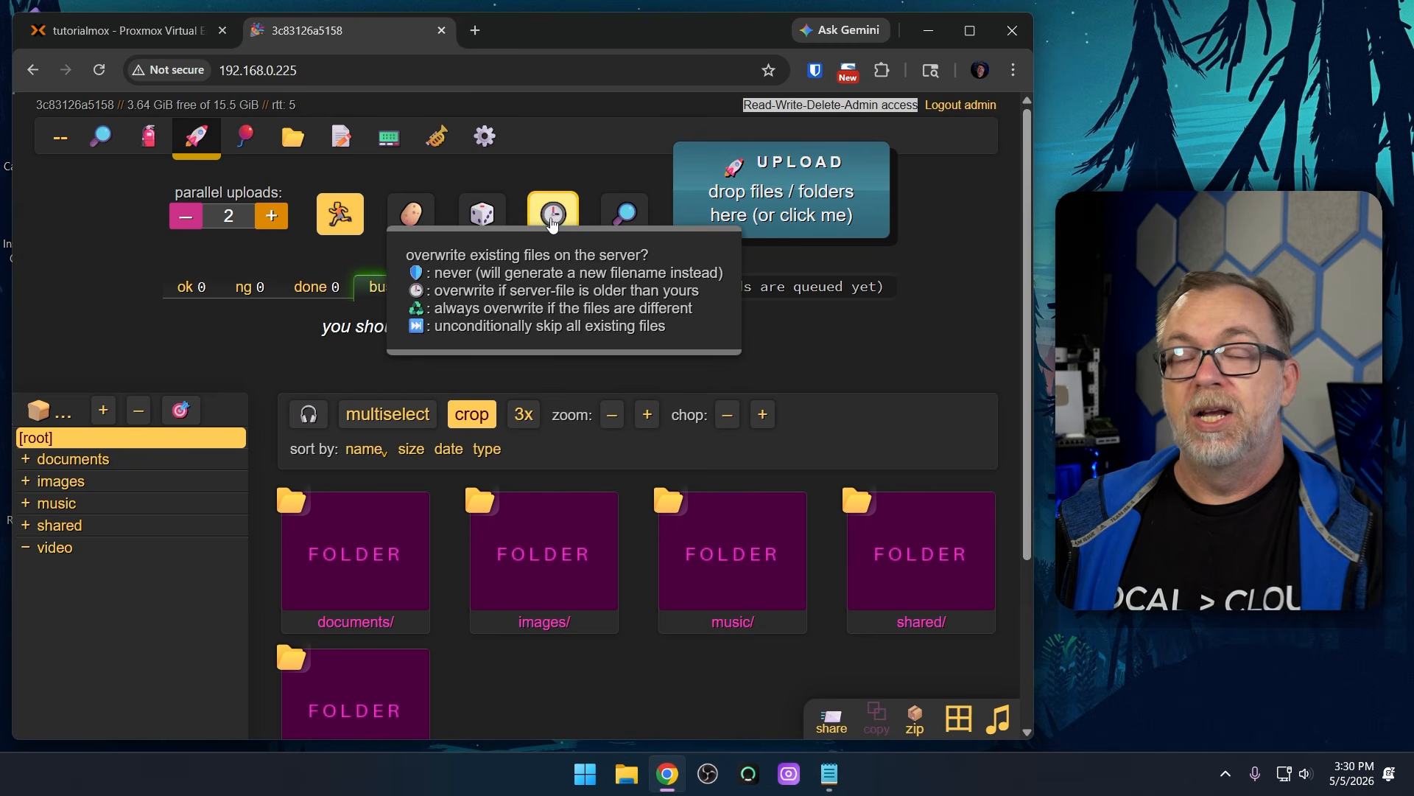
{"action": "left_click", "coordinate": [553, 219]}
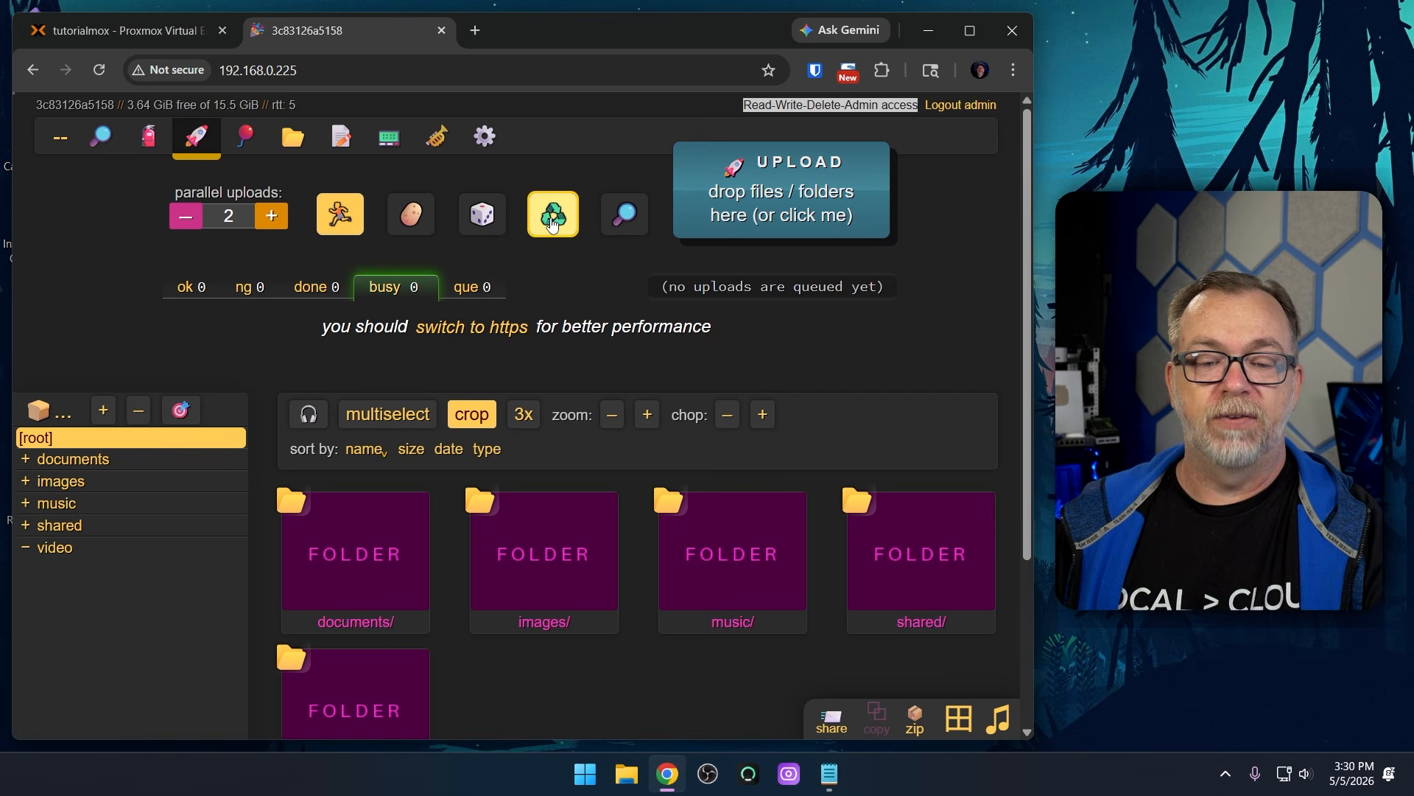
{"action": "left_click", "coordinate": [553, 219]}
{"action": "left_click", "coordinate": [552, 219]}
{"action": "left_click", "coordinate": [552, 220]}
{"action": "left_click", "coordinate": [553, 220]}
{"action": "left_click", "coordinate": [553, 220]}
{"action": "left_click", "coordinate": [553, 220]}
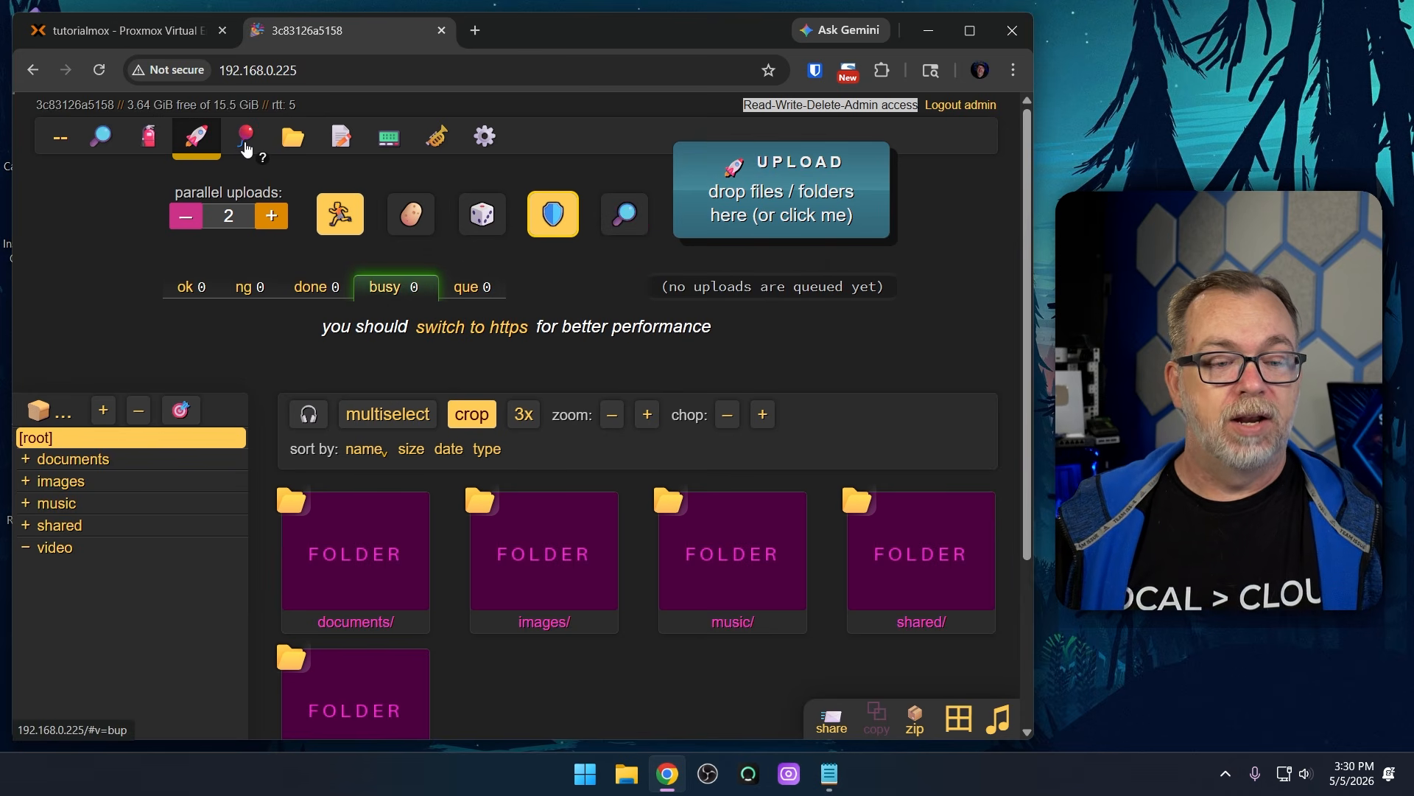
Open the basic uploader and inspect its file chooser, leaving it without selecting a file
{"action": "left_click", "coordinate": [247, 140]}
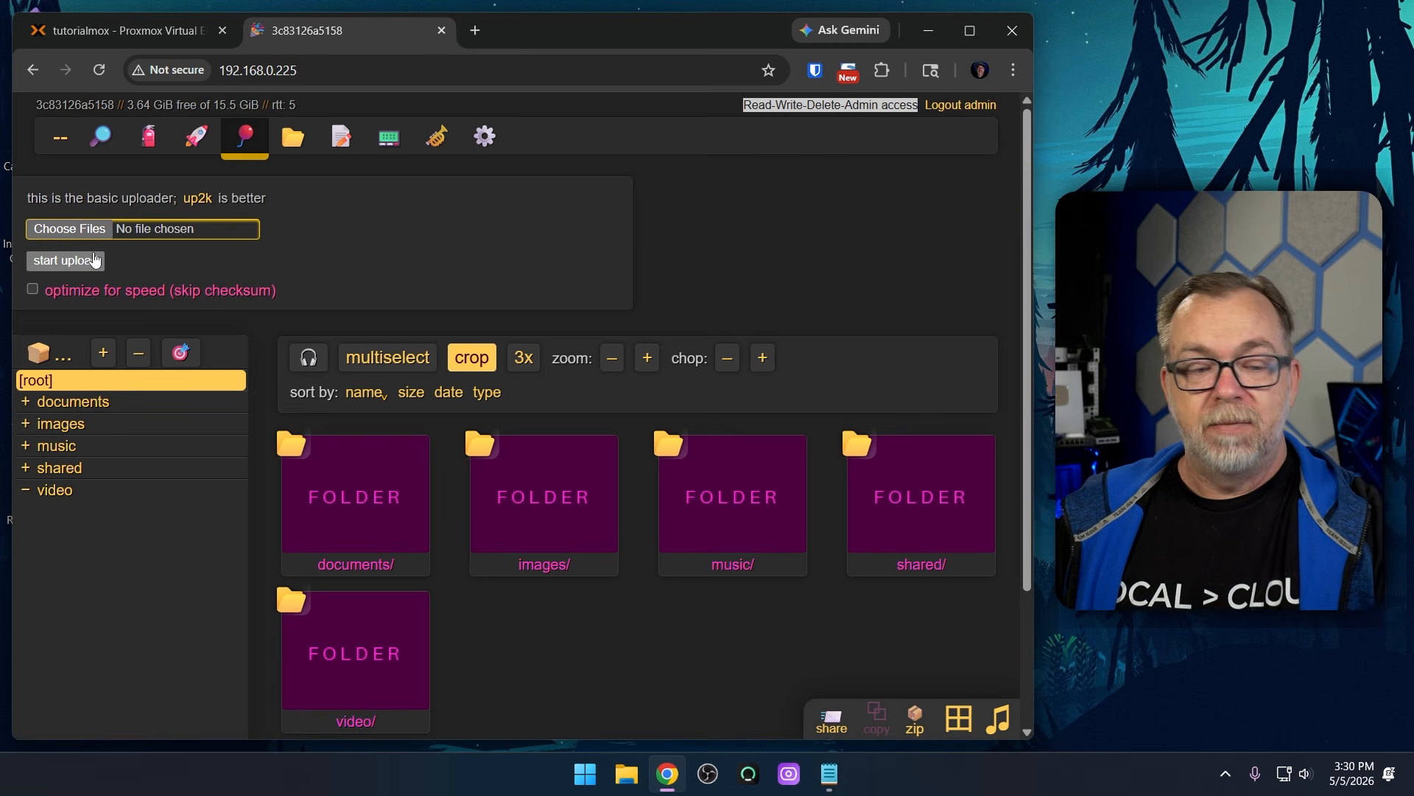
{"action": "left_click", "coordinate": [82, 236]}
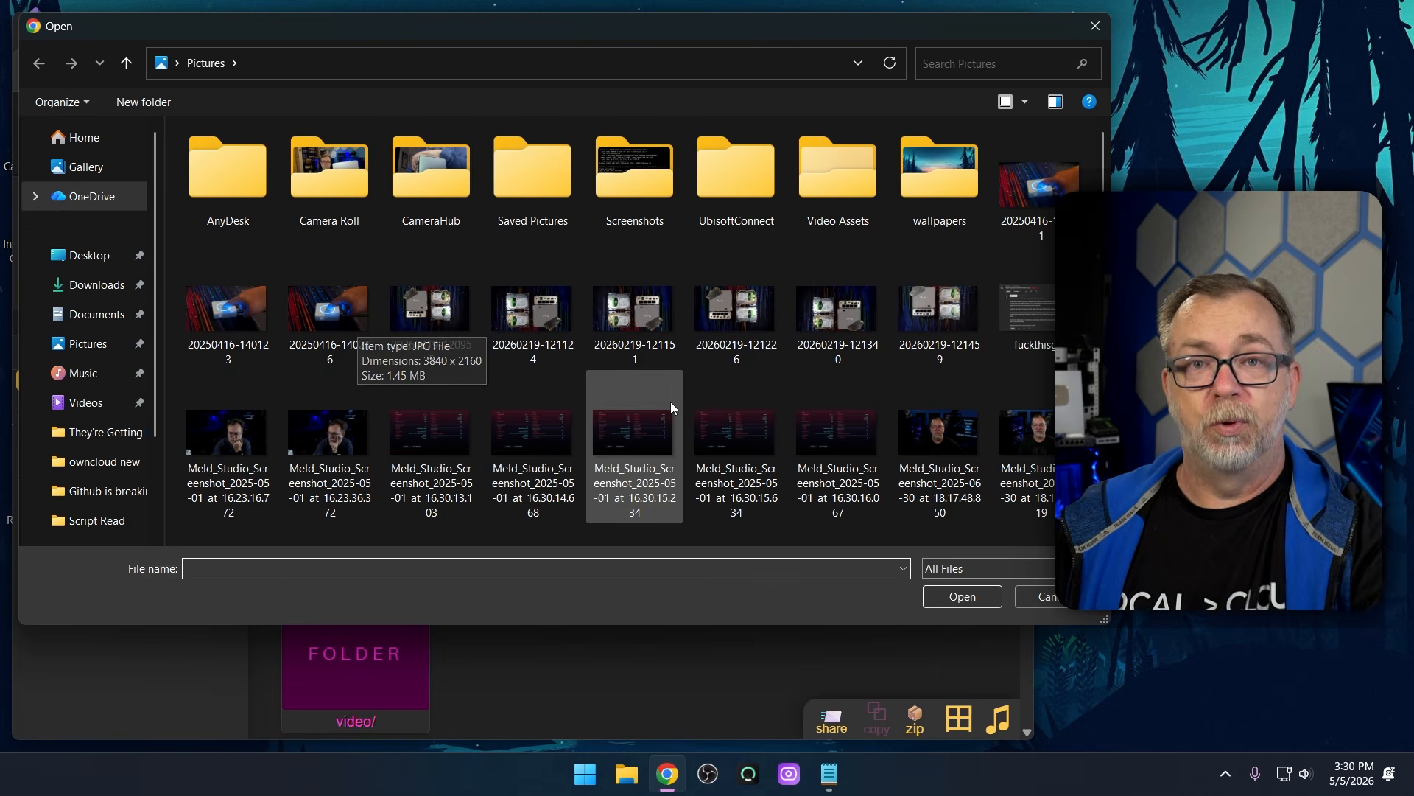
{"action": "left_click", "coordinate": [1047, 597]}
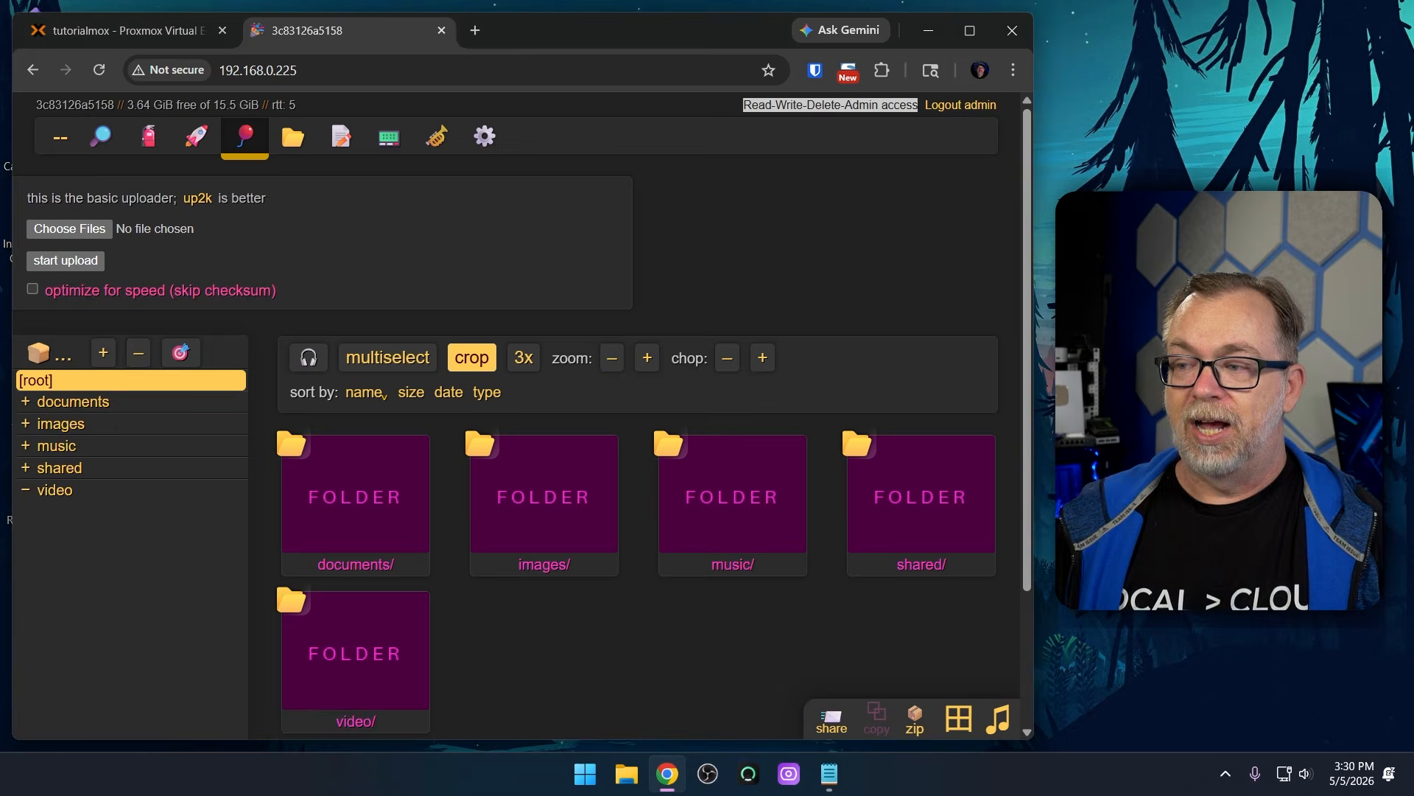
{"action": "left_click_drag", "start_coordinate": [1322, 80], "coordinate": [631, 258]}
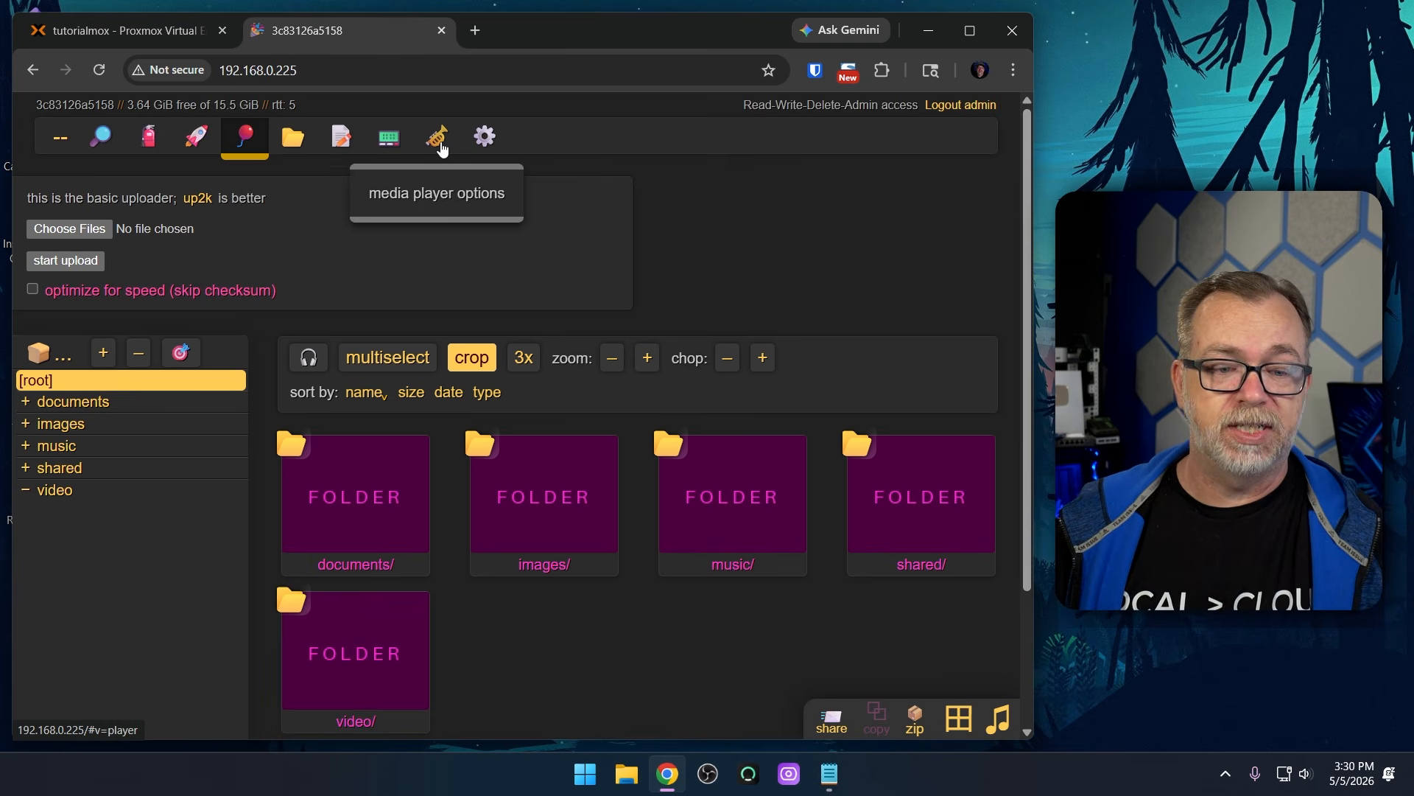
Review the media player options and the general interface settings, and close the settings view
{"action": "left_click", "coordinate": [440, 151]}
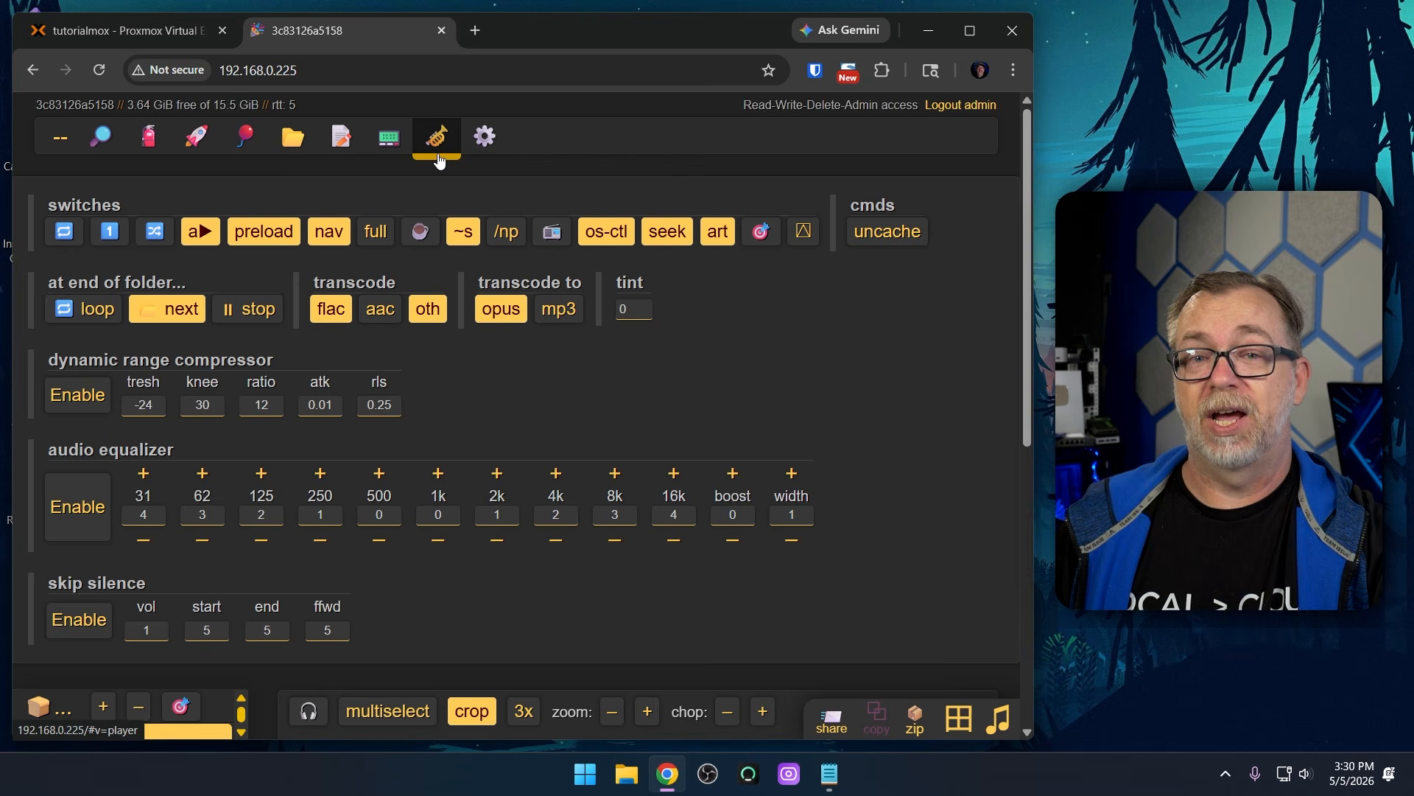
{"action": "left_click", "coordinate": [483, 137]}
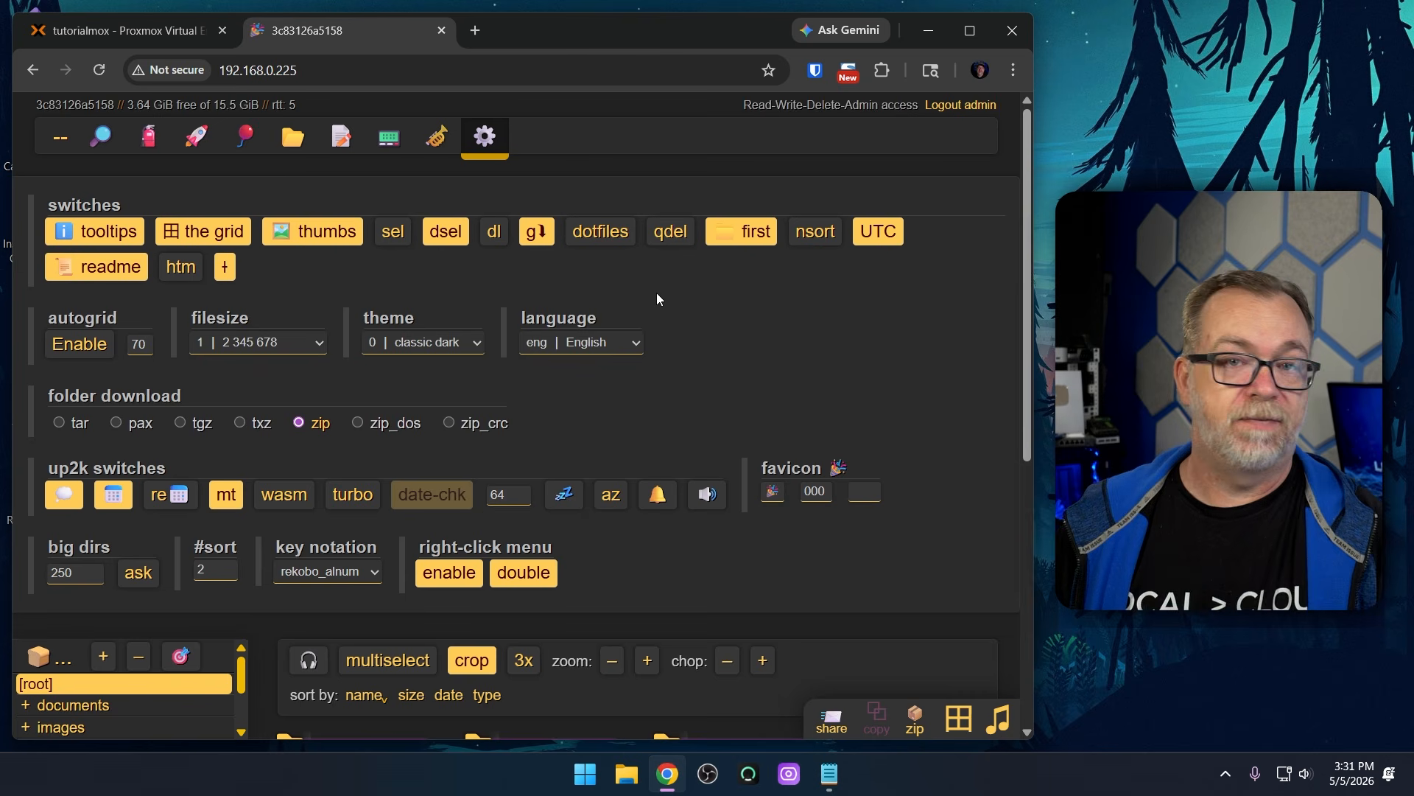
{"action": "scroll", "coordinate": [657, 298], "scroll_direction": "down", "scroll_amount": 1}
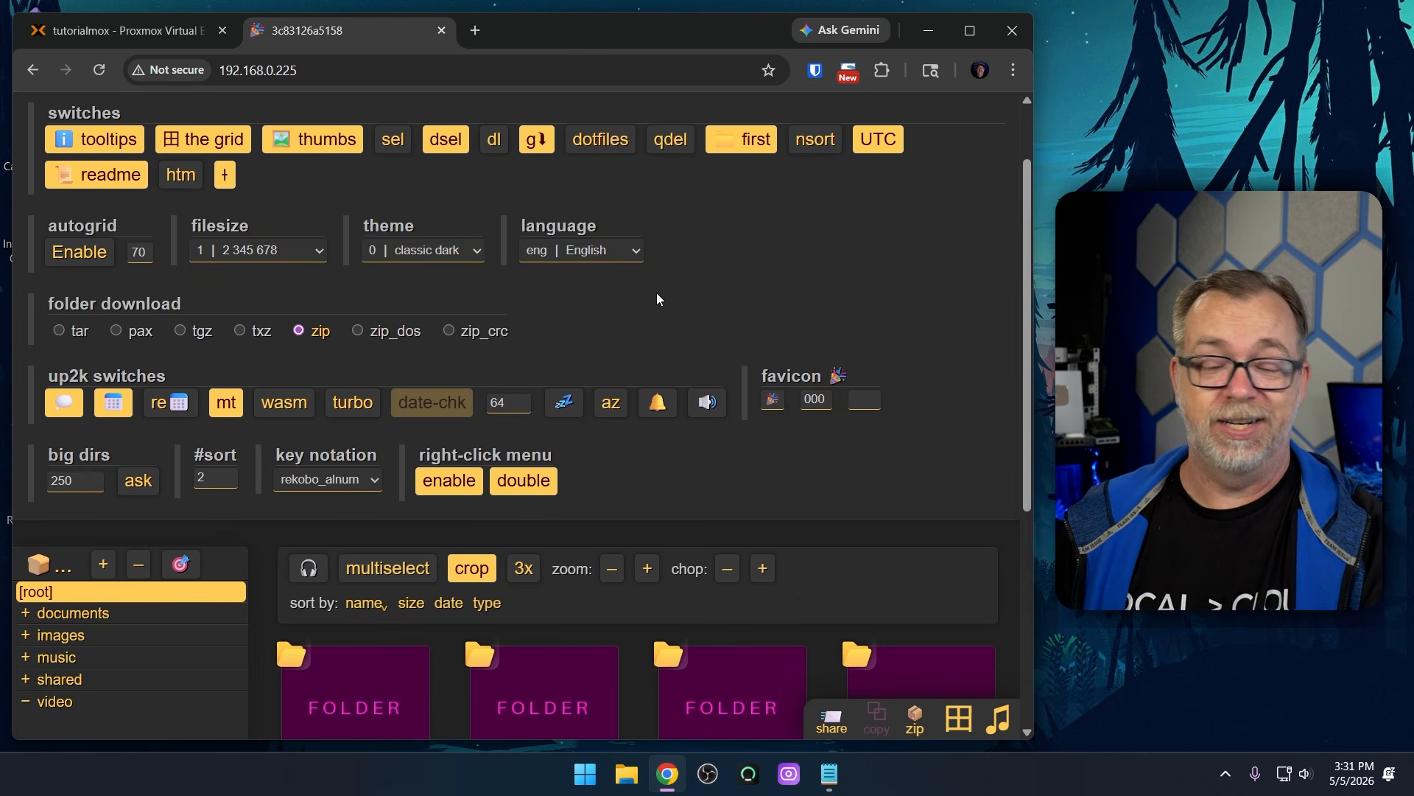
{"action": "scroll", "coordinate": [656, 293], "scroll_direction": "up", "scroll_amount": 1}
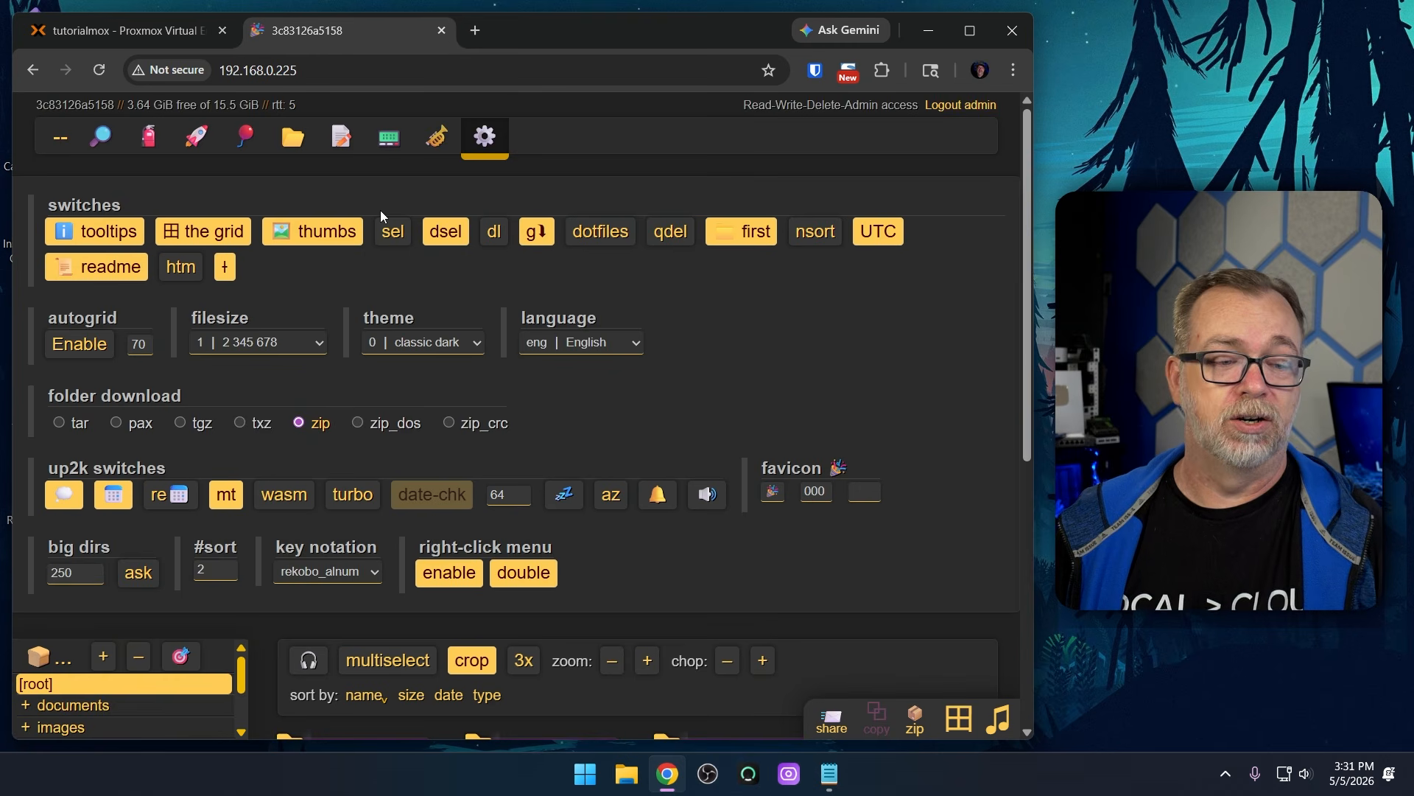
{"action": "left_click", "coordinate": [61, 145]}
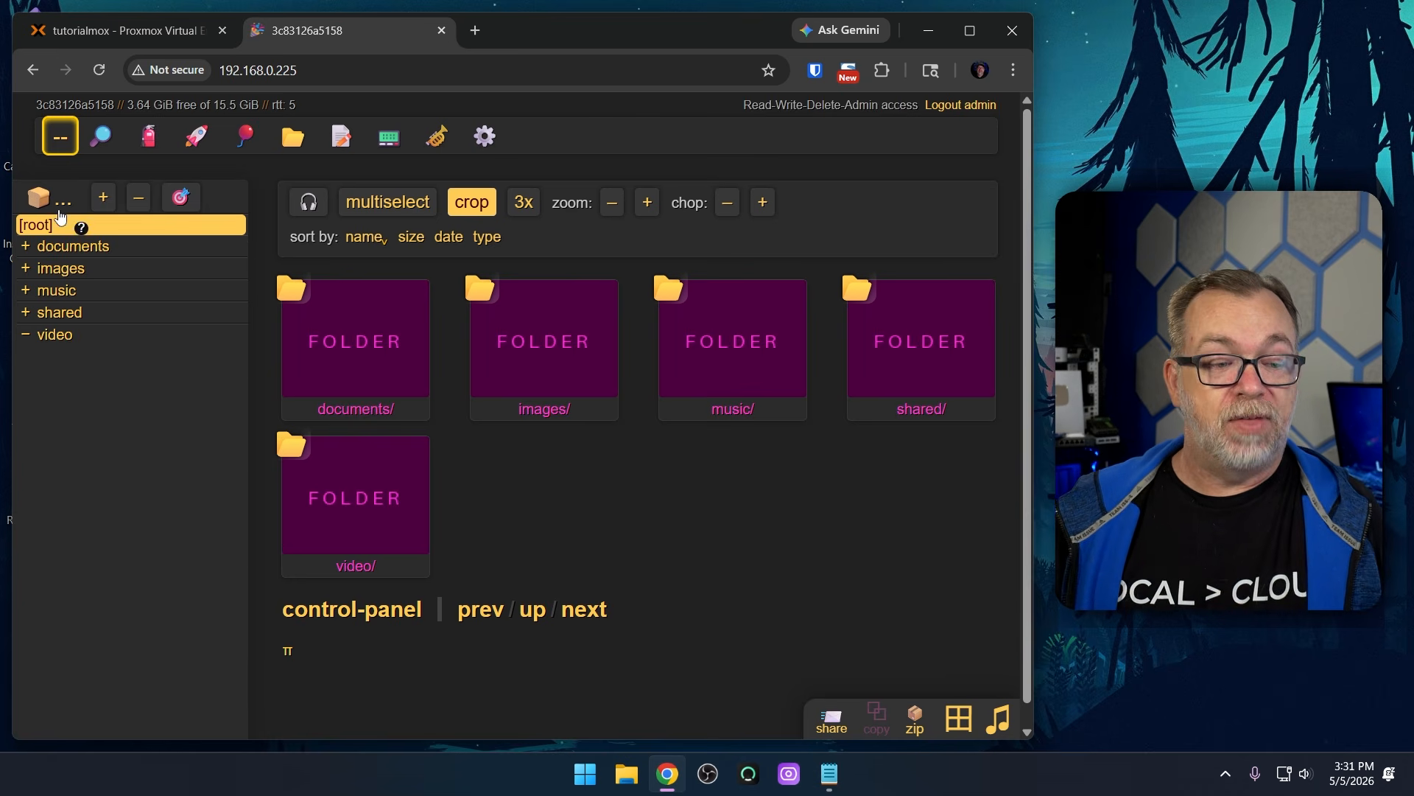
Switch the folder navigation between breadcrumbs and the tree view, ending on the tree
{"action": "left_click", "coordinate": [35, 199]}
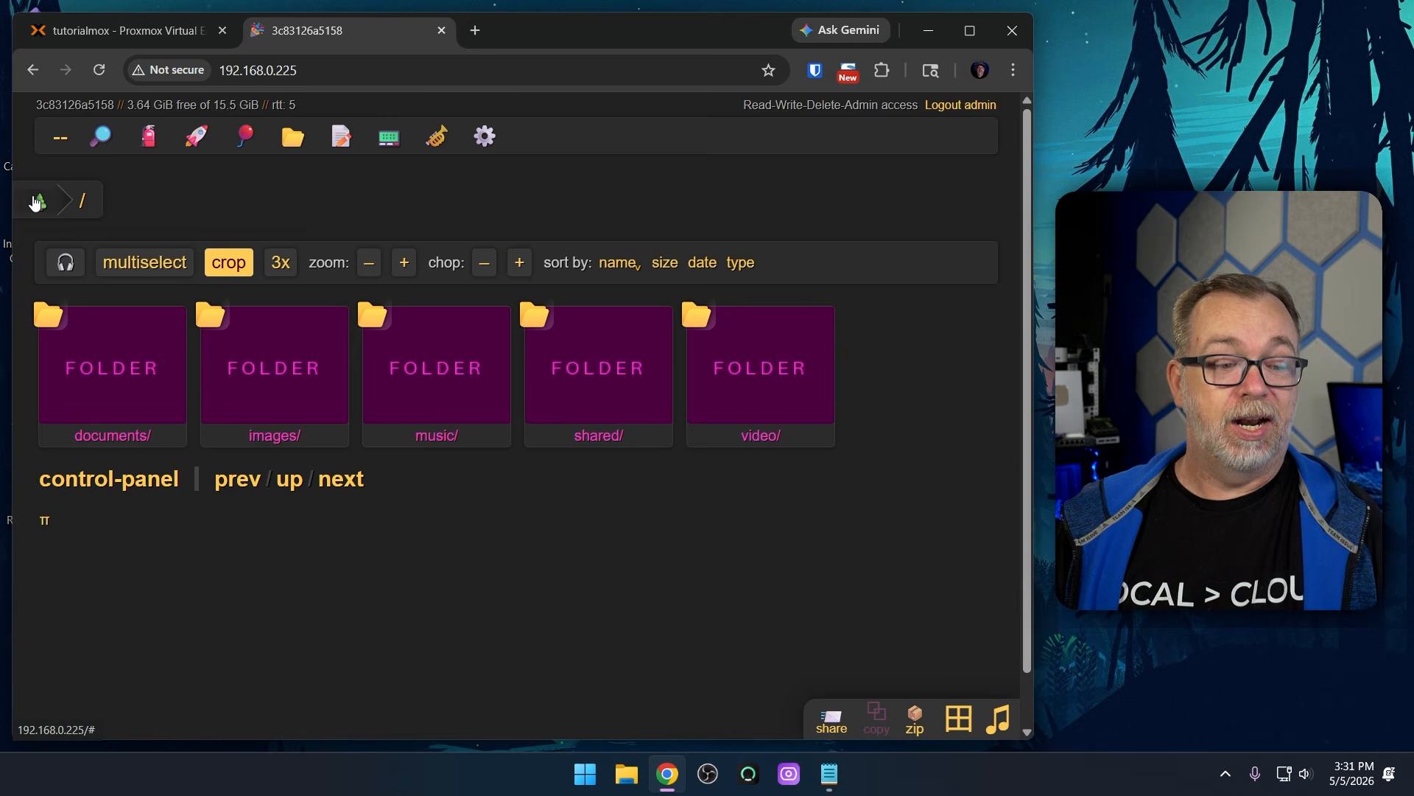
{"action": "left_click", "coordinate": [34, 202]}
{"action": "left_click", "coordinate": [37, 201]}
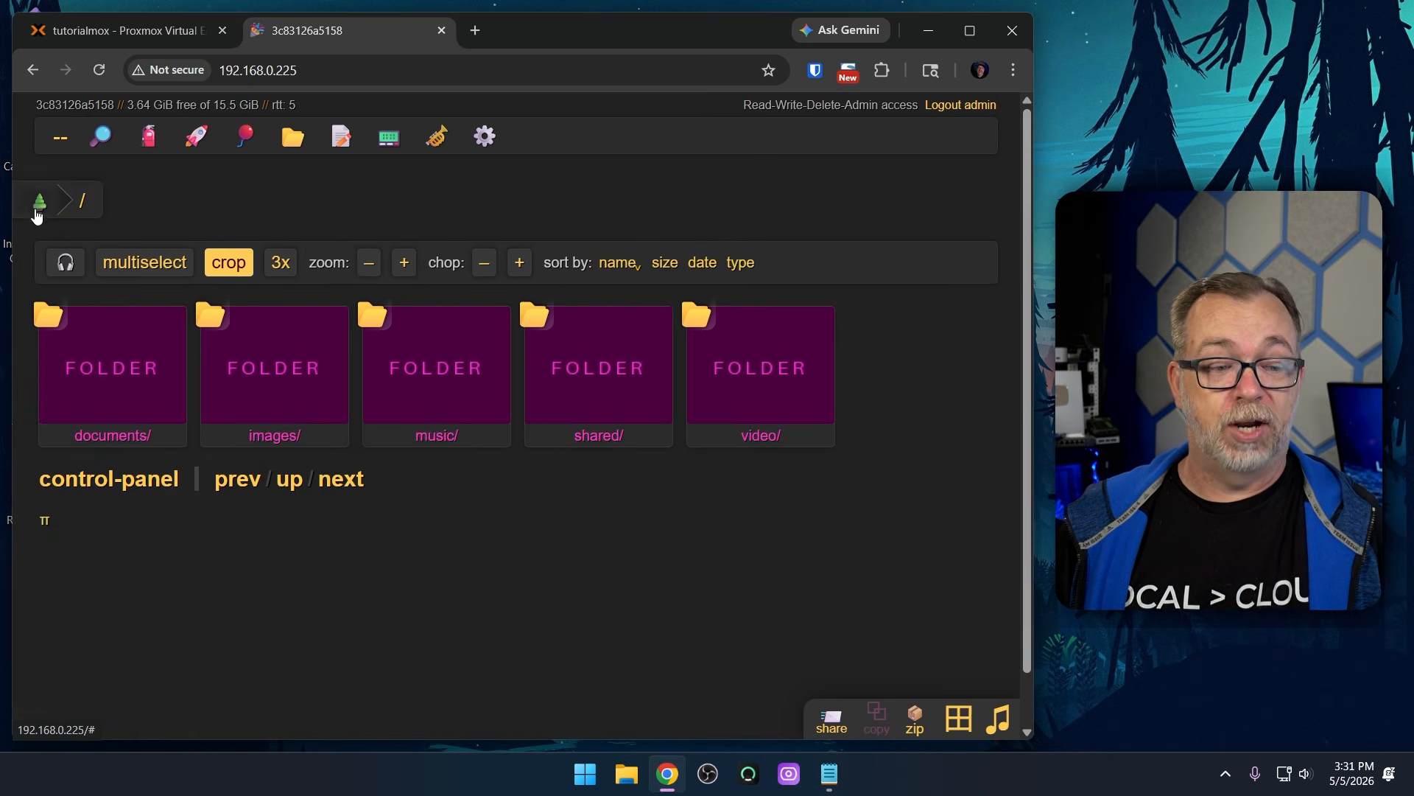
{"action": "left_click", "coordinate": [38, 199]}
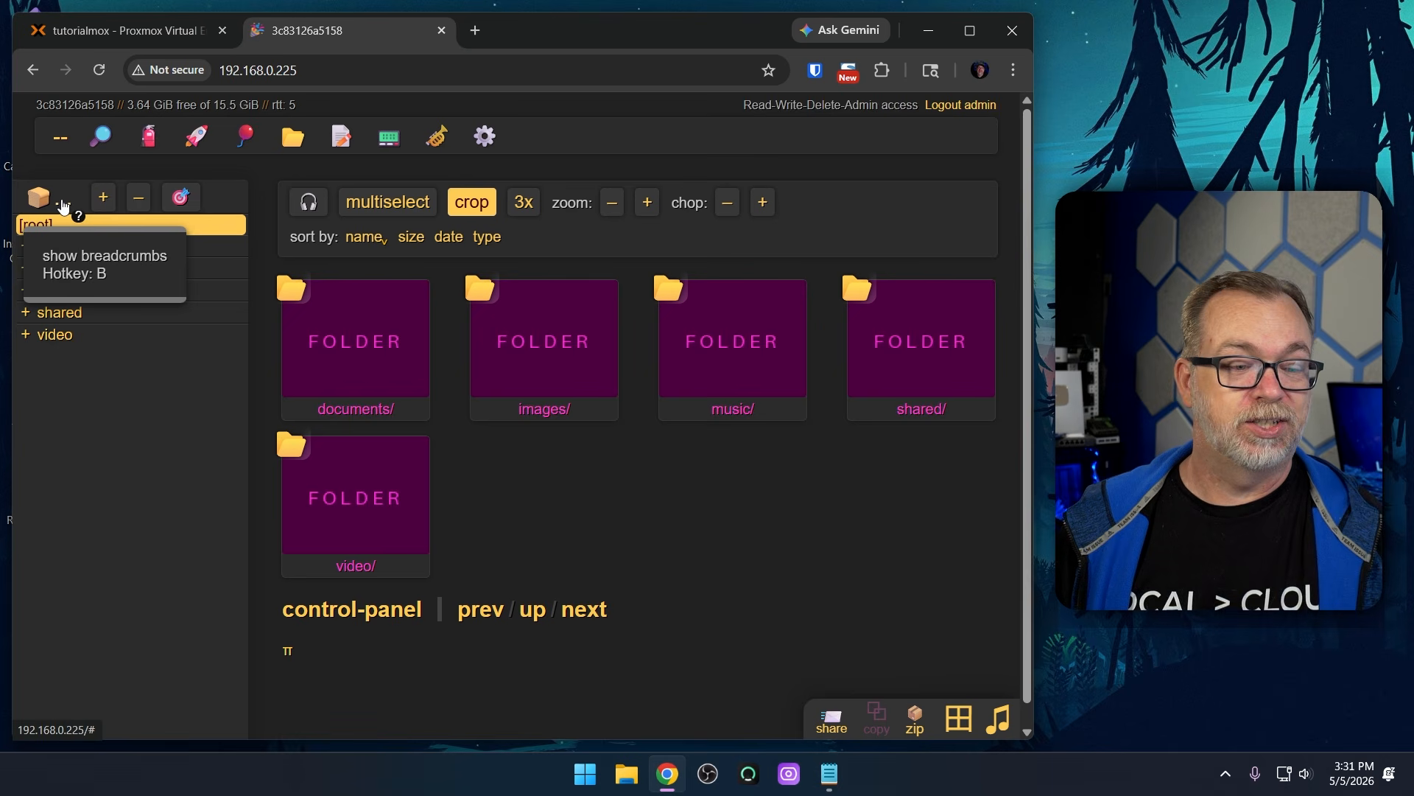
Widen the folder tree by three steps and narrow it again by two
{"action": "left_click", "coordinate": [109, 207]}
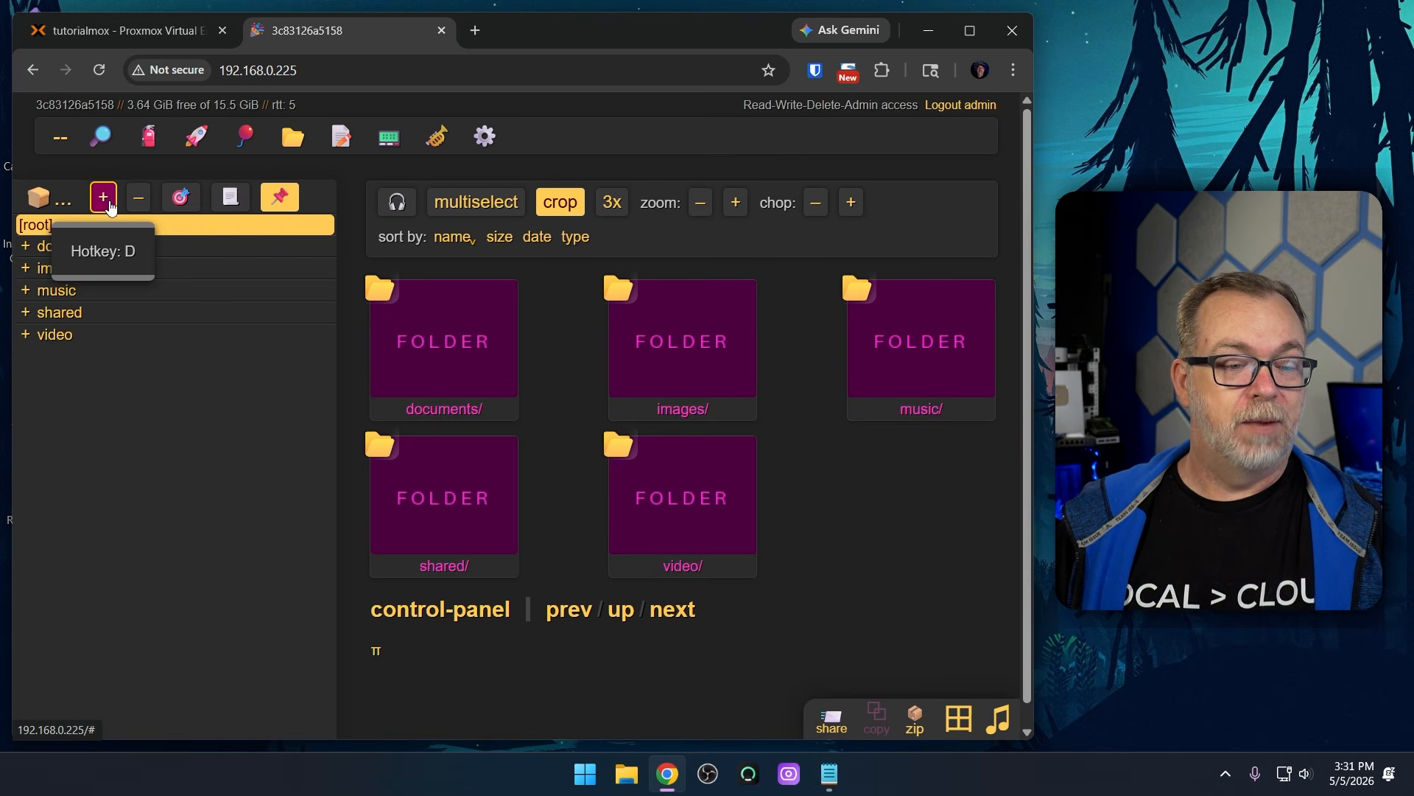
{"action": "left_click", "coordinate": [108, 207]}
{"action": "left_click", "coordinate": [103, 208]}
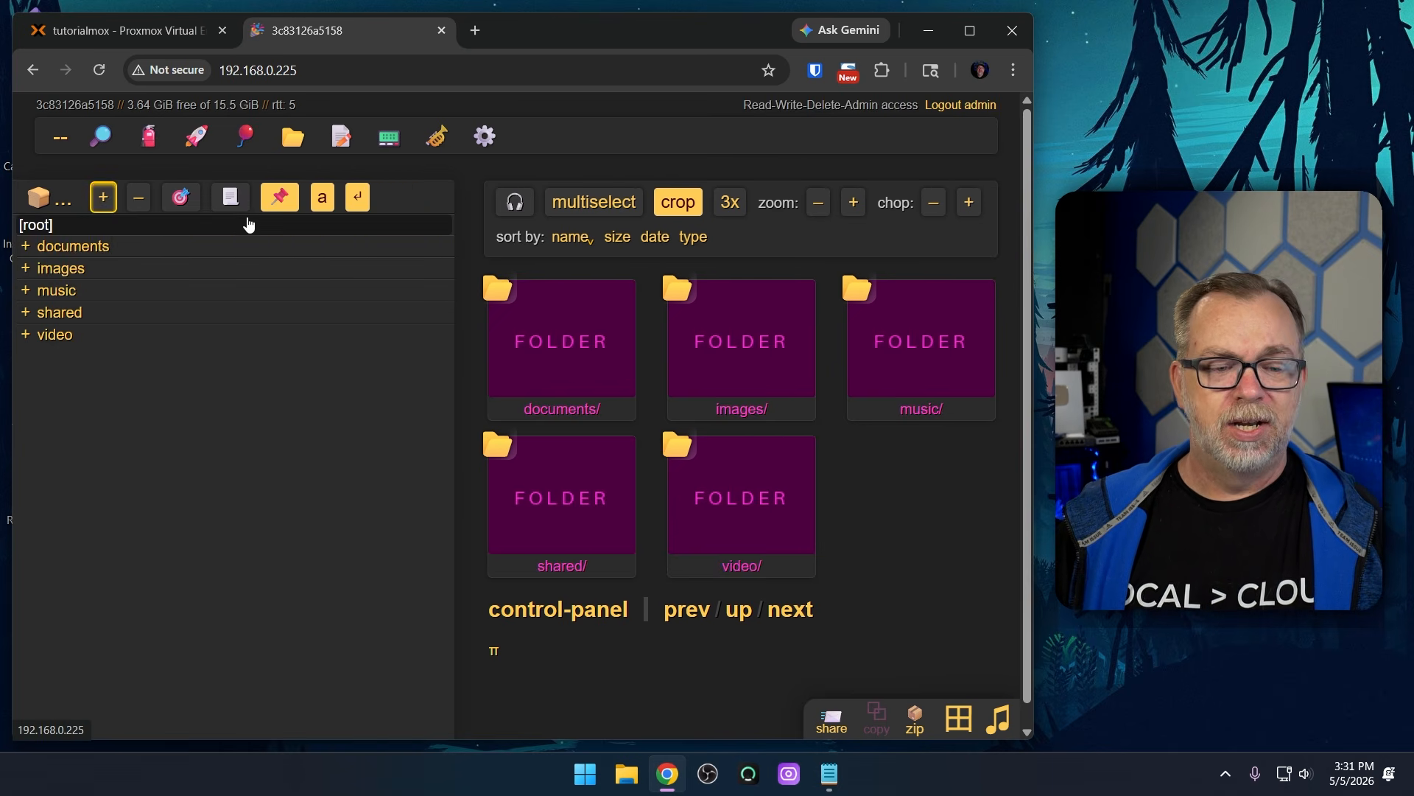
{"action": "left_click", "coordinate": [137, 197]}
{"action": "left_click", "coordinate": [137, 197]}
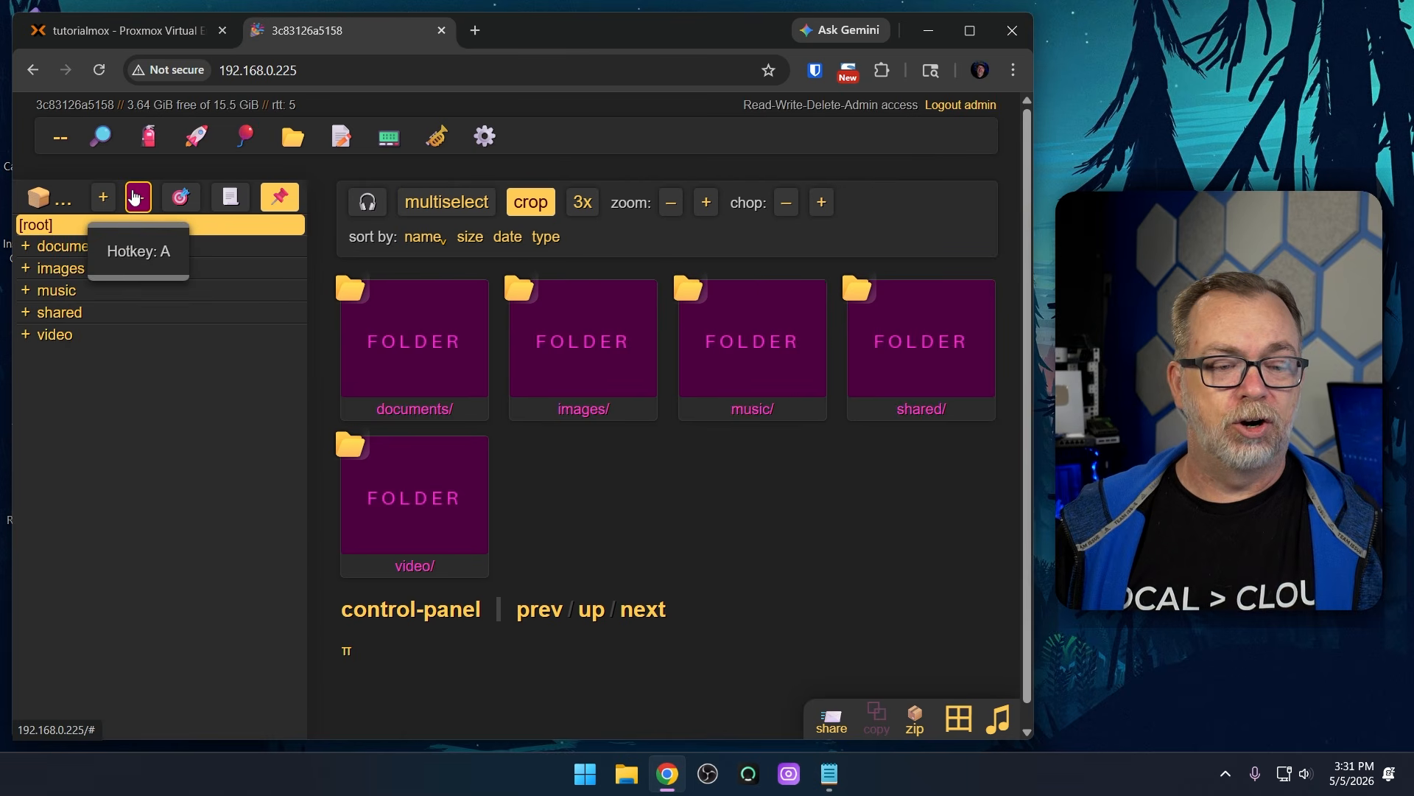
Narrow the folder tree, widen it by two steps, and narrow it back to its smallest width
{"action": "left_click", "coordinate": [137, 197]}
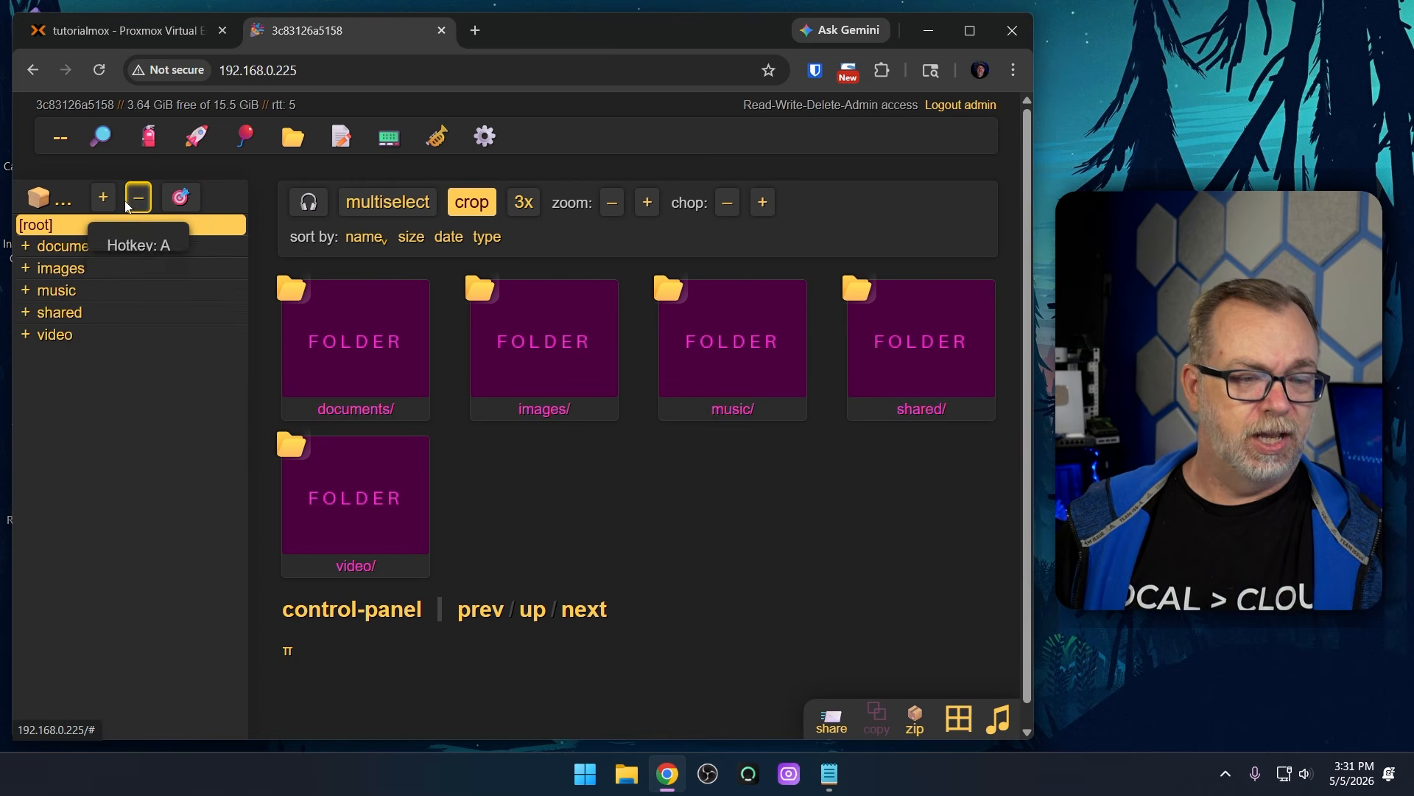
{"action": "left_click", "coordinate": [103, 198]}
{"action": "left_click", "coordinate": [103, 198]}
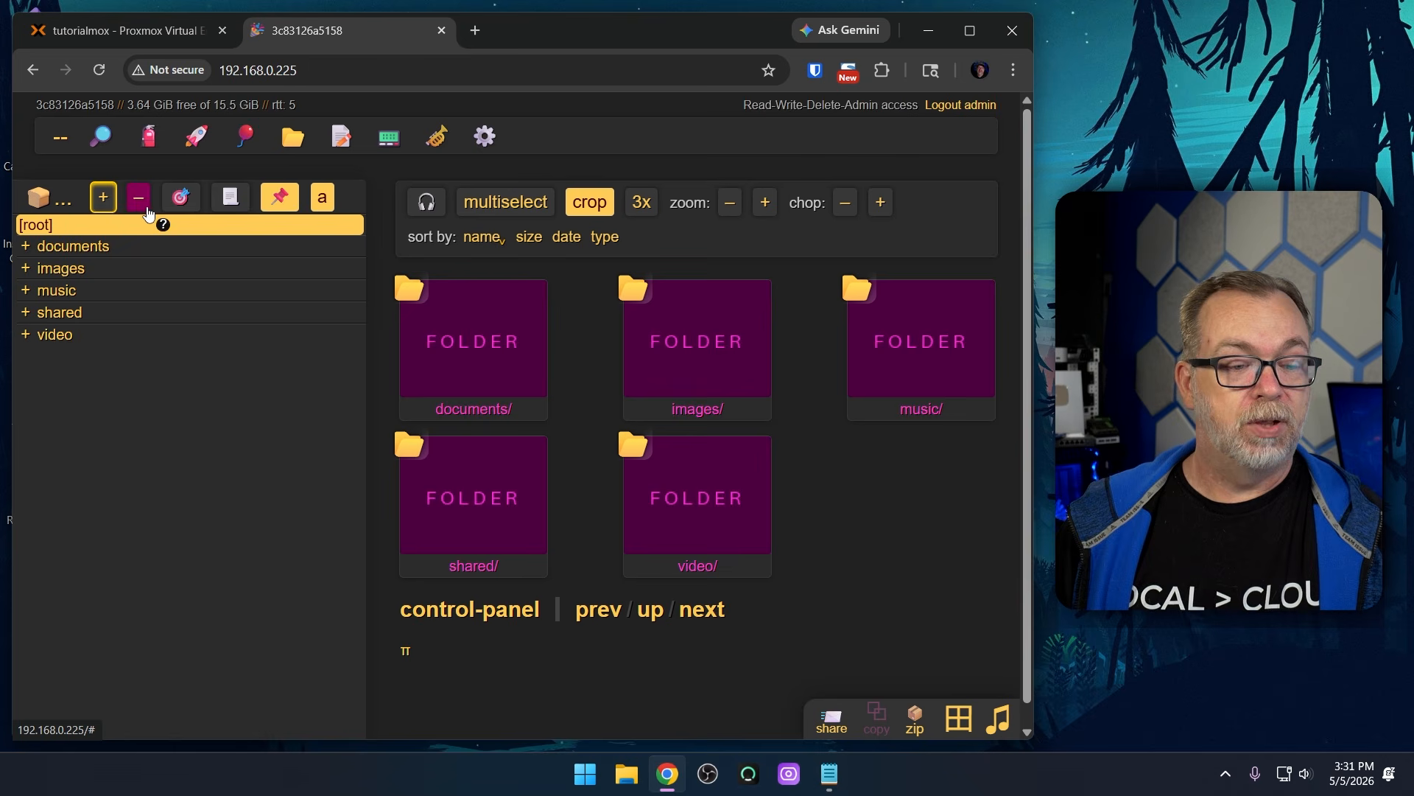
{"action": "left_click", "coordinate": [146, 209]}
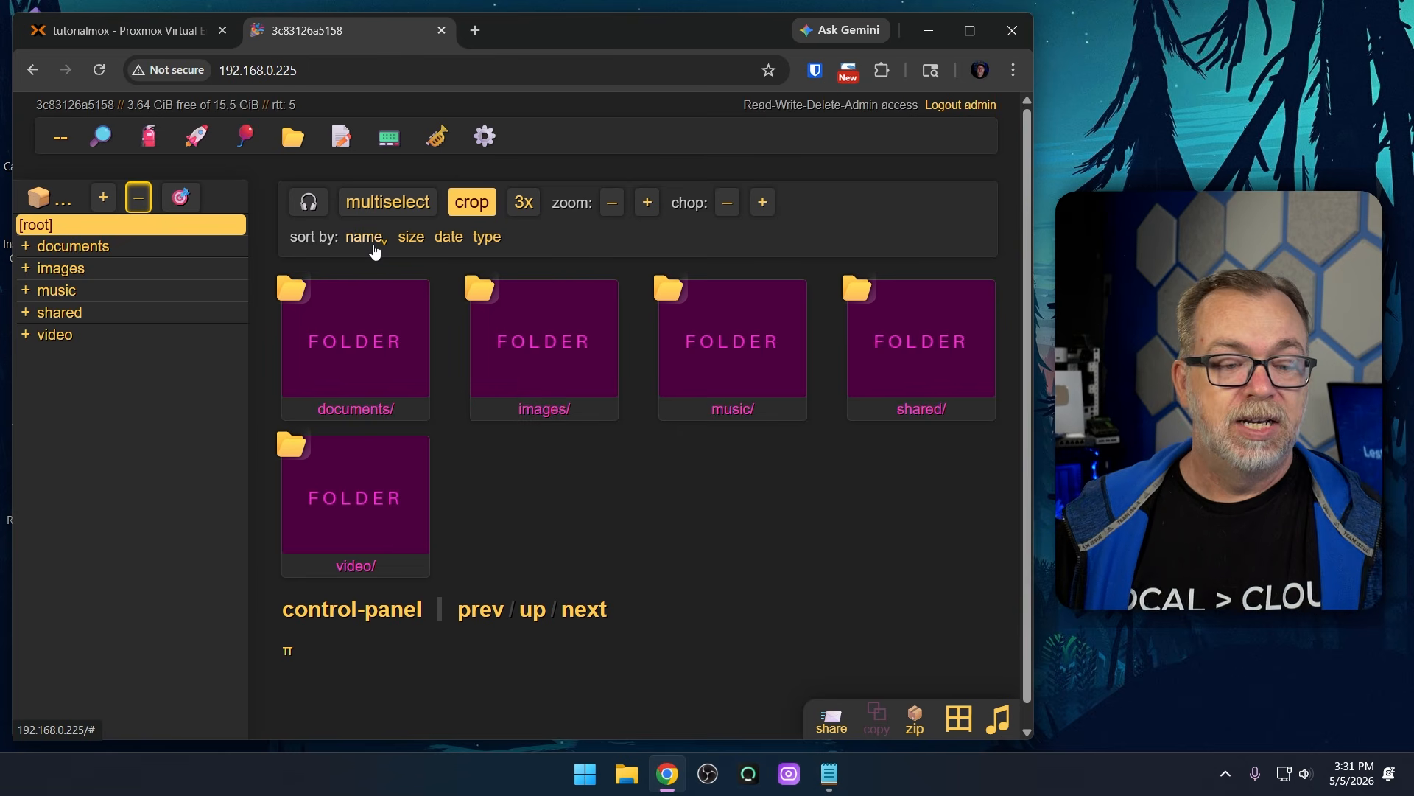
Go through the documents, images, music, shared and video folders one after another in the folder tree
{"action": "left_click", "coordinate": [90, 246]}
{"action": "left_click", "coordinate": [88, 268]}
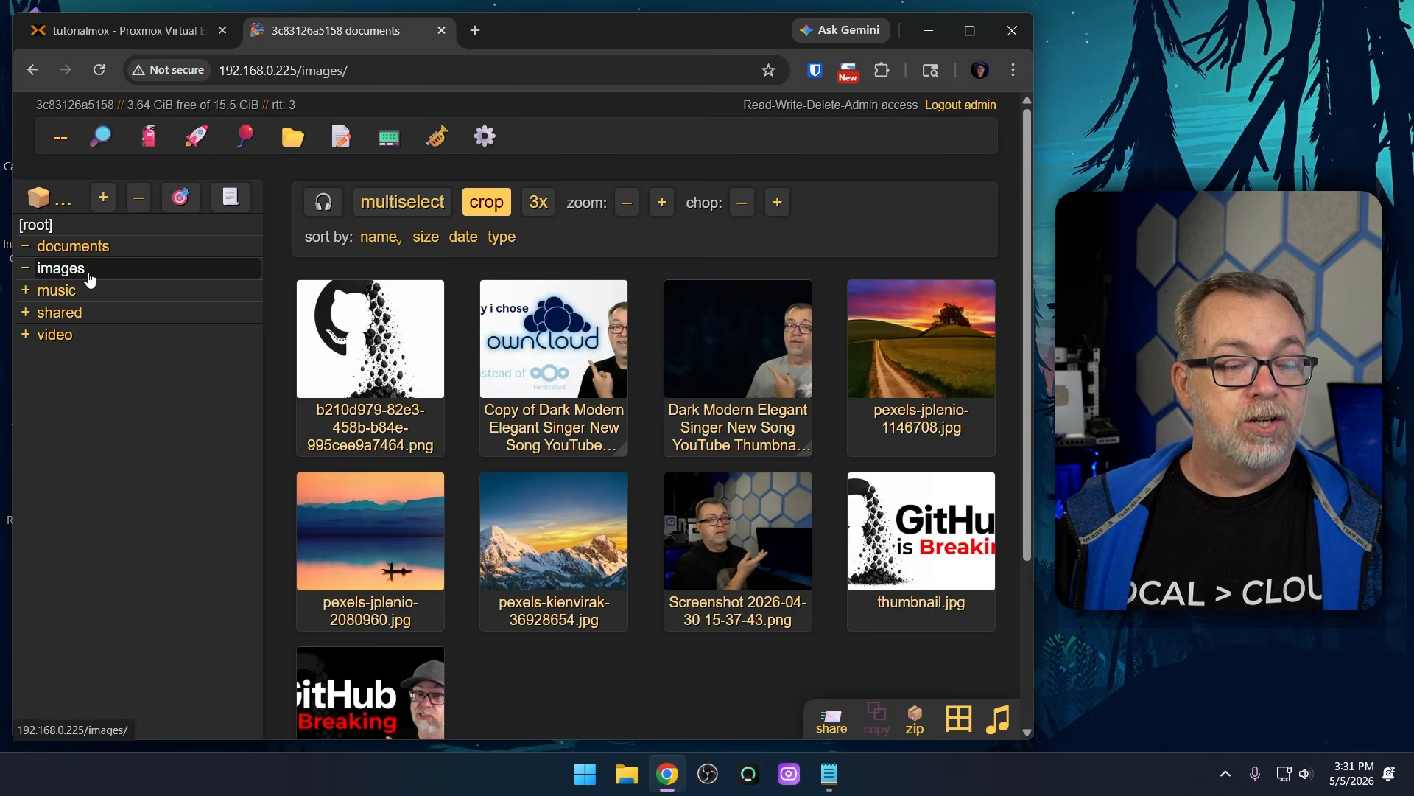
{"action": "left_click", "coordinate": [88, 292]}
{"action": "left_click", "coordinate": [84, 334]}
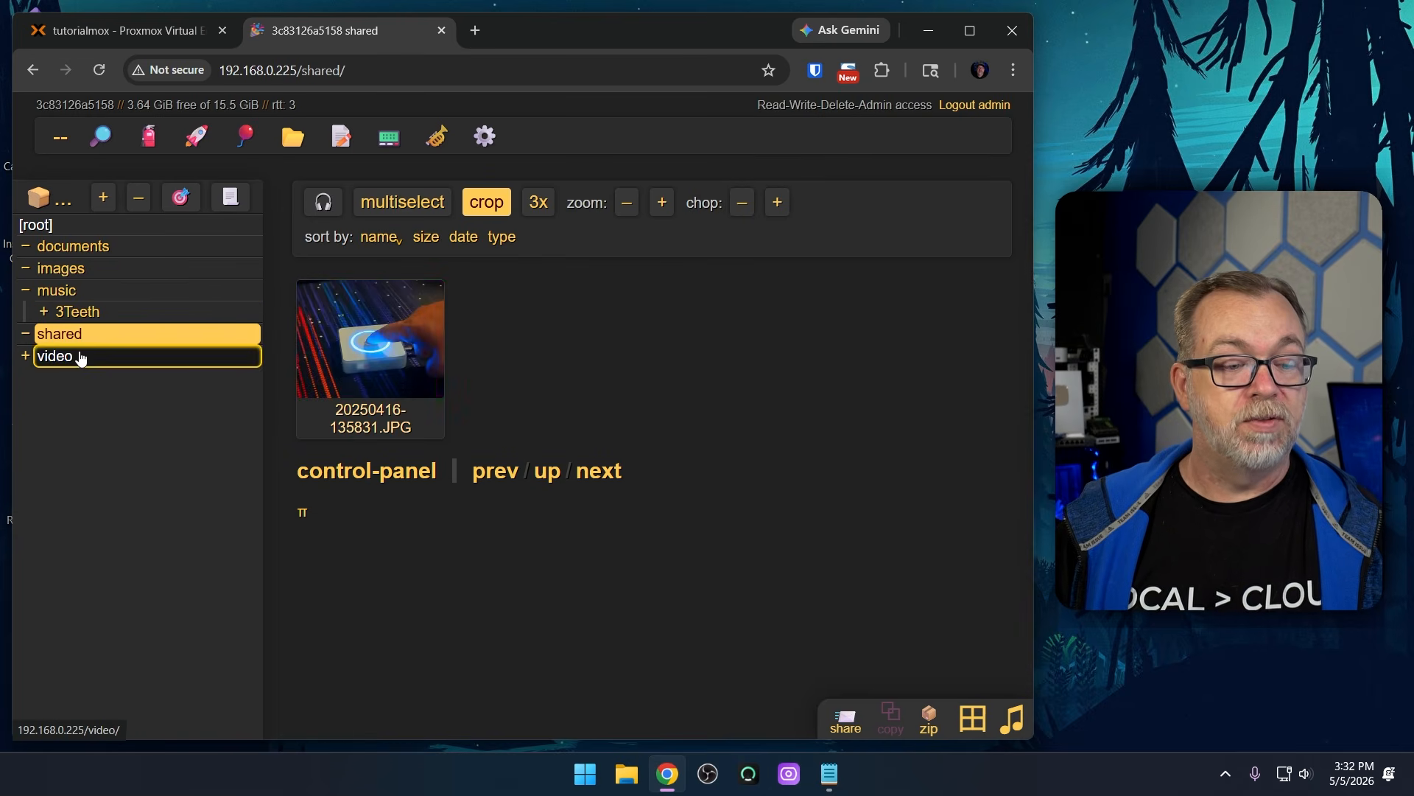
{"action": "left_click", "coordinate": [79, 358]}
Lower the computer's sound volume to 0
{"action": "key", "text": "XF86AudioLowerVolume"}
{"action": "key", "text": "XF86AudioLowerVolume"}
{"action": "key", "text": "XF86AudioLowerVolume"}
{"action": "key", "text": "XF86AudioLowerVolume"}
{"action": "key", "text": "XF86AudioLowerVolume"}
{"action": "key", "text": "XF86AudioLowerVolume"}
{"action": "key", "text": "XF86AudioLowerVolume"}
{"action": "key", "text": "XF86AudioLowerVolume"}
{"action": "key", "text": "XF86AudioLowerVolume"}
{"action": "key", "text": "XF86AudioLowerVolume"}
{"action": "key", "text": "XF86AudioLowerVolume"}
{"action": "key", "text": "XF86AudioLowerVolume"}
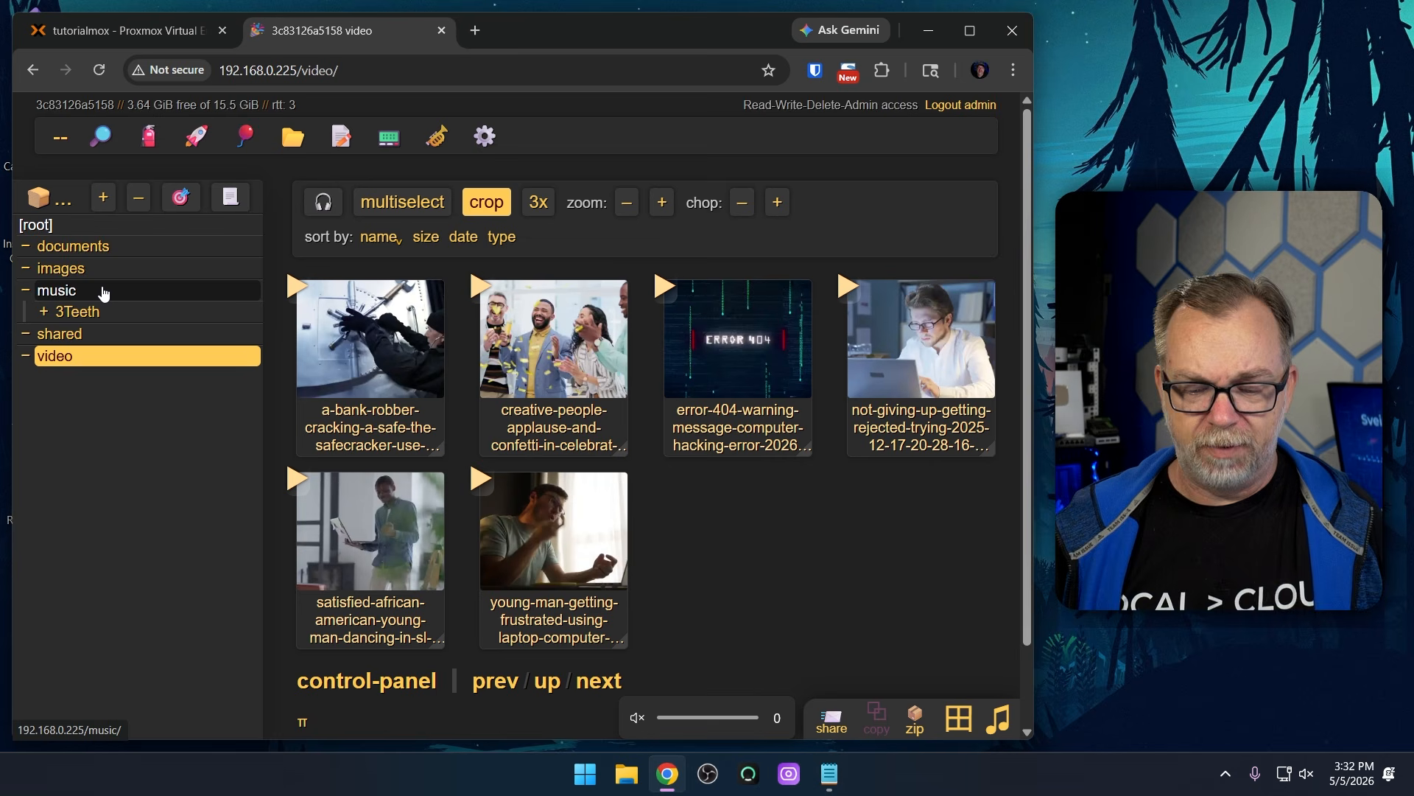
View v2homelab_video_script.pdf and Faved - Ad Insert Script (1).pdf from the documents folder, returning to the folder after each
{"action": "left_click", "coordinate": [82, 250]}
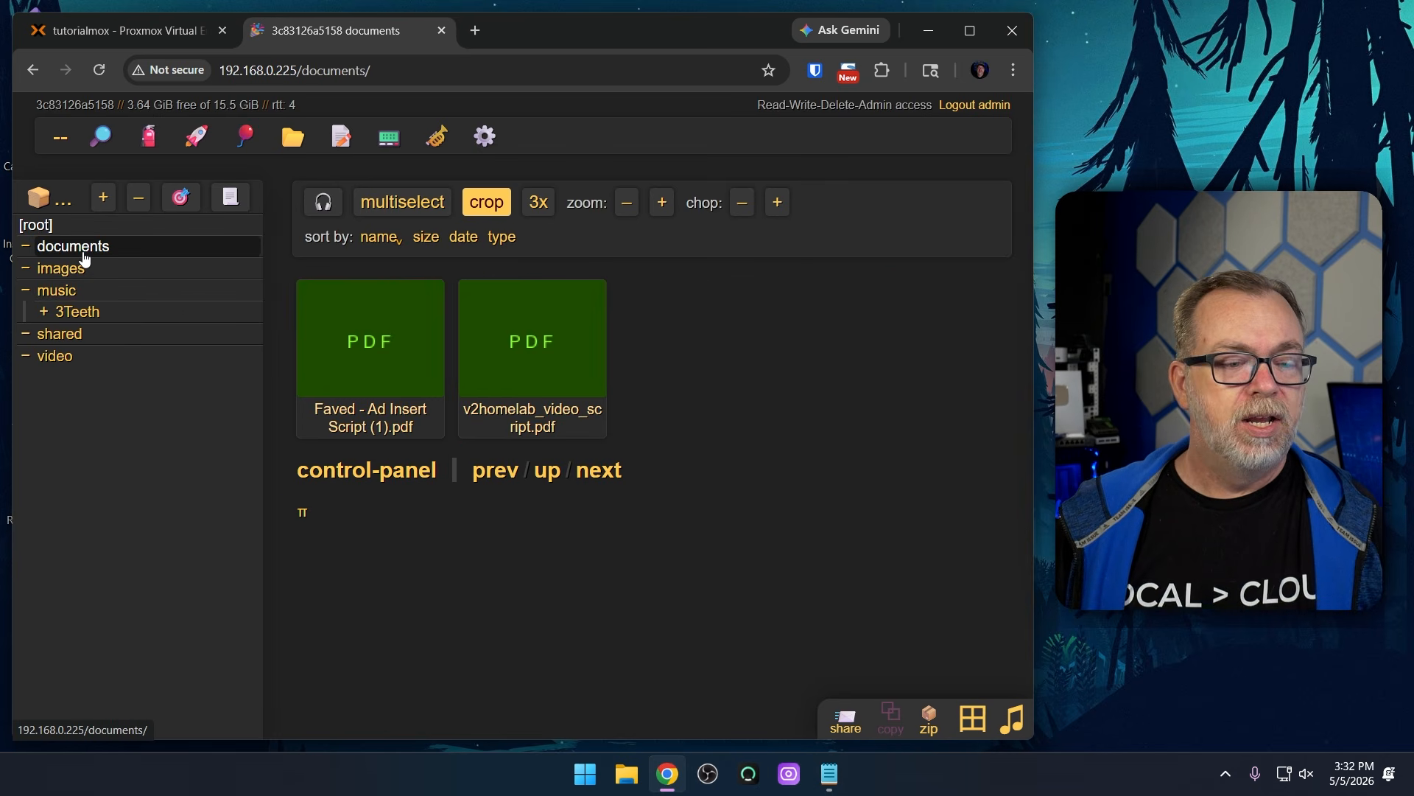
{"action": "left_click", "coordinate": [524, 349]}
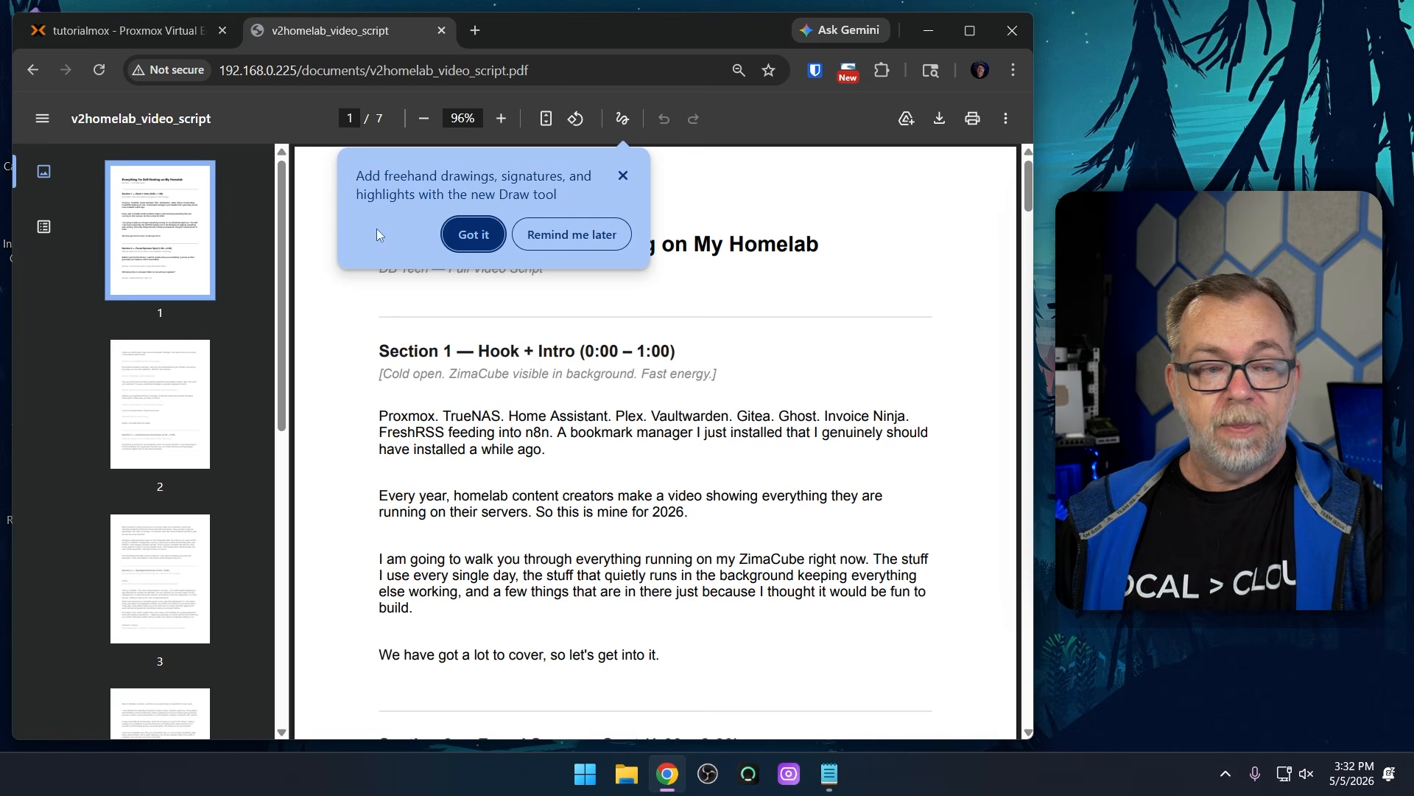
{"action": "key", "text": "alt+Left"}
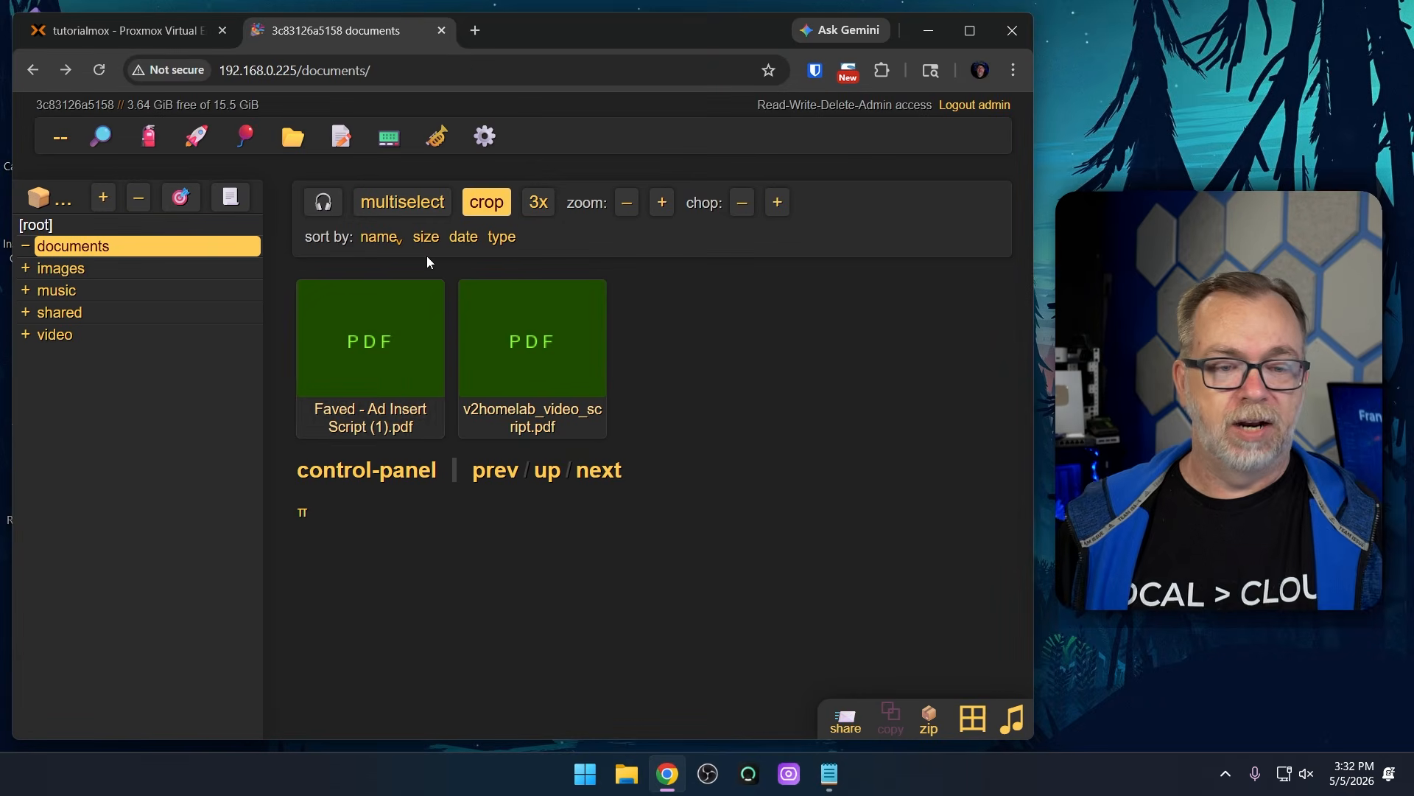
{"action": "left_click", "coordinate": [370, 337]}
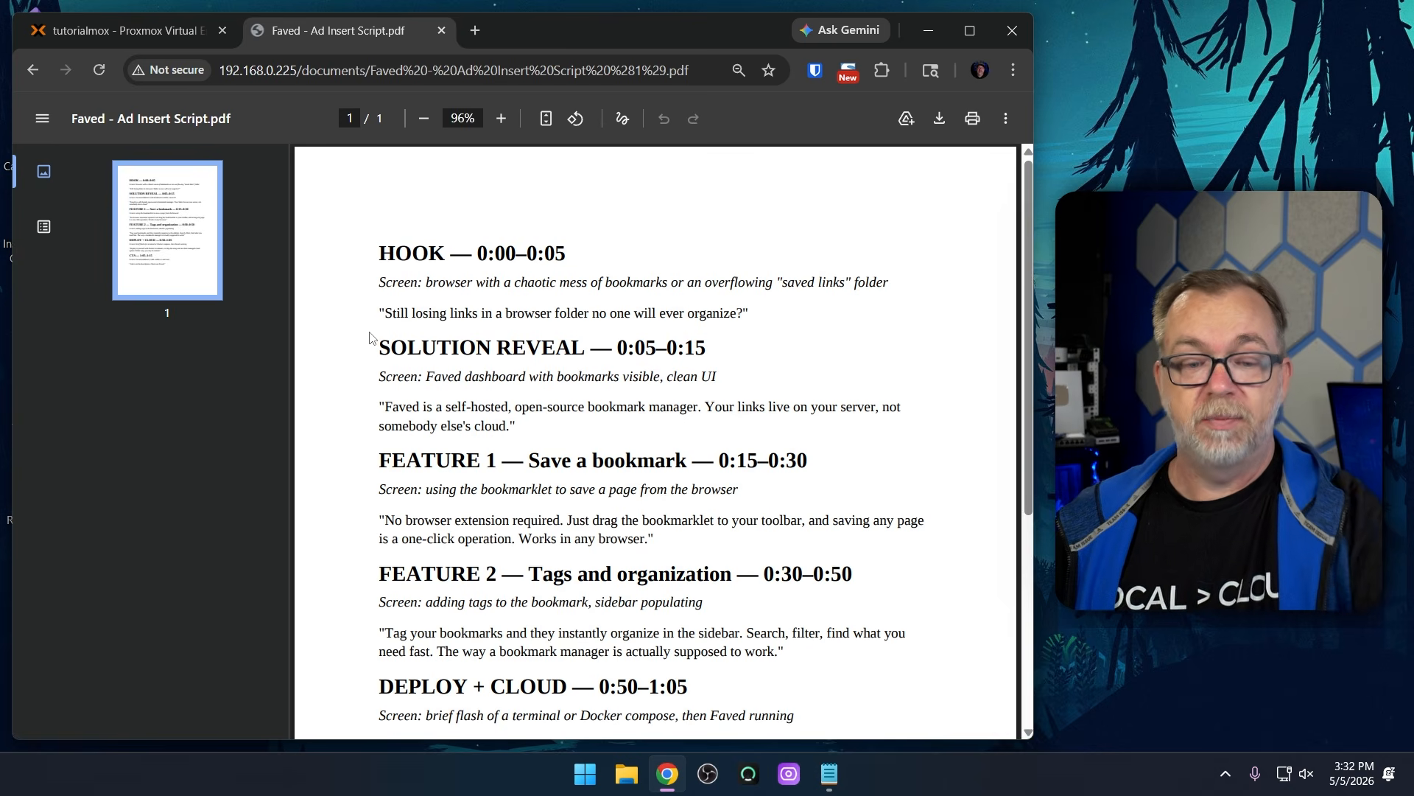
{"action": "key", "text": "alt+Left"}
Open the first picture of the images folder in the viewer and step forward to pexels-kienvirak-36928654.jpg
{"action": "left_click", "coordinate": [65, 269]}
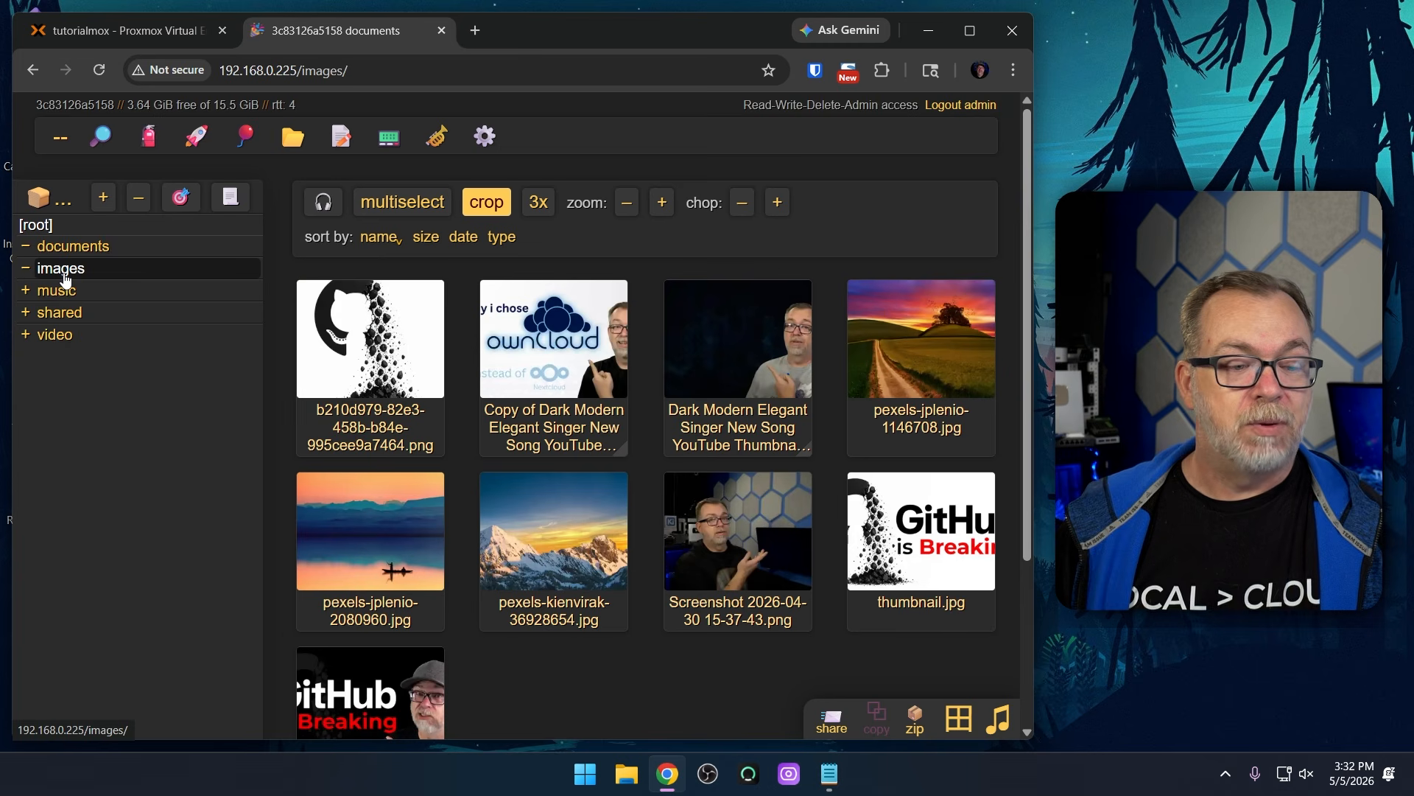
{"action": "left_click", "coordinate": [427, 376]}
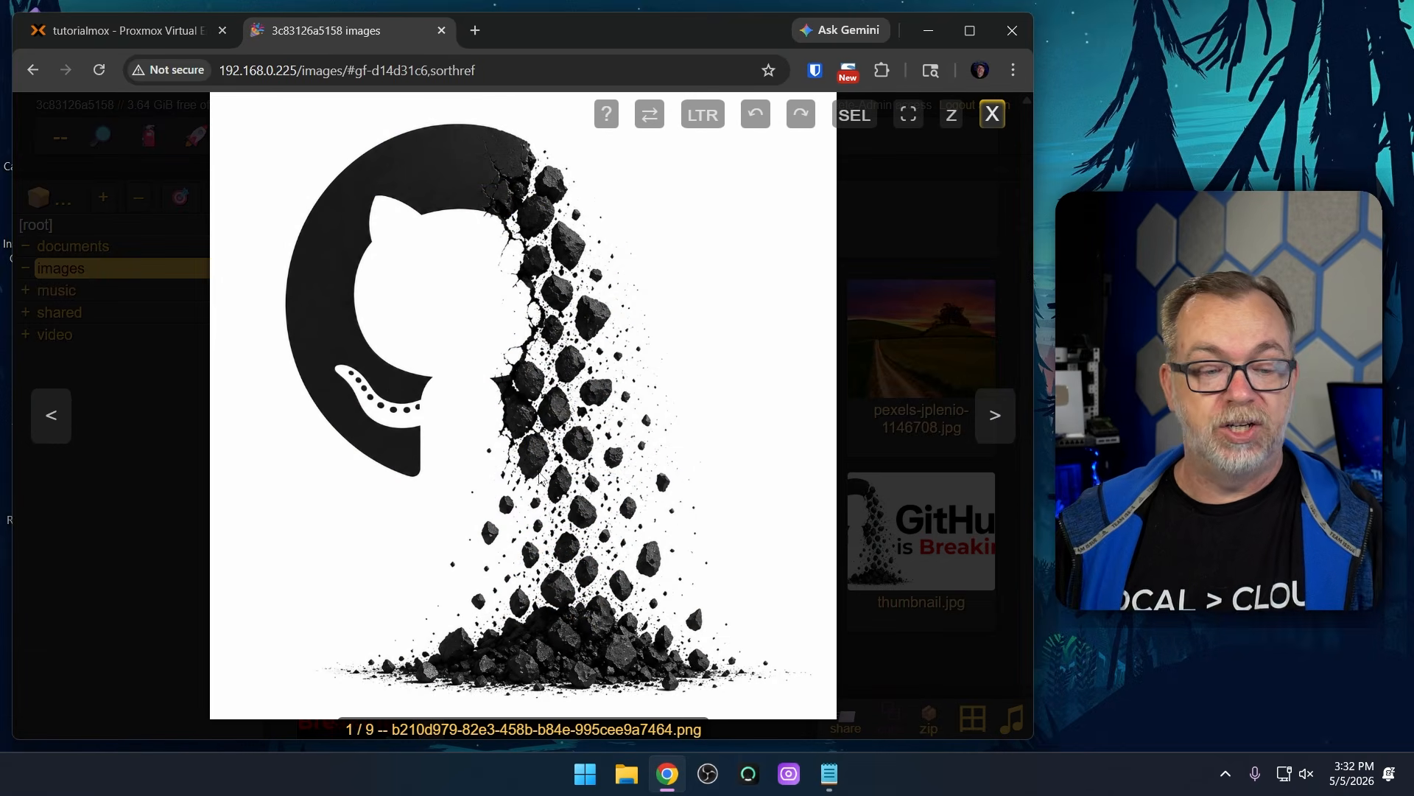
{"action": "key", "text": "Right"}
{"action": "key", "text": "Right"}
{"action": "key", "text": "Right"}
{"action": "key", "text": "Right"}
{"action": "key", "text": "Right"}
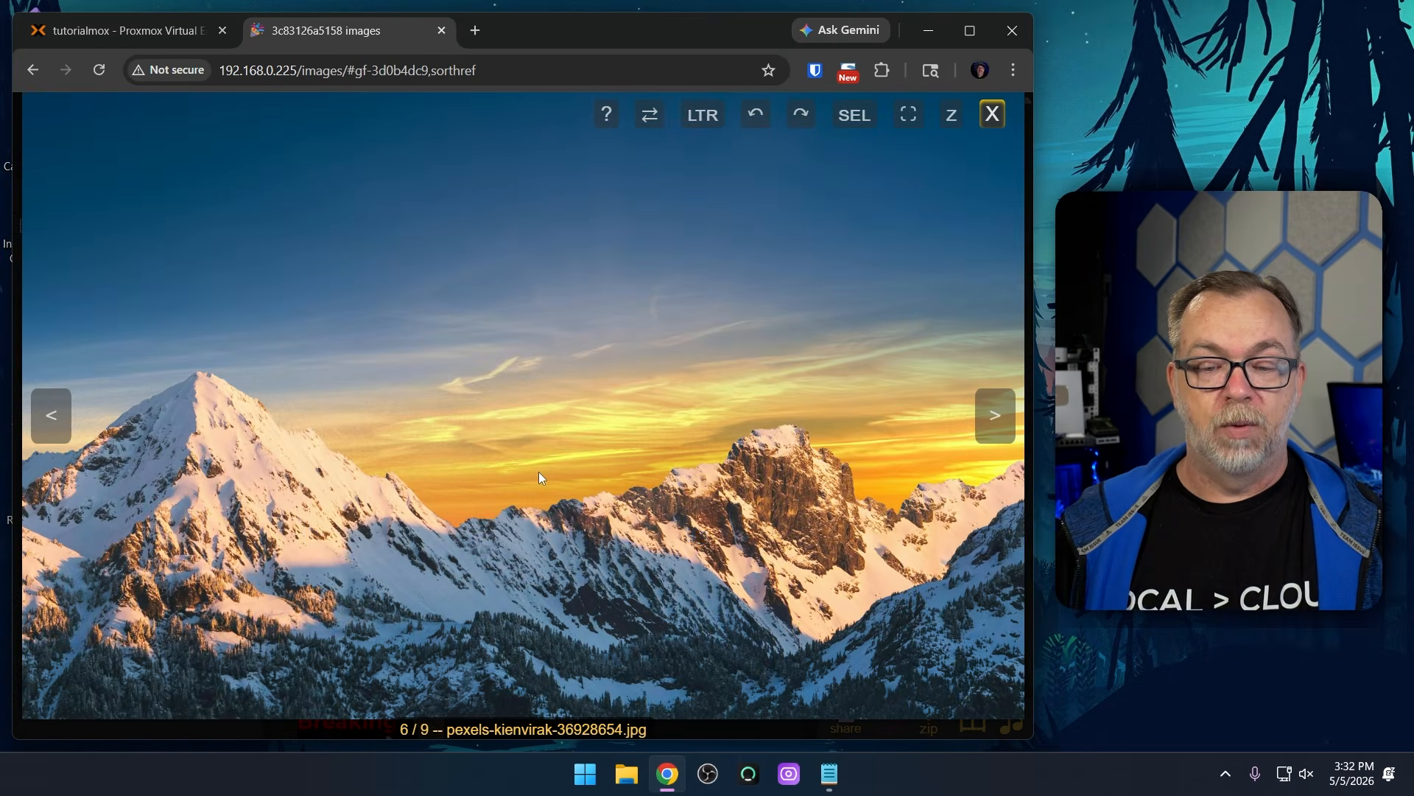
Step back through the pictures to the first one and close the image viewer
{"action": "left_click", "coordinate": [71, 426]}
{"action": "left_click", "coordinate": [57, 431]}
{"action": "left_click", "coordinate": [56, 431]}
{"action": "left_click", "coordinate": [57, 431]}
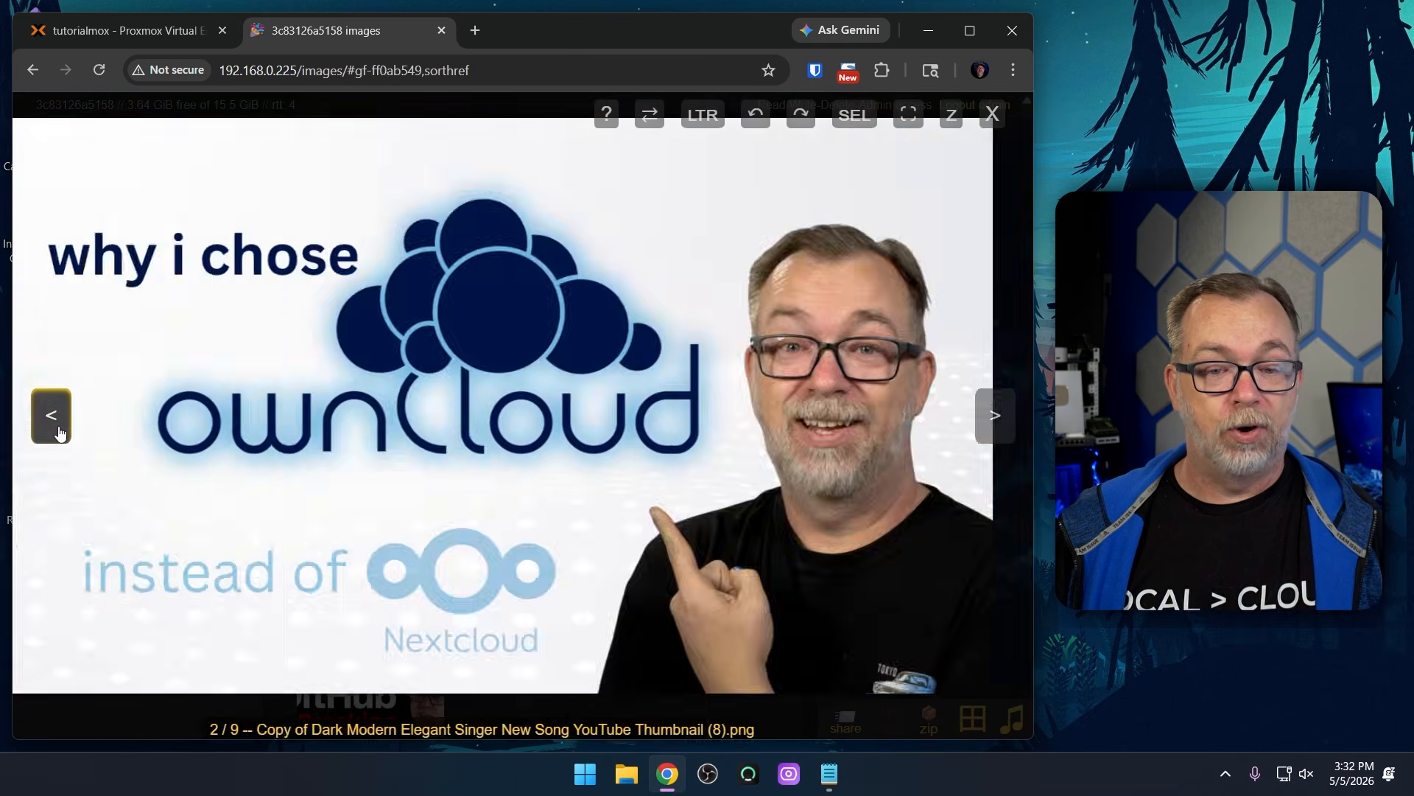
{"action": "left_click", "coordinate": [56, 431]}
{"action": "left_click", "coordinate": [992, 115]}
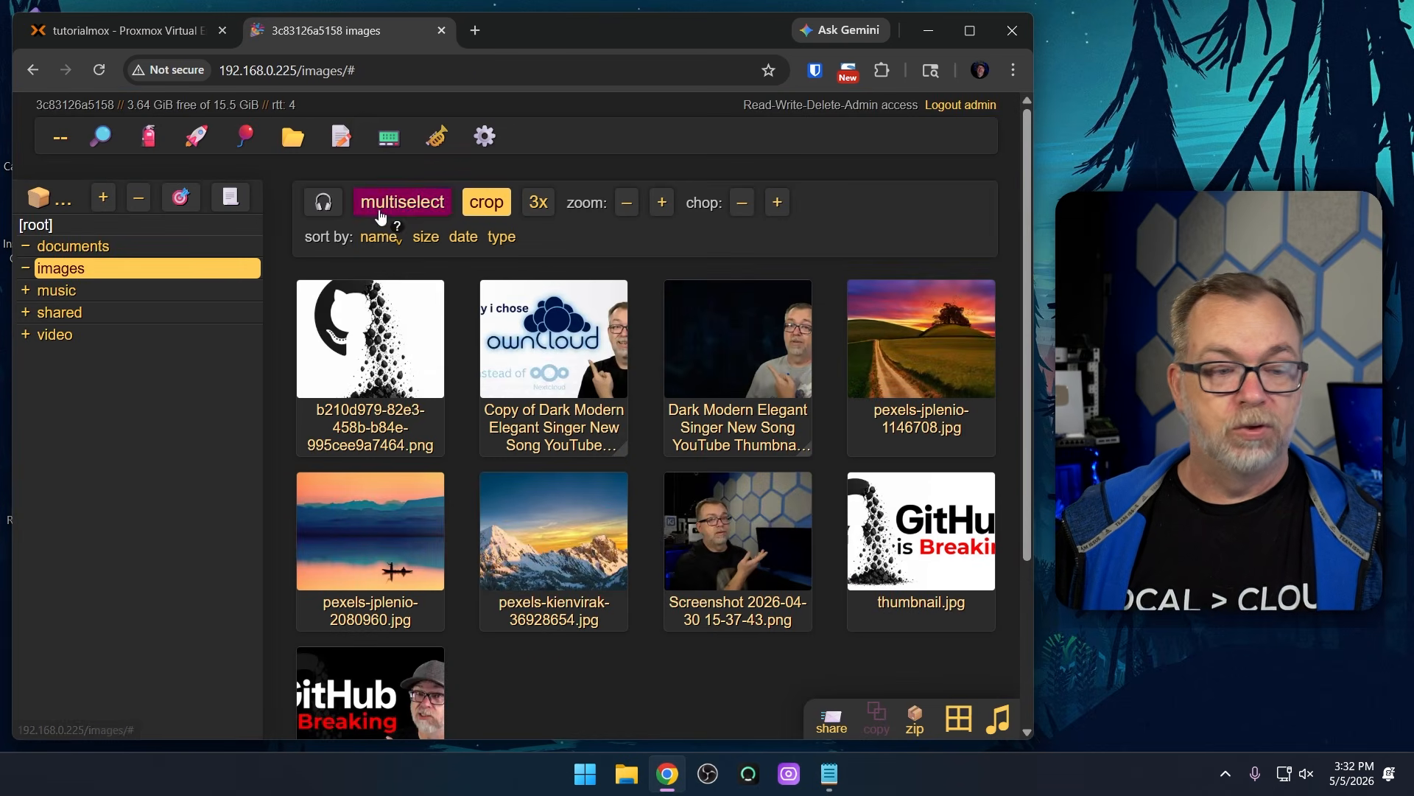
Open the Shutdown.exe folder under music/3Teeth, play 02_3teeth-pit_of_fire.mp3 briefly and pause it
{"action": "left_click", "coordinate": [57, 294]}
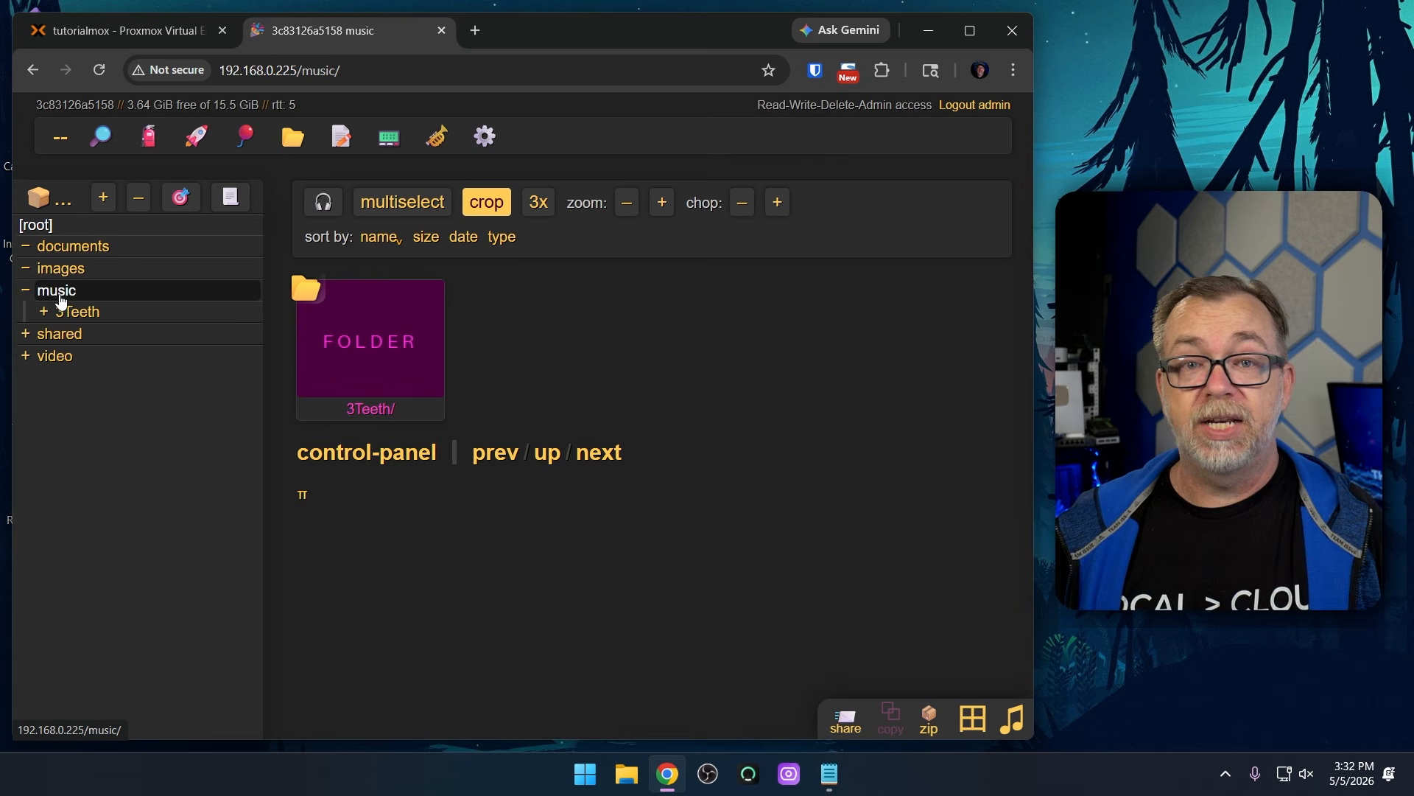
{"action": "left_click", "coordinate": [113, 312]}
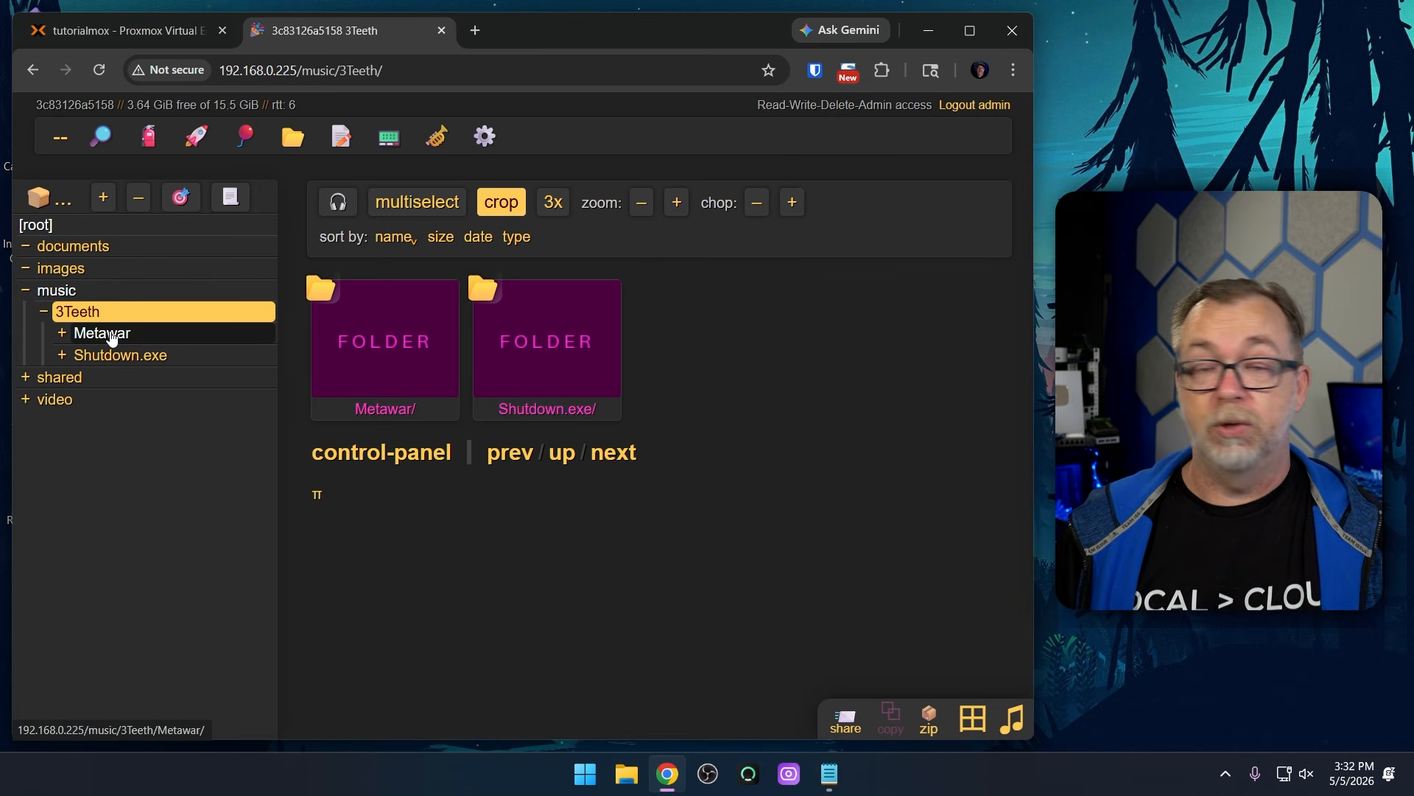
{"action": "left_click", "coordinate": [116, 354]}
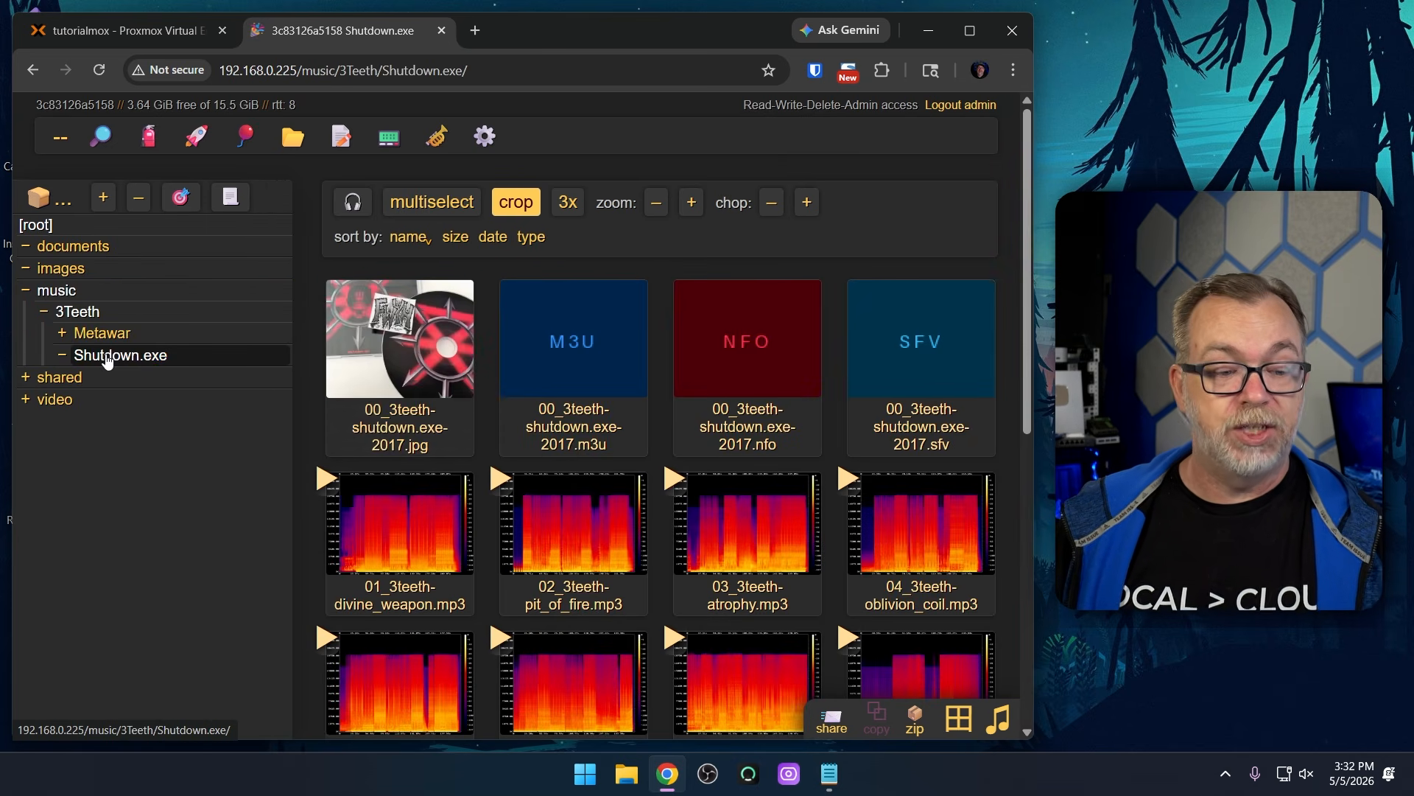
{"action": "left_click", "coordinate": [505, 481]}
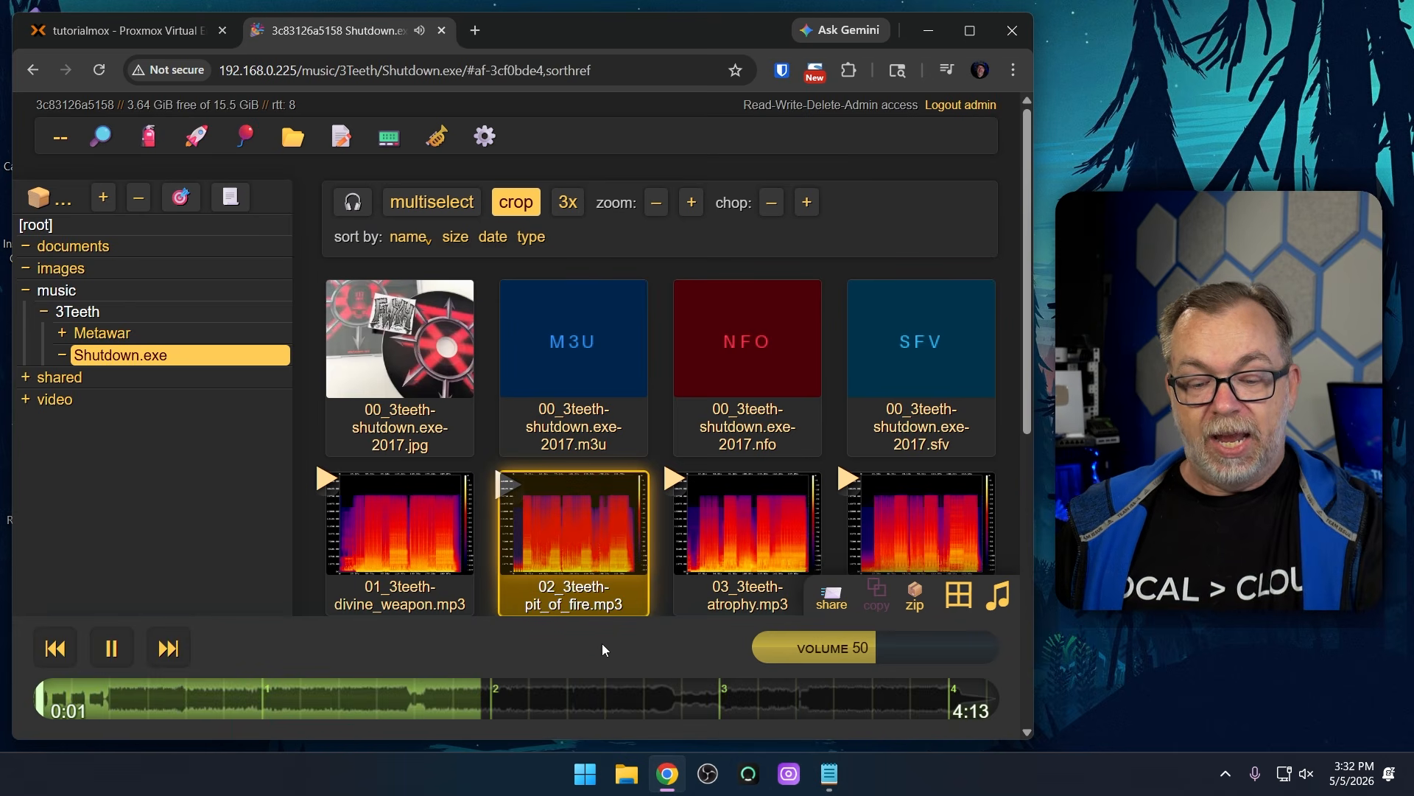
{"action": "left_click", "coordinate": [115, 649]}
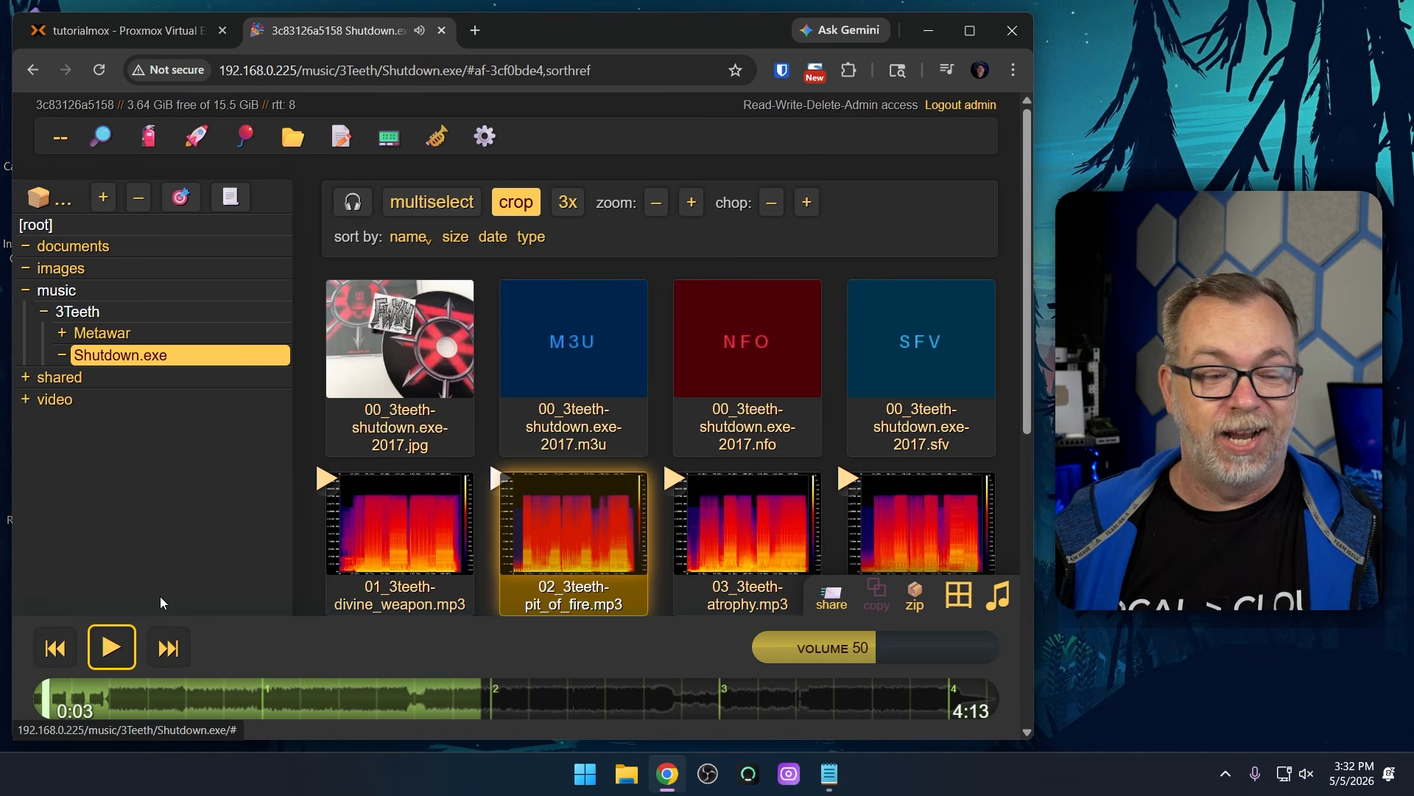
Visit the shared folder, play the first clip in the video folder, skip ahead to the fifth clip, and close the viewer
{"action": "left_click", "coordinate": [81, 386]}
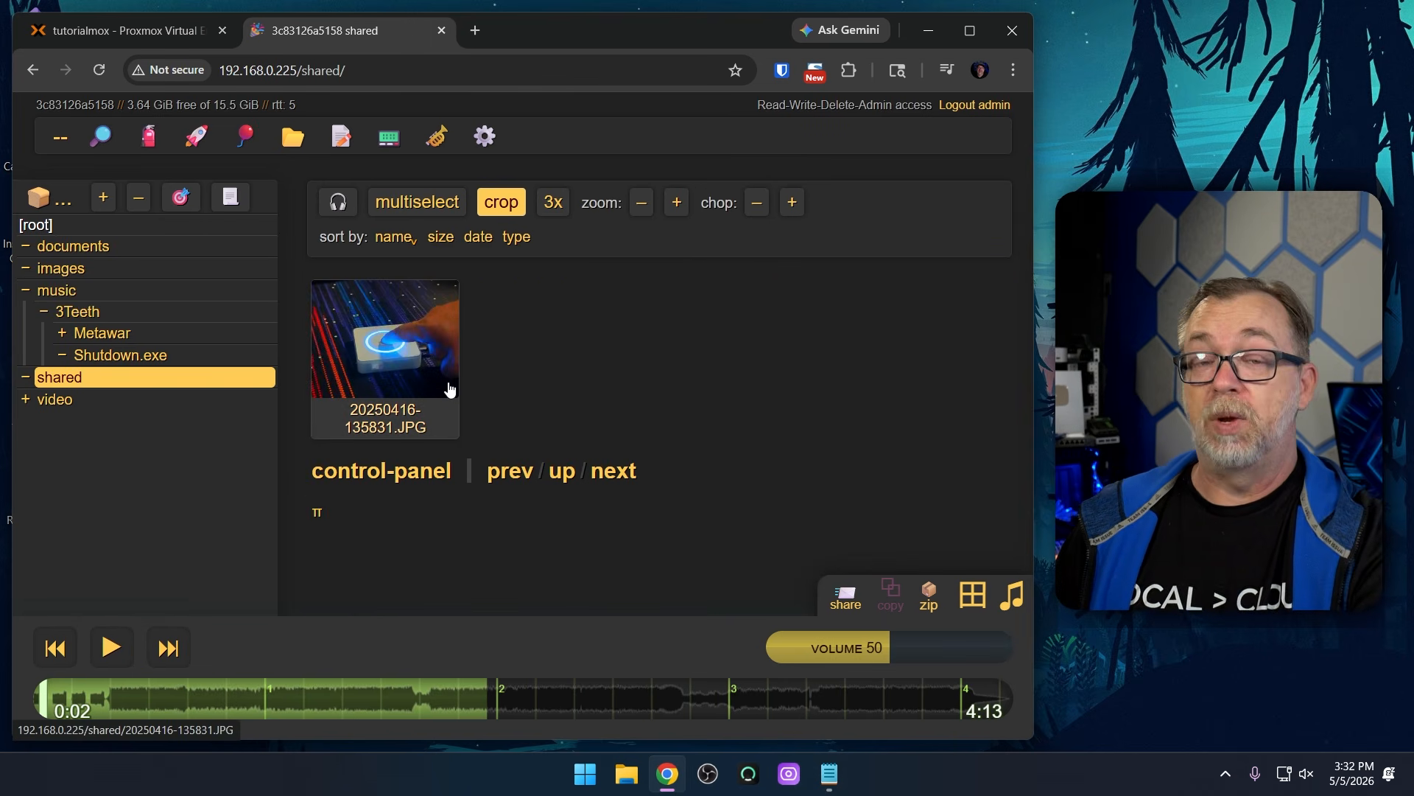
{"action": "left_click", "coordinate": [114, 409]}
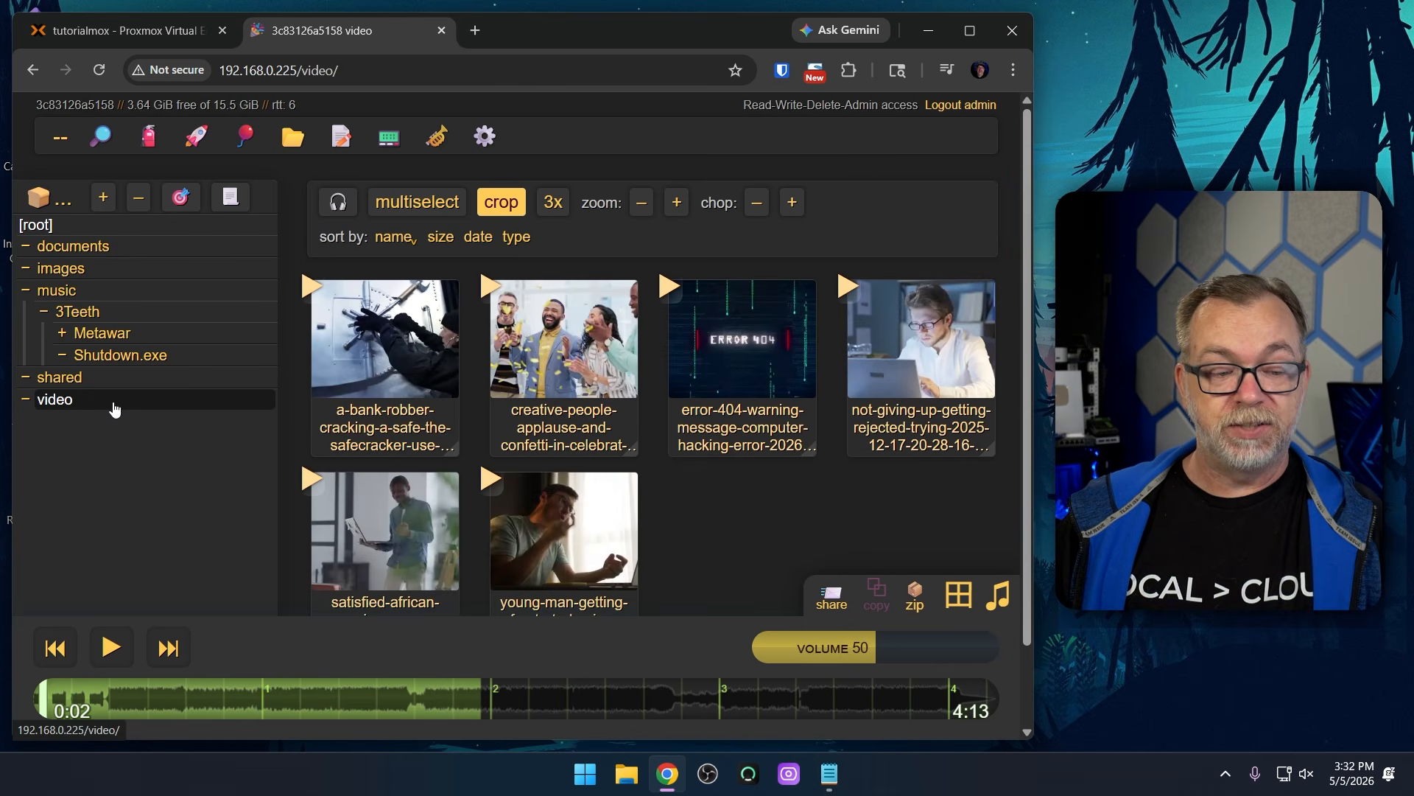
{"action": "left_click", "coordinate": [397, 354]}
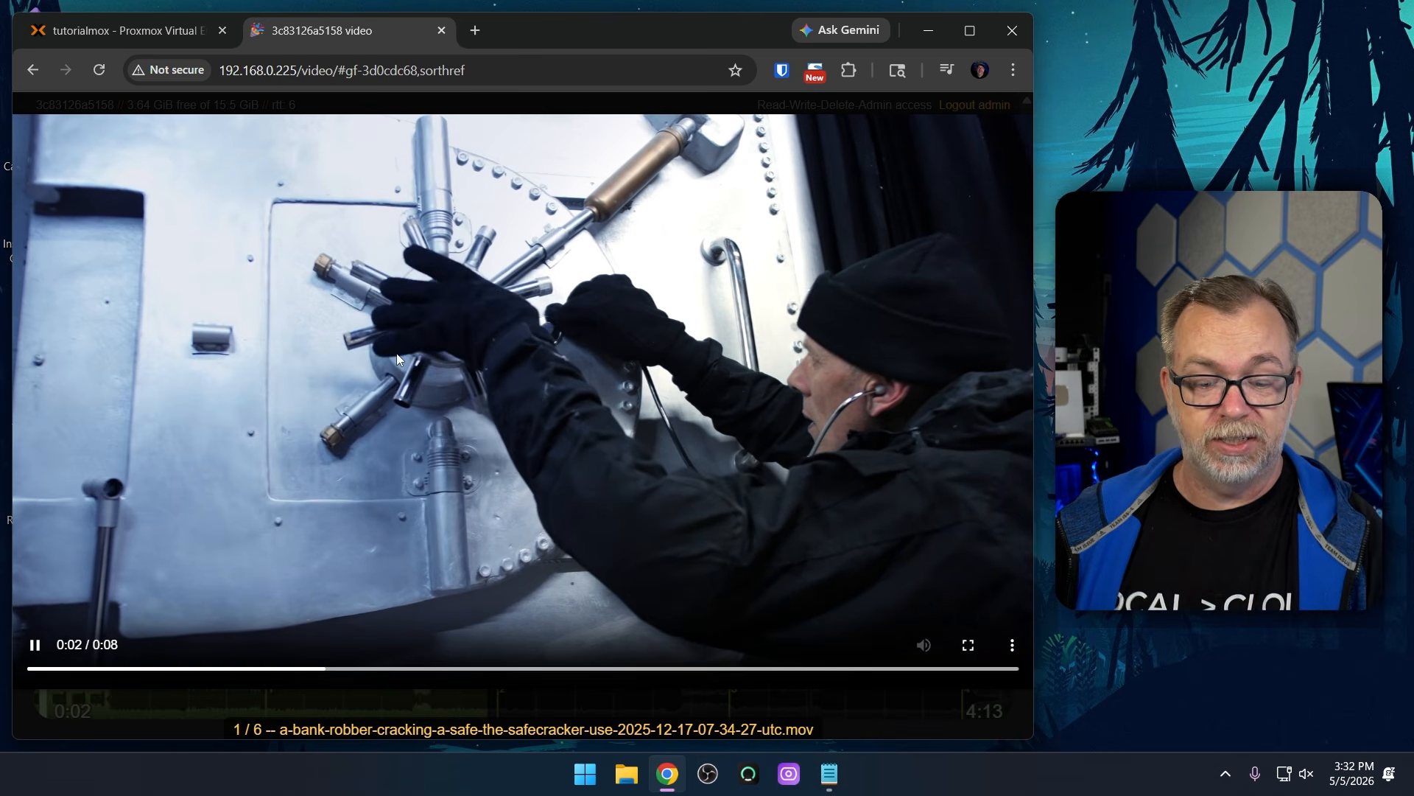
{"action": "key", "text": "Right"}
{"action": "key", "text": "Right"}
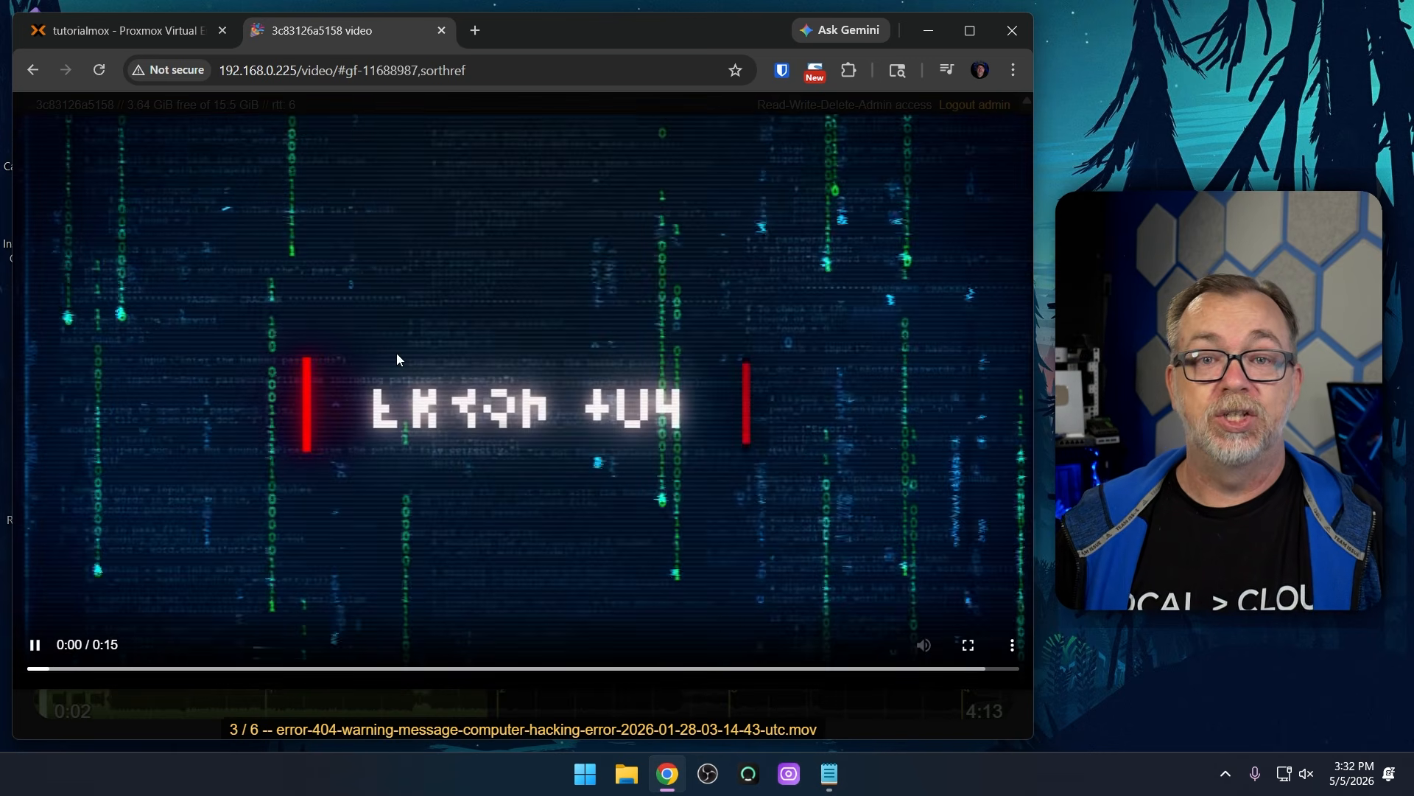
{"action": "key", "text": "Right"}
{"action": "key", "text": "Right"}
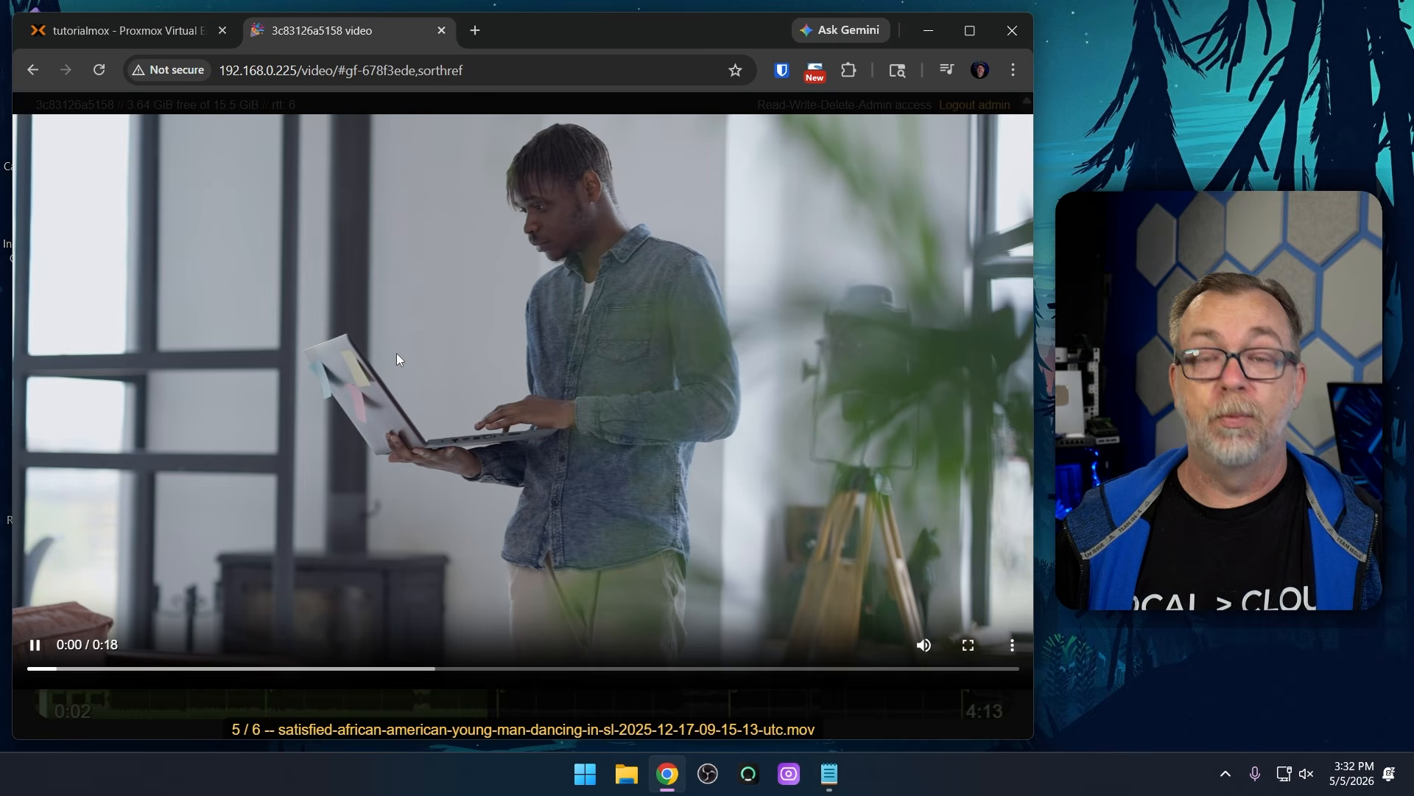
{"action": "key", "text": "Escape"}
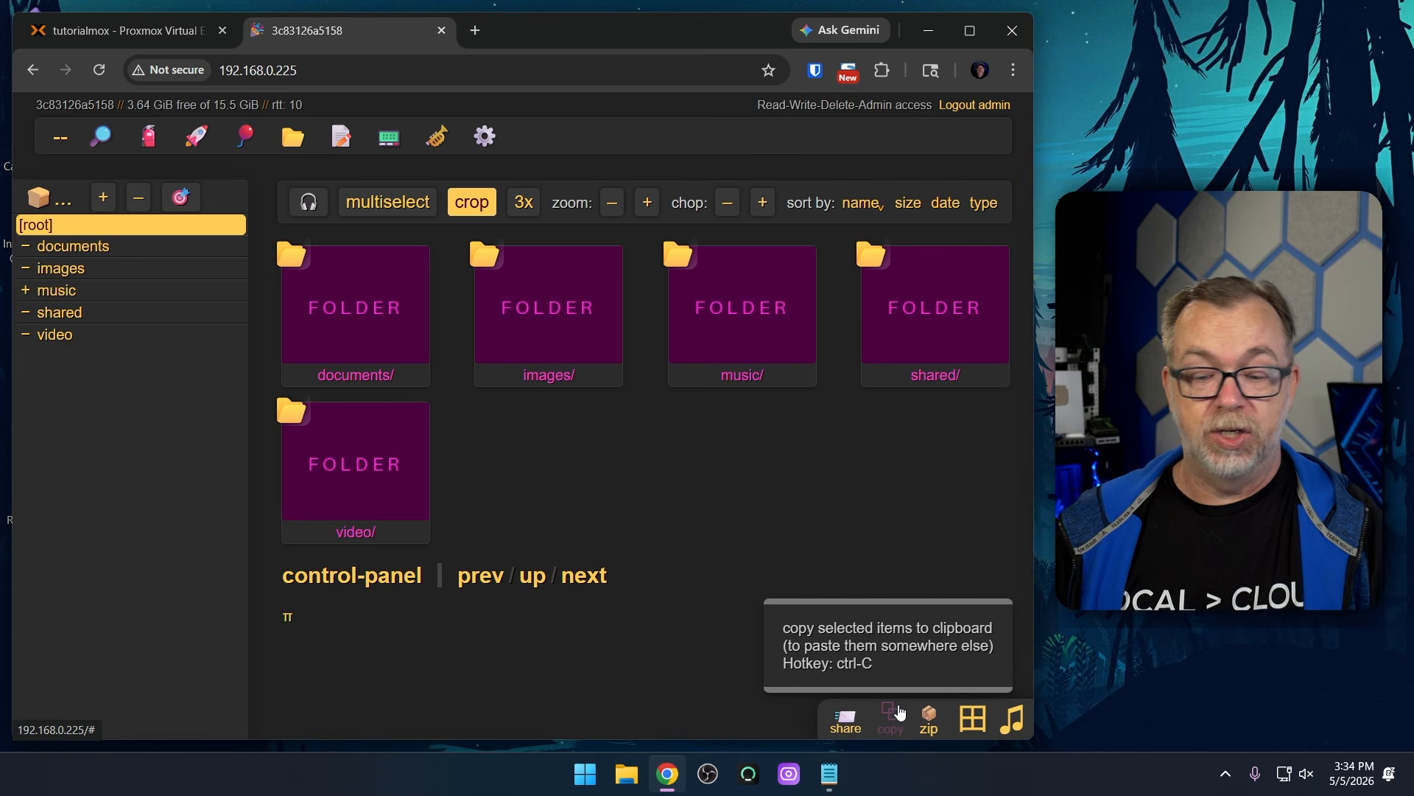
Open the video folder from the root and inspect the share form for the whole folder, leaving without creating a share
{"action": "left_click", "coordinate": [419, 545]}
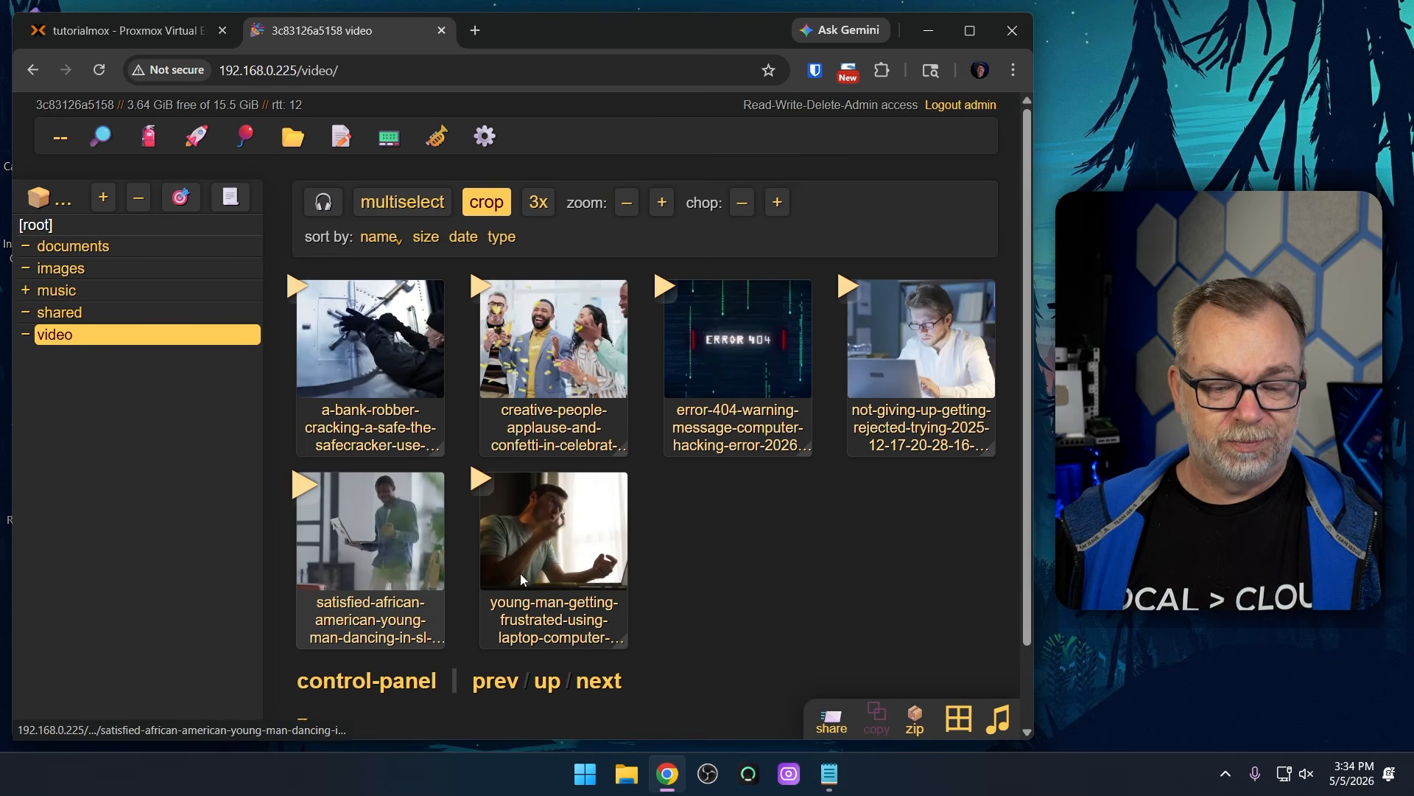
{"action": "left_click", "coordinate": [831, 718]}
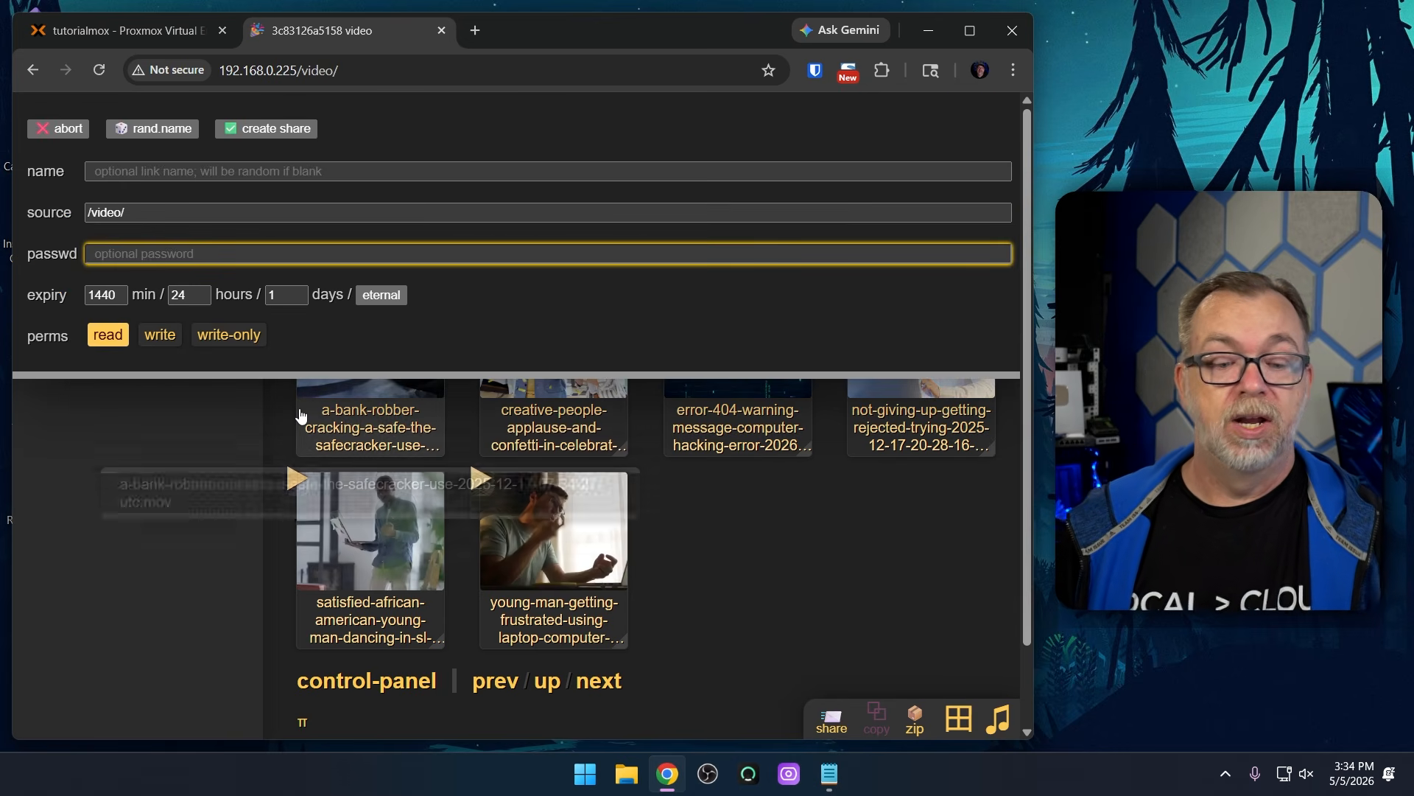
{"action": "left_click", "coordinate": [704, 529]}
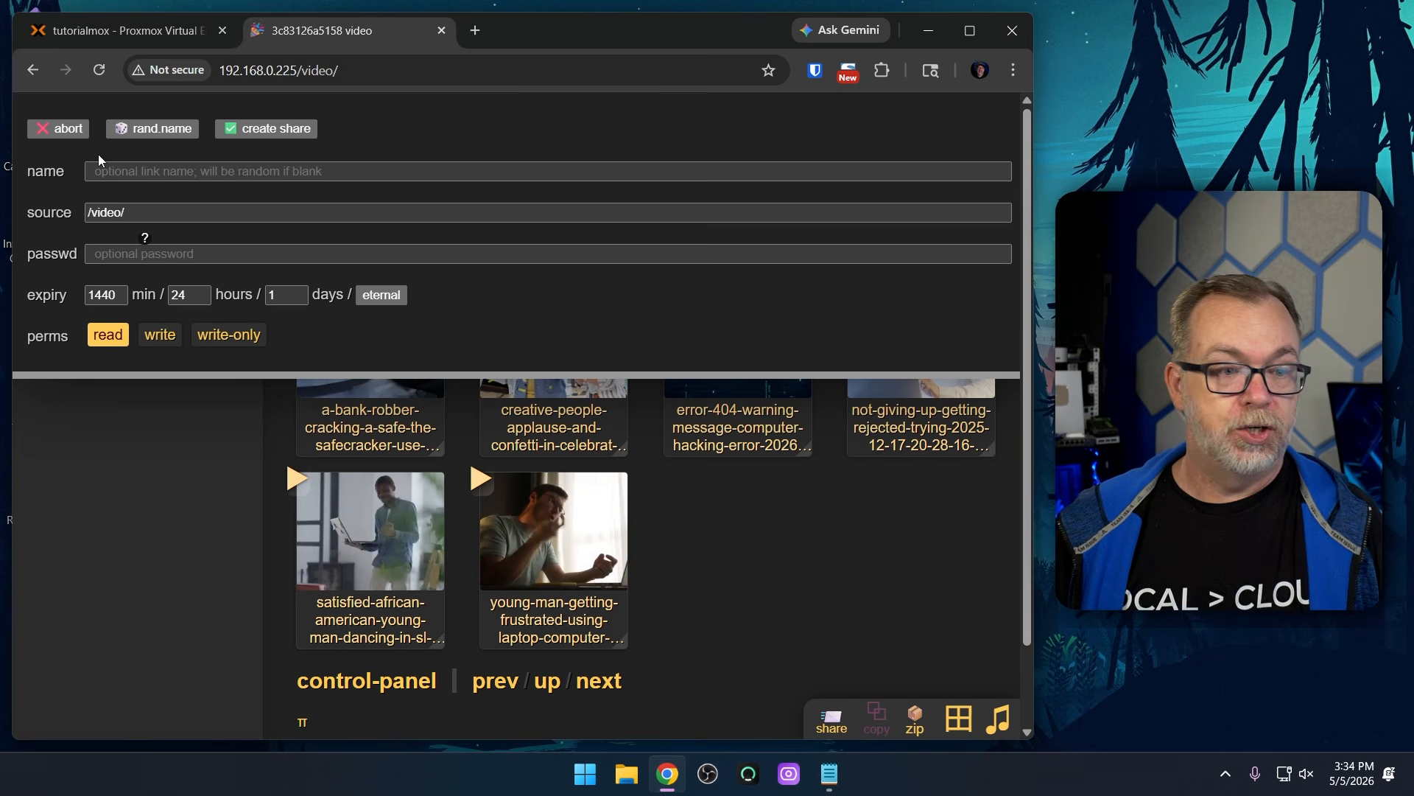
{"action": "left_click", "coordinate": [59, 128]}
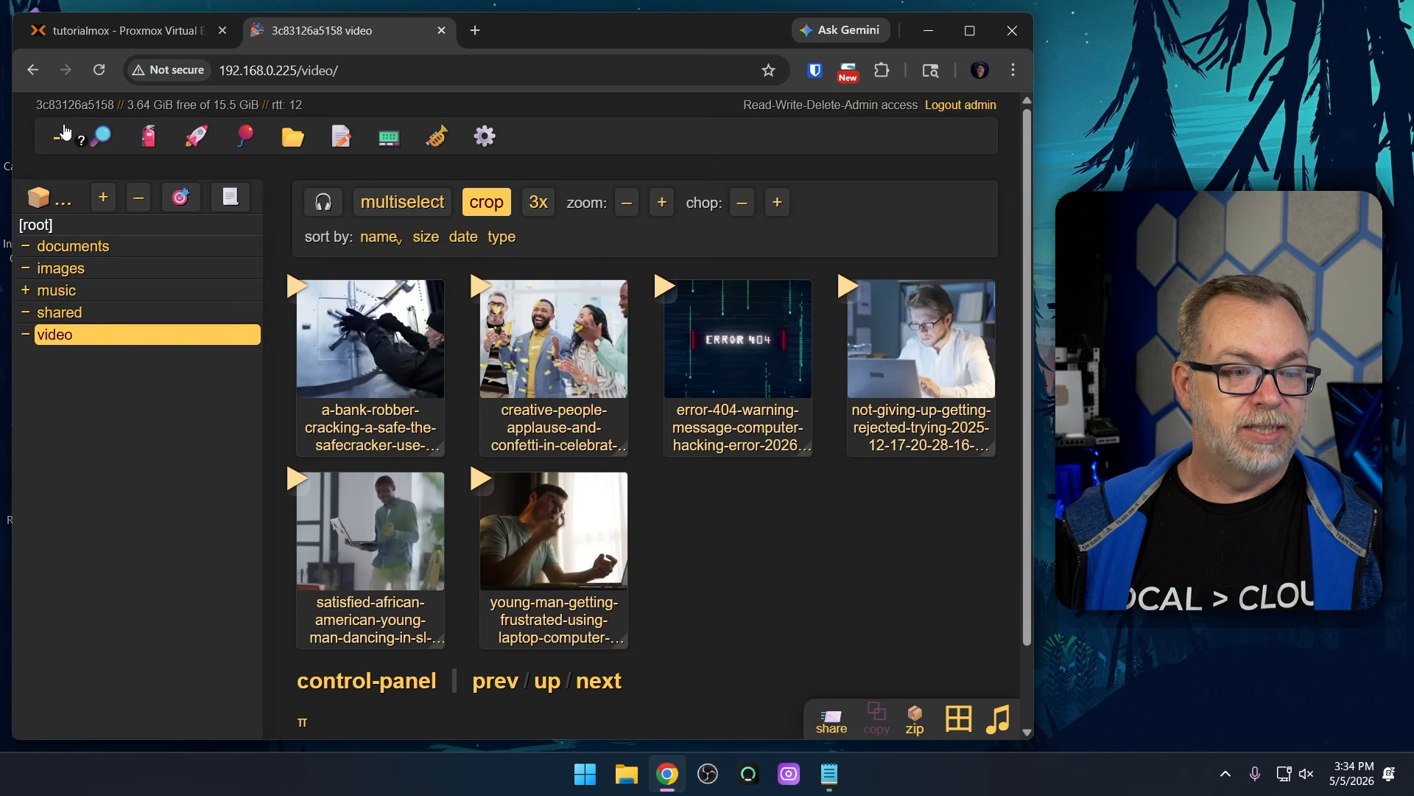
Turn on multiselect and select the first three videos: the bank robber, creative people and error-404 clips
{"action": "left_click", "coordinate": [386, 215]}
{"action": "left_click", "coordinate": [324, 398]}
{"action": "left_click", "coordinate": [507, 402]}
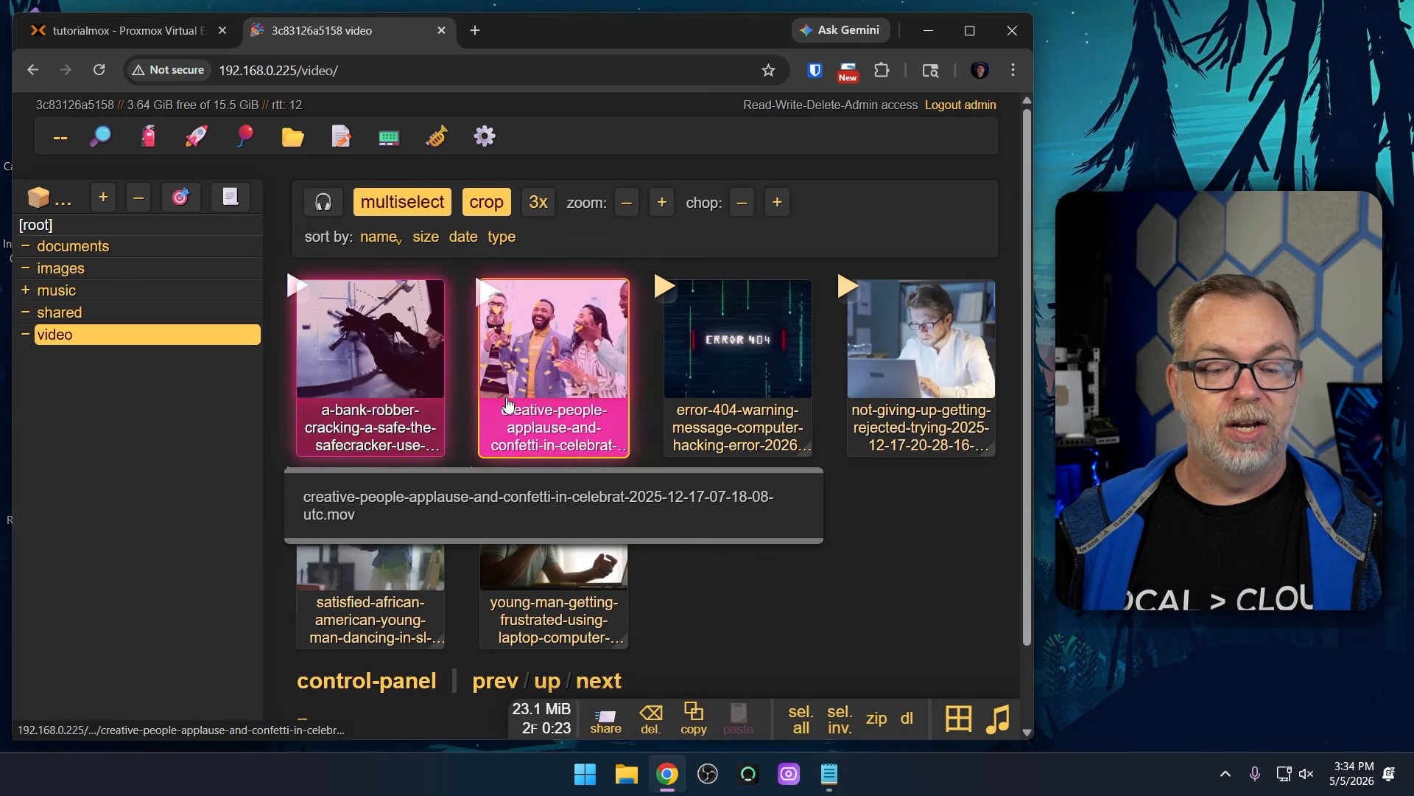
{"action": "left_click", "coordinate": [733, 413]}
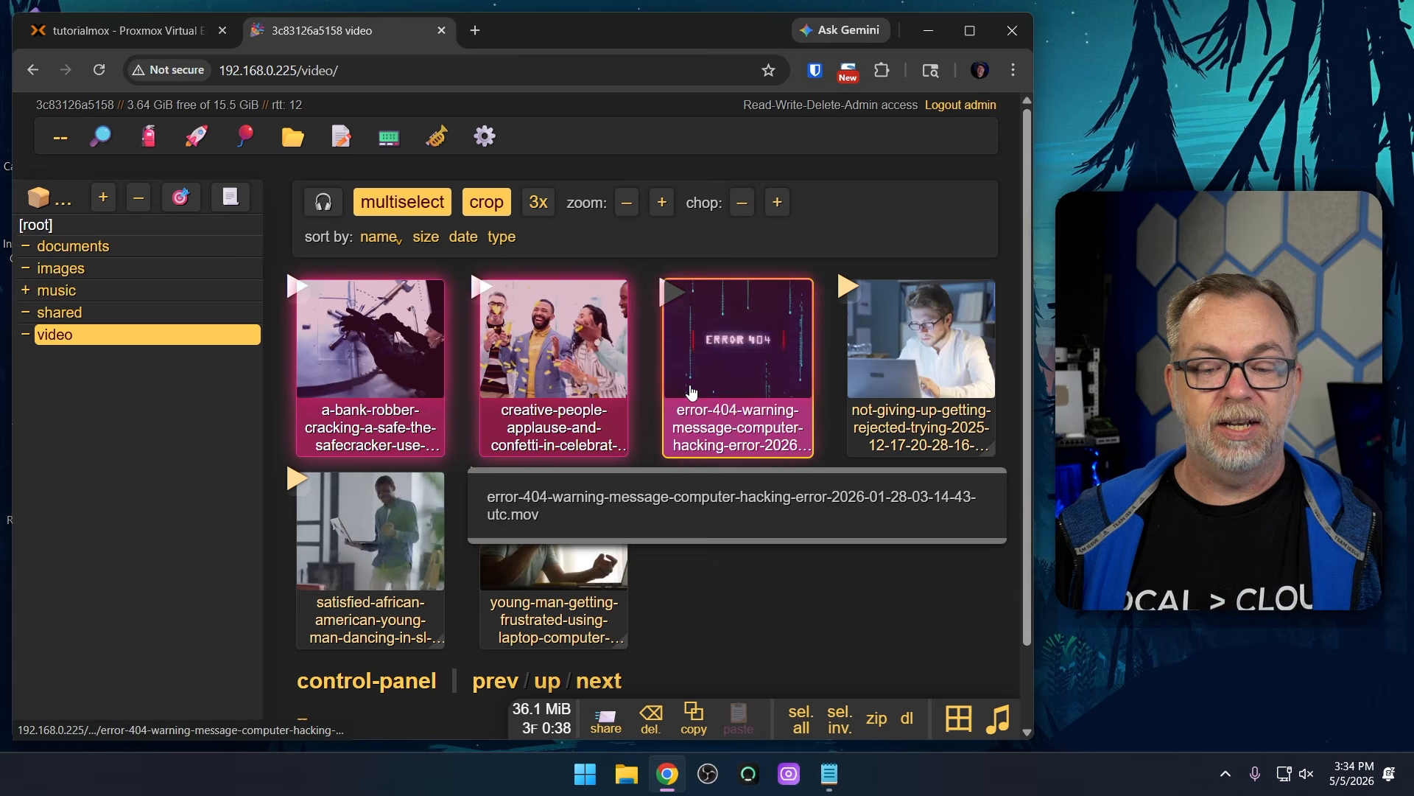
Create a read-only share named videoshare for the three selected videos and dismiss its link dialog without copying the link
{"action": "left_click", "coordinate": [604, 720]}
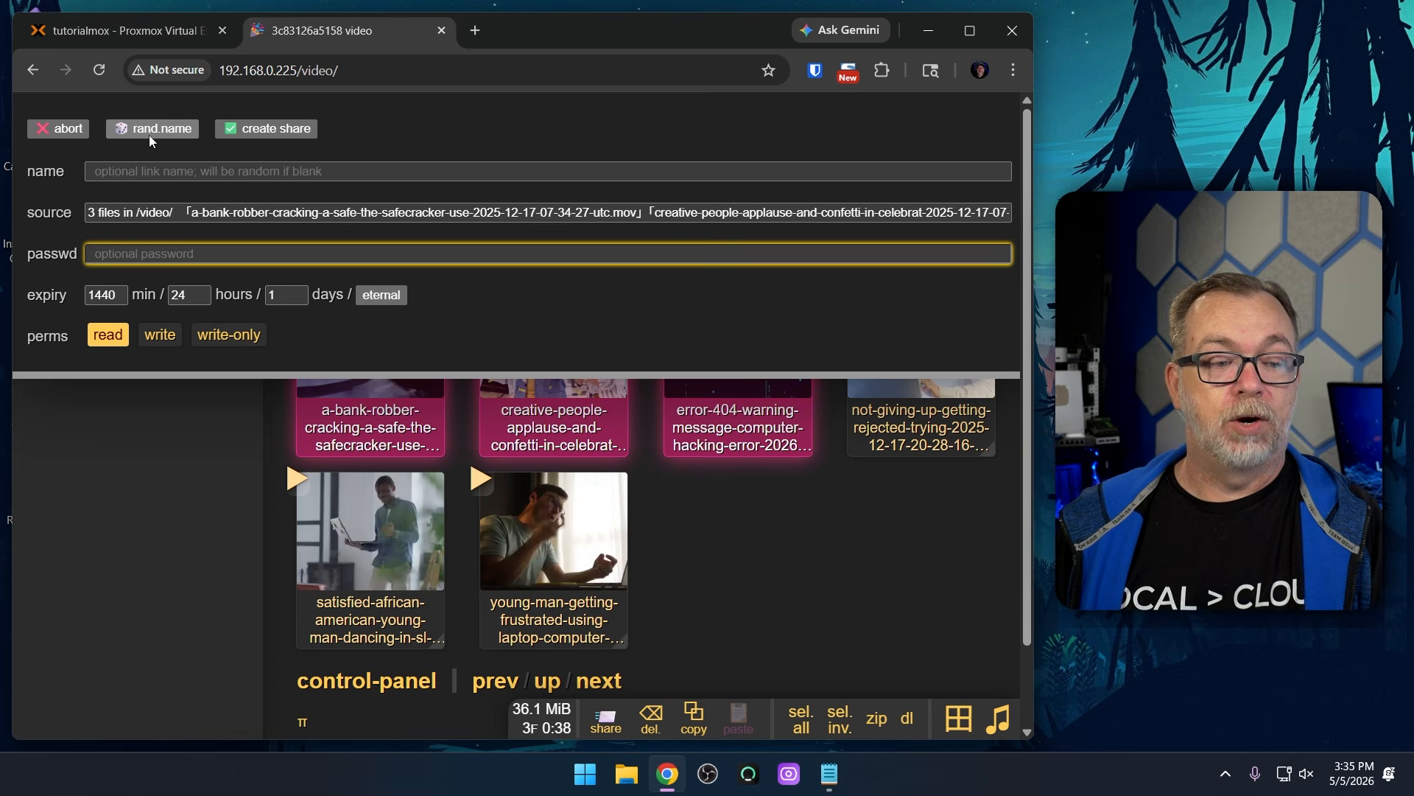
{"action": "left_click", "coordinate": [138, 169]}
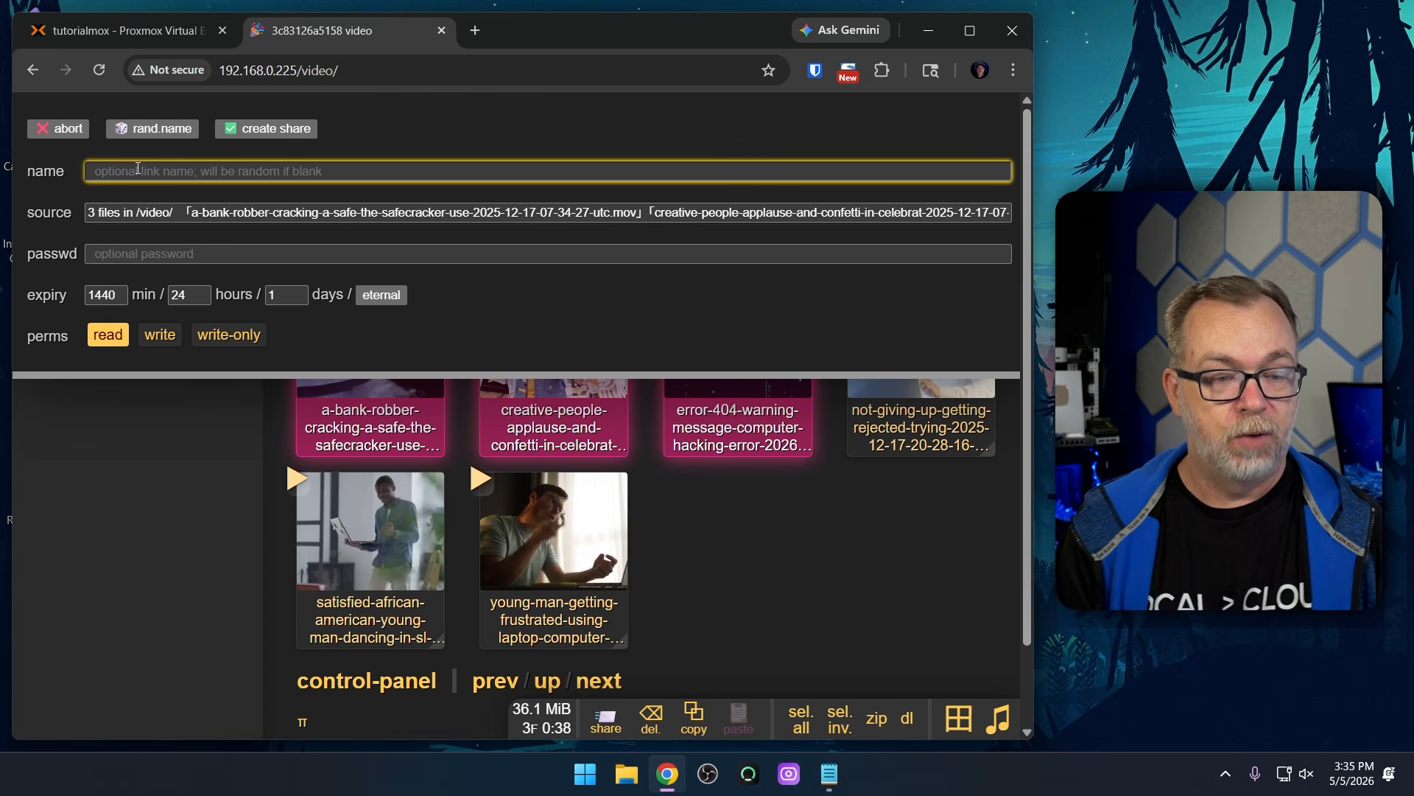
{"action": "type", "text": "videoshare"}
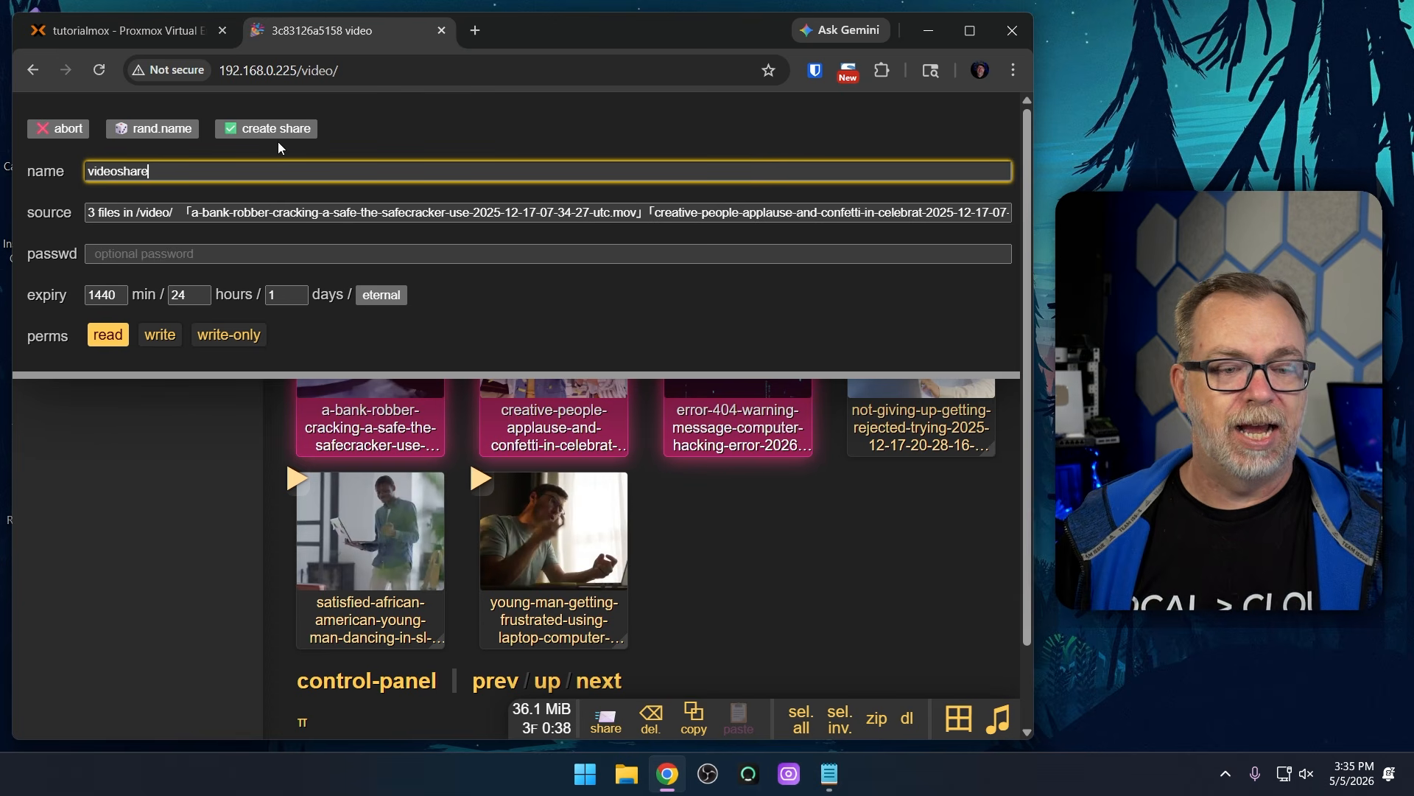
{"action": "left_click", "coordinate": [274, 134]}
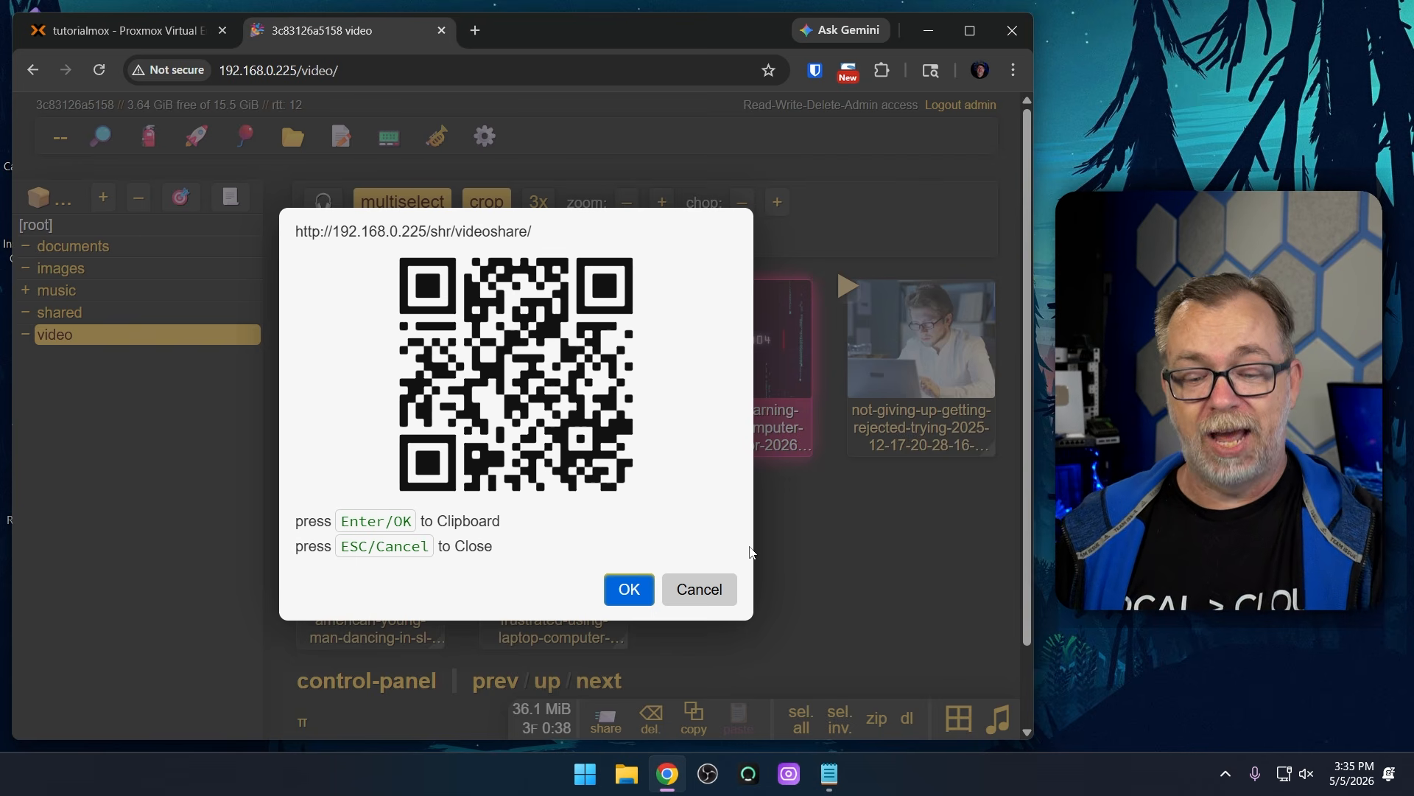
{"action": "left_click", "coordinate": [718, 590]}
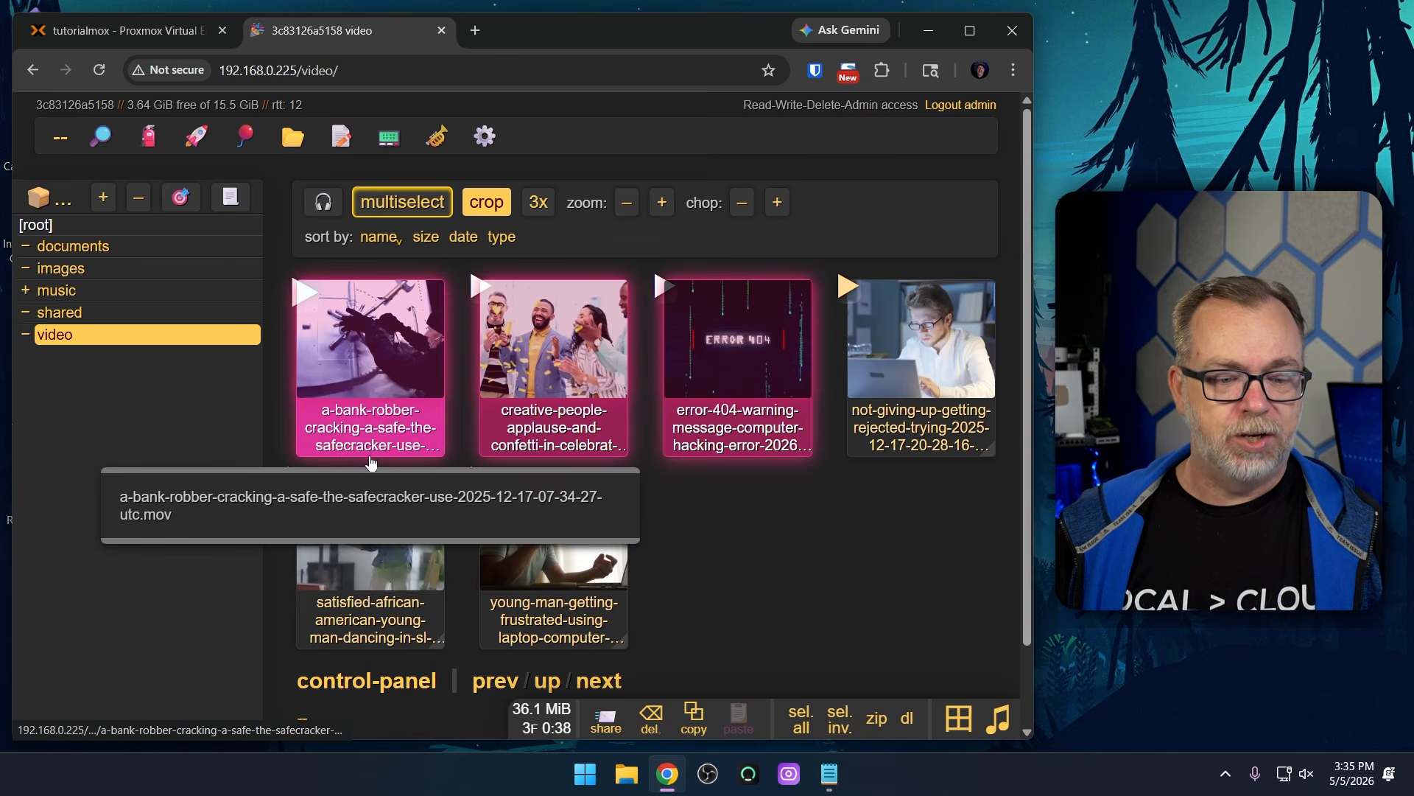
Open the images folder from the root, download the selected b210d979 PNG as sel-images.zip, and keep the blocked download
{"action": "left_click", "coordinate": [34, 224]}
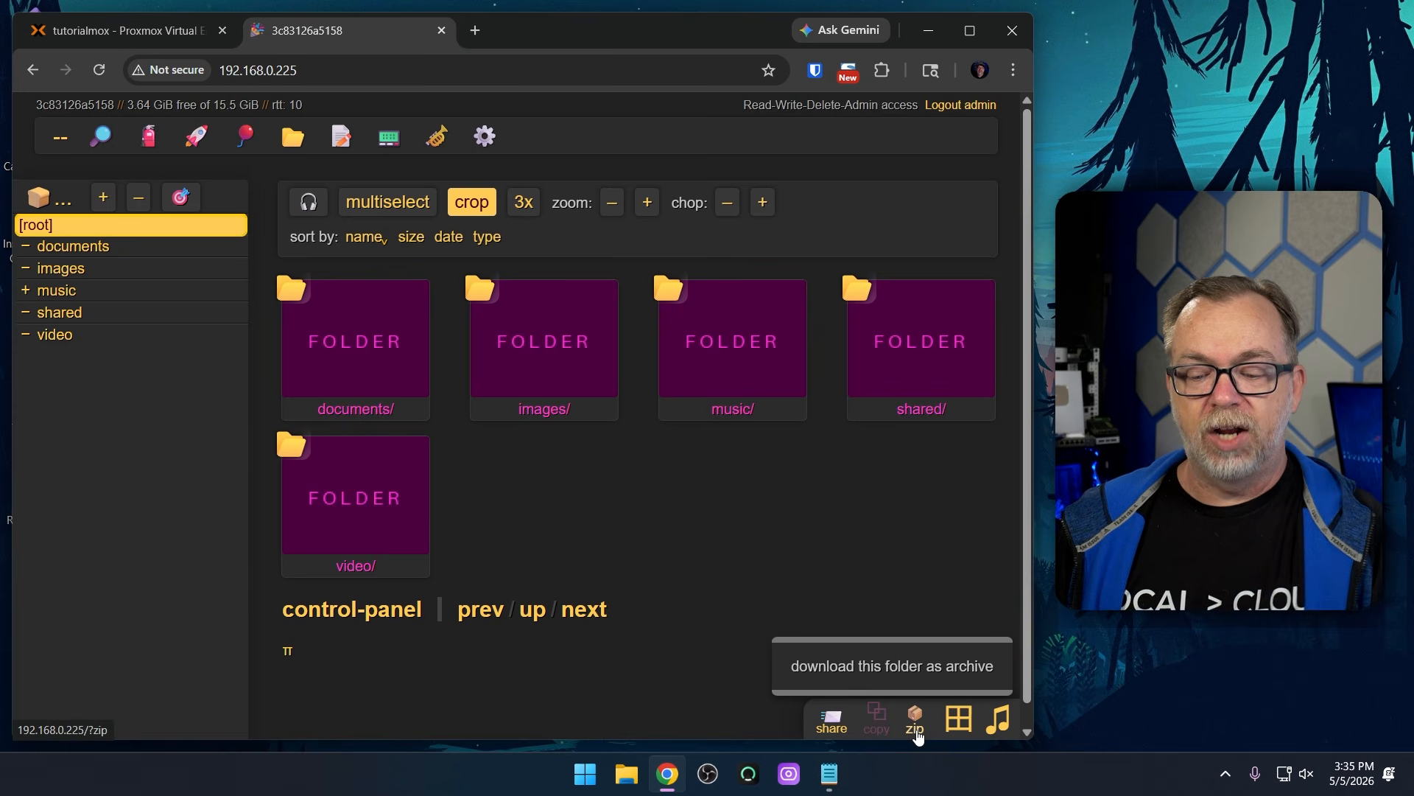
{"action": "left_click", "coordinate": [578, 418]}
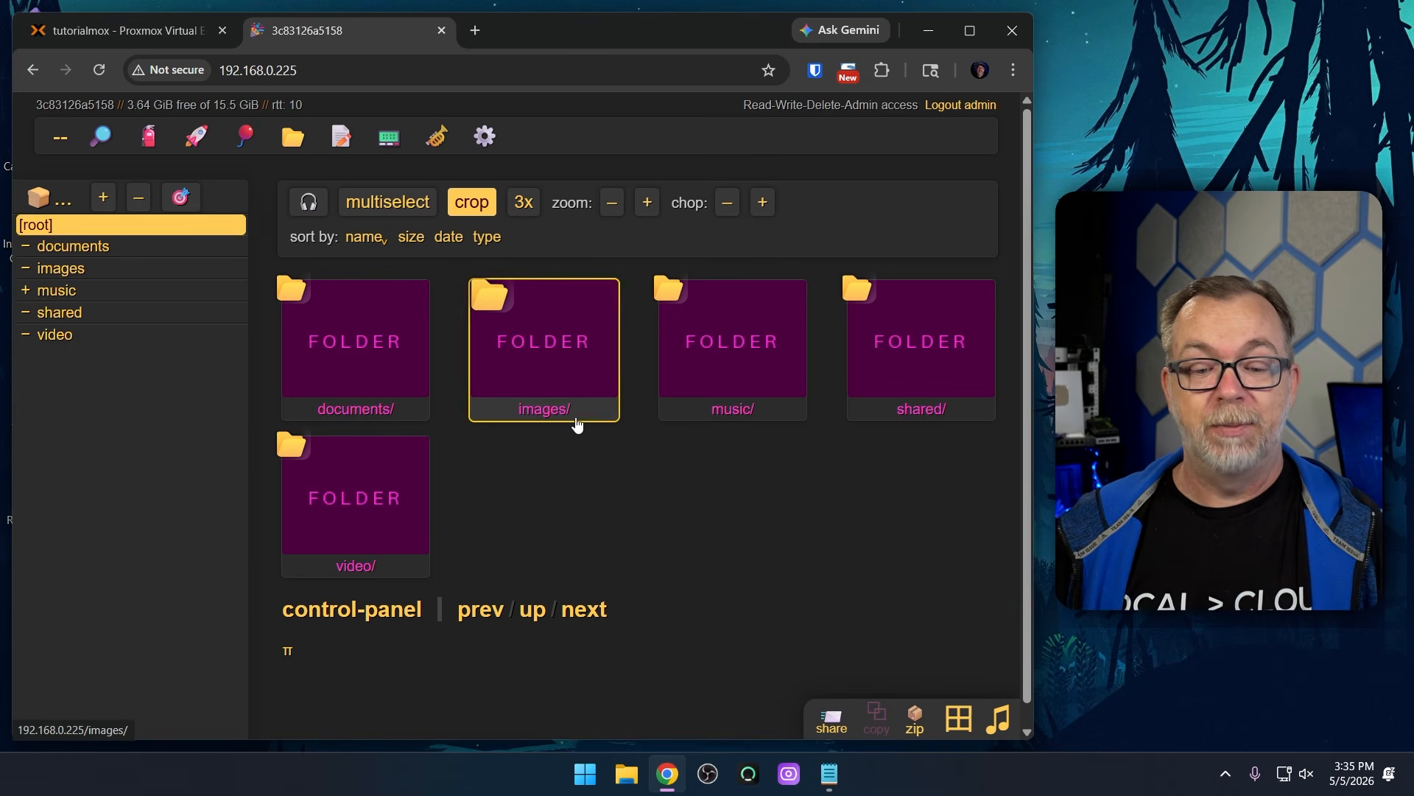
{"action": "left_click", "coordinate": [877, 719]}
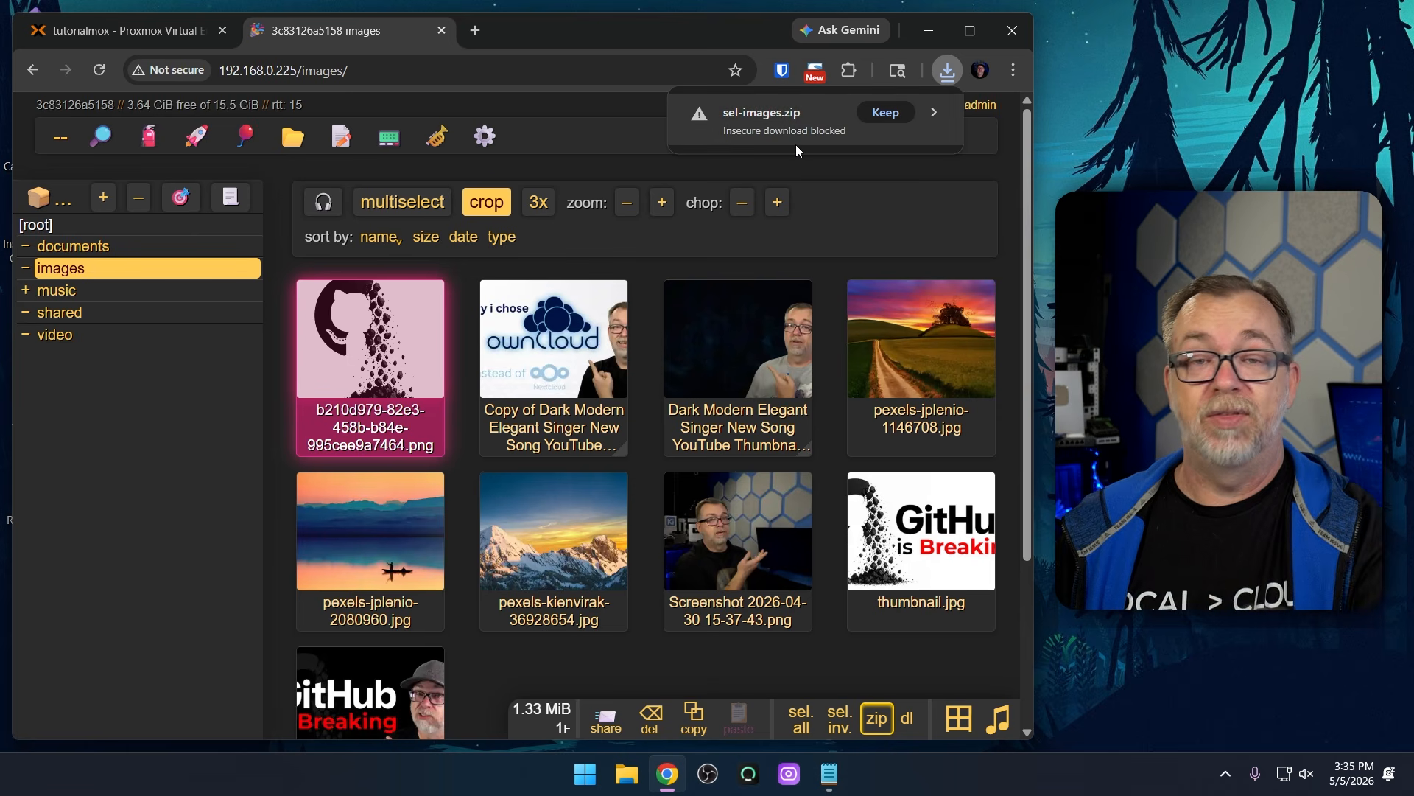
{"action": "left_click", "coordinate": [882, 112]}
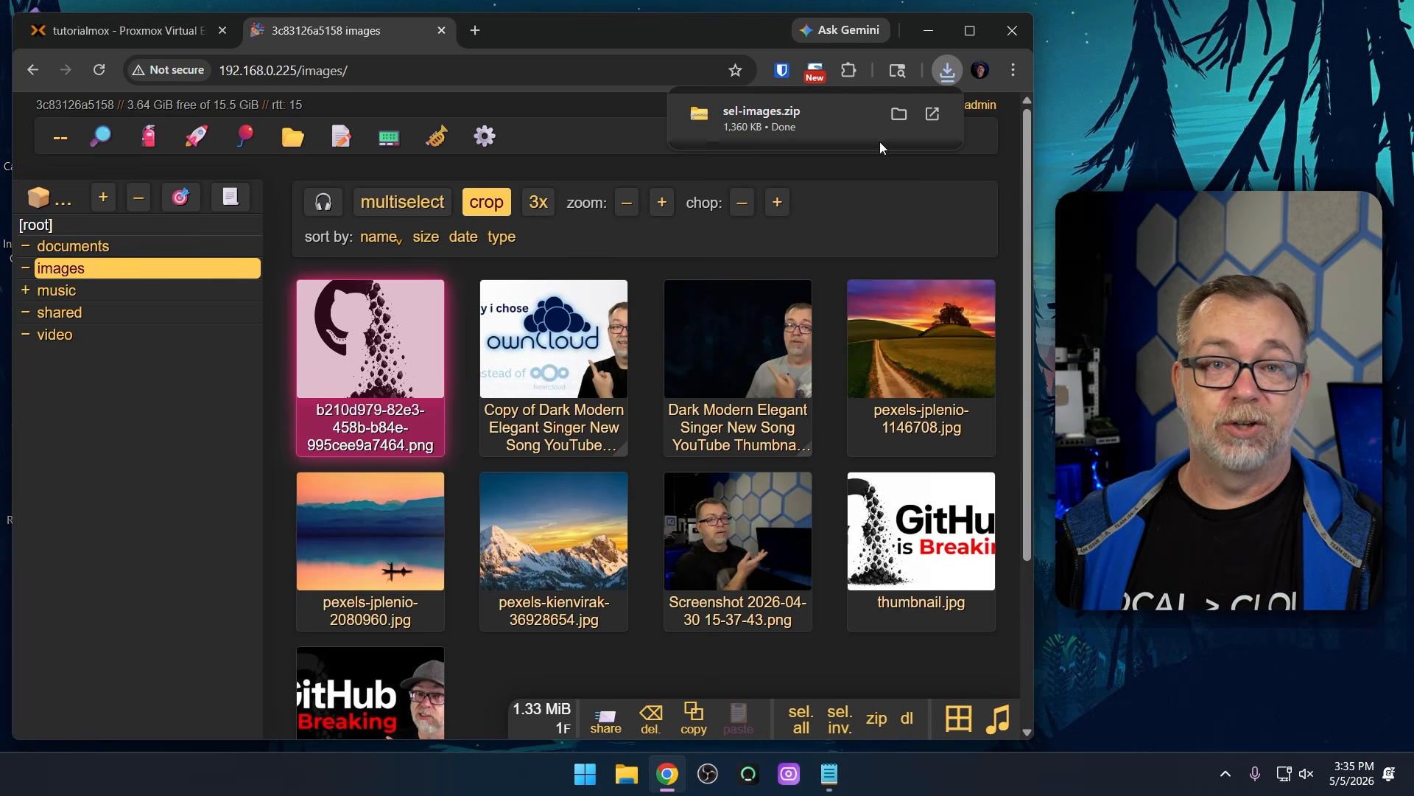
Show the images folder as a detailed file list and return it to the thumbnail grid
{"action": "left_click", "coordinate": [959, 718]}
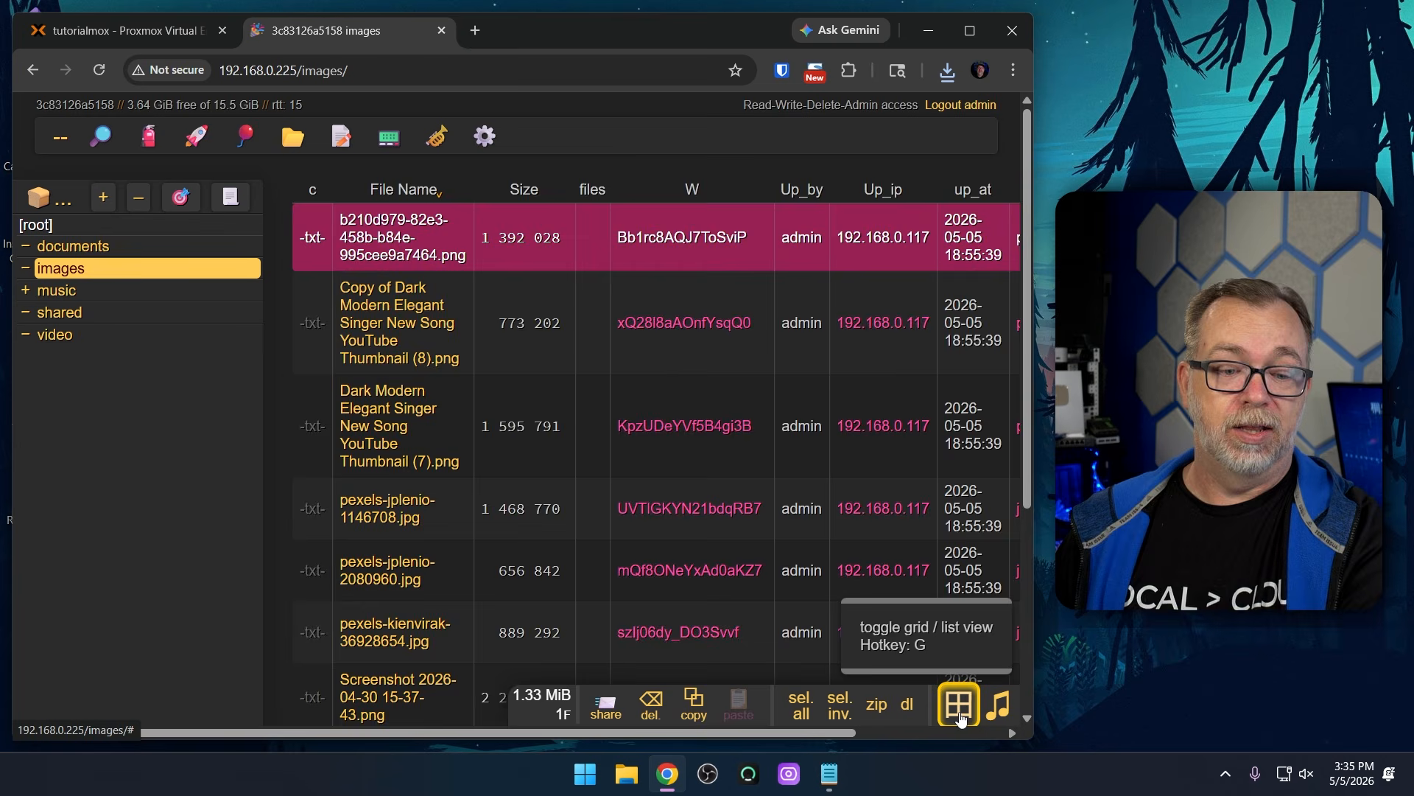
{"action": "left_click", "coordinate": [959, 706]}
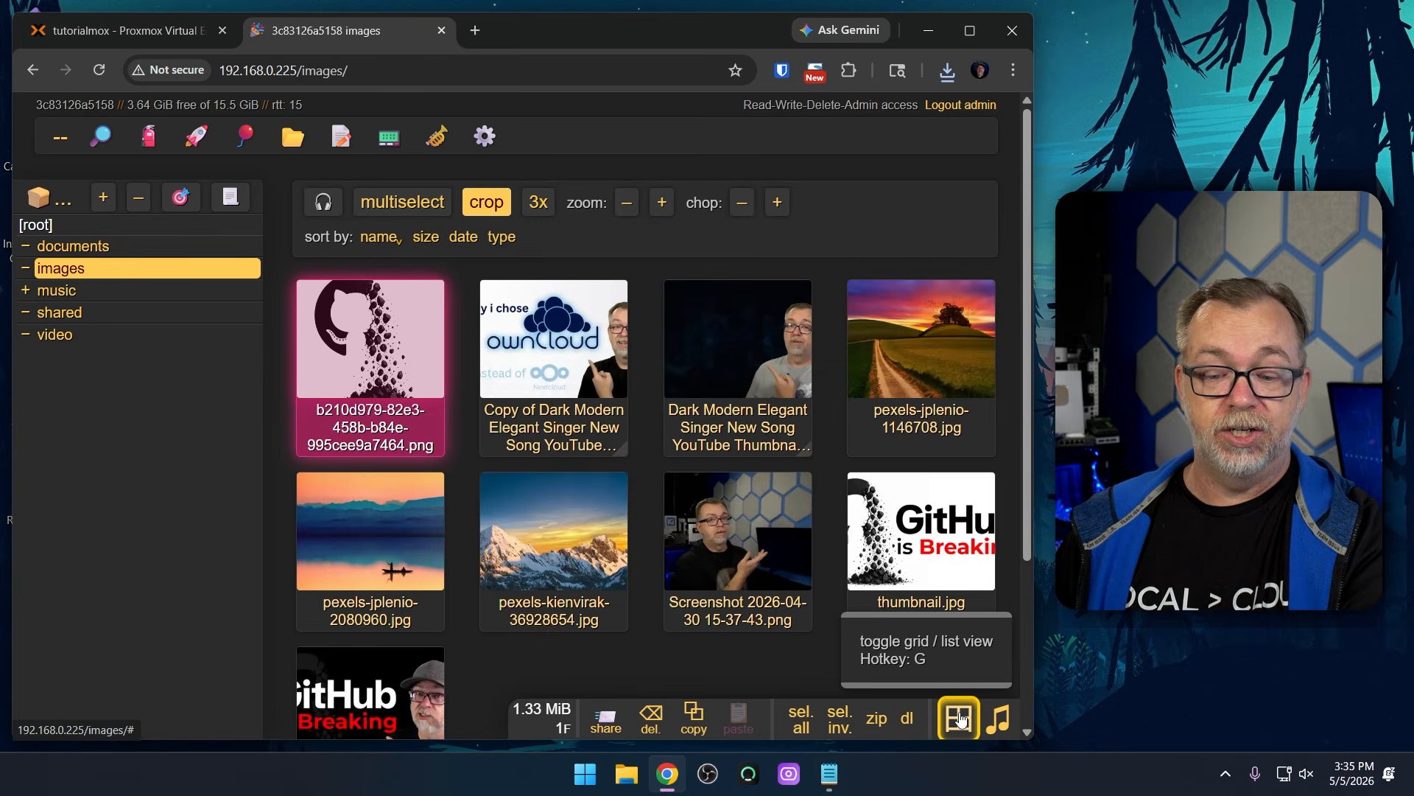
{"action": "left_click", "coordinate": [1002, 718]}
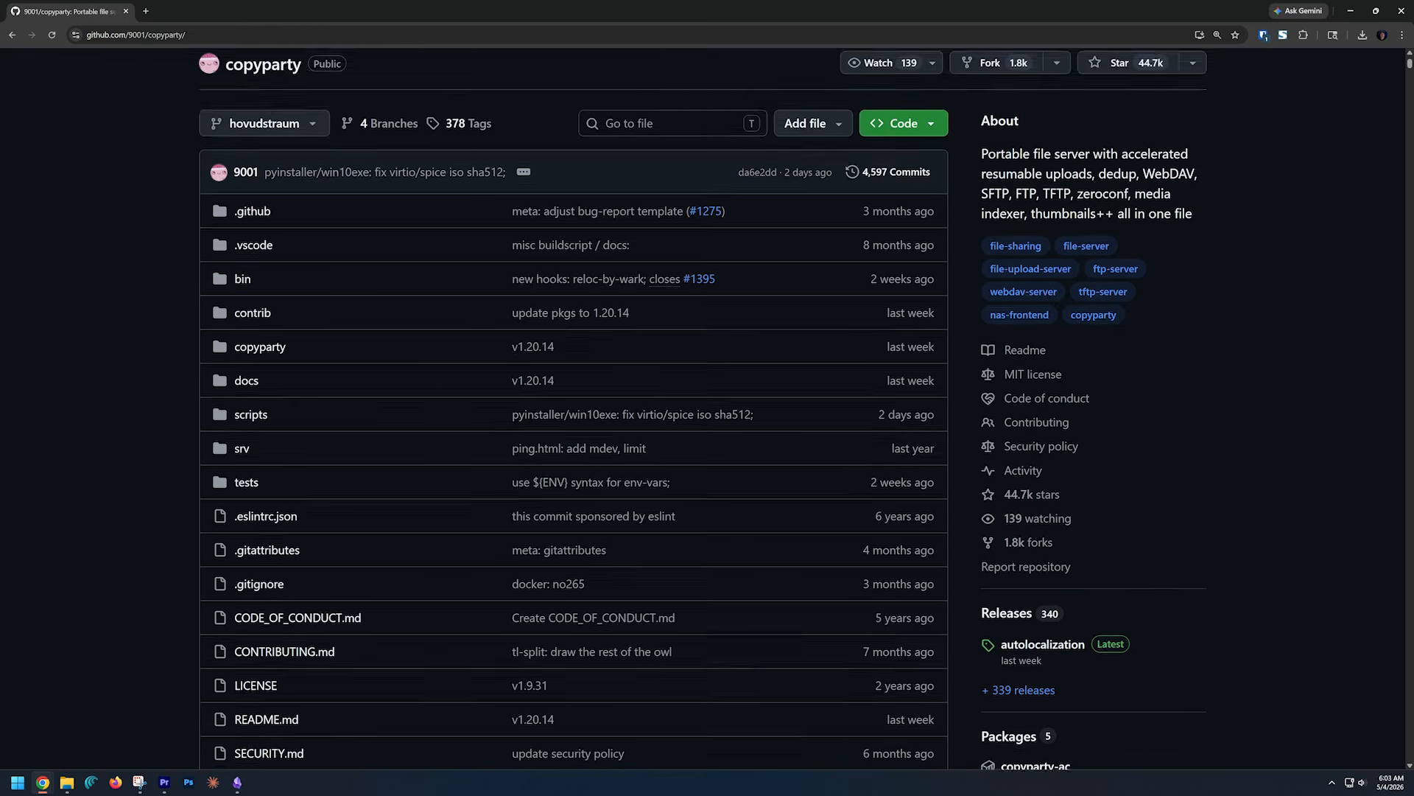
Read through the copyparty README on GitHub, from the repository file list through the setup, bugs, server config and NixOS sections
{"action": "scroll", "coordinate": [707, 413], "scroll_direction": "down", "scroll_amount": 10}
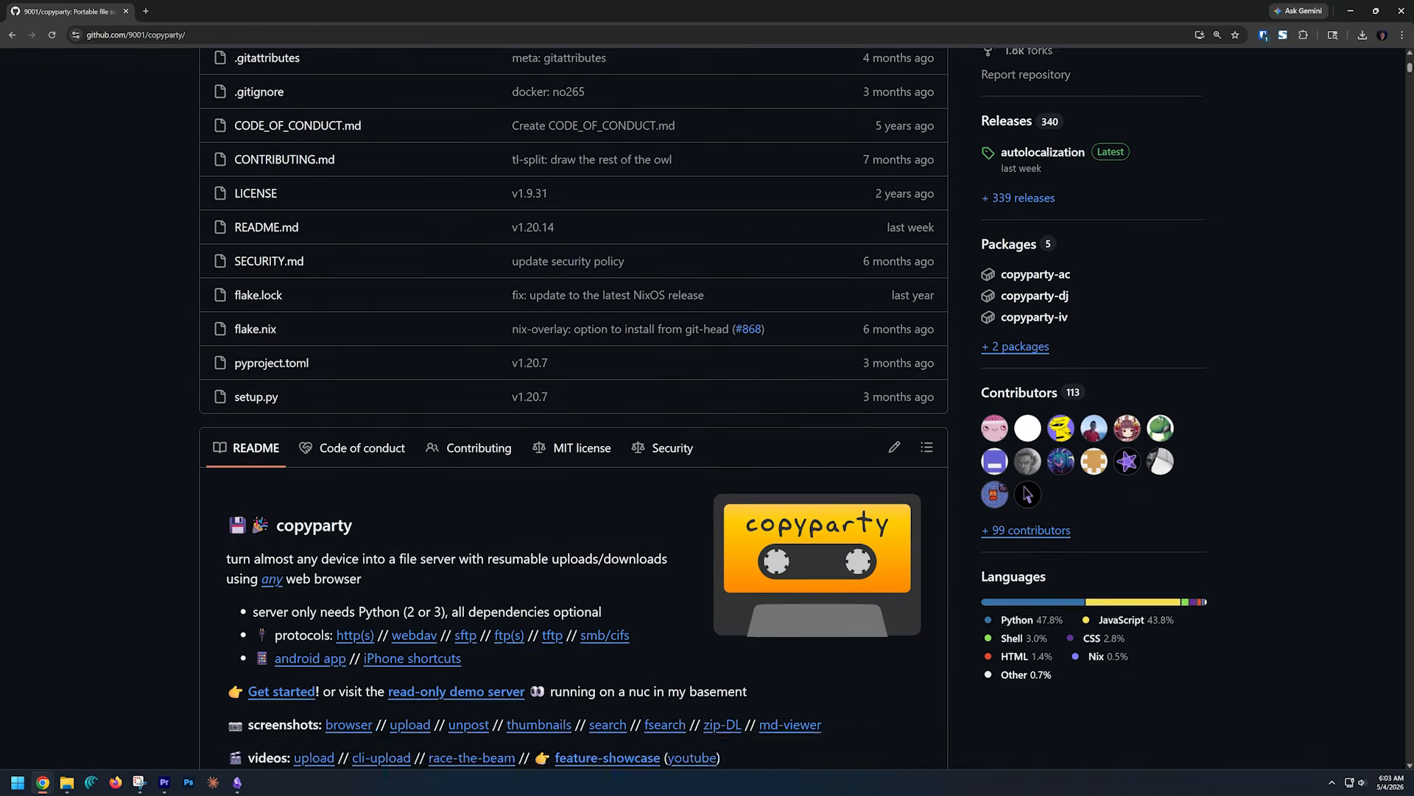
{"action": "scroll", "coordinate": [707, 413], "scroll_direction": "down", "scroll_amount": 20}
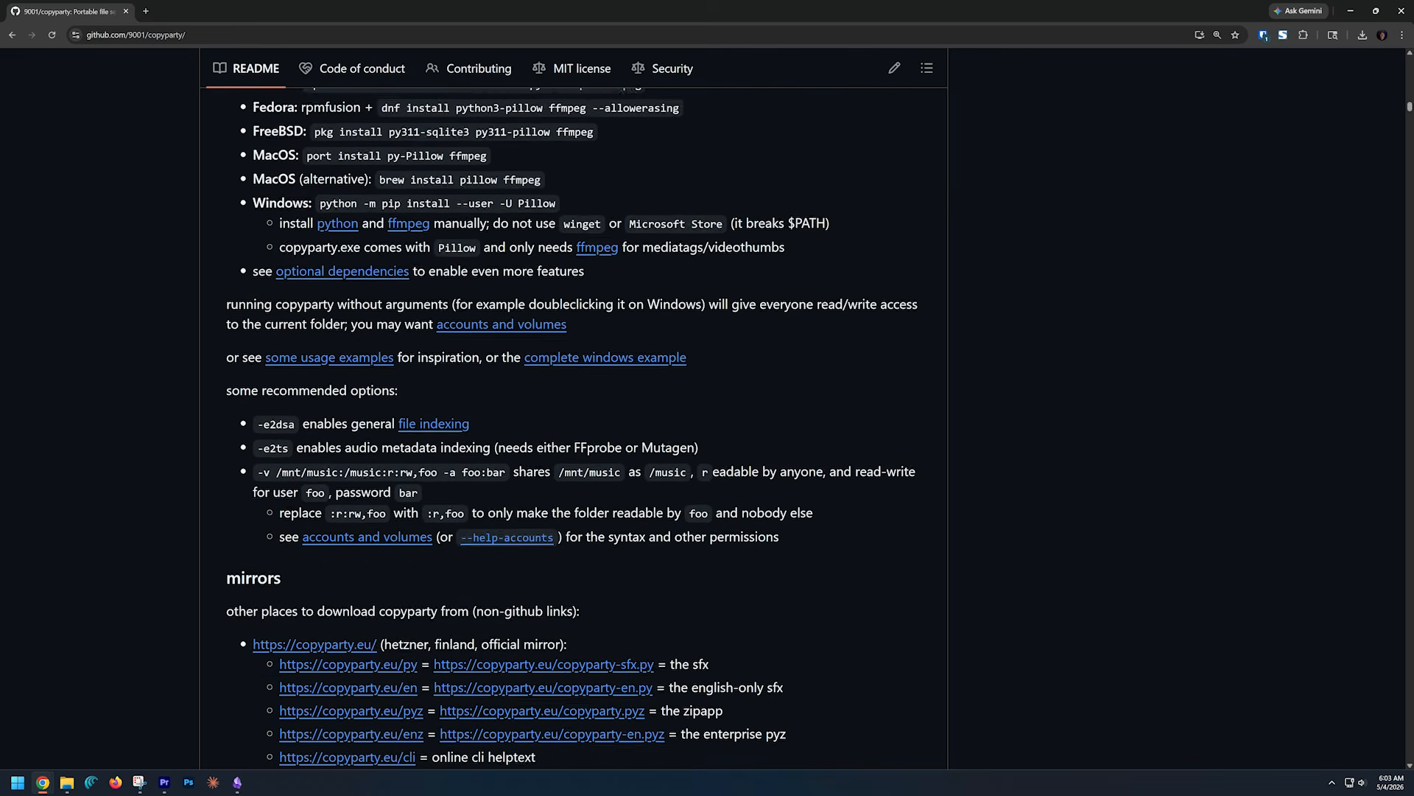
{"action": "scroll", "coordinate": [574, 412], "scroll_direction": "down", "scroll_amount": 15}
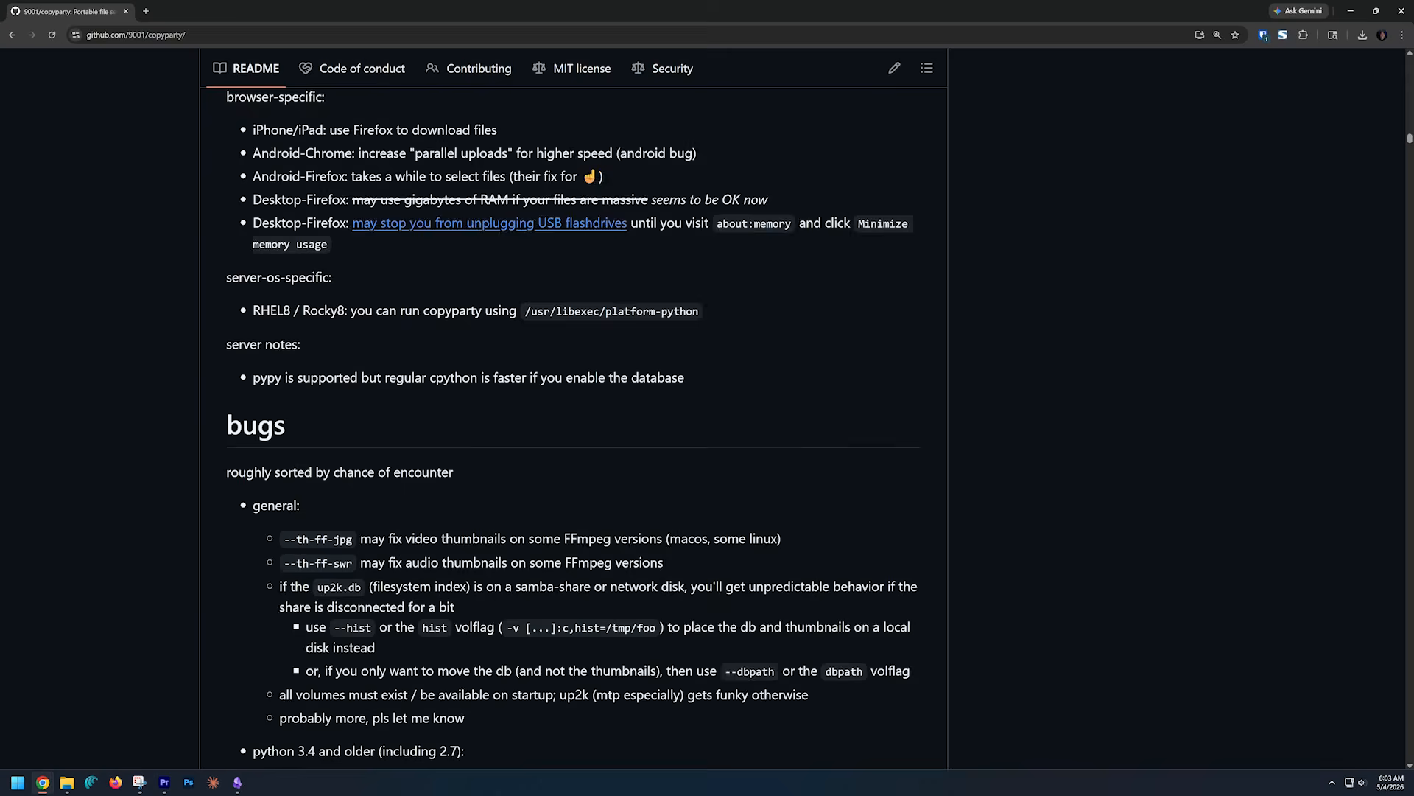
{"action": "scroll", "coordinate": [574, 412], "scroll_direction": "down", "scroll_amount": 20}
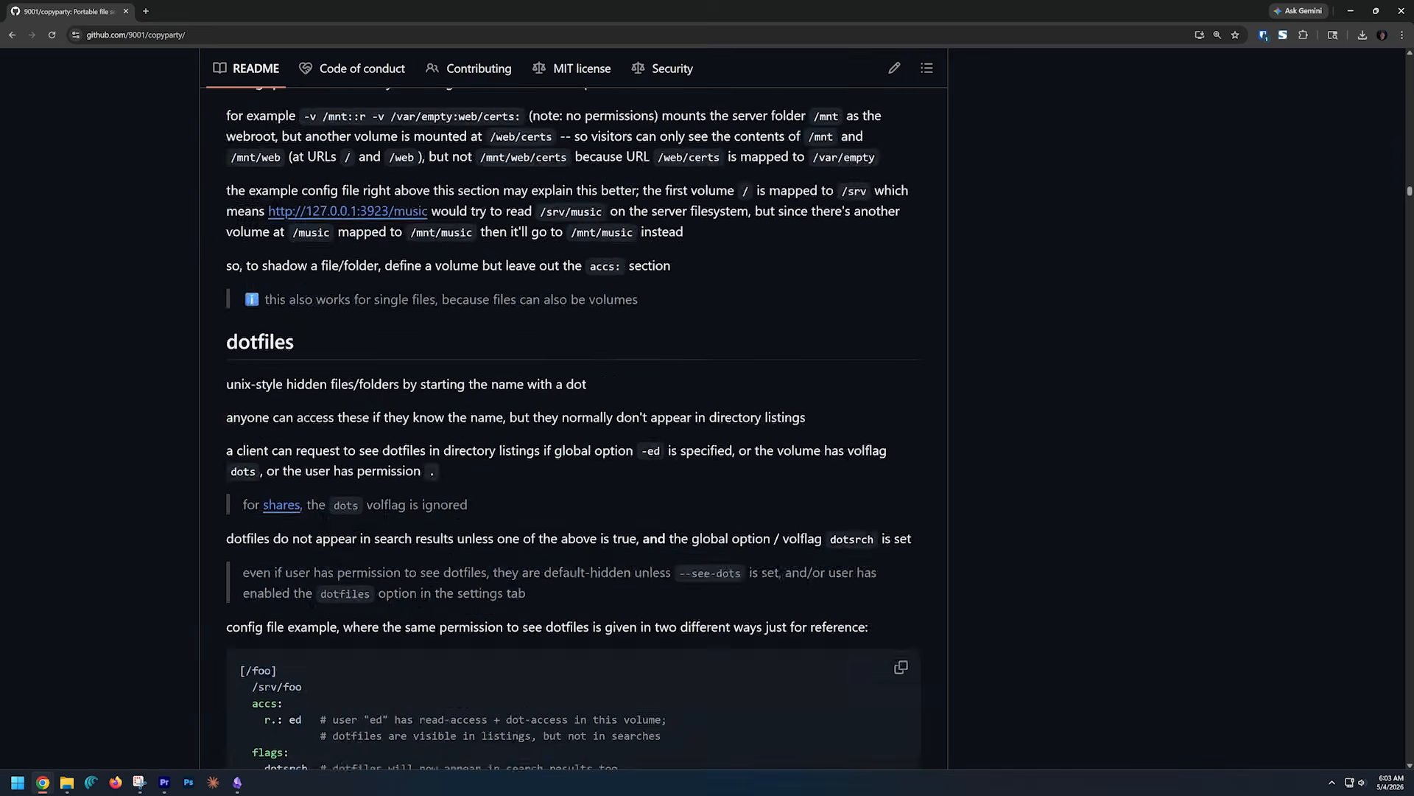
{"action": "scroll", "coordinate": [575, 412], "scroll_direction": "down", "scroll_amount": 20}
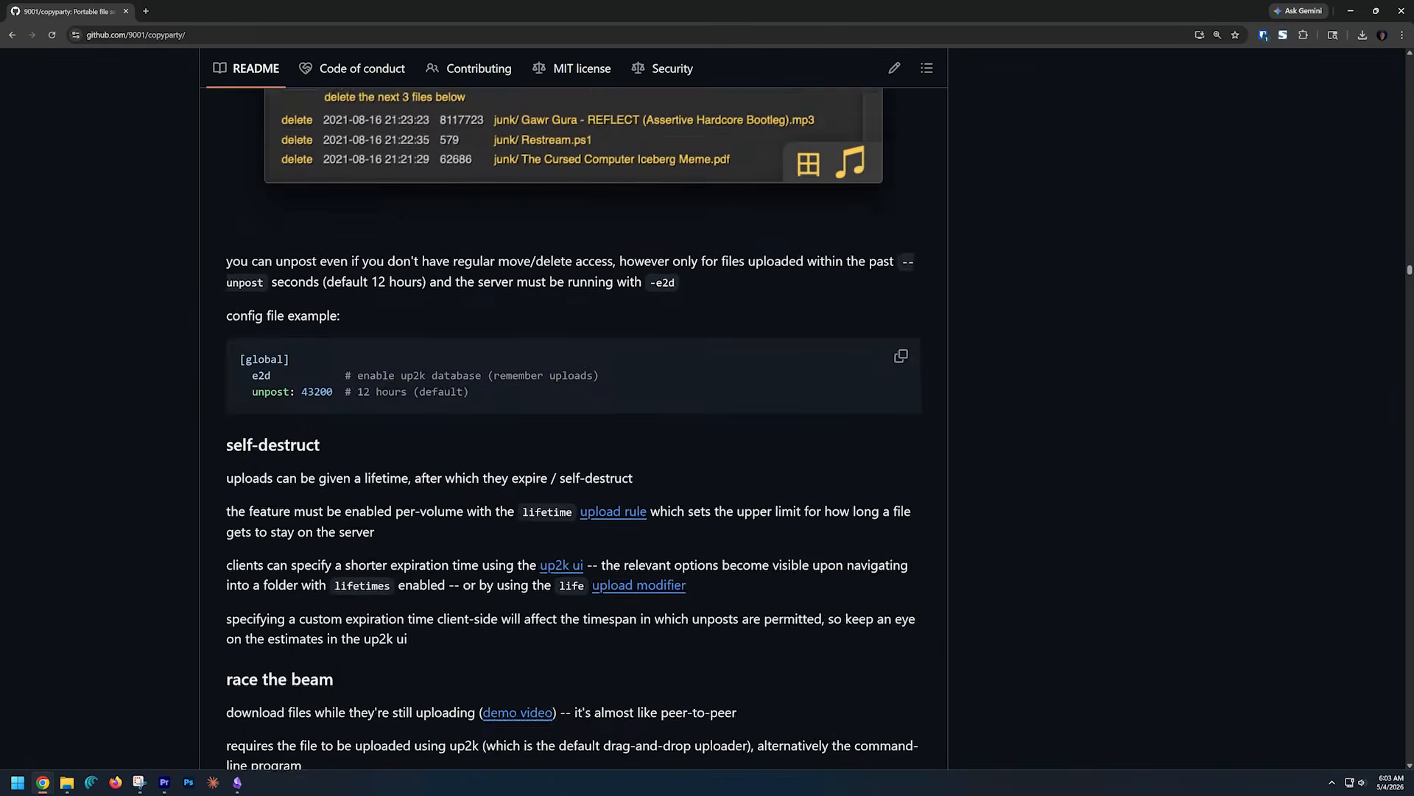
{"action": "scroll", "coordinate": [575, 412], "scroll_direction": "down", "scroll_amount": 20}
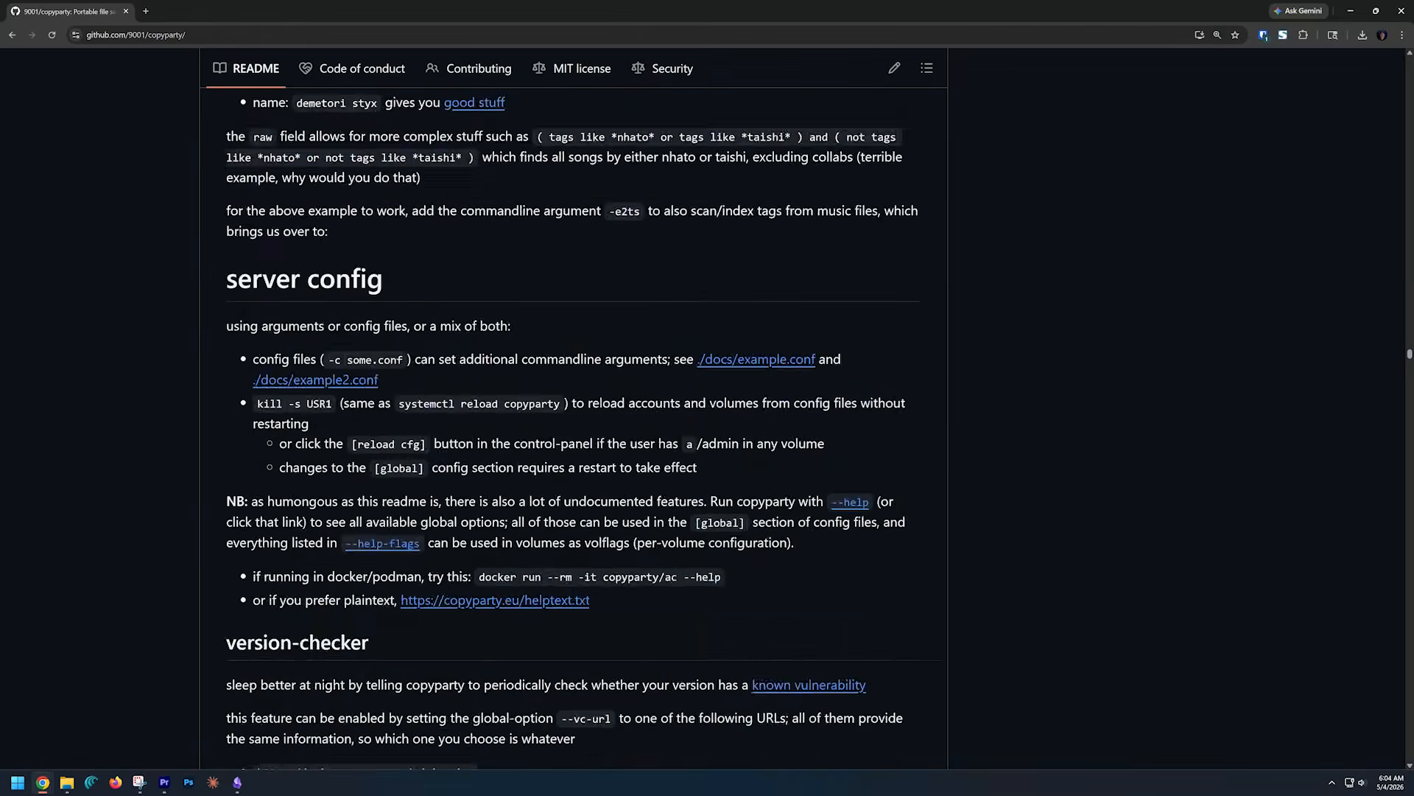
{"action": "scroll", "coordinate": [575, 412], "scroll_direction": "down", "scroll_amount": 20}
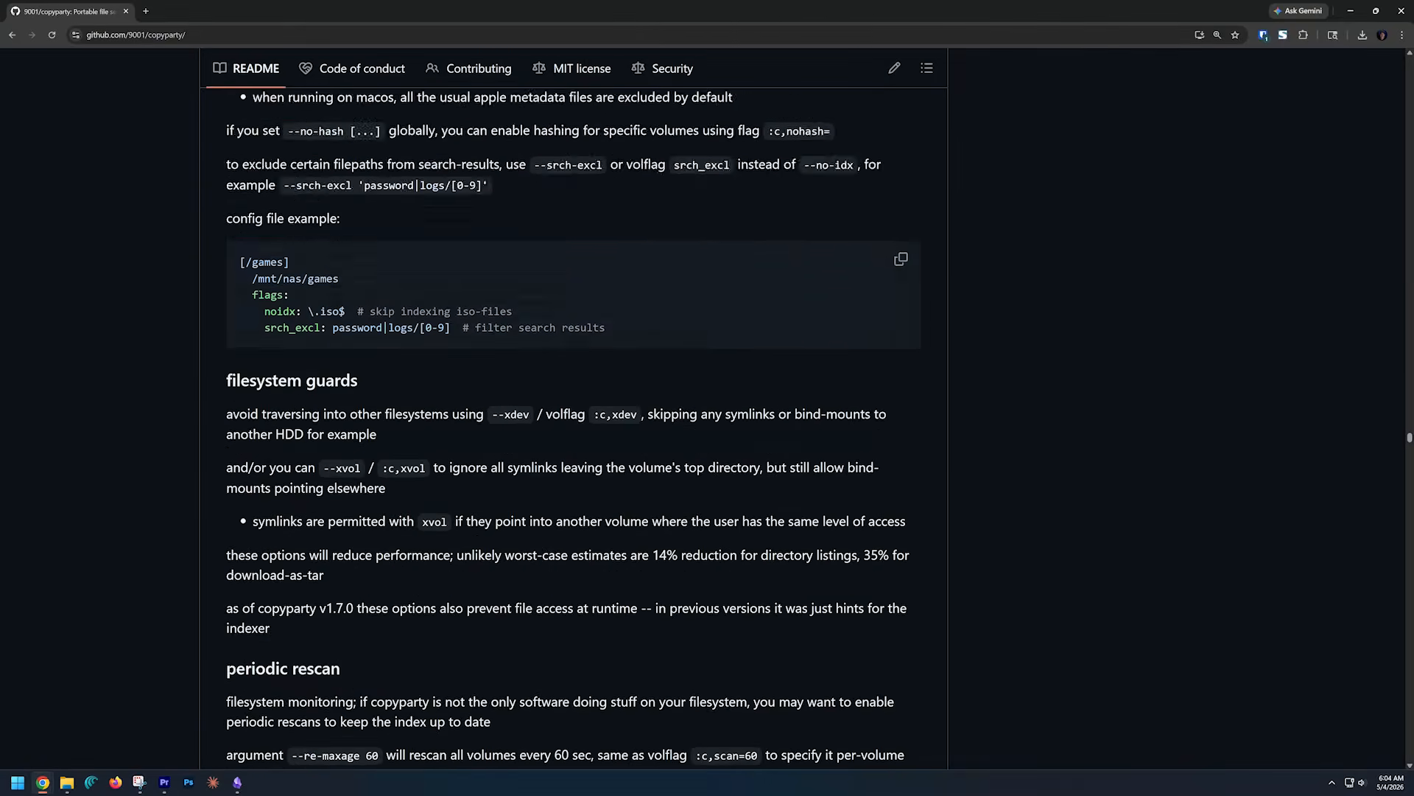
{"action": "scroll", "coordinate": [573, 427], "scroll_direction": "down", "scroll_amount": 20}
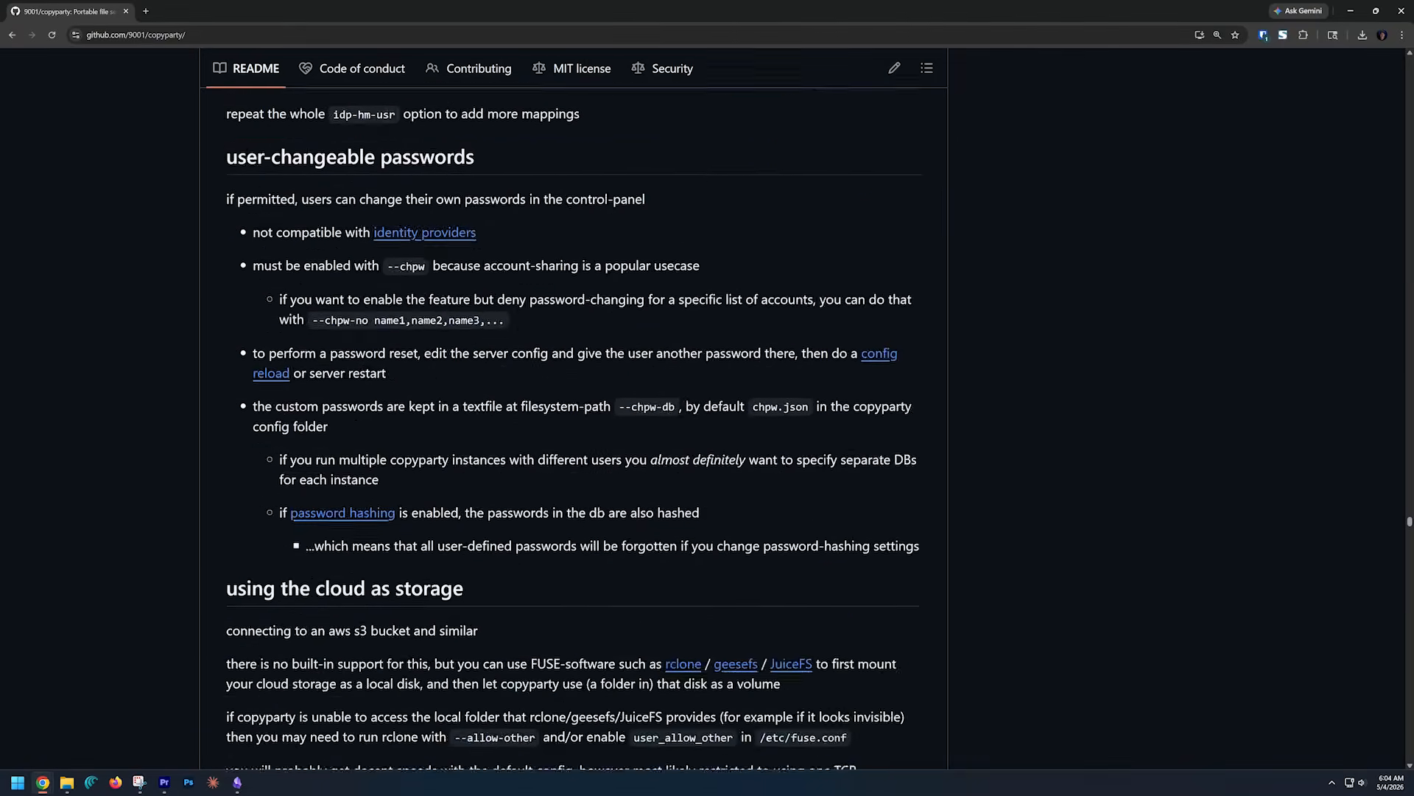
{"action": "scroll", "coordinate": [574, 427], "scroll_direction": "down", "scroll_amount": 20}
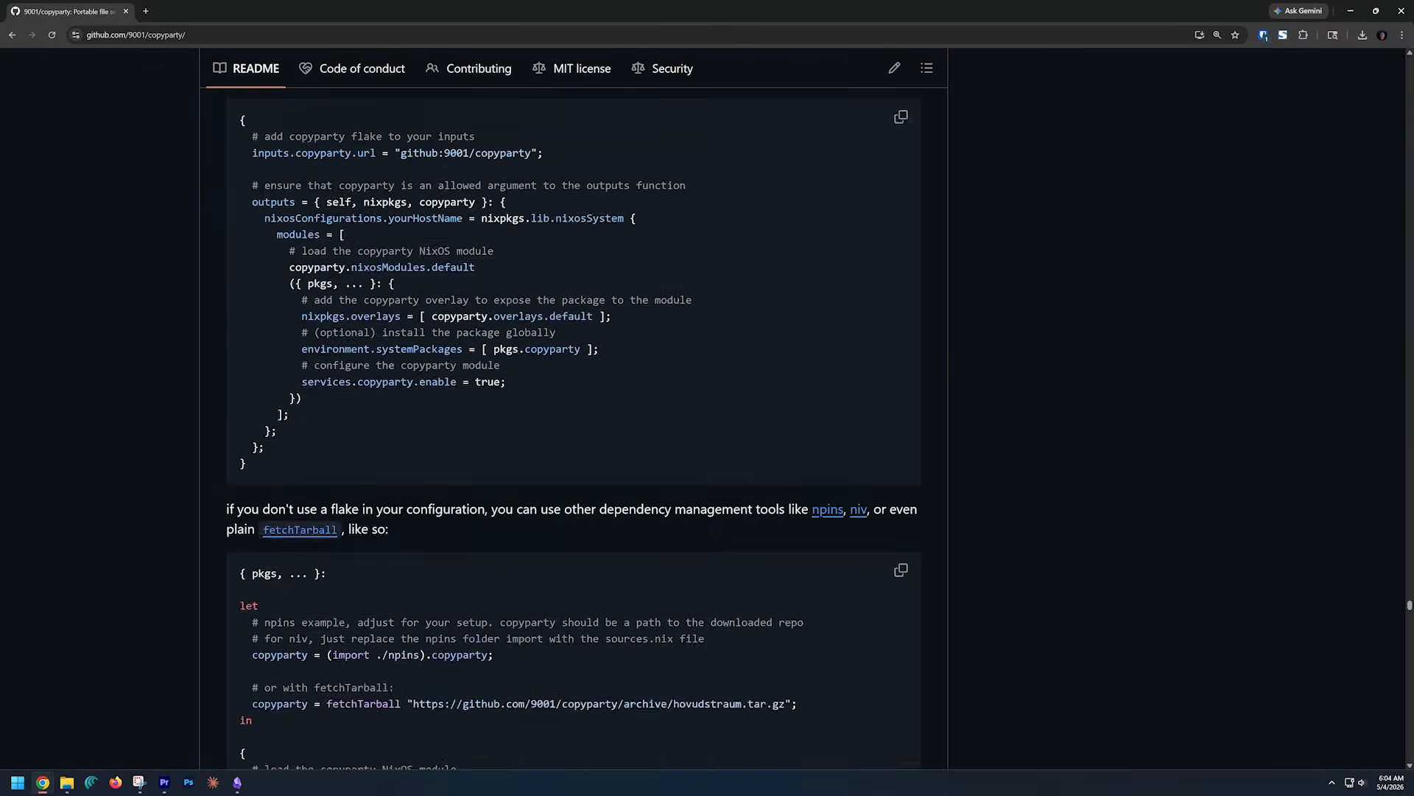
{"action": "scroll", "coordinate": [574, 427], "scroll_direction": "down", "scroll_amount": 20}
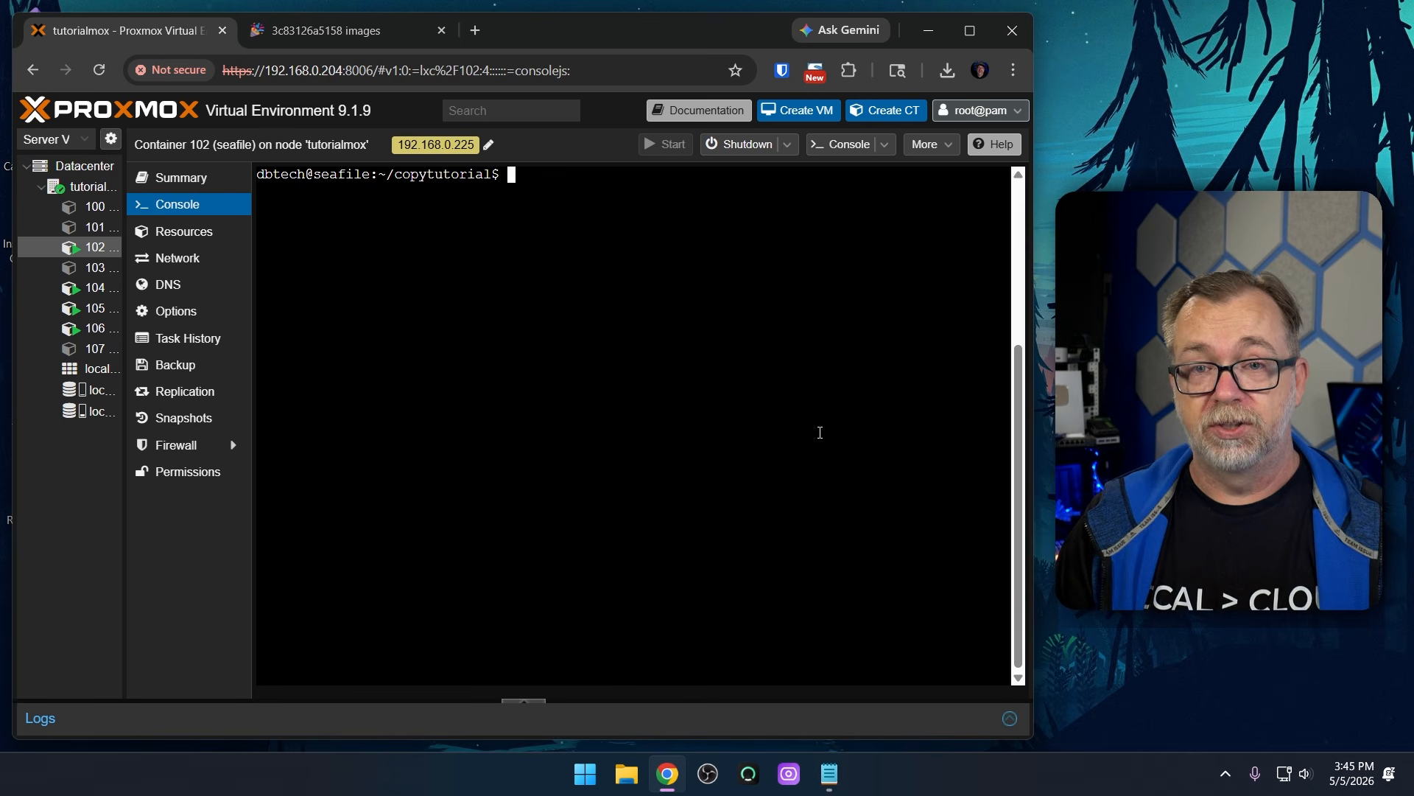
In the container's Proxmox console, create compose.yml with nano and insert the copyparty service definition using image copyparty/ac:latest and port mapping 3923:3923
{"action": "type", "text": "nano d"}
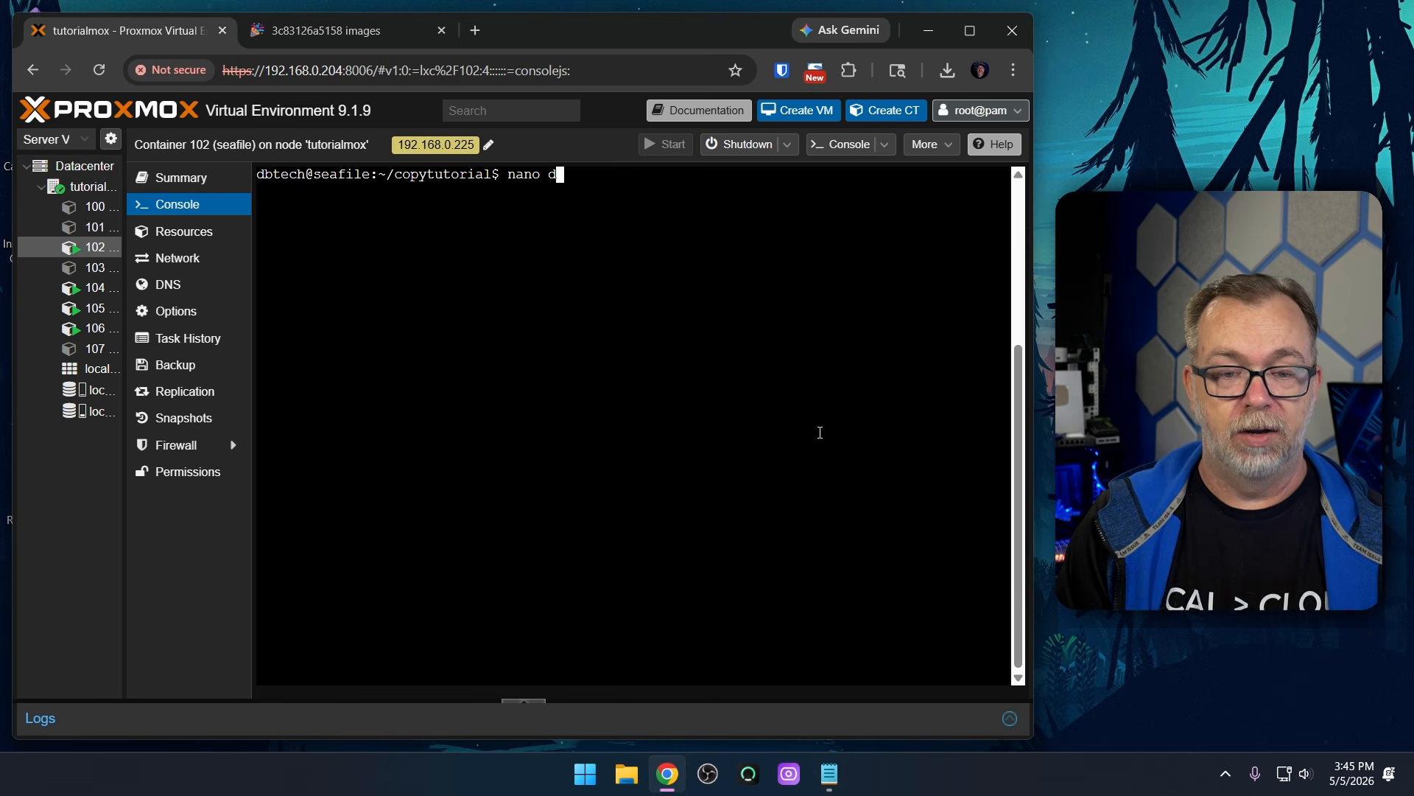
{"action": "key", "text": "BackSpace"}
{"action": "type", "text": "compose.yml"}
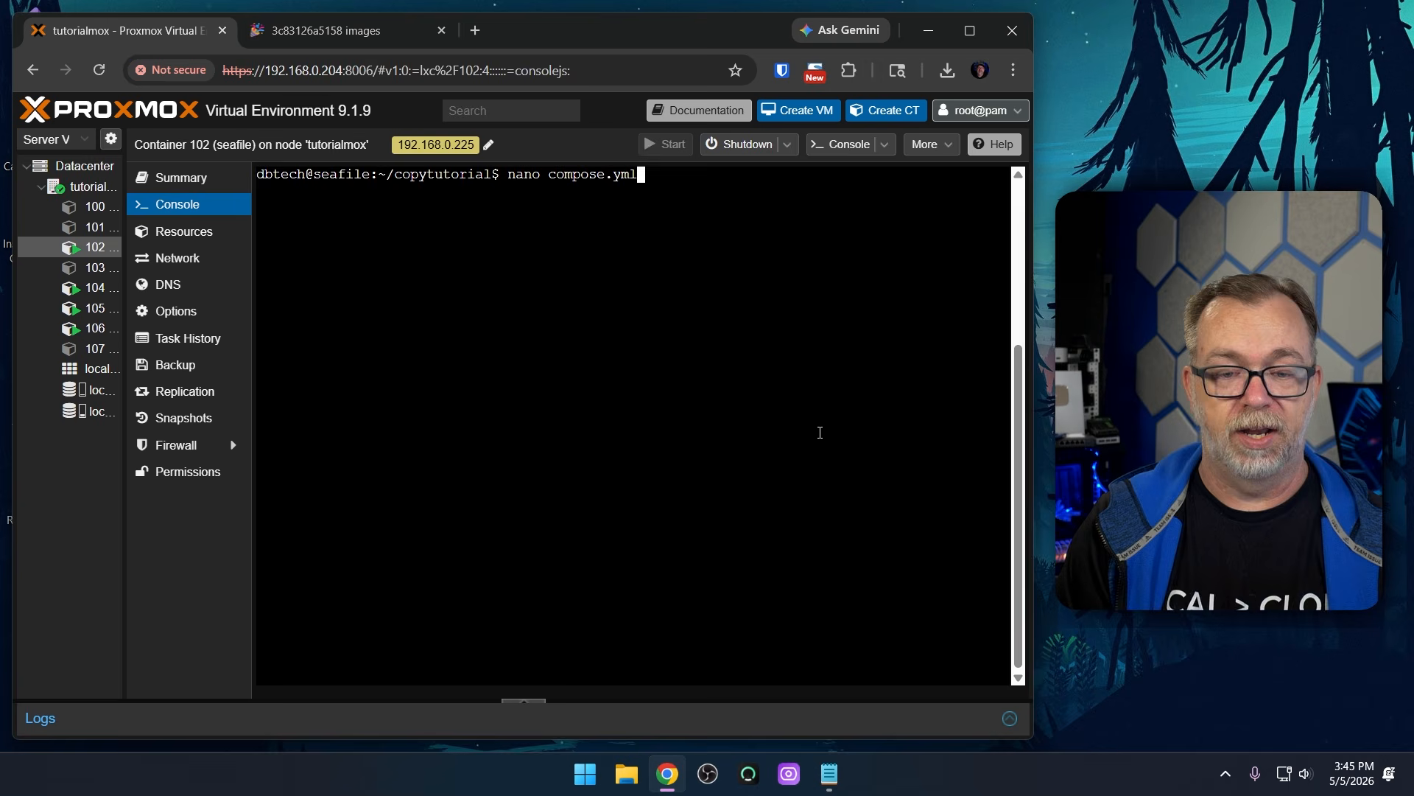
{"action": "key", "text": "Return"}
{"action": "type", "text": "services:   copyparty:     image: copyparty/ac:latest     container_name: copyparty     #user: \"1000:1000\" # here by default, but may cause issues     ports:       - 3923:3923     volumes:       - ./:/cfg:z       - /path/to/your/fileshare/top/folder:/w:z"}
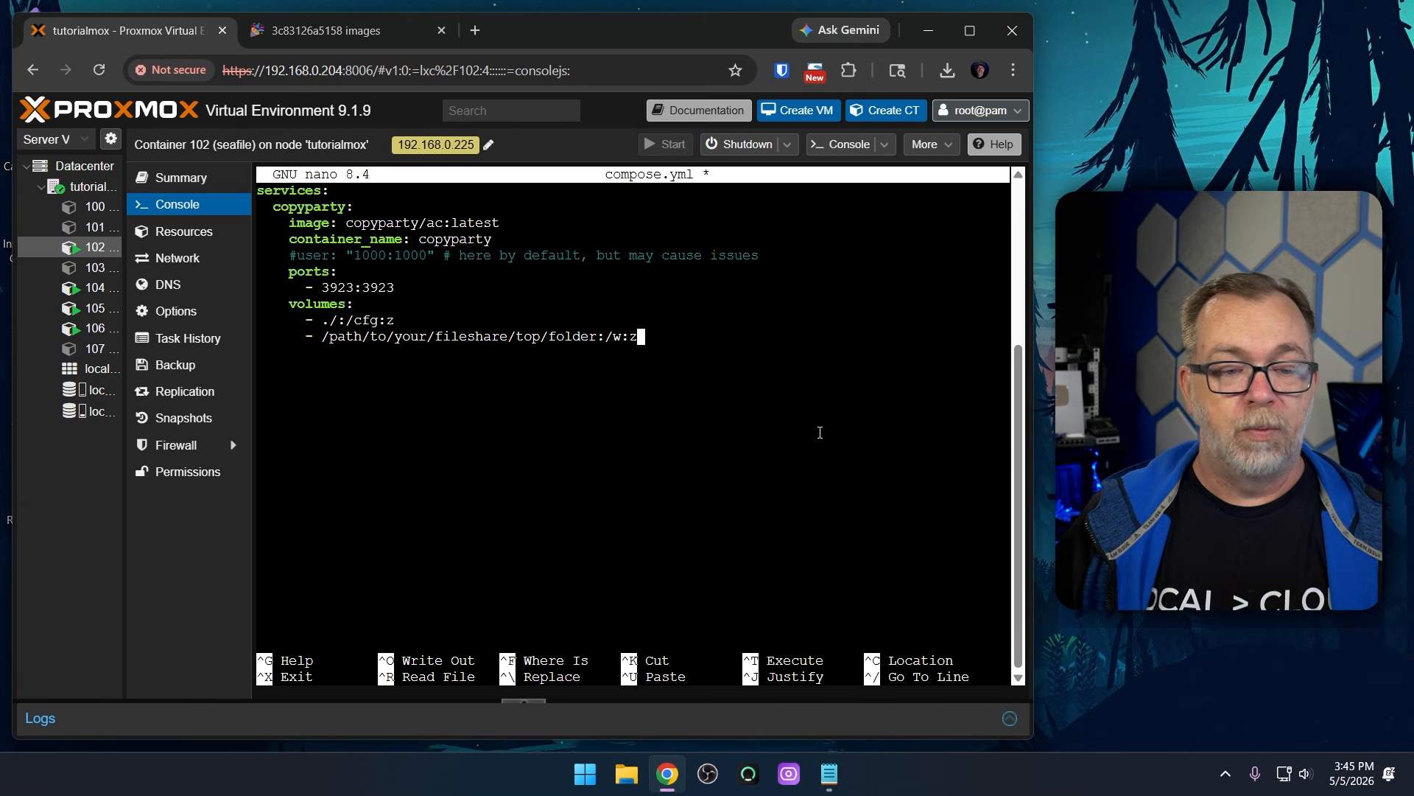
Go back to the start of compose.yml and review the services, copyparty and image lines
{"action": "key", "text": "Up"}
{"action": "key", "text": "Up"}
{"action": "key", "text": "Up"}
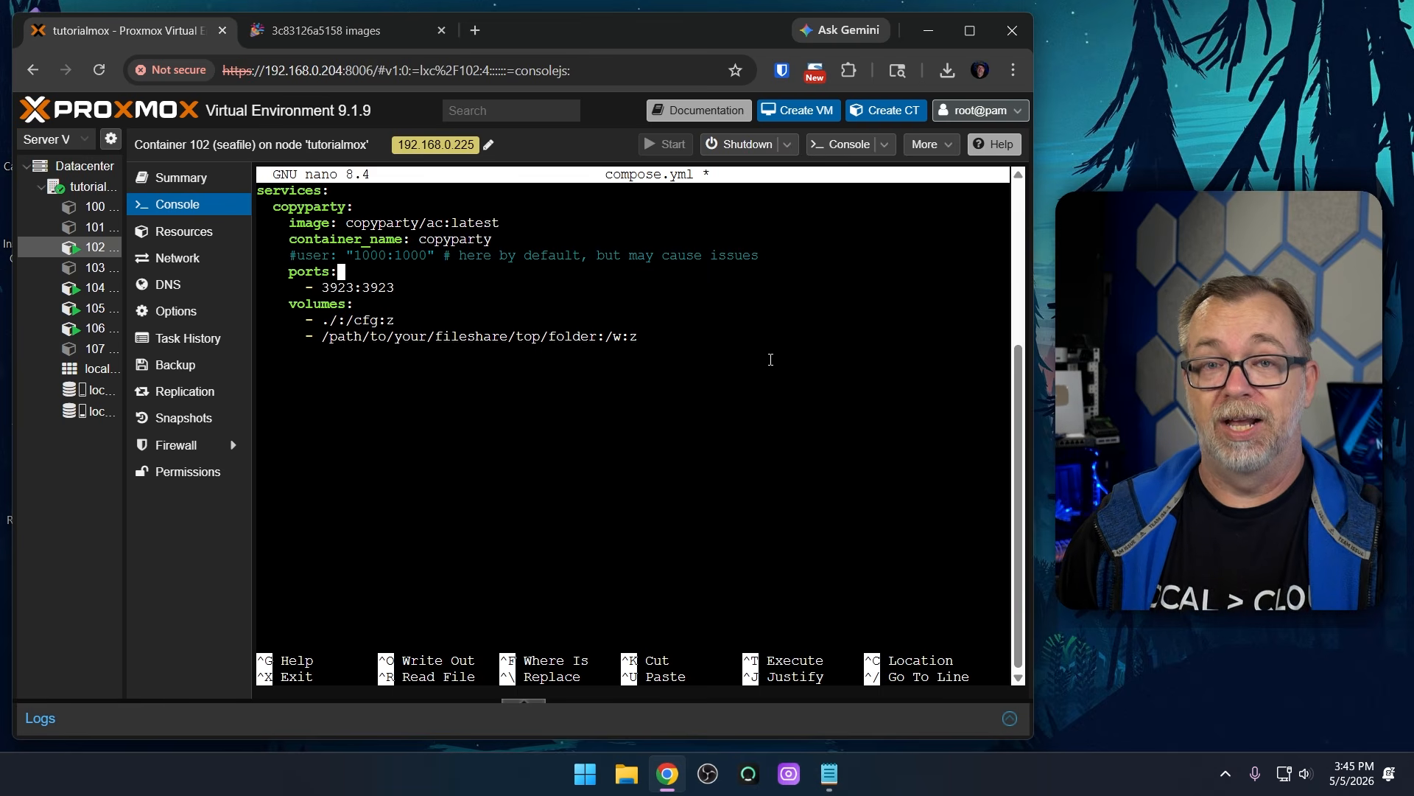
{"action": "key", "text": "Up"}
{"action": "key", "text": "Up"}
{"action": "key", "text": "Up"}
{"action": "key", "text": "Up"}
{"action": "key", "text": "Up"}
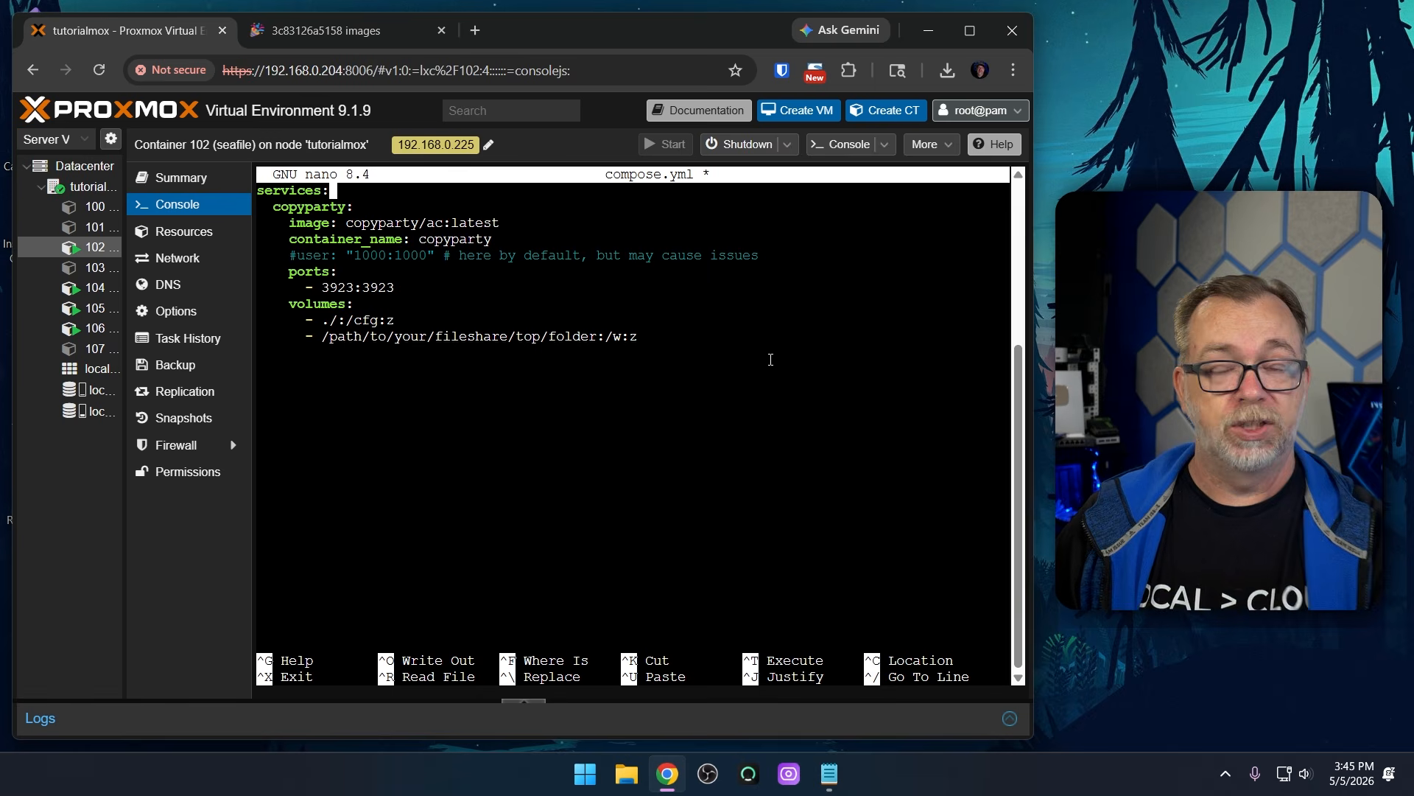
{"action": "key", "text": "Down"}
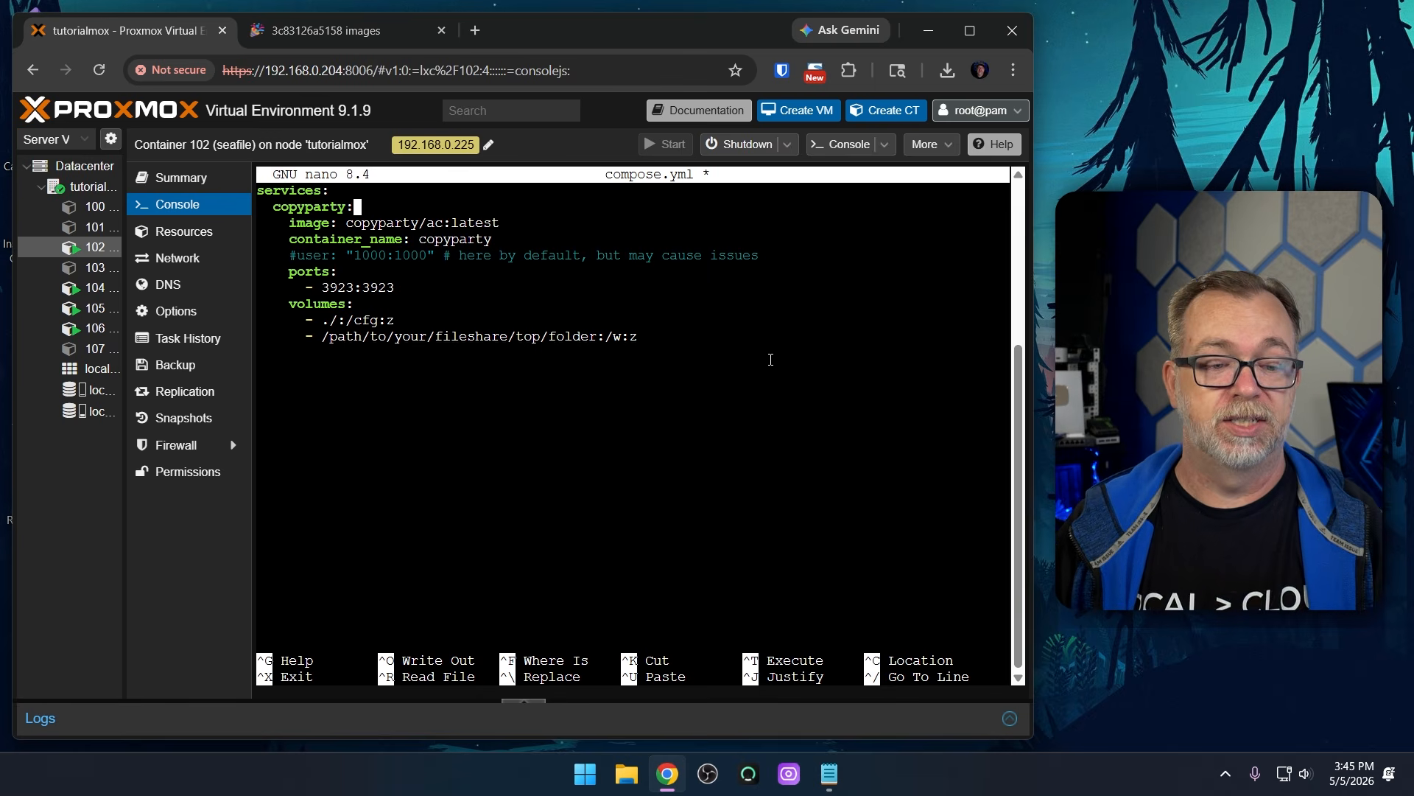
{"action": "key", "text": "Left"}
{"action": "key", "text": "Down"}
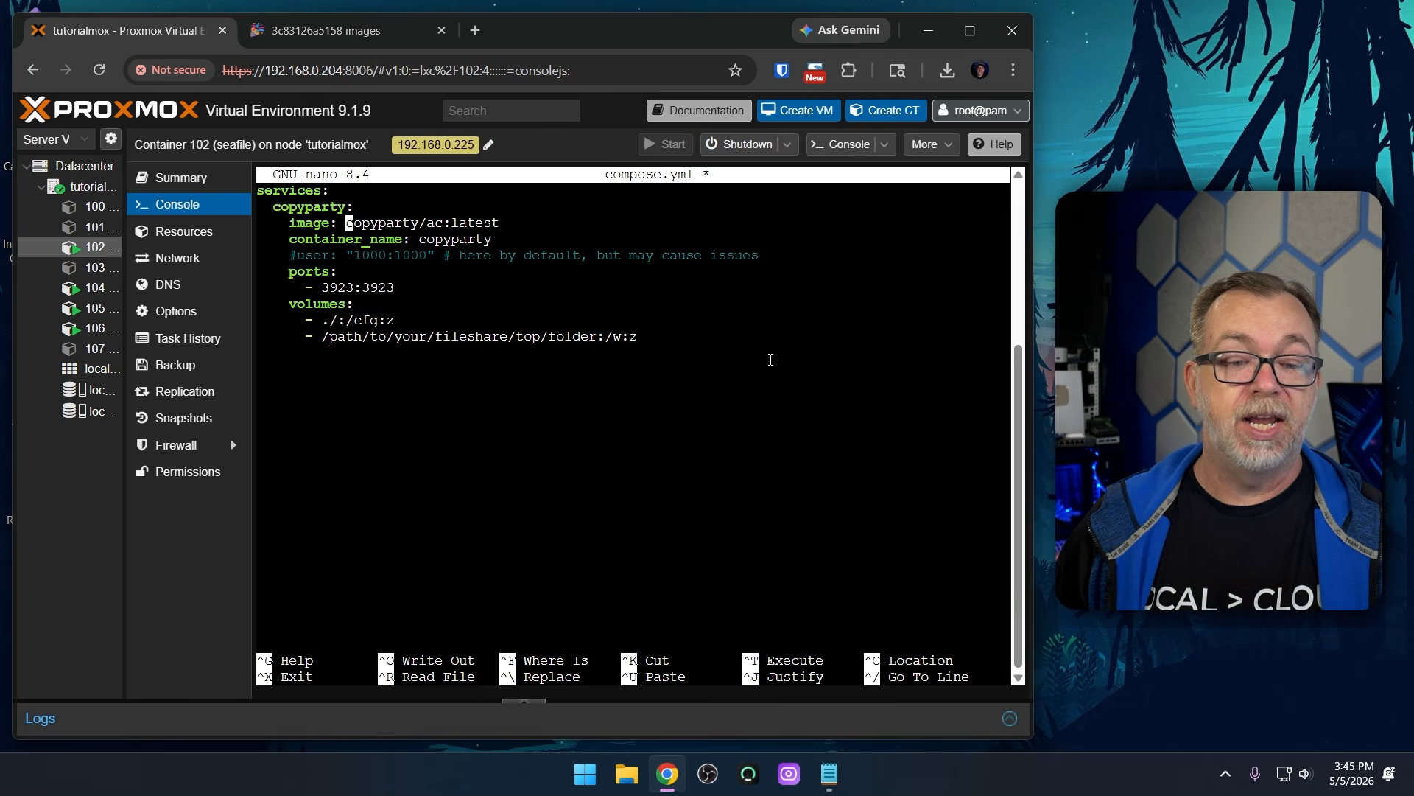
{"action": "key", "text": "Right"}
{"action": "key", "text": "Right"}
{"action": "key", "text": "Right"}
{"action": "key", "text": "Right"}
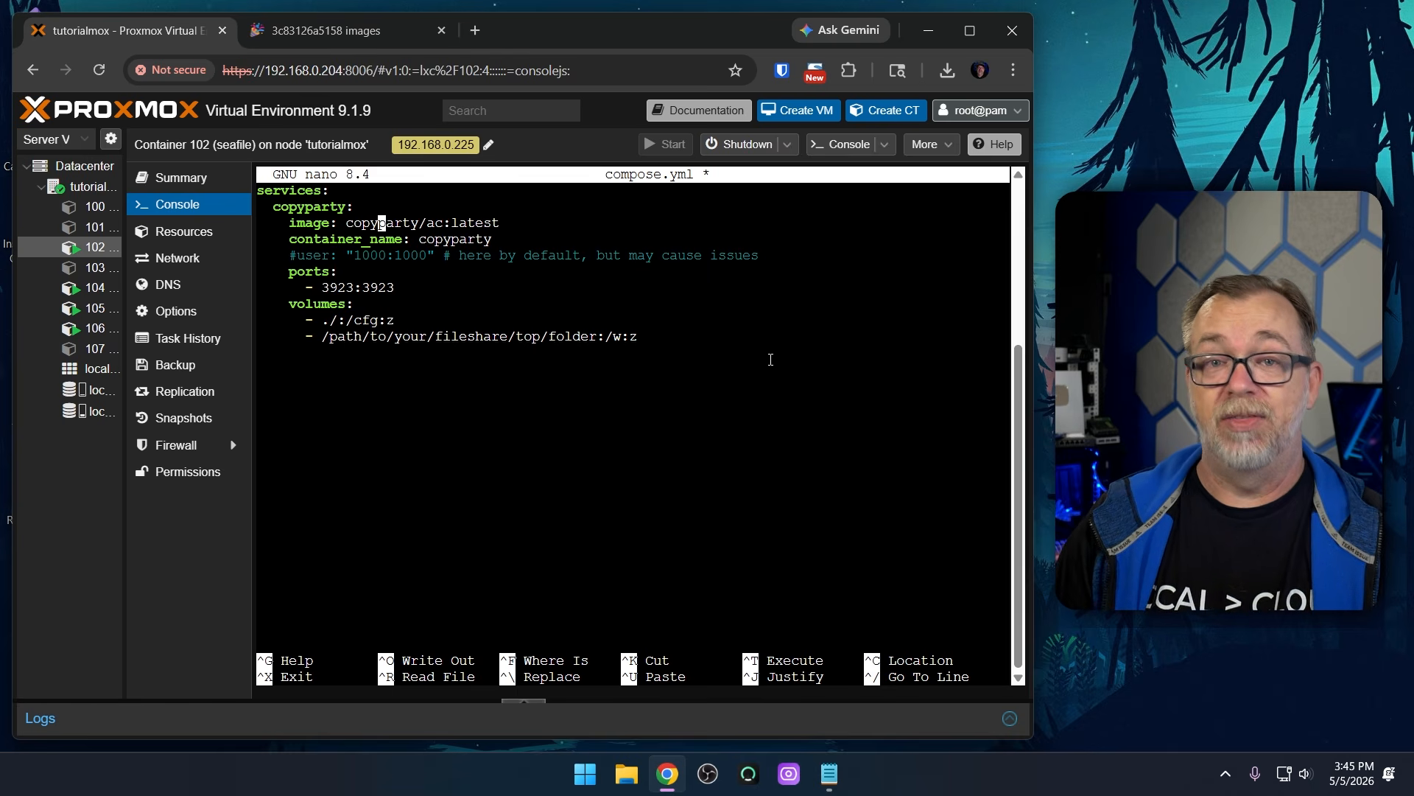
{"action": "key", "text": "End"}
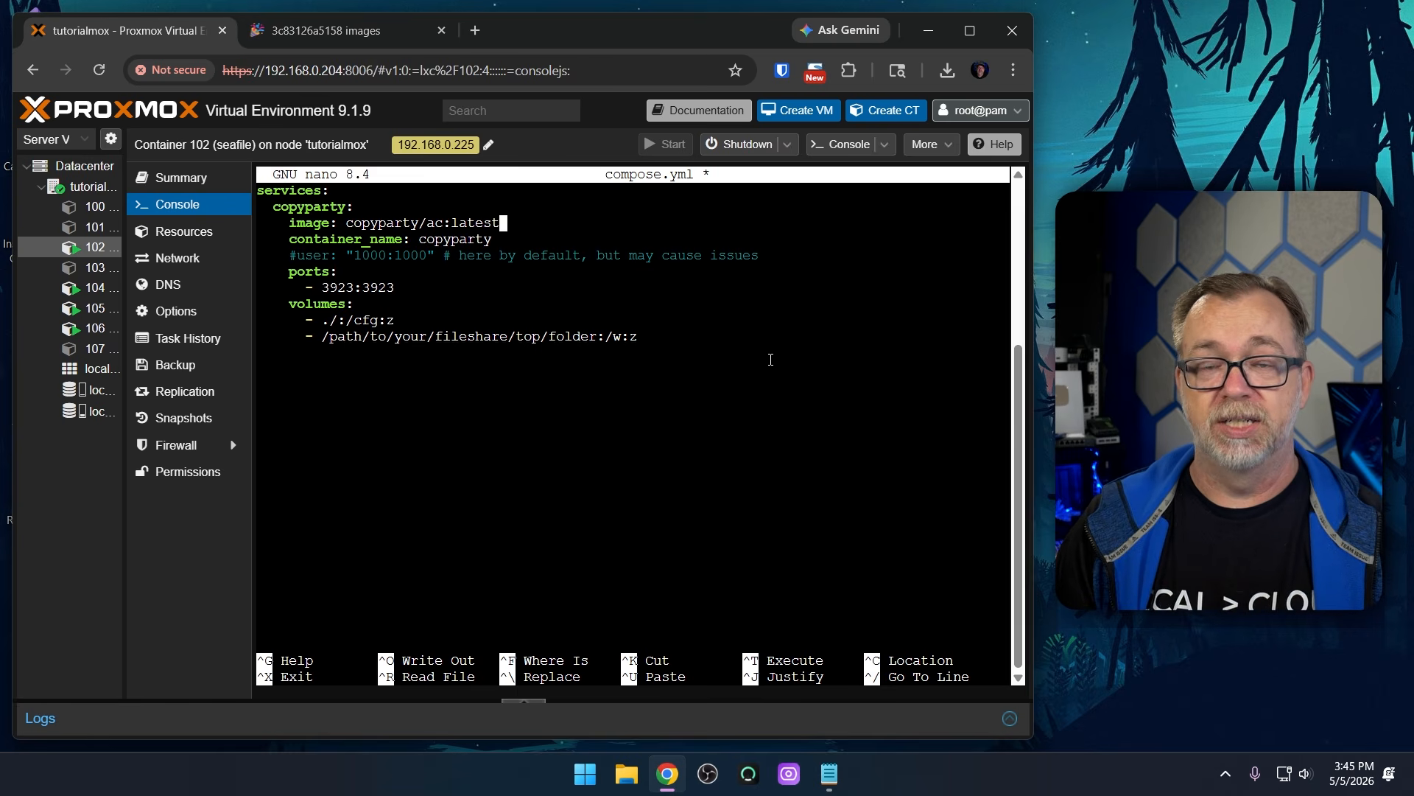
Examine the commented-out user line below the container name in compose.yml
{"action": "key", "text": "Down"}
{"action": "key", "text": "Down"}
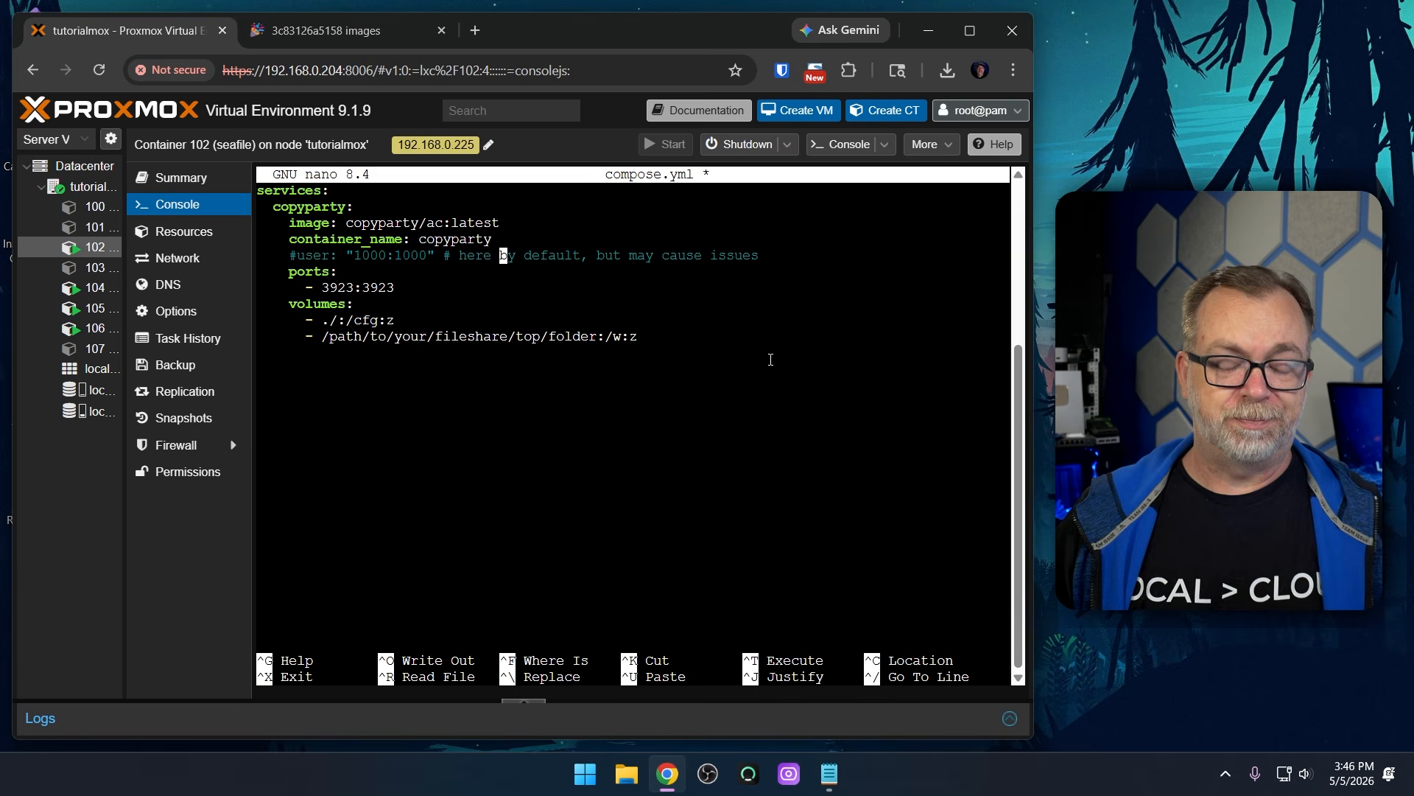
{"action": "key", "text": "Left"}
{"action": "key", "text": "Left"}
{"action": "key", "text": "Left"}
{"action": "key", "text": "Left"}
{"action": "key", "text": "Left"}
{"action": "key", "text": "Left"}
{"action": "key", "text": "Left"}
{"action": "key", "text": "Left"}
{"action": "key", "text": "Left"}
{"action": "key", "text": "Left"}
{"action": "key", "text": "Left"}
{"action": "key", "text": "Left"}
{"action": "key", "text": "Left"}
{"action": "key", "text": "Left"}
{"action": "key", "text": "Left"}
{"action": "key", "text": "Left"}
{"action": "key", "text": "Left"}
{"action": "key", "text": "Left"}
{"action": "key", "text": "Left"}
{"action": "key", "text": "Left"}
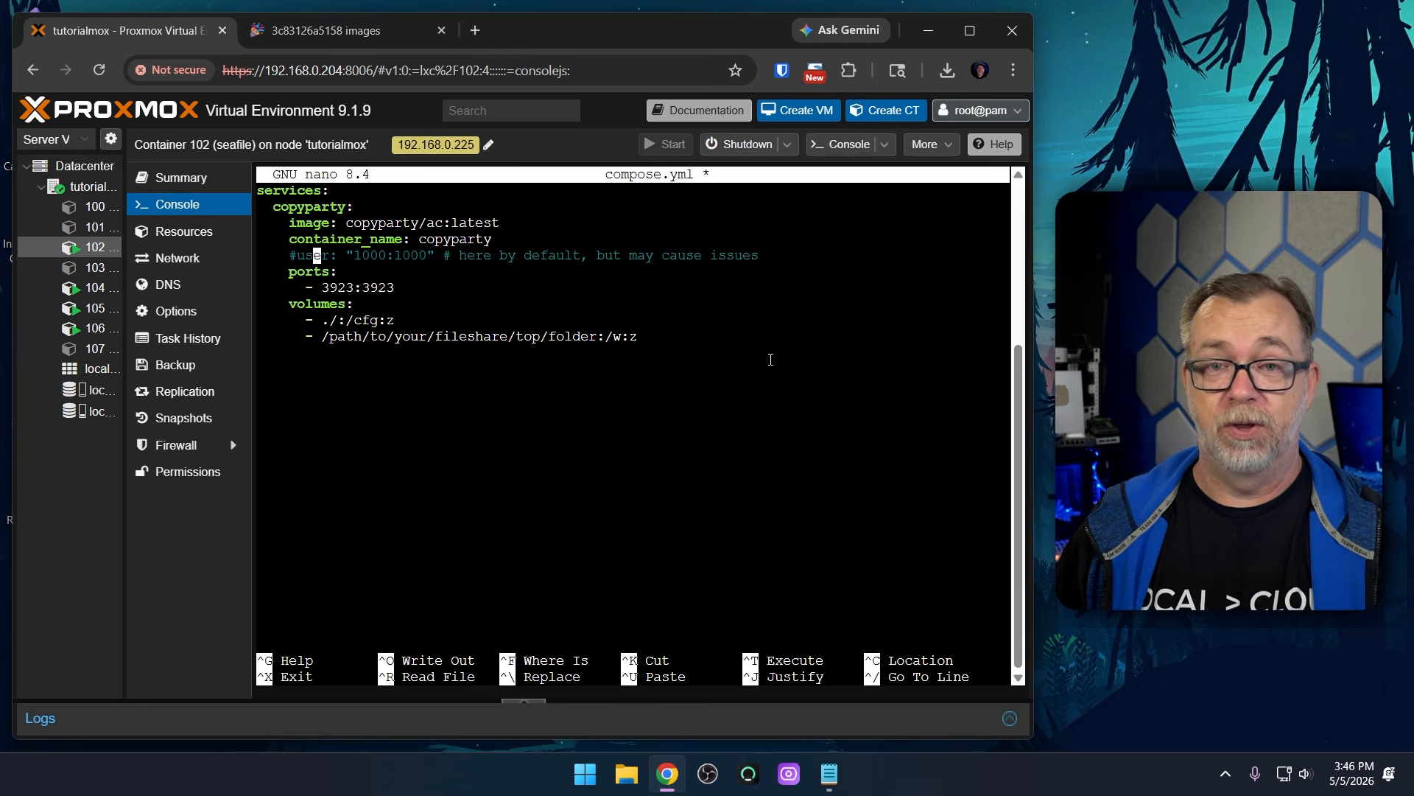
Set the host port in compose.yml's ports mapping to 4500, keeping container port 3923
{"action": "key", "text": "Down"}
{"action": "key", "text": "Down"}
{"action": "key", "text": "End"}
{"action": "key", "text": "Left"}
{"action": "key", "text": "Left"}
{"action": "key", "text": "Left"}
{"action": "key", "text": "Left"}
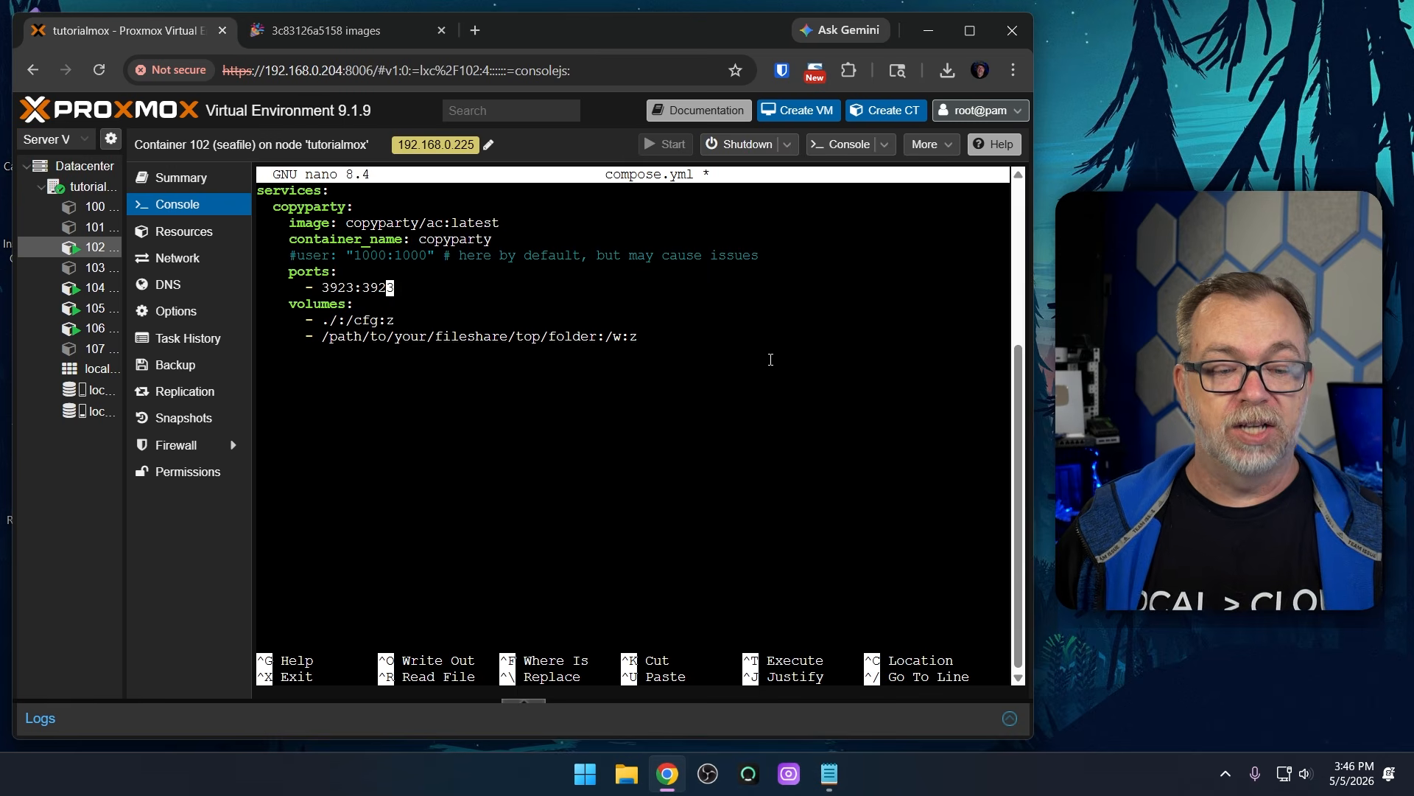
{"action": "key", "text": "Left"}
{"action": "key", "text": "BackSpace"}
{"action": "key", "text": "BackSpace"}
{"action": "key", "text": "BackSpace"}
{"action": "key", "text": "BackSpace"}
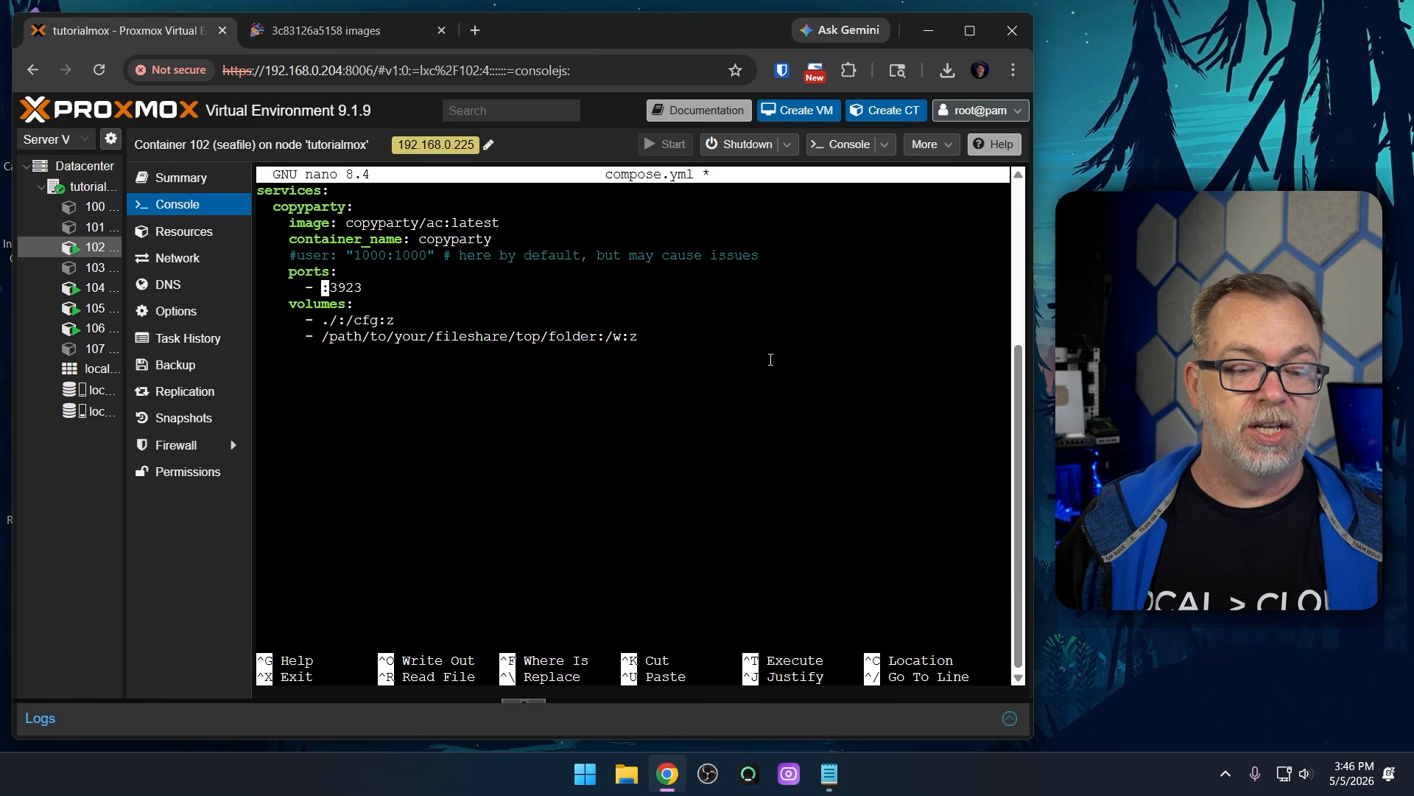
{"action": "type", "text": "4500"}
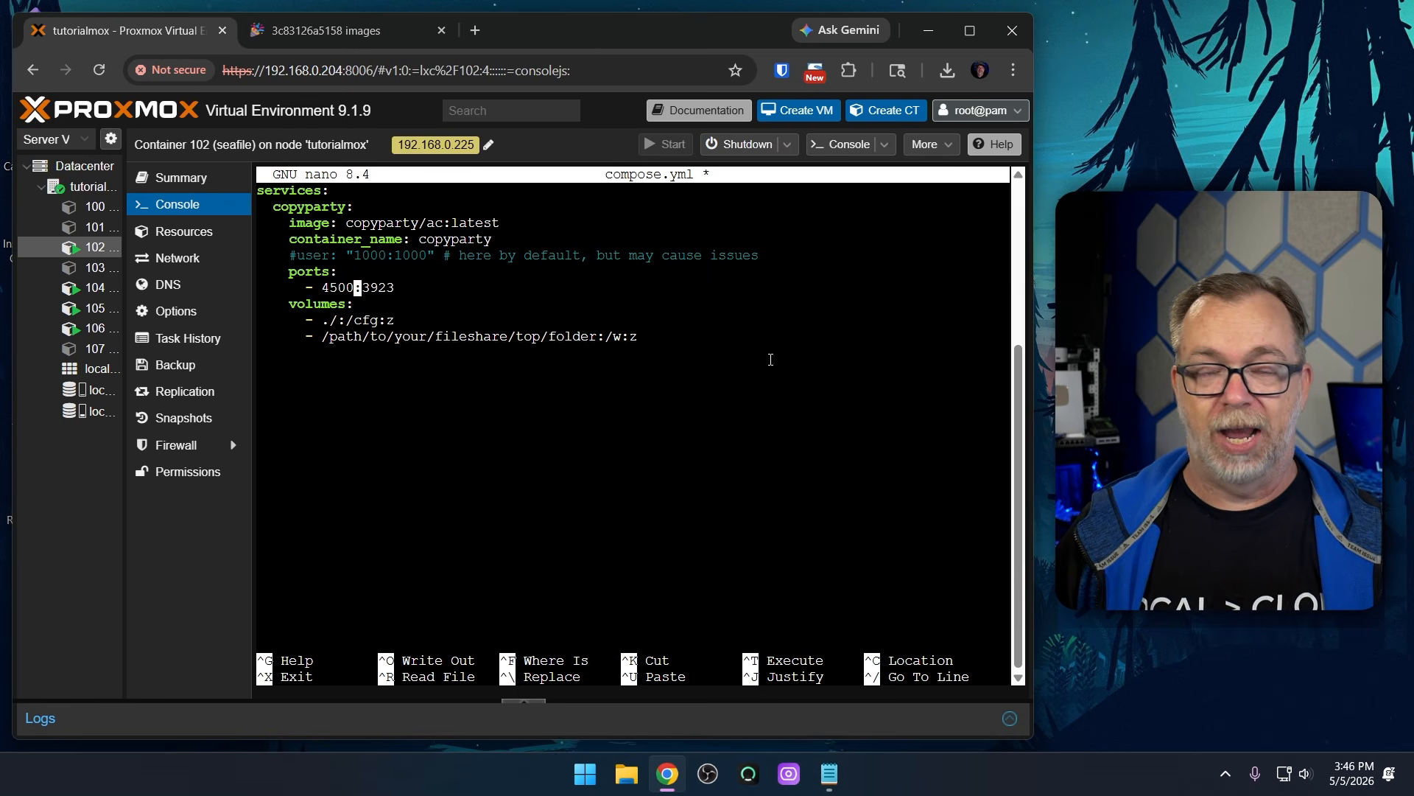
Replace the placeholder host path in the second volumes entry with /sharedfiles, keeping the :/w:z mapping
{"action": "key", "text": "Down"}
{"action": "key", "text": "Down"}
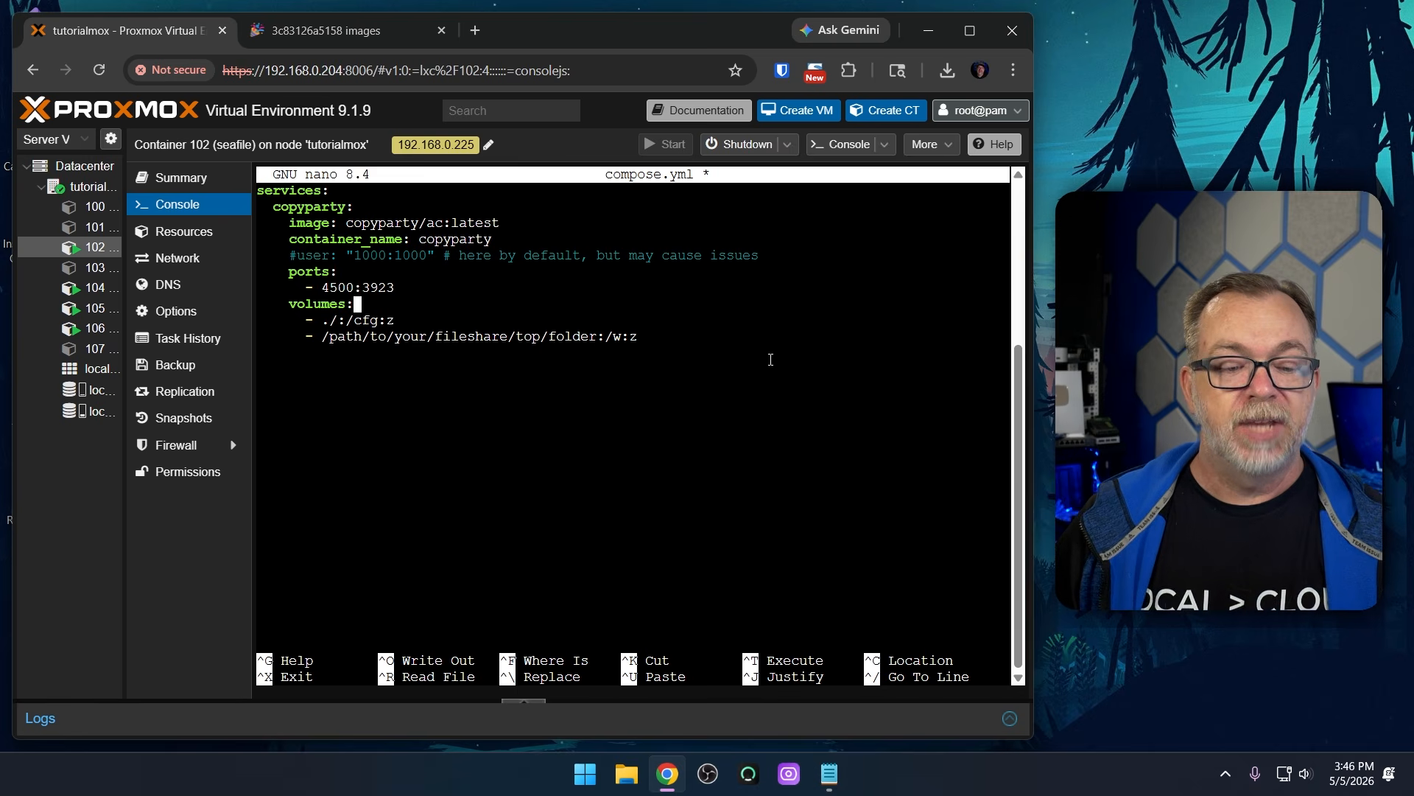
{"action": "key", "text": "Left"}
{"action": "key", "text": "Left"}
{"action": "key", "text": "Left"}
{"action": "key", "text": "Right"}
{"action": "key", "text": "Right"}
{"action": "key", "text": "Left"}
{"action": "key", "text": "Left"}
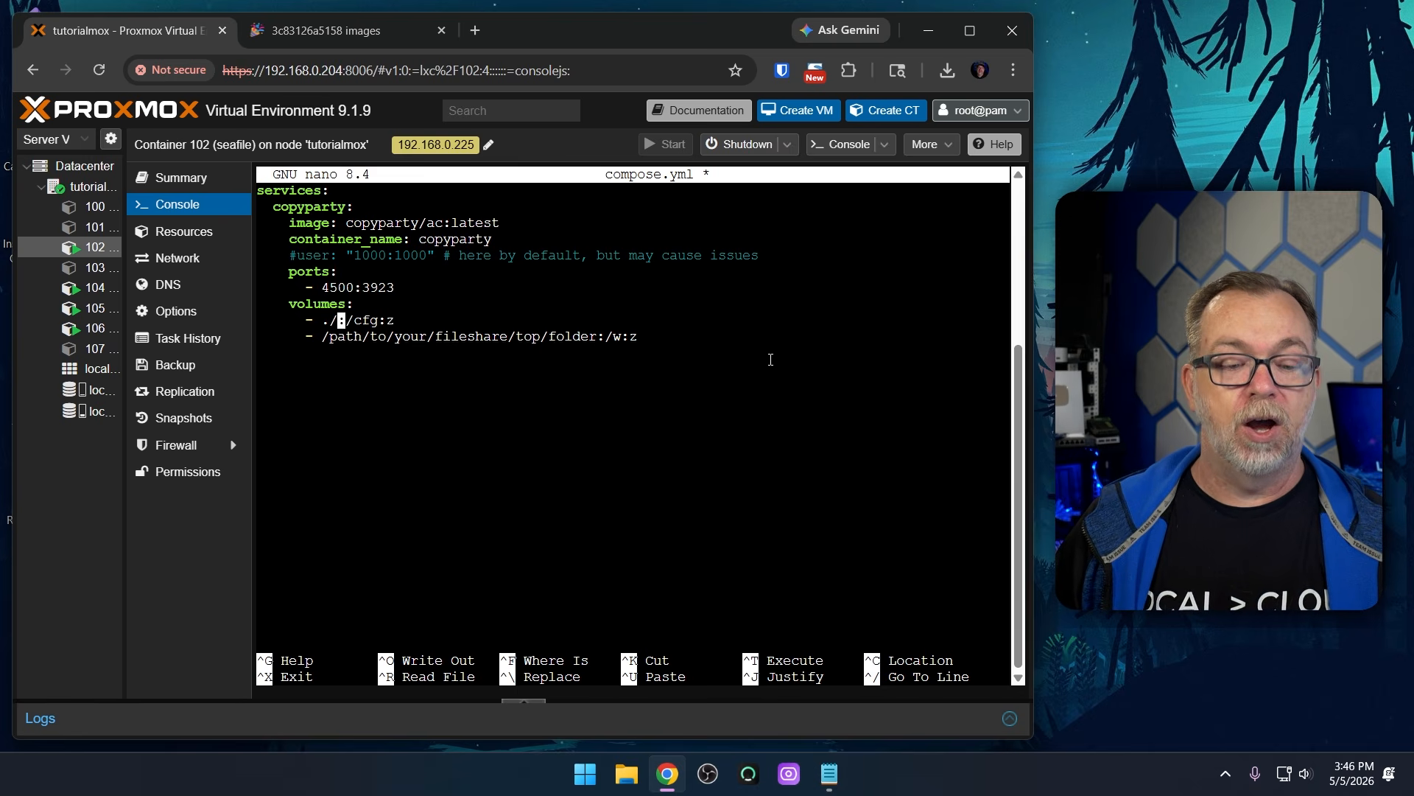
{"action": "key", "text": "Down"}
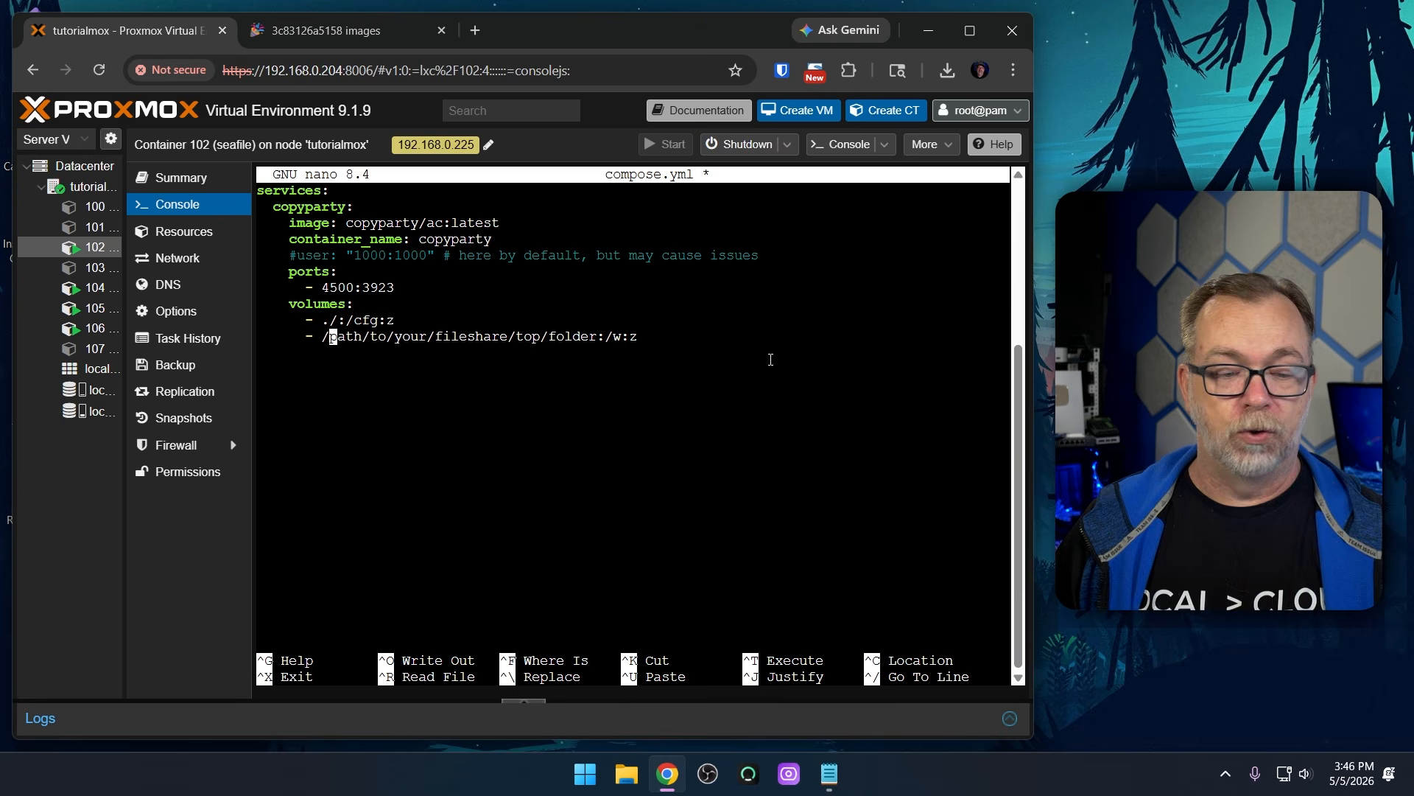
{"action": "key", "text": "Delete"}
{"action": "key", "text": "Delete"}
{"action": "key", "text": "Delete"}
{"action": "key", "text": "Delete"}
{"action": "key", "text": "Delete"}
{"action": "key", "text": "Delete"}
{"action": "key", "text": "Delete"}
{"action": "key", "text": "Delete"}
{"action": "key", "text": "Delete"}
{"action": "key", "text": "Delete"}
{"action": "key", "text": "Delete"}
{"action": "key", "text": "Delete"}
{"action": "key", "text": "Delete"}
{"action": "key", "text": "Delete"}
{"action": "key", "text": "Delete"}
{"action": "key", "text": "Delete"}
{"action": "key", "text": "Delete"}
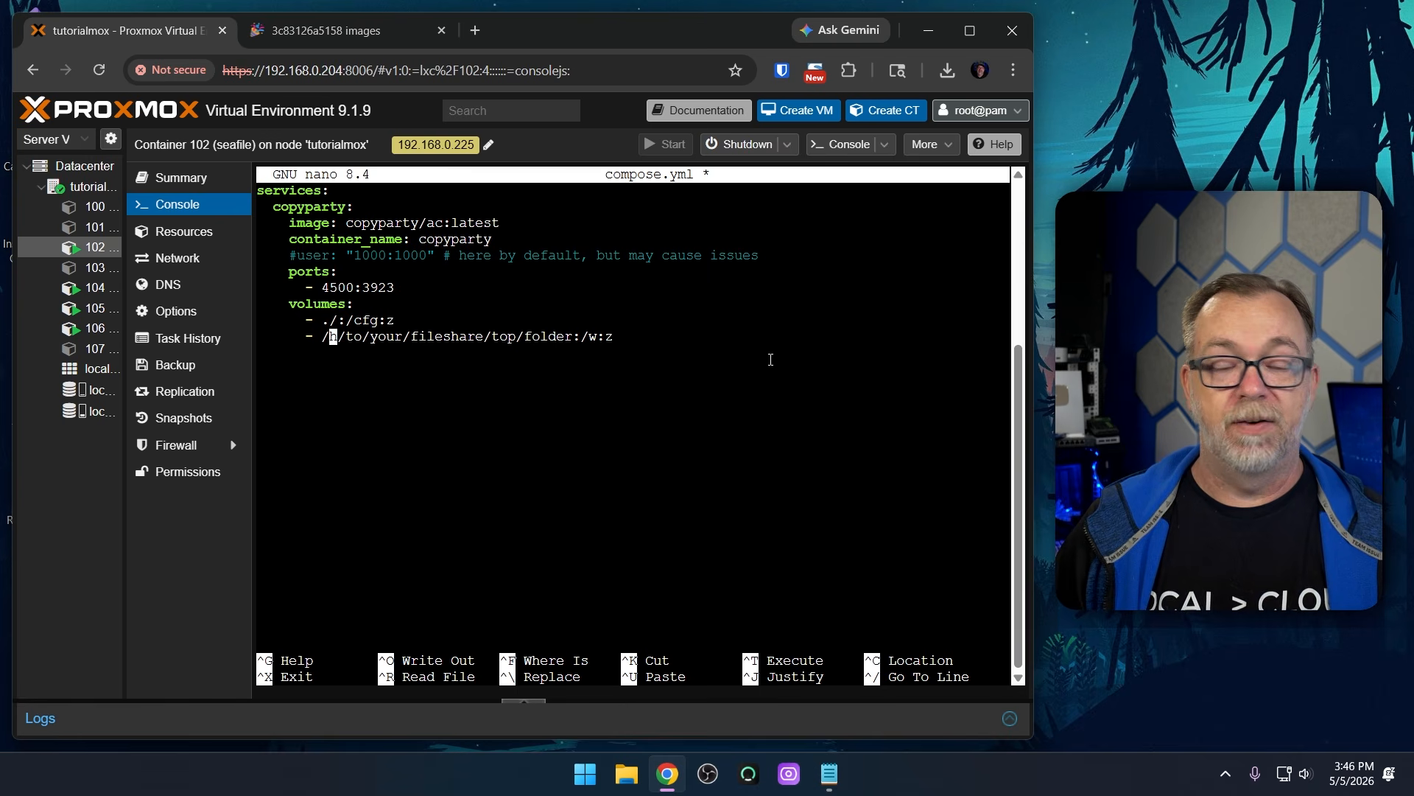
{"action": "key", "text": "Delete"}
{"action": "key", "text": "Delete"}
{"action": "key", "text": "Delete"}
{"action": "key", "text": "Delete"}
{"action": "key", "text": "Delete"}
{"action": "key", "text": "Delete"}
{"action": "key", "text": "Delete"}
{"action": "key", "text": "Delete"}
{"action": "key", "text": "Delete"}
{"action": "key", "text": "Delete"}
{"action": "key", "text": "Delete"}
{"action": "key", "text": "Delete"}
{"action": "key", "text": "Delete"}
{"action": "key", "text": "Delete"}
{"action": "key", "text": "Delete"}
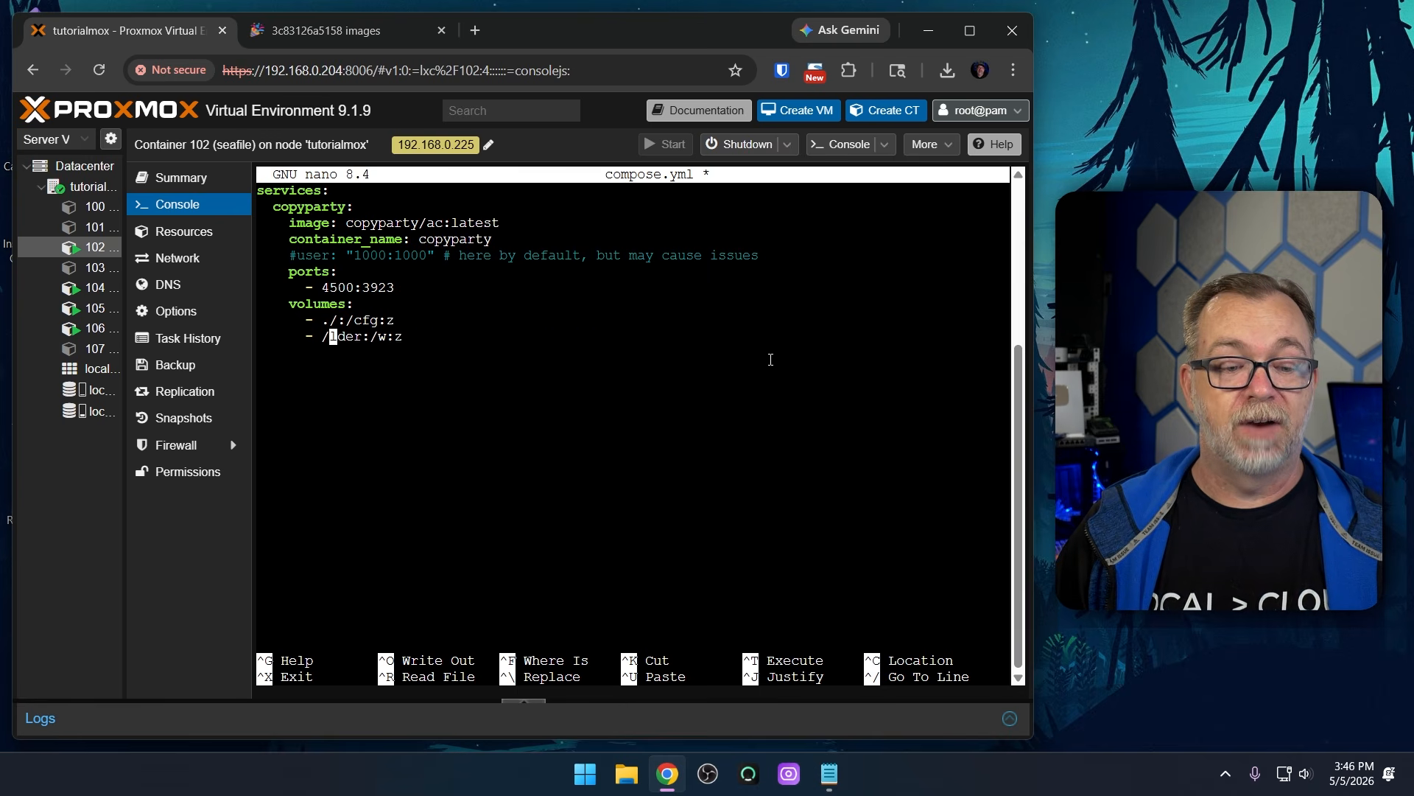
{"action": "key", "text": "Delete"}
{"action": "type", "text": "s"}
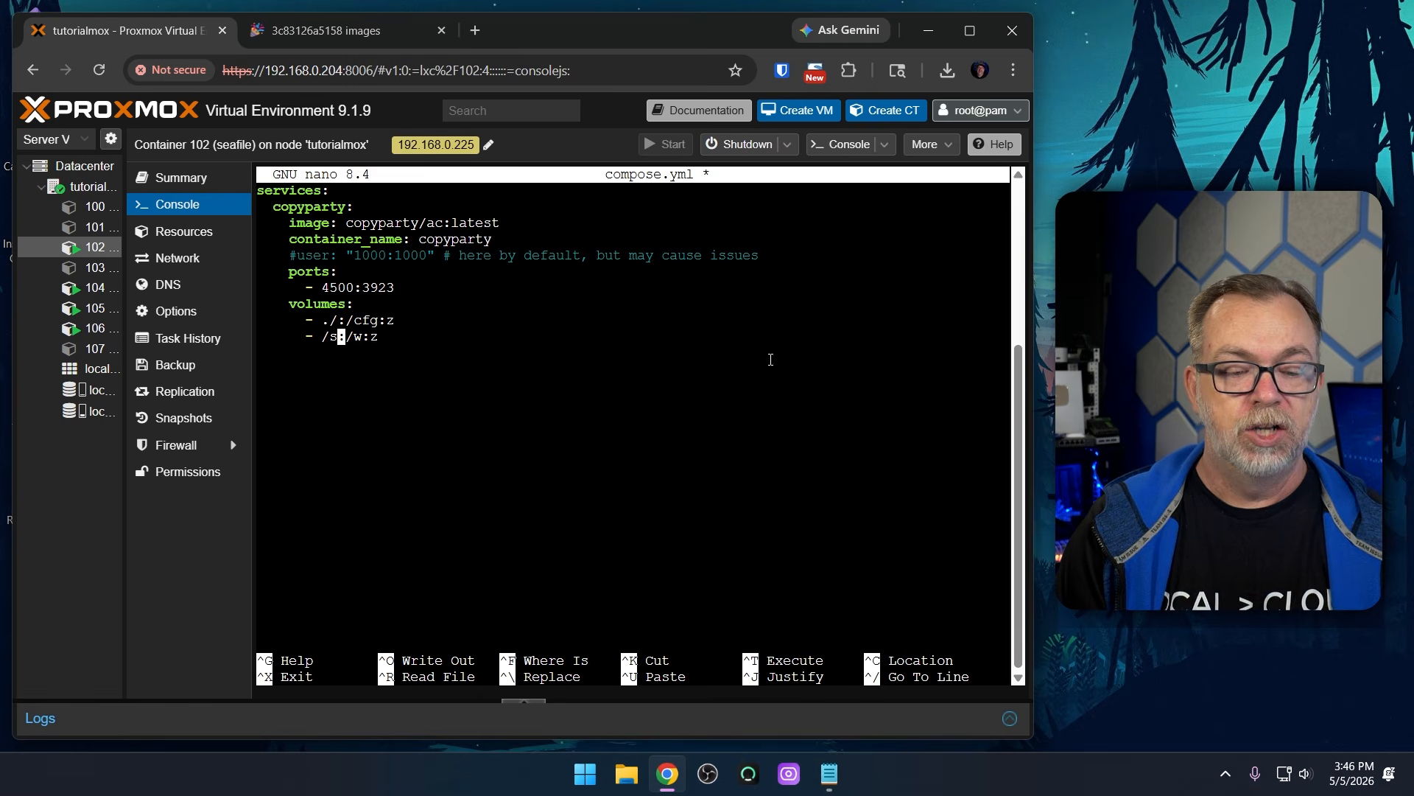
{"action": "type", "text": "haredfiles"}
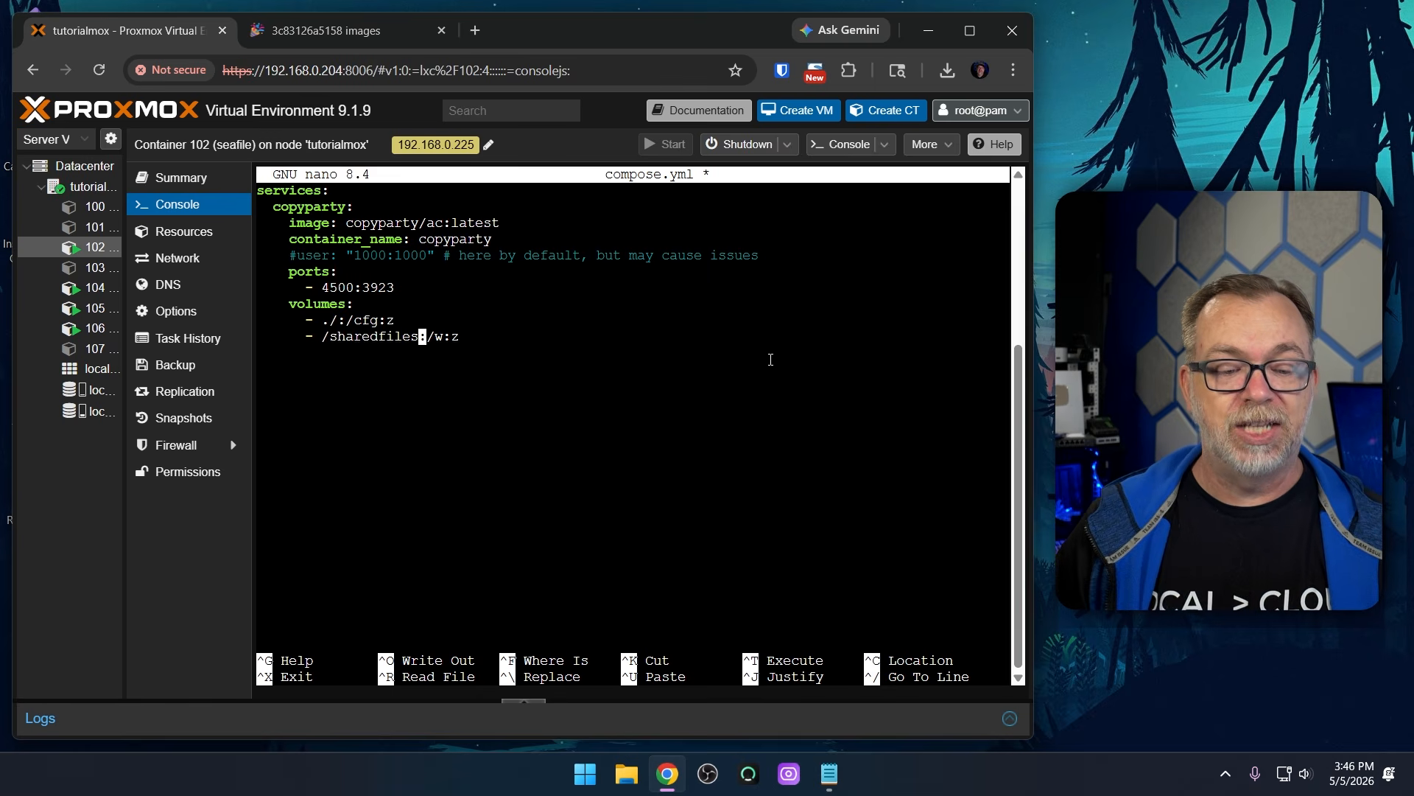
Save compose.yml, exit nano and clear the console
{"action": "key", "text": "Left"}
{"action": "key", "text": "Left"}
{"action": "key", "text": "Left"}
{"action": "key", "text": "Left"}
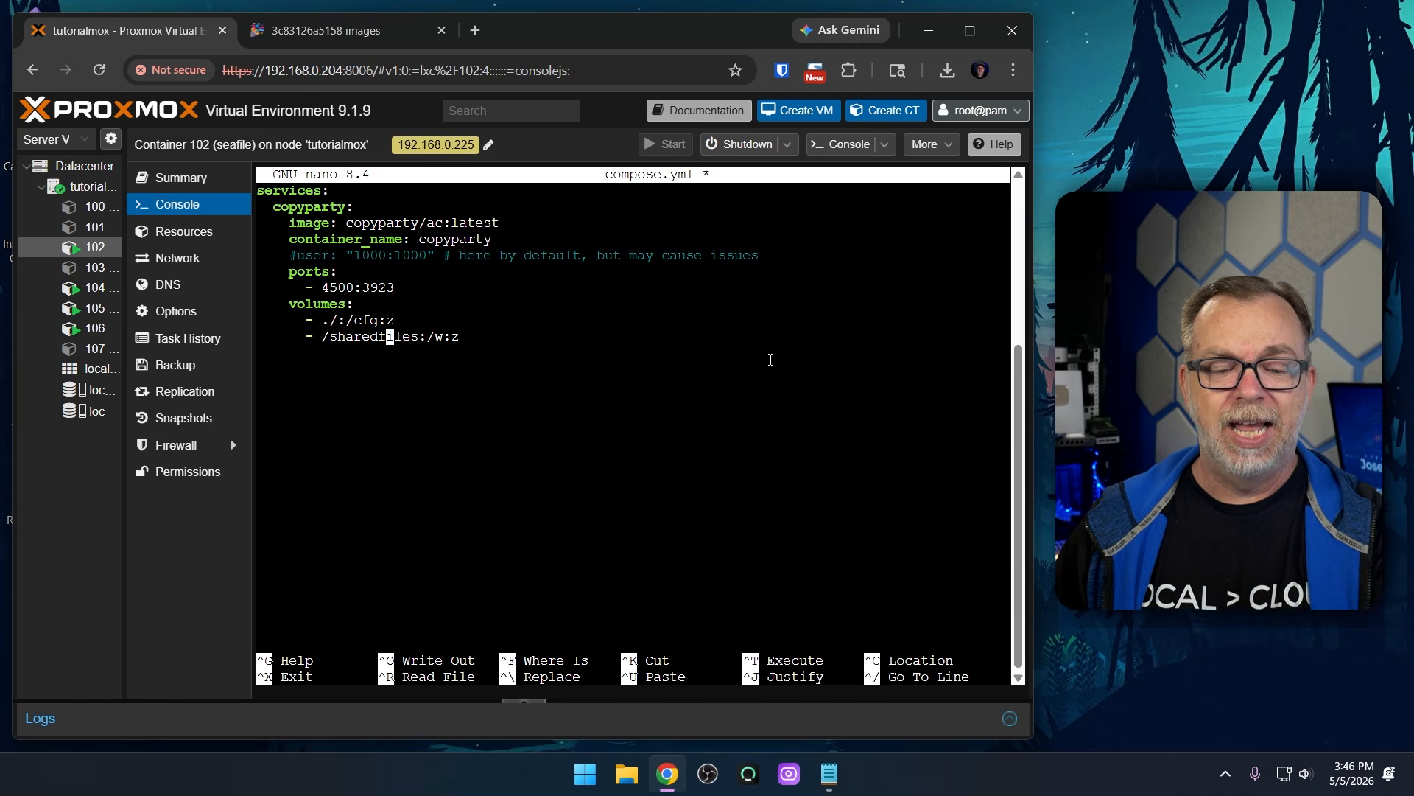
{"action": "key", "text": "End"}
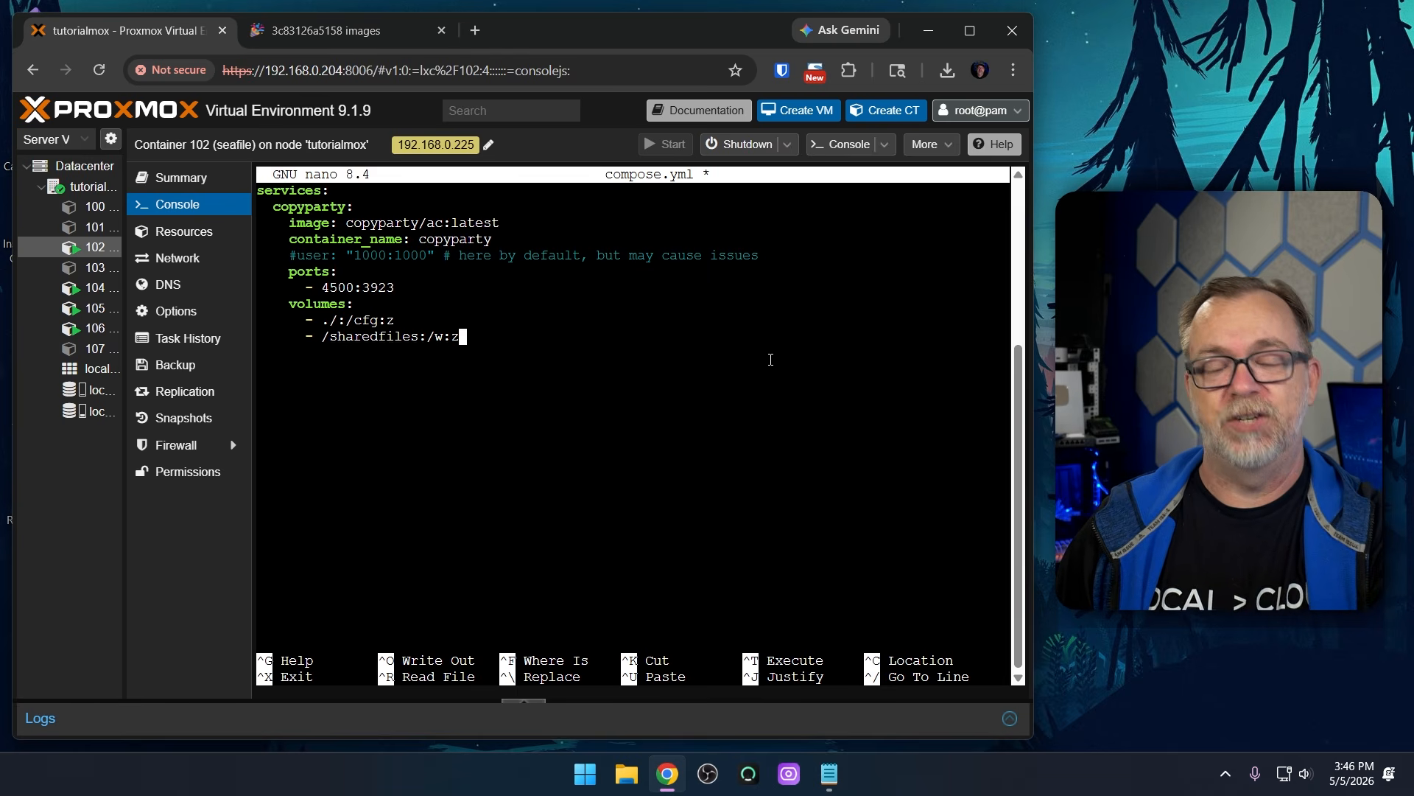
{"action": "key", "text": "Left"}
{"action": "key", "text": "Left"}
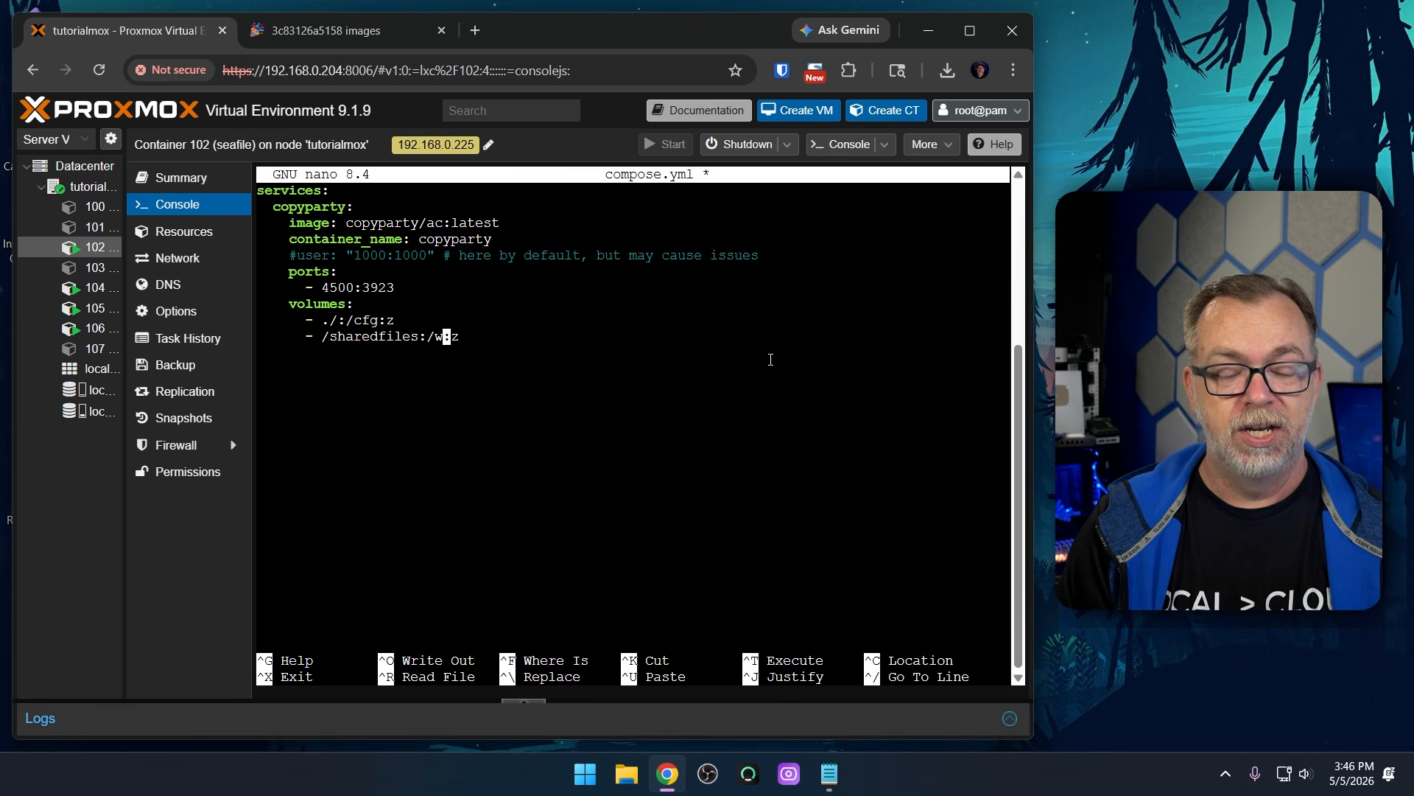
{"action": "key", "text": "ctrl+o"}
{"action": "key", "text": "Return"}
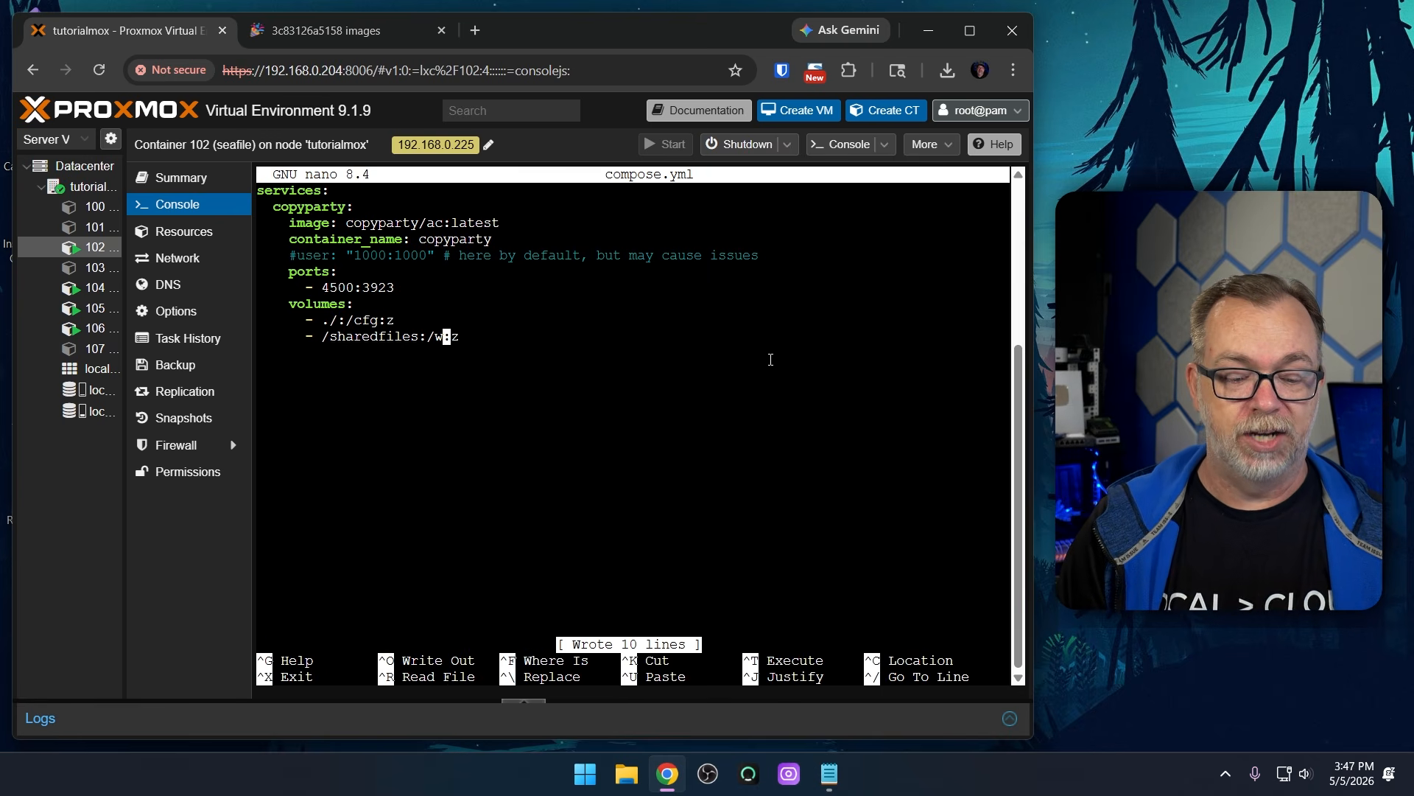
{"action": "key", "text": "ctrl+x"}
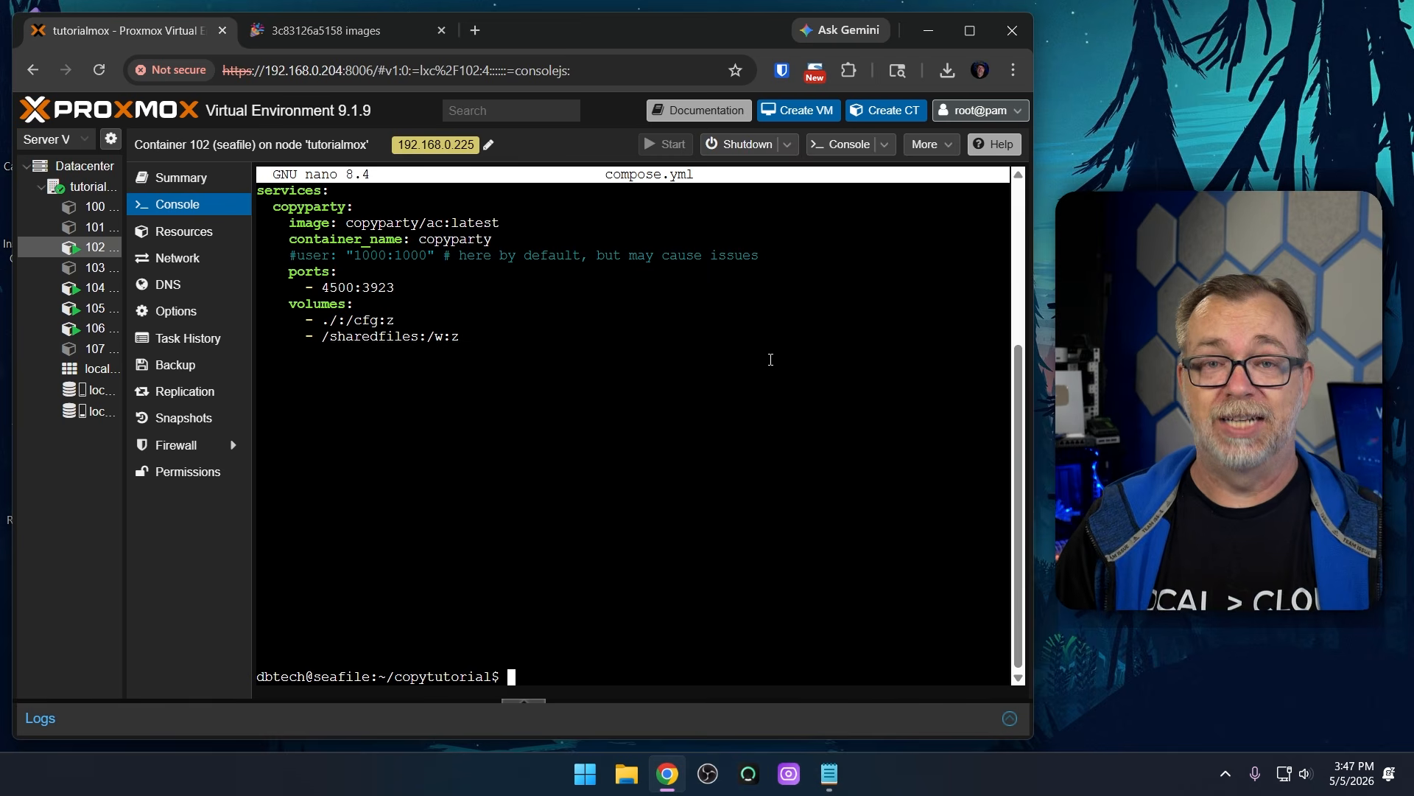
{"action": "key", "text": "ctrl+l"}
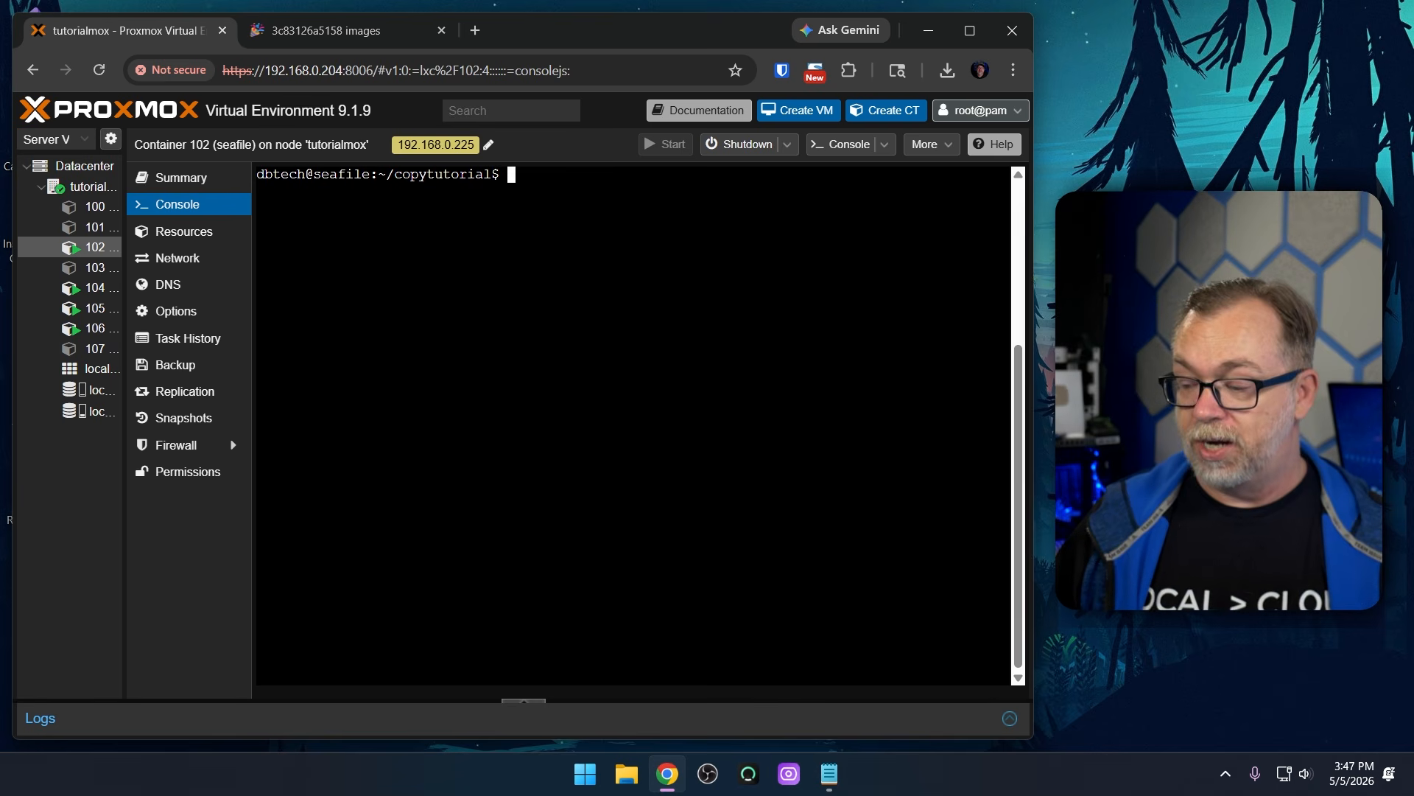
Create copyparty.conf with nano and paste the prepared configuration with global options, admin and guest account passwords, and directory permissions
{"action": "type", "text": "n"}
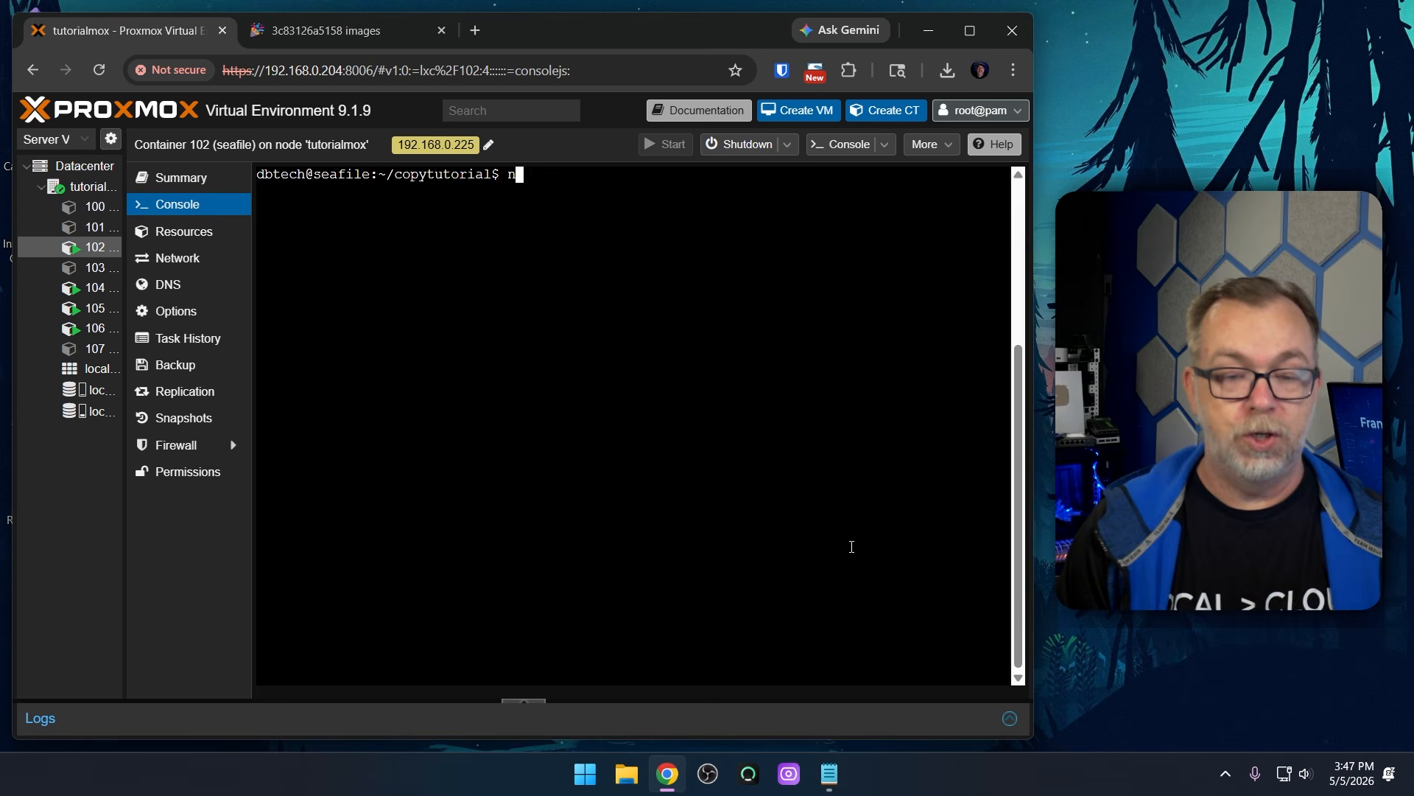
{"action": "type", "text": "ano copyparty.conf"}
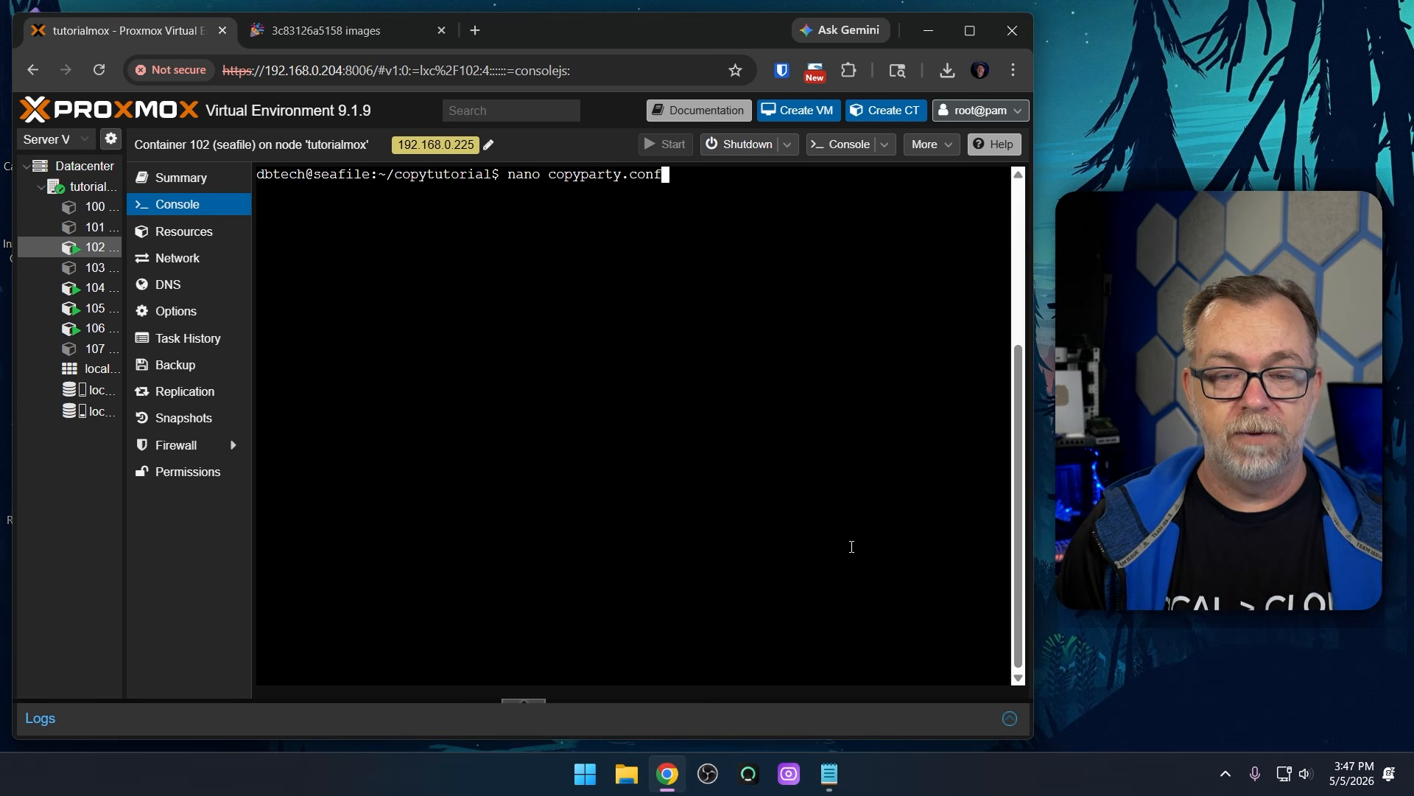
{"action": "key", "text": "Return"}
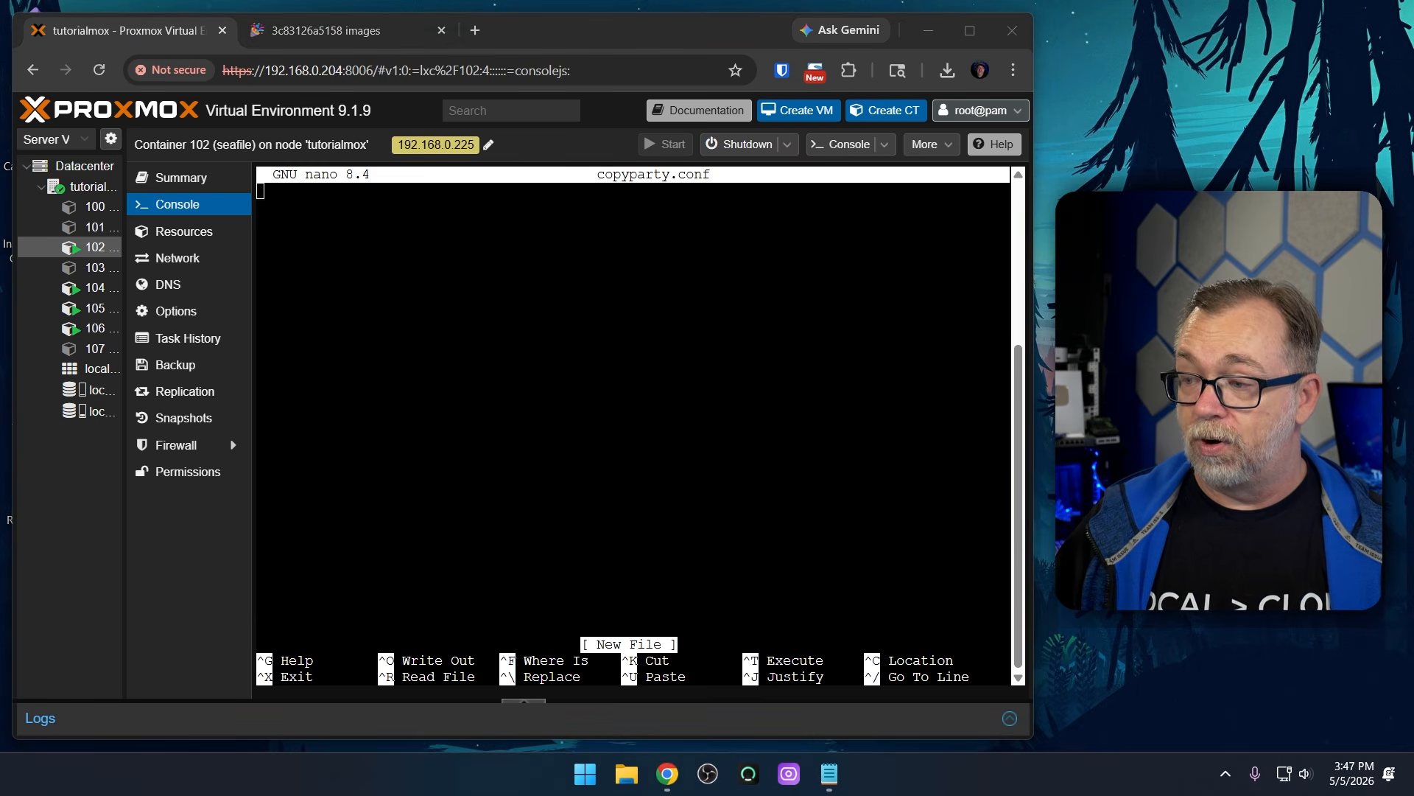
{"action": "left_click", "coordinate": [626, 287]}
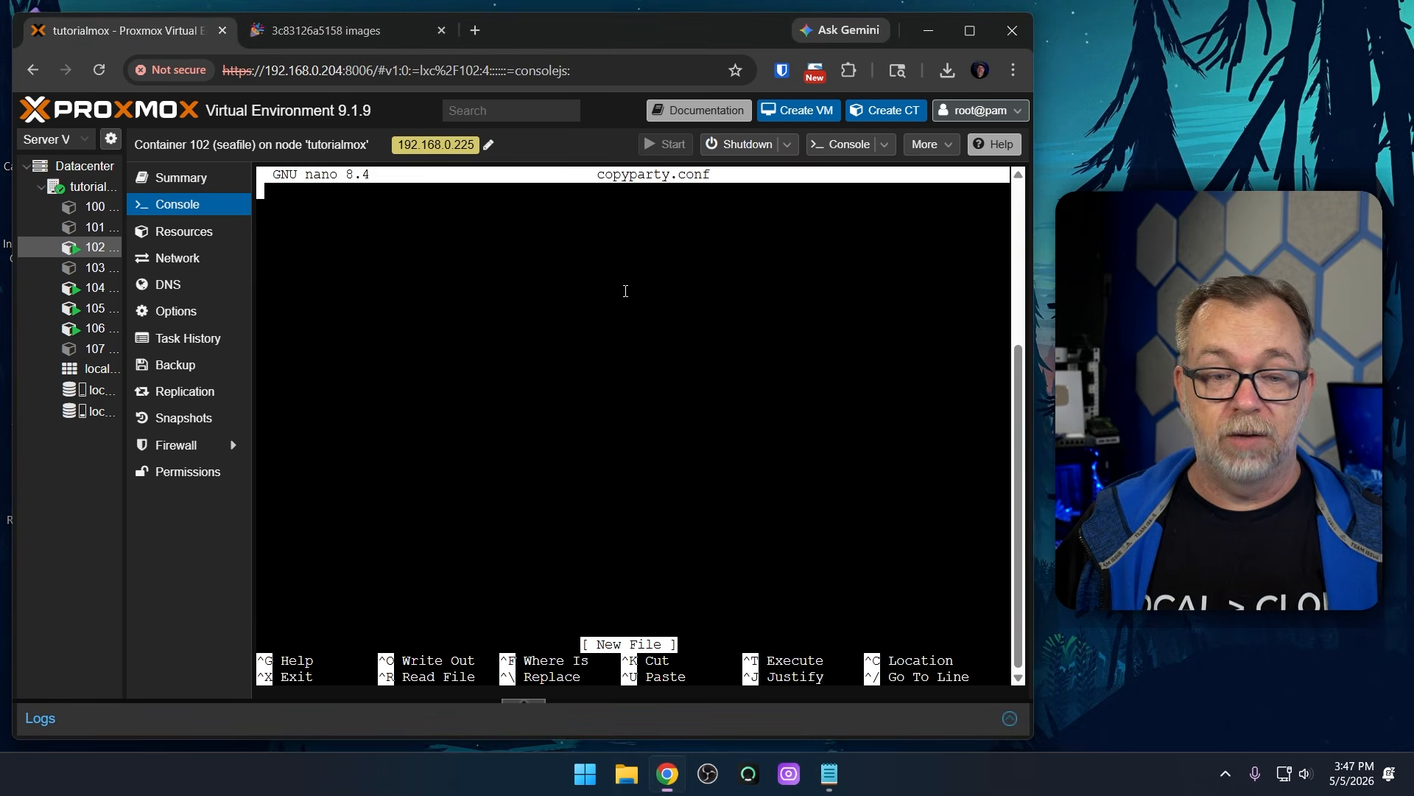
{"action": "key", "text": "ctrl+v"}
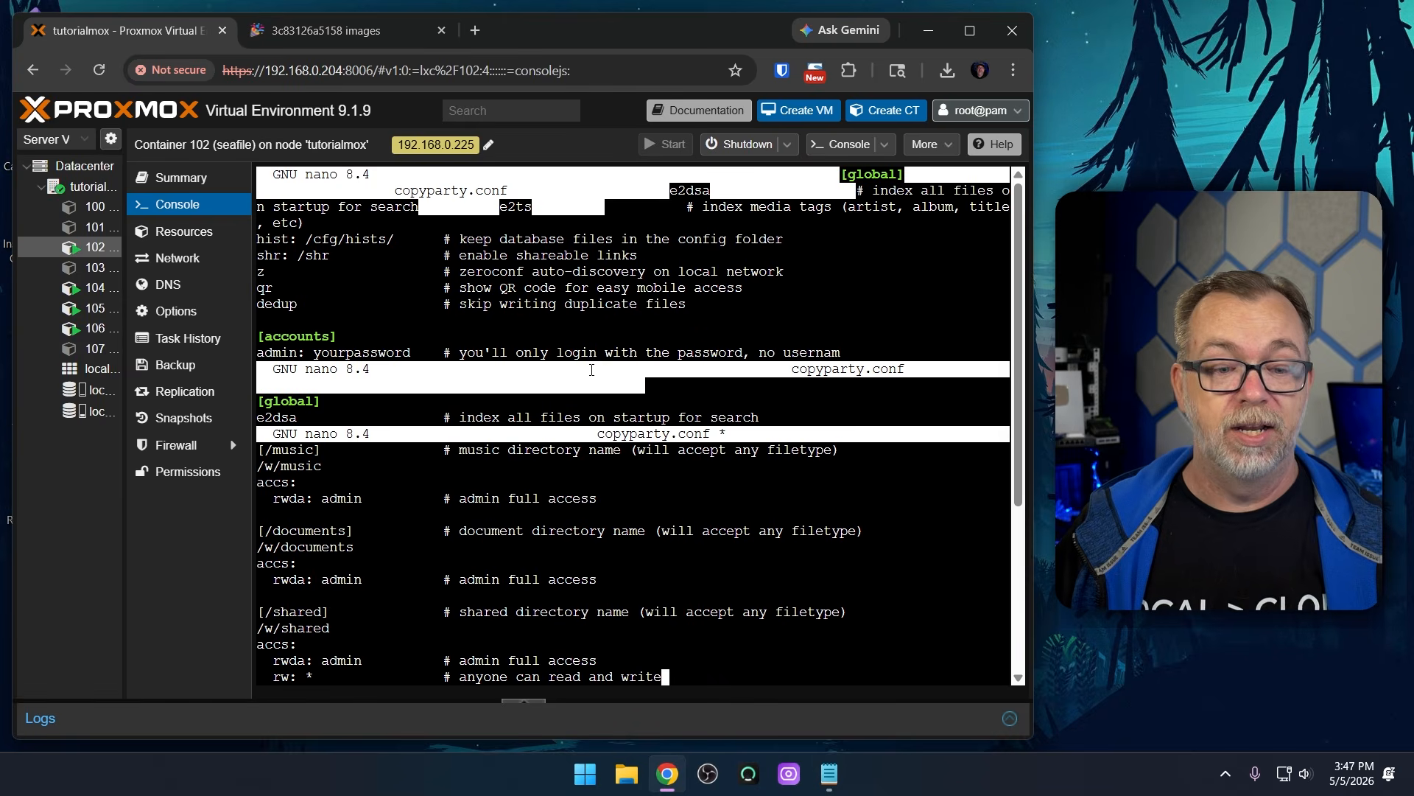
Go back to the start of copyparty.conf and examine the [global] options from e2dsa through dedup
{"action": "key", "text": "Up"}
{"action": "key", "text": "Up"}
{"action": "key", "text": "Up"}
{"action": "key", "text": "Up"}
{"action": "key", "text": "Up"}
{"action": "key", "text": "Up"}
{"action": "key", "text": "Up"}
{"action": "key", "text": "Up"}
{"action": "key", "text": "Up"}
{"action": "key", "text": "Up"}
{"action": "key", "text": "Up"}
{"action": "key", "text": "Up"}
{"action": "key", "text": "Up"}
{"action": "key", "text": "Up"}
{"action": "key", "text": "Up"}
{"action": "key", "text": "Up"}
{"action": "key", "text": "Up"}
{"action": "key", "text": "Up"}
{"action": "key", "text": "Up"}
{"action": "key", "text": "Up"}
{"action": "key", "text": "Up"}
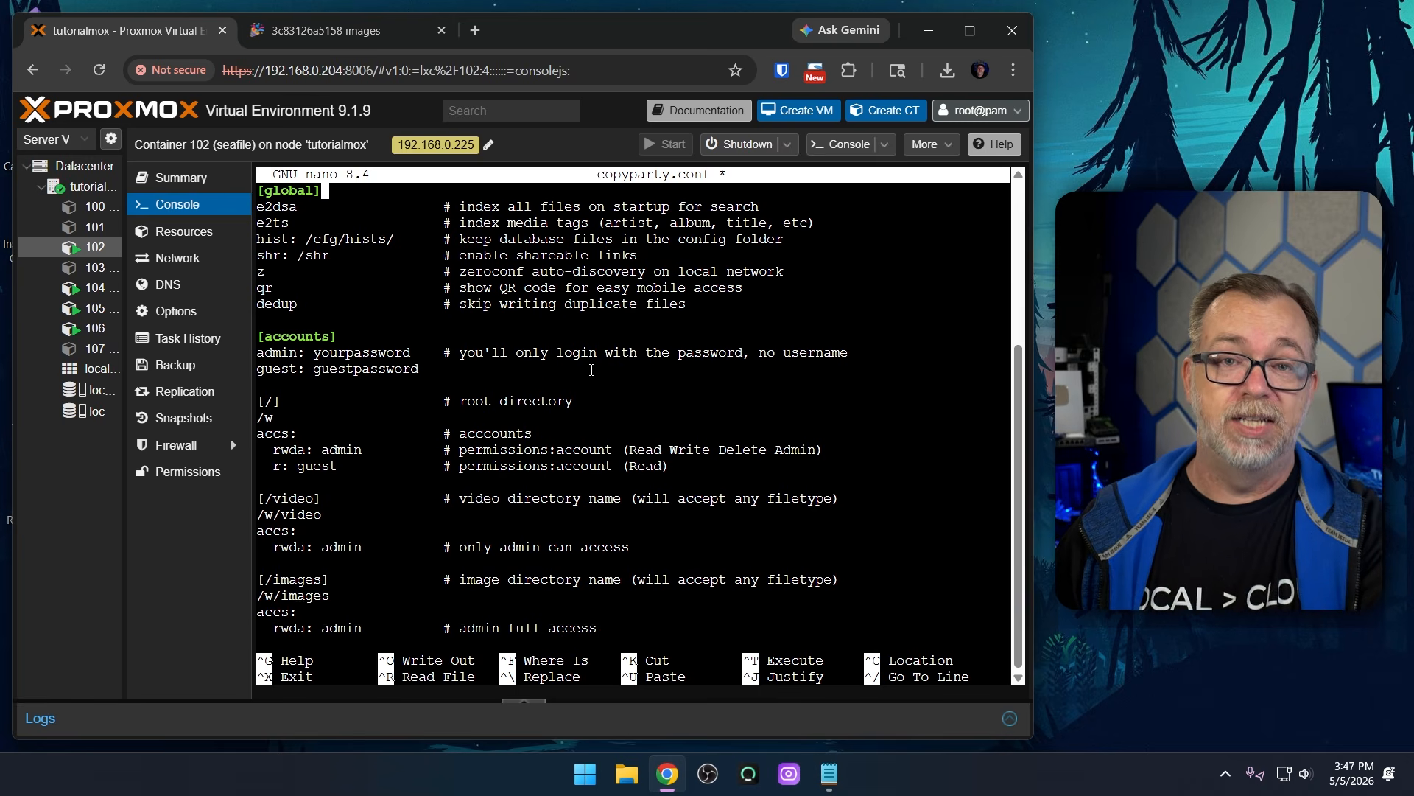
{"action": "key", "text": "Down"}
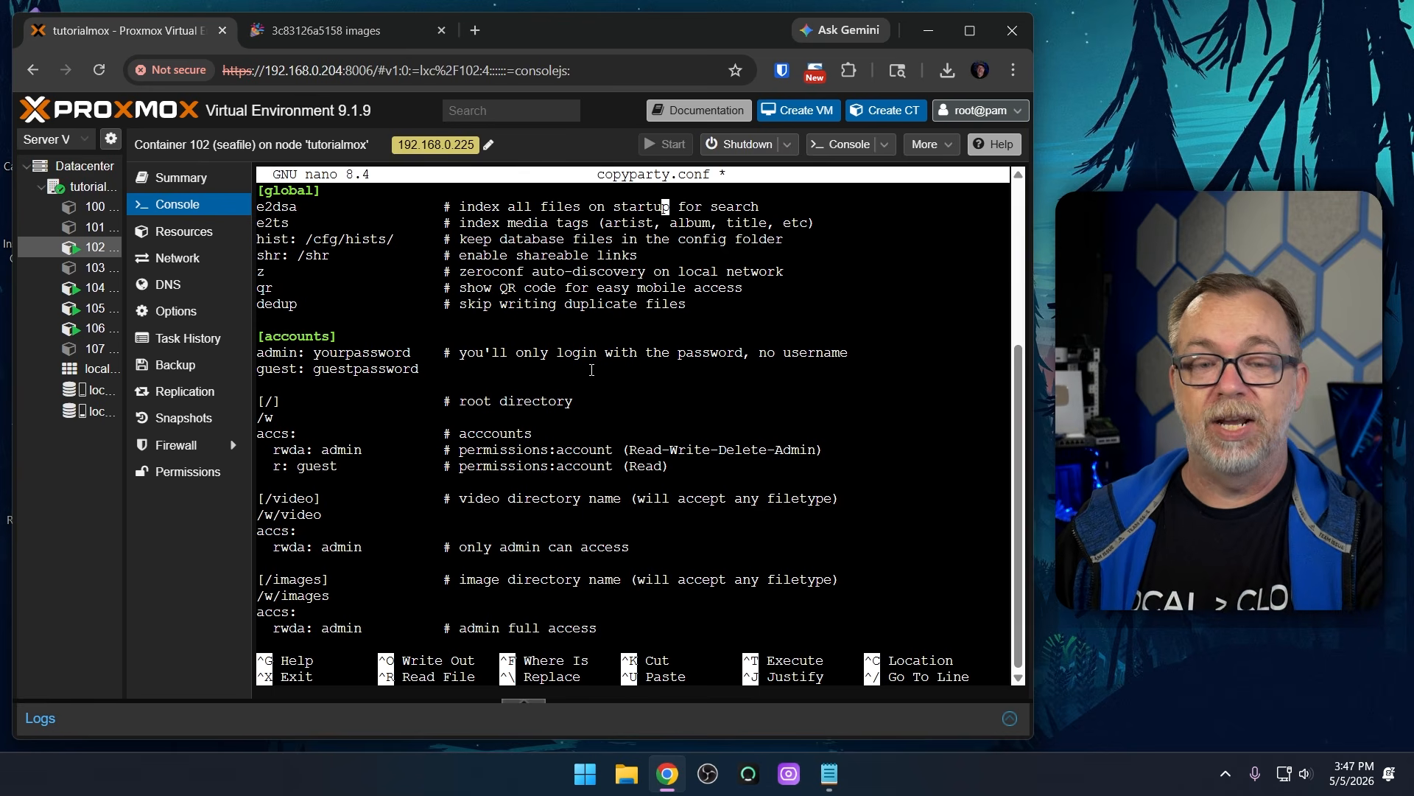
{"action": "key", "text": "Left"}
{"action": "key", "text": "Left"}
{"action": "key", "text": "Left"}
{"action": "key", "text": "Left"}
{"action": "key", "text": "Left"}
{"action": "key", "text": "Left"}
{"action": "key", "text": "Left"}
{"action": "key", "text": "Left"}
{"action": "key", "text": "Left"}
{"action": "key", "text": "Left"}
{"action": "key", "text": "Left"}
{"action": "key", "text": "Left"}
{"action": "key", "text": "Left"}
{"action": "key", "text": "Left"}
{"action": "key", "text": "Left"}
{"action": "key", "text": "Left"}
{"action": "key", "text": "Left"}
{"action": "key", "text": "Left"}
{"action": "key", "text": "Left"}
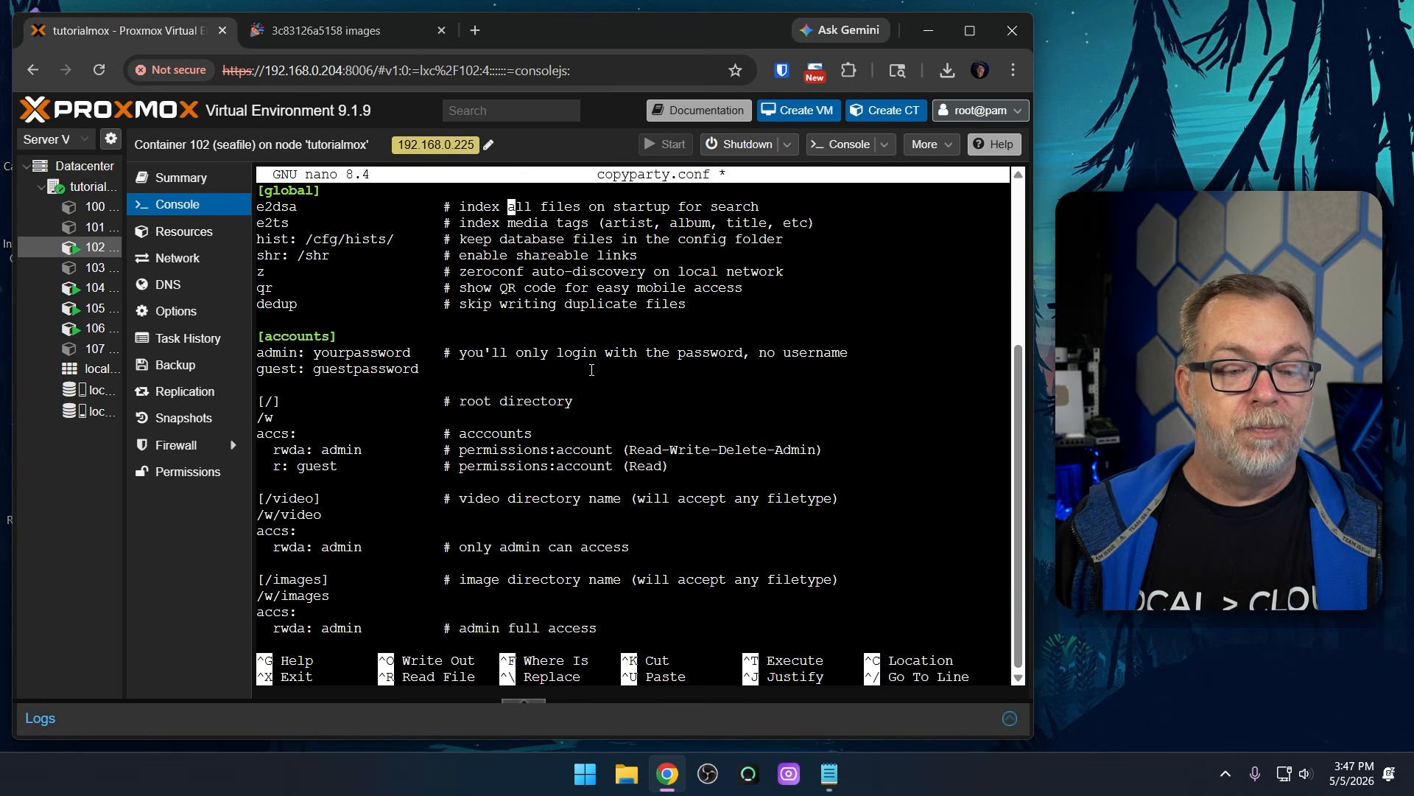
{"action": "key", "text": "Down"}
{"action": "key", "text": "Down"}
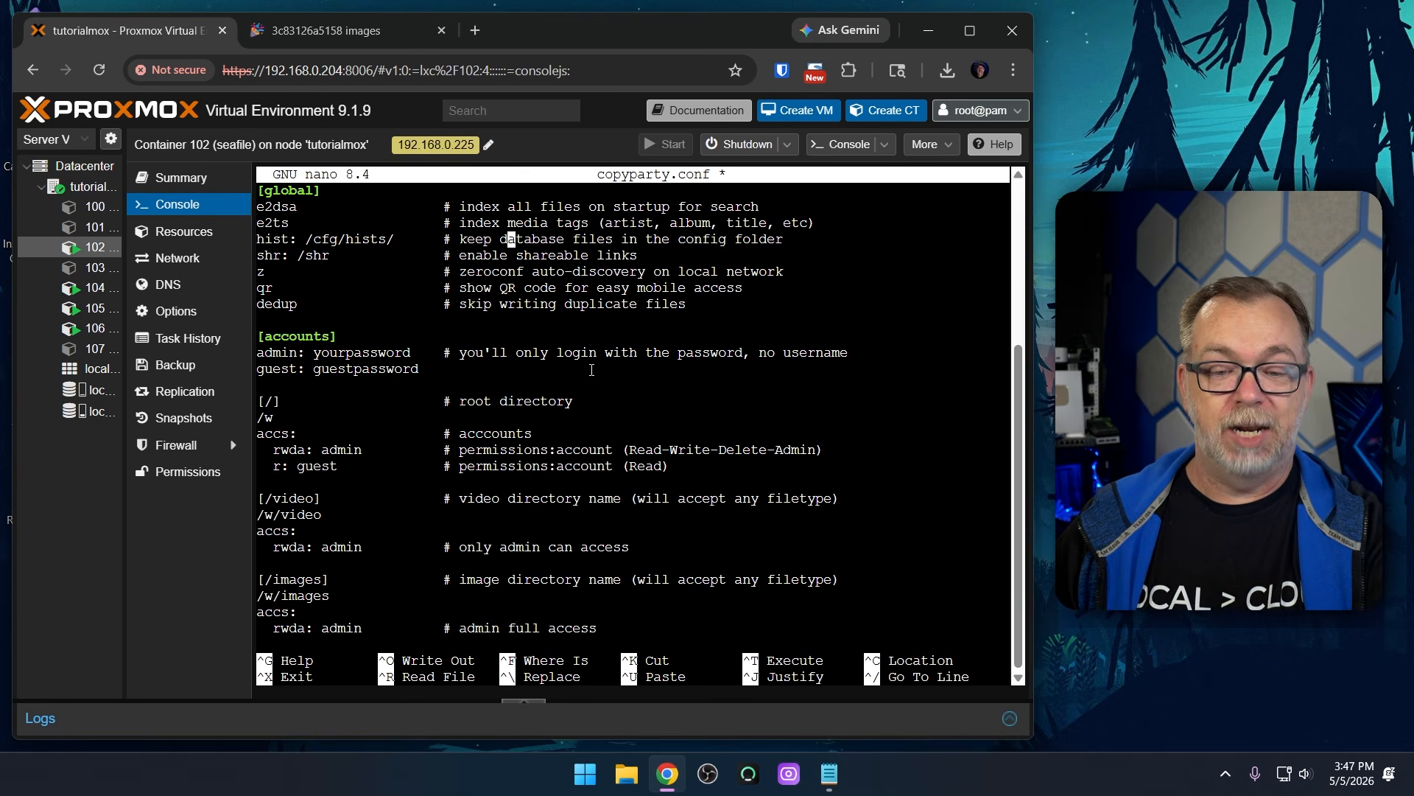
{"action": "key", "text": "Down"}
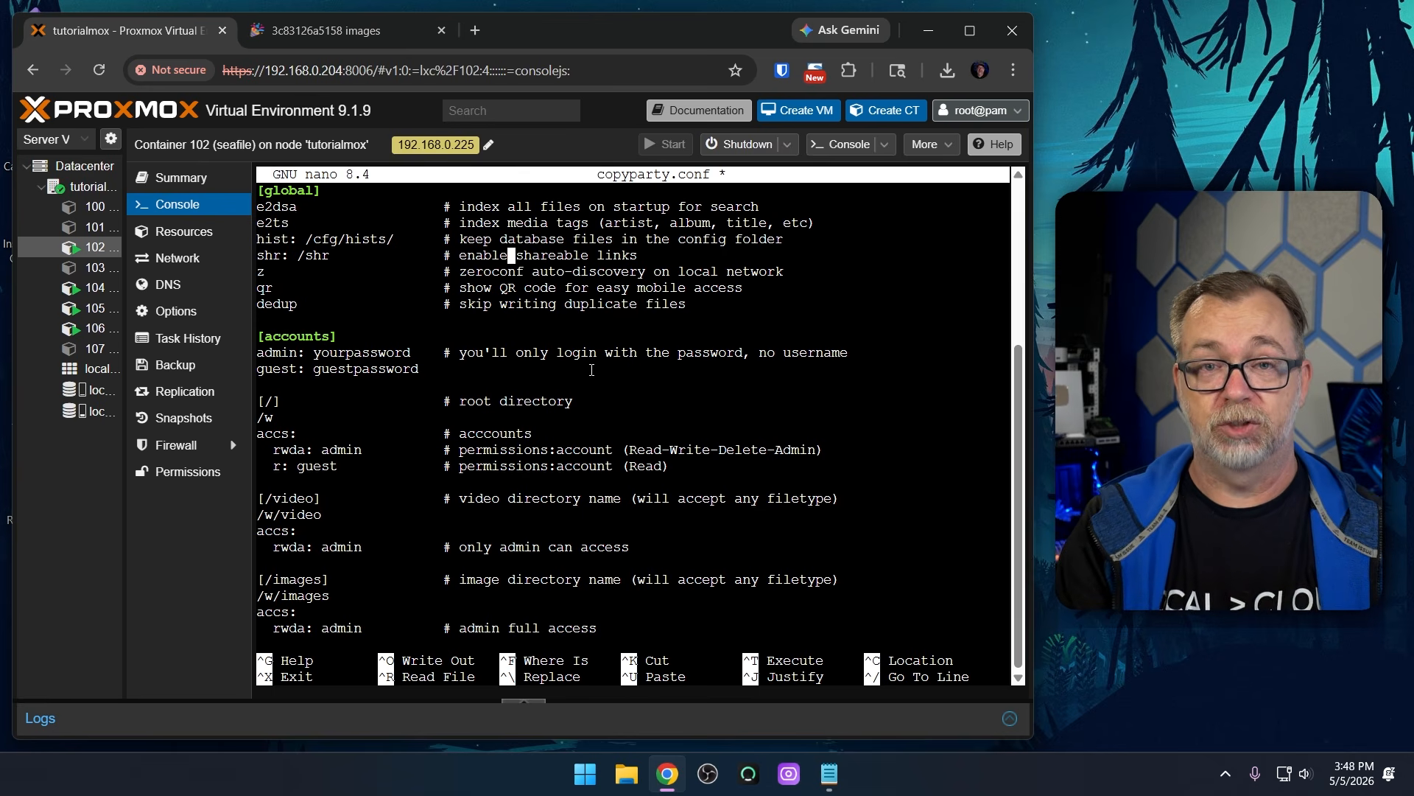
{"action": "key", "text": "Down"}
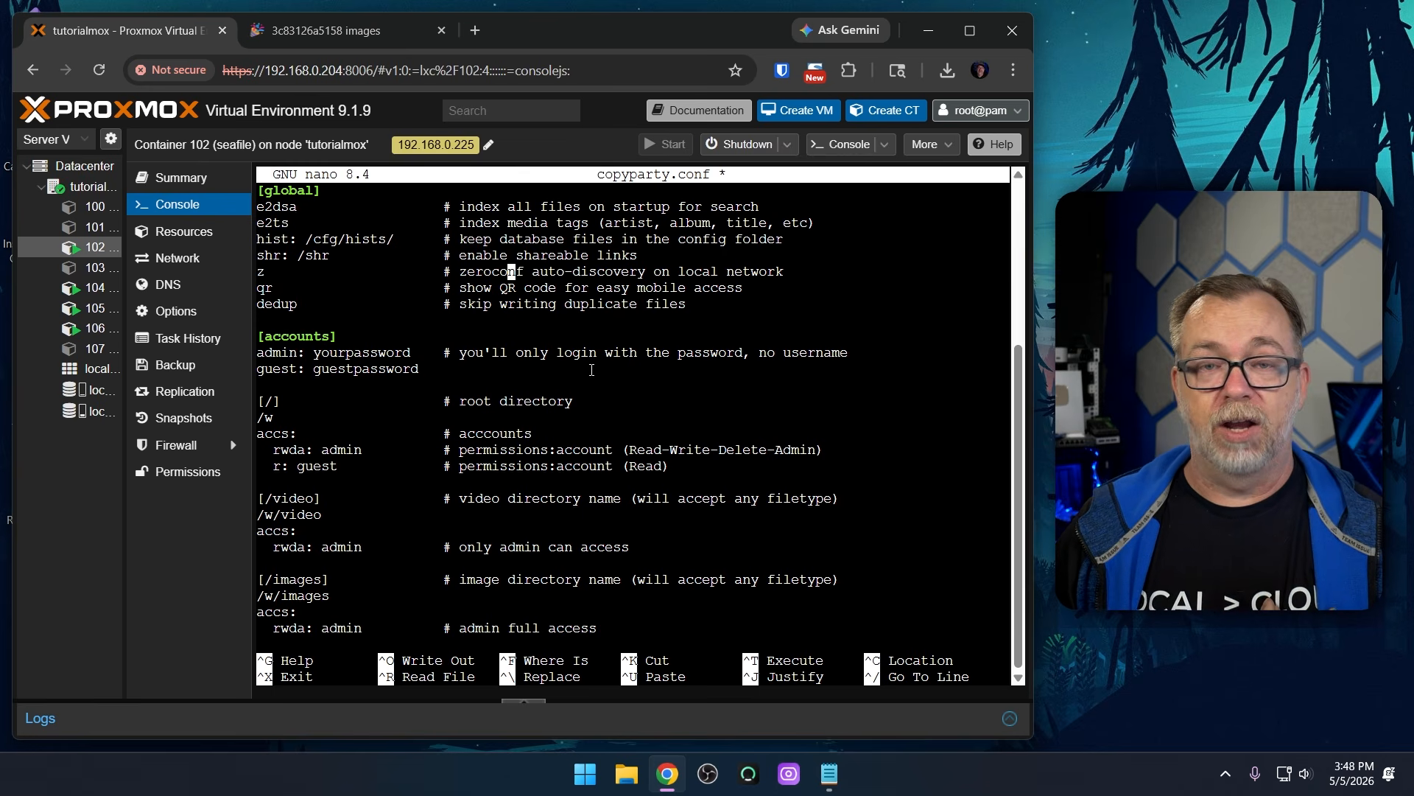
{"action": "key", "text": "Down"}
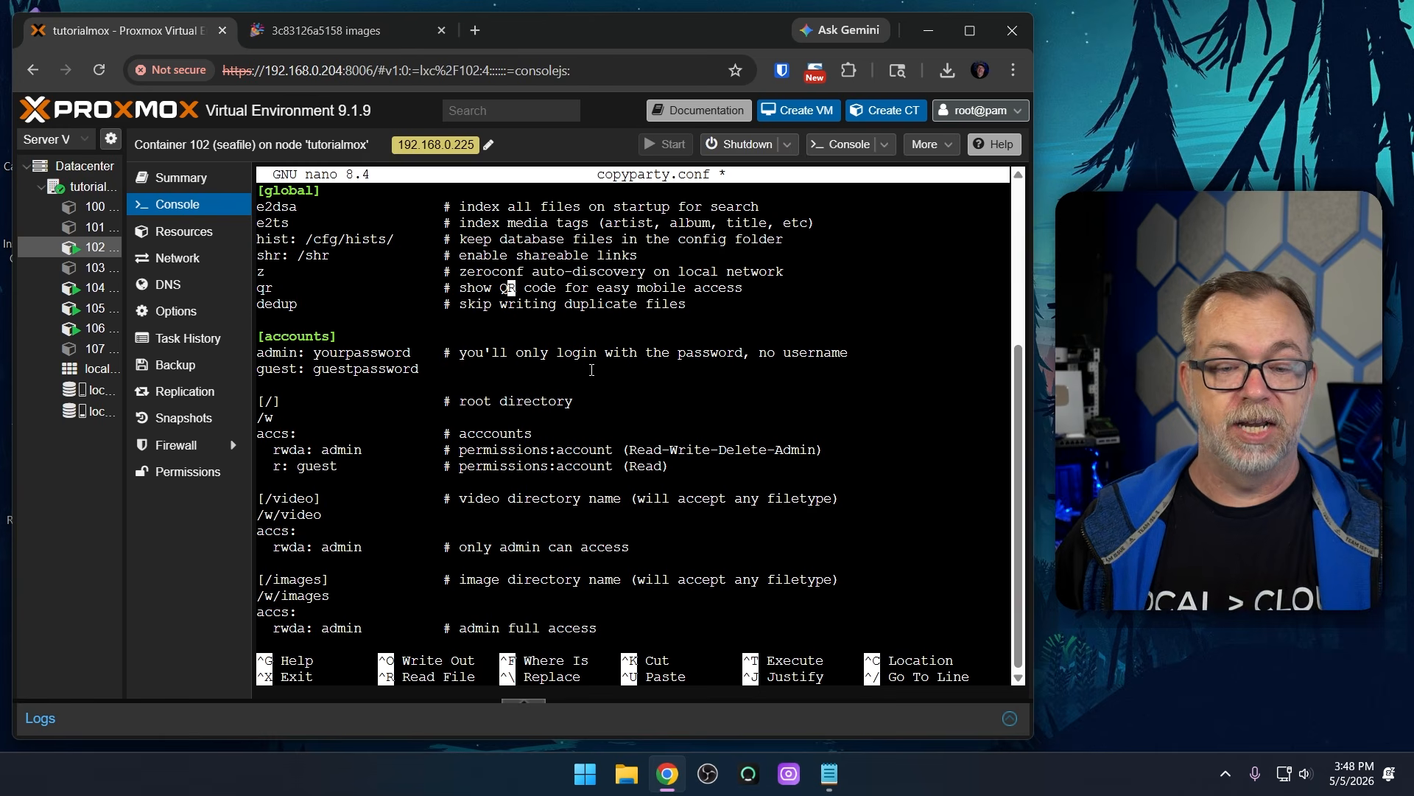
{"action": "key", "text": "Down"}
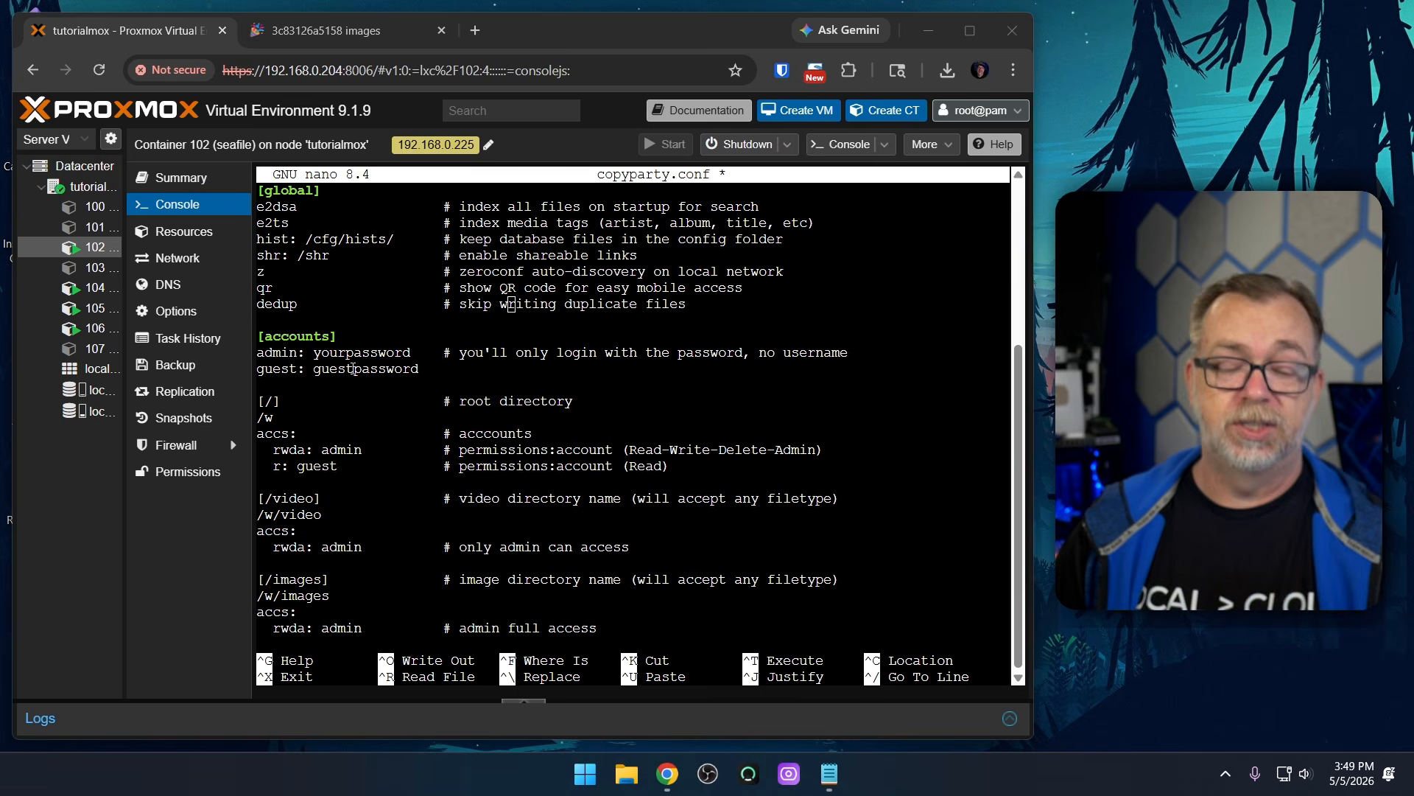
Examine the [accounts] entries and the root directory's access permissions in copyparty.conf, down to the [/video] section
{"action": "left_click", "coordinate": [353, 368]}
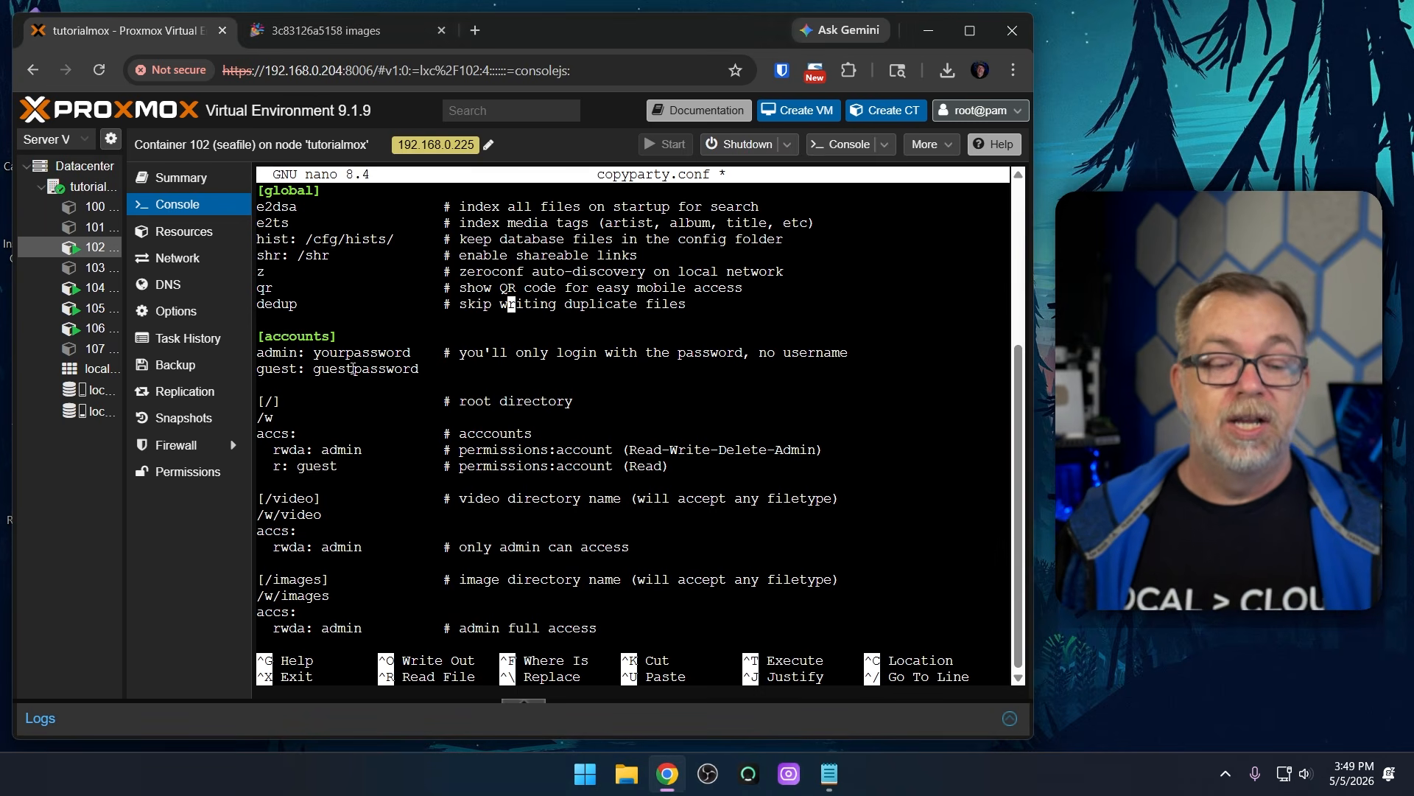
{"action": "key", "text": "Down"}
{"action": "key", "text": "Down"}
{"action": "key", "text": "Down"}
{"action": "key", "text": "Down"}
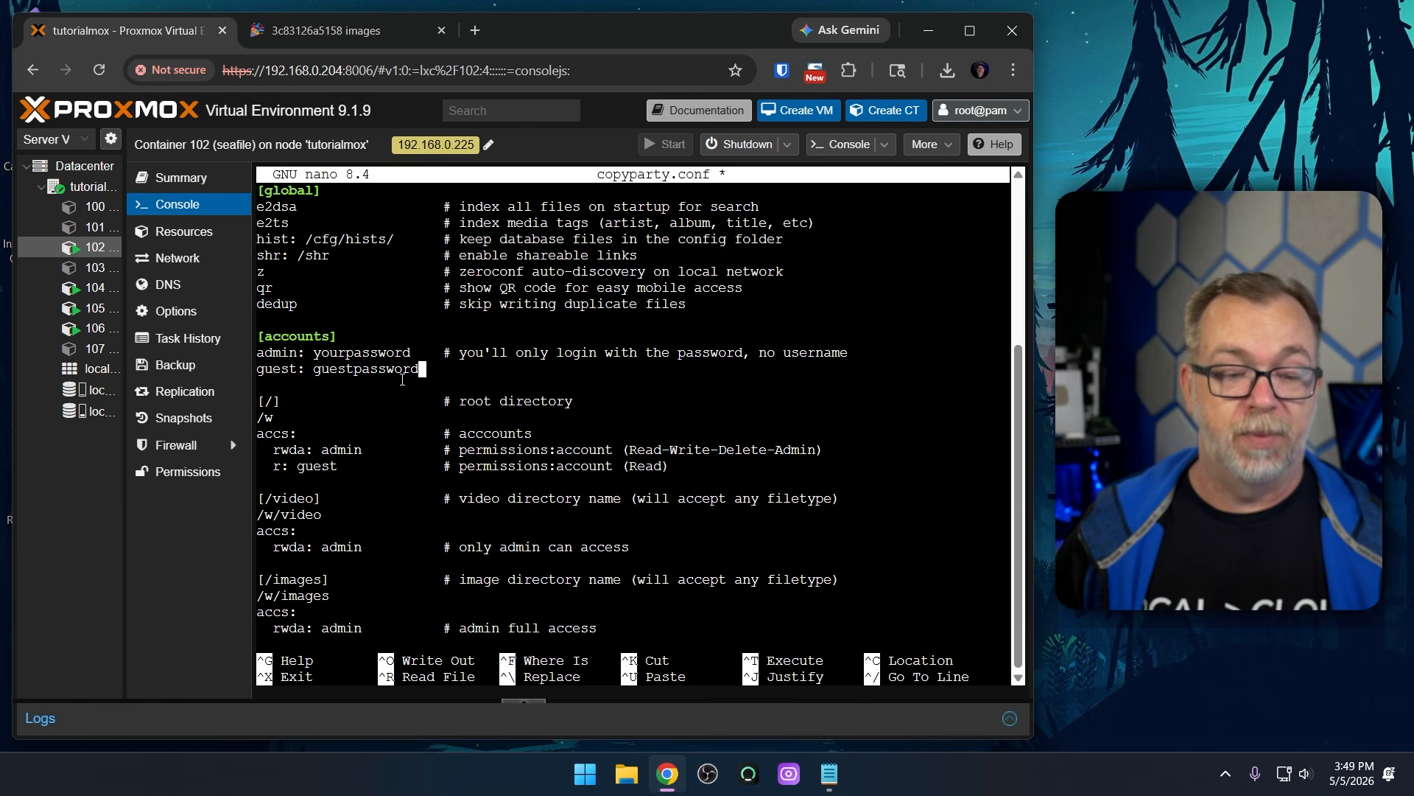
{"action": "key", "text": "Down"}
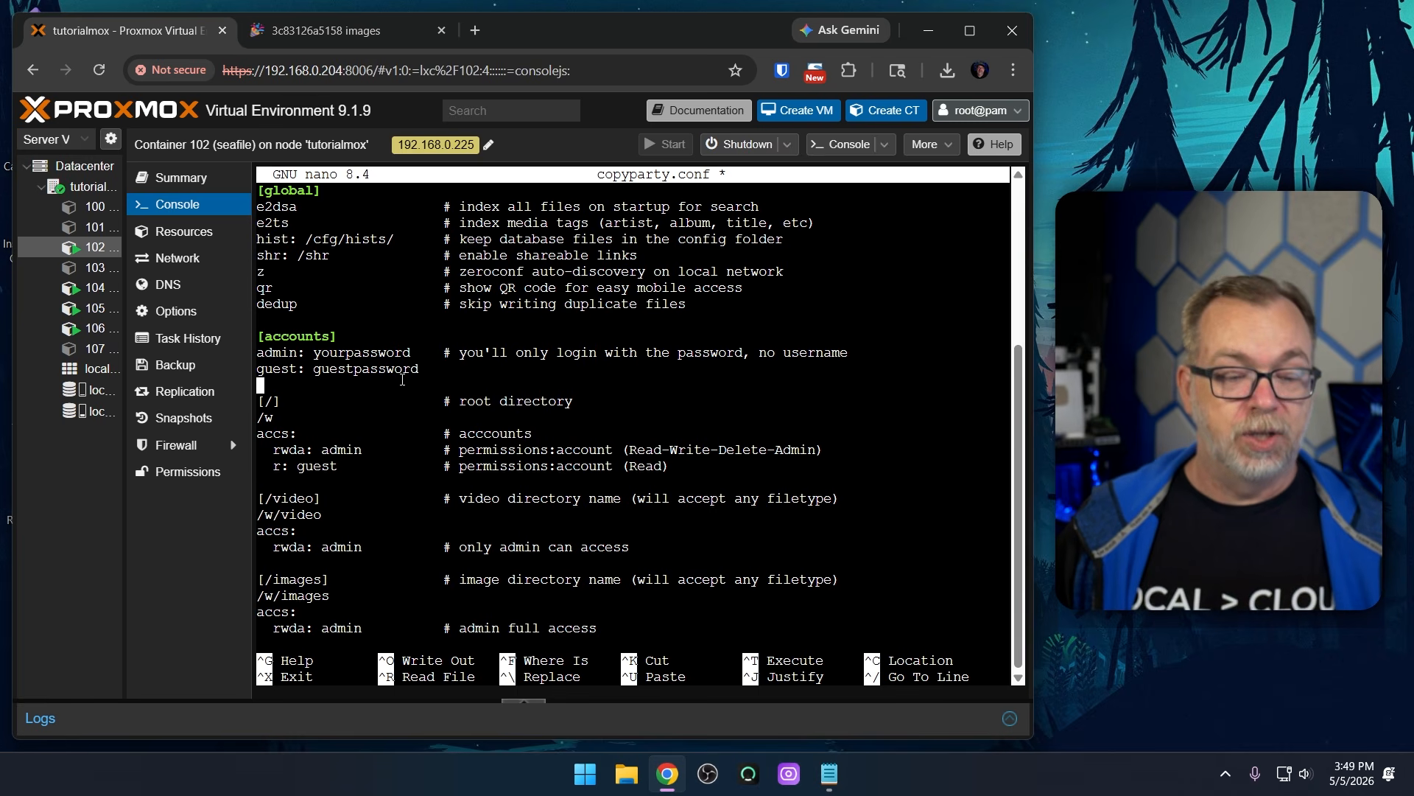
{"action": "key", "text": "Down"}
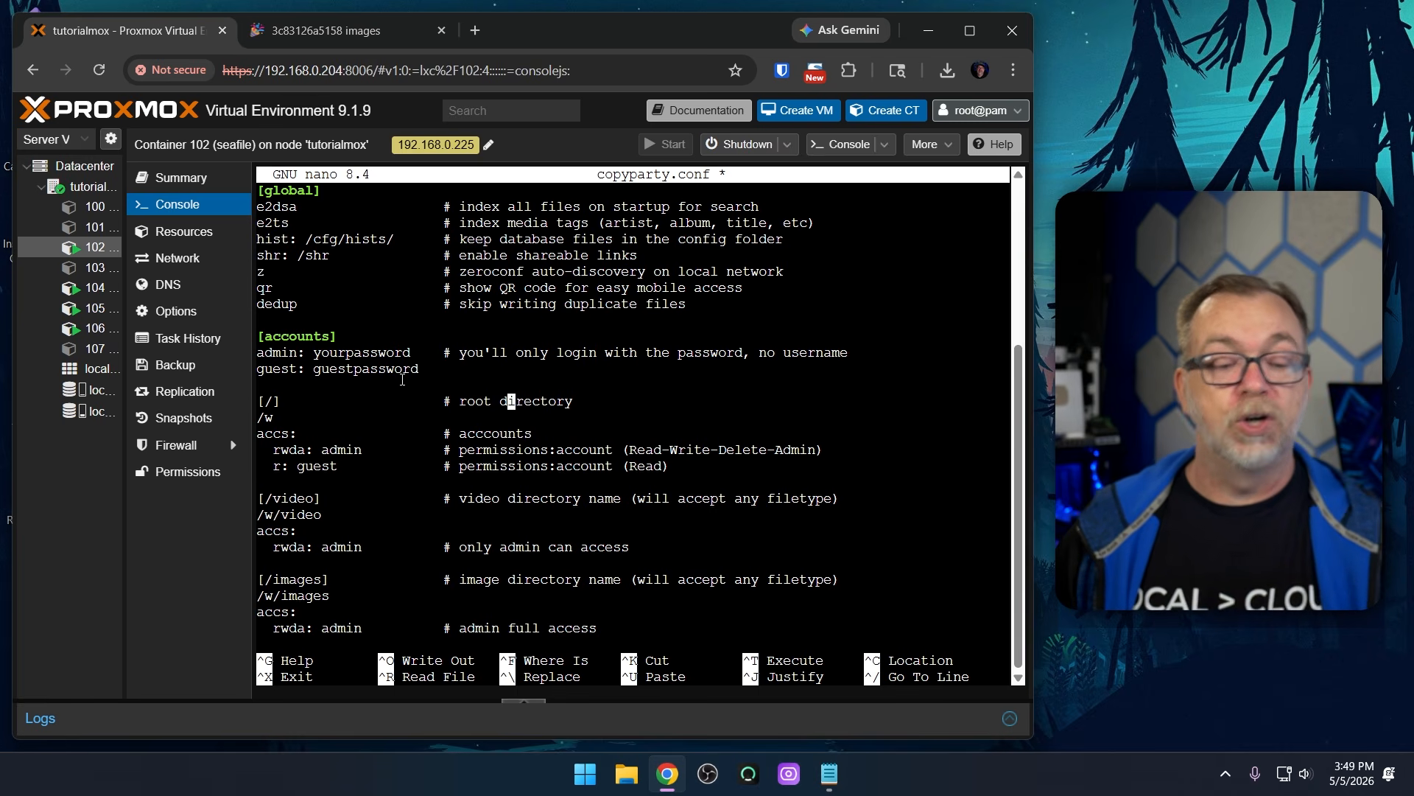
{"action": "key", "text": "Down"}
{"action": "key", "text": "Down"}
{"action": "key", "text": "Down"}
{"action": "key", "text": "Down"}
{"action": "key", "text": "Down"}
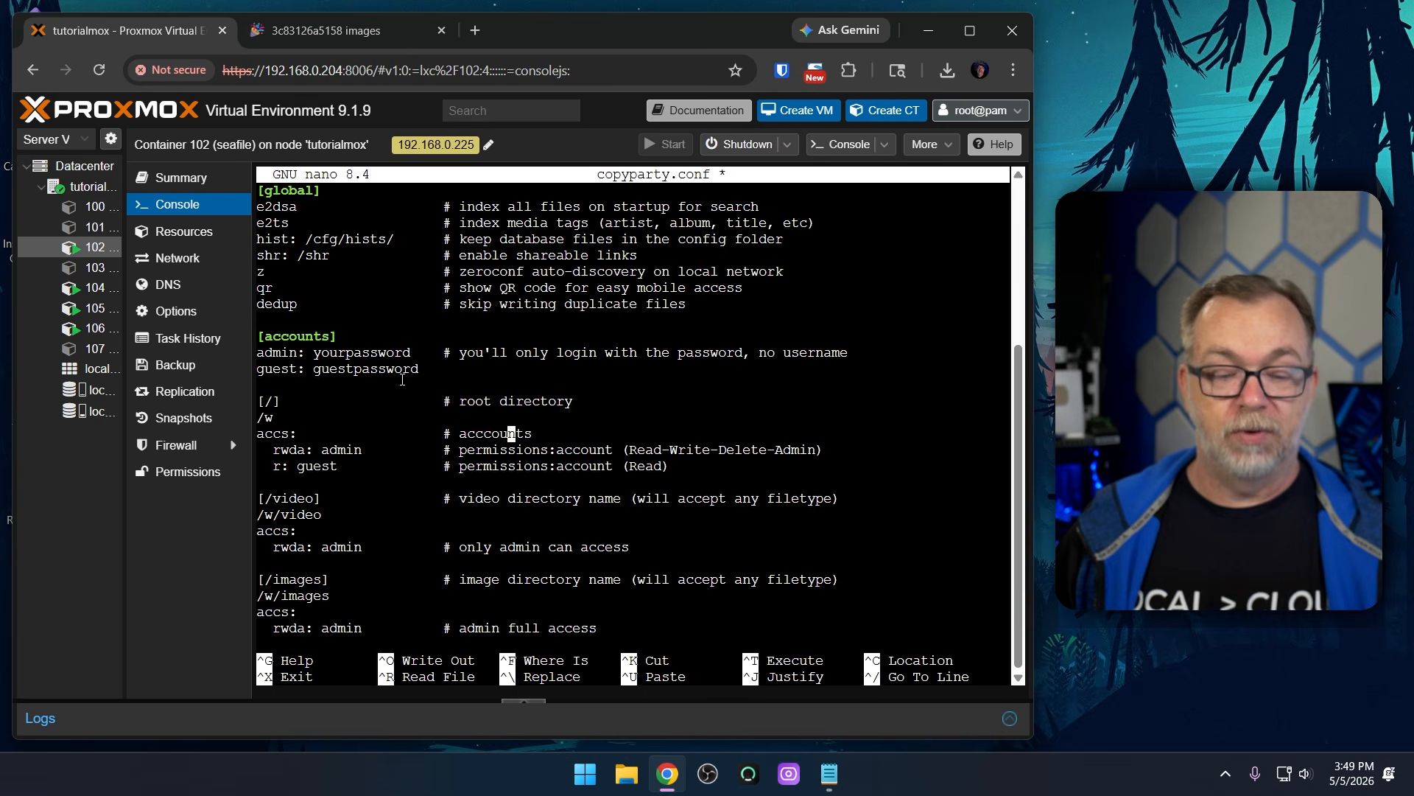
{"action": "key", "text": "Down"}
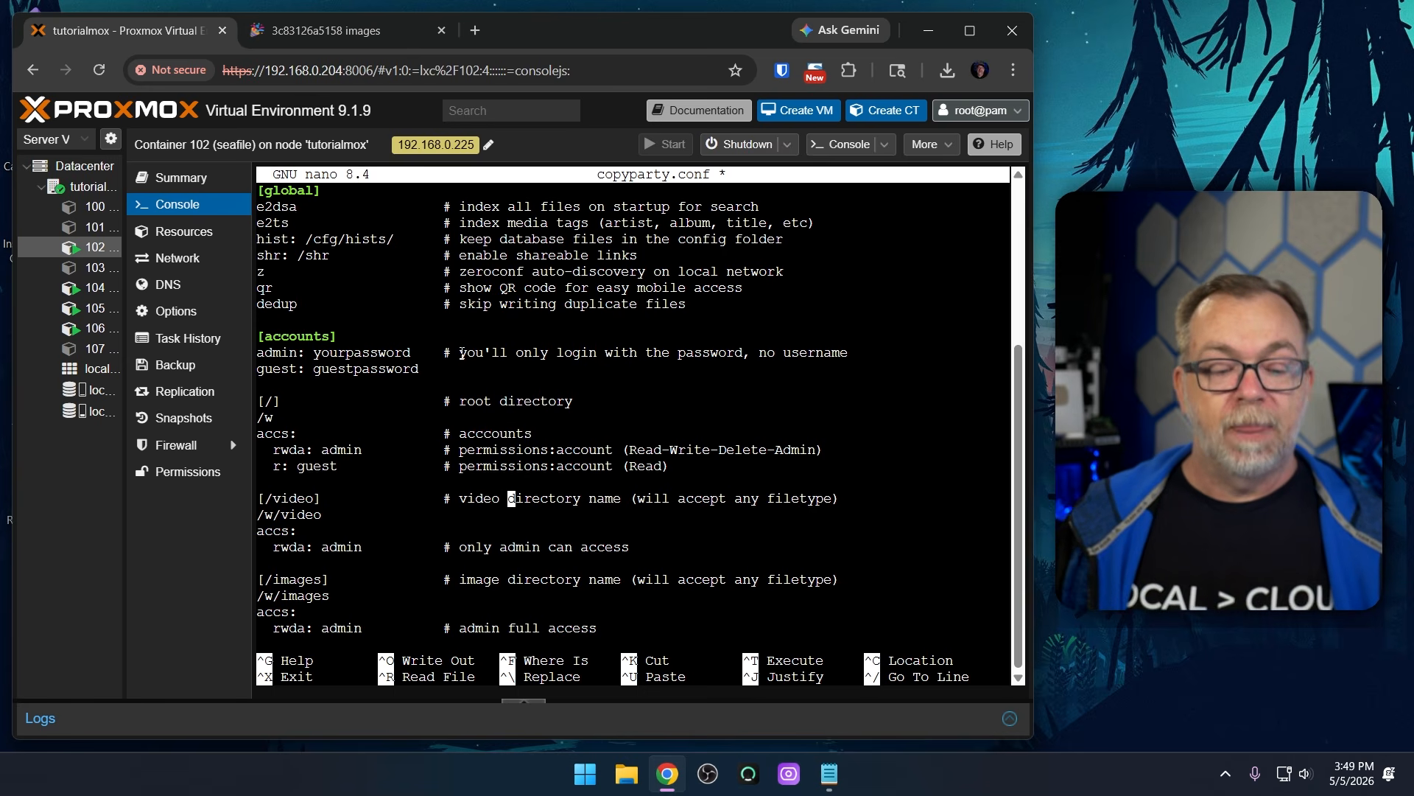
Examine the [/video] section of copyparty.conf, including its /w/video path and the rwda permissions for admin
{"action": "key", "text": "Down"}
{"action": "key", "text": "Up"}
{"action": "key", "text": "Up"}
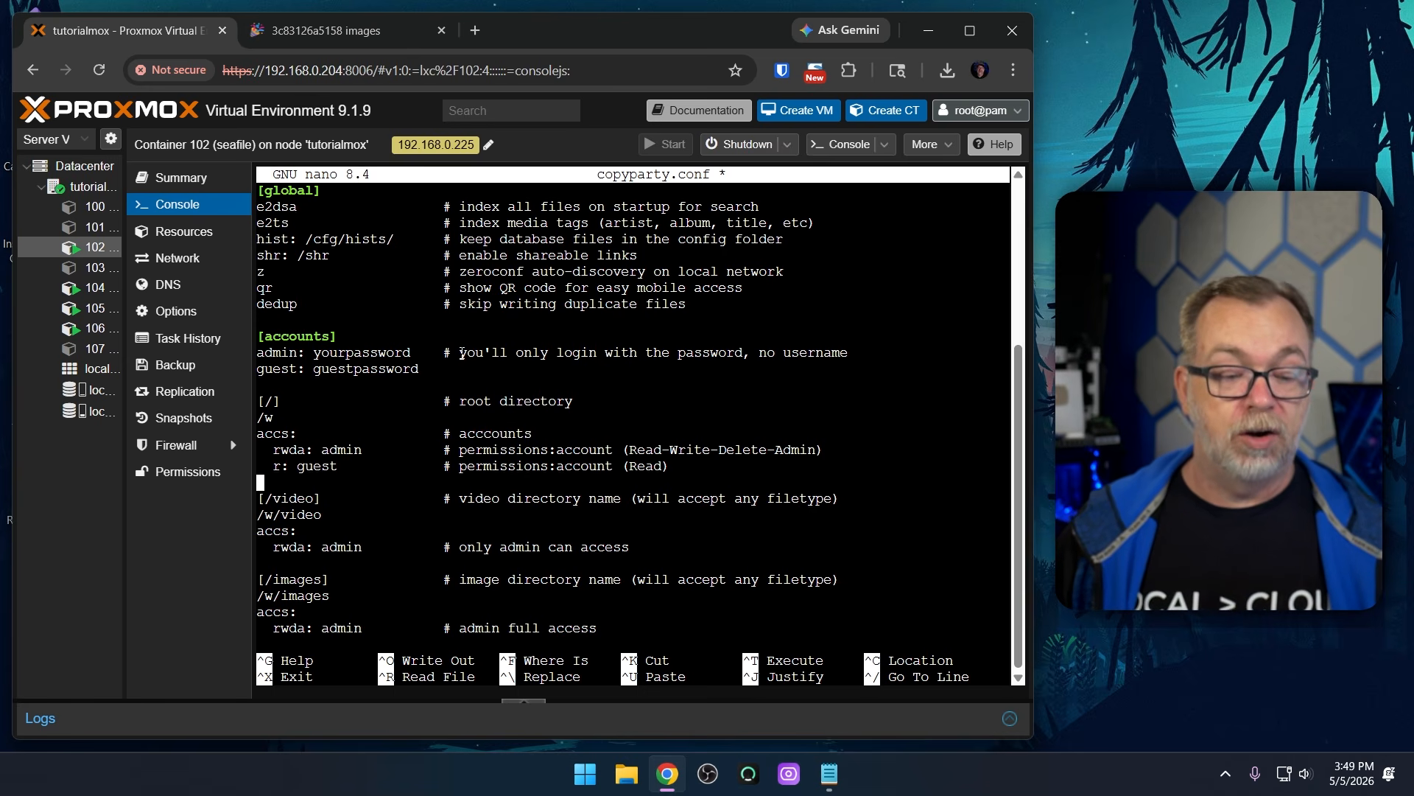
{"action": "key", "text": "Right"}
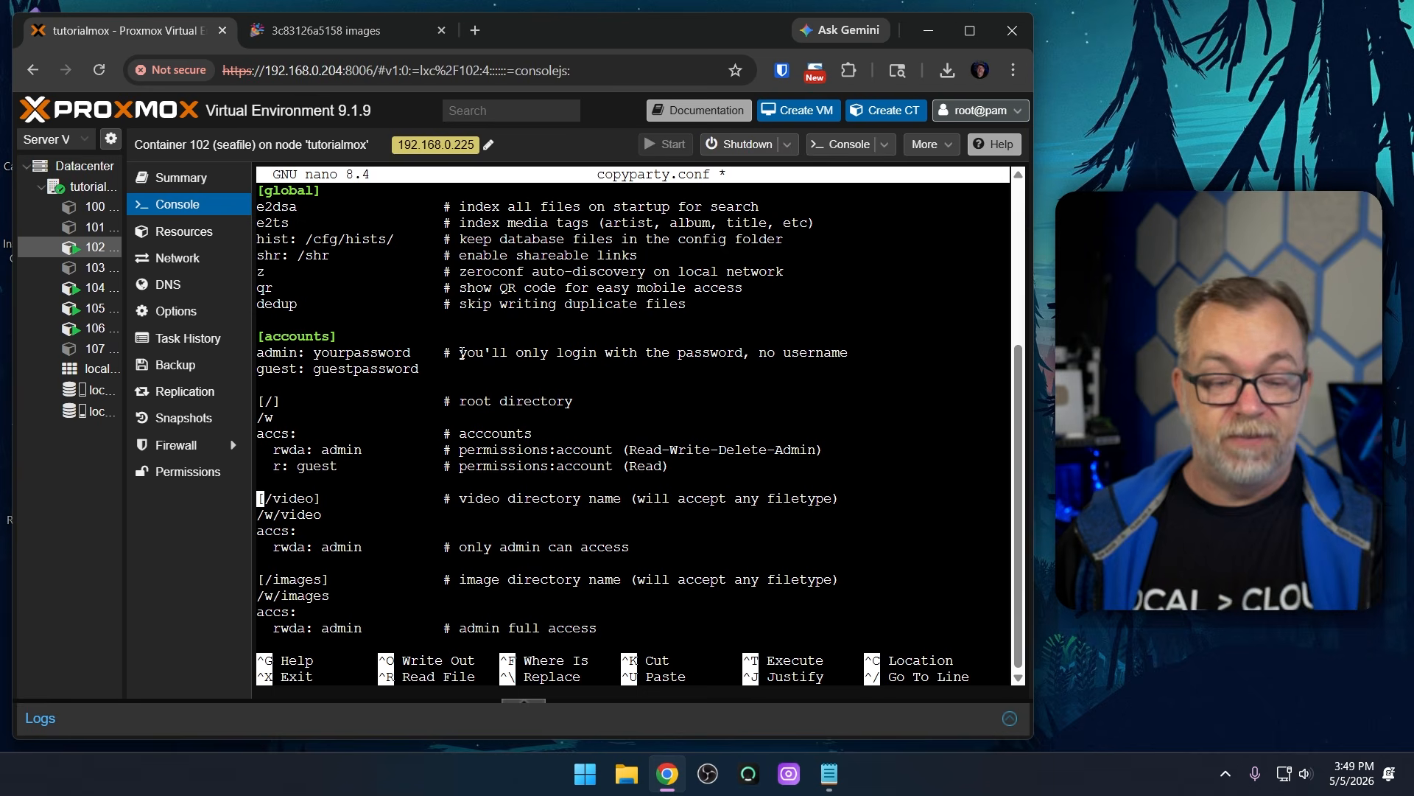
{"action": "key", "text": "Down"}
{"action": "key", "text": "Right"}
{"action": "key", "text": "Right"}
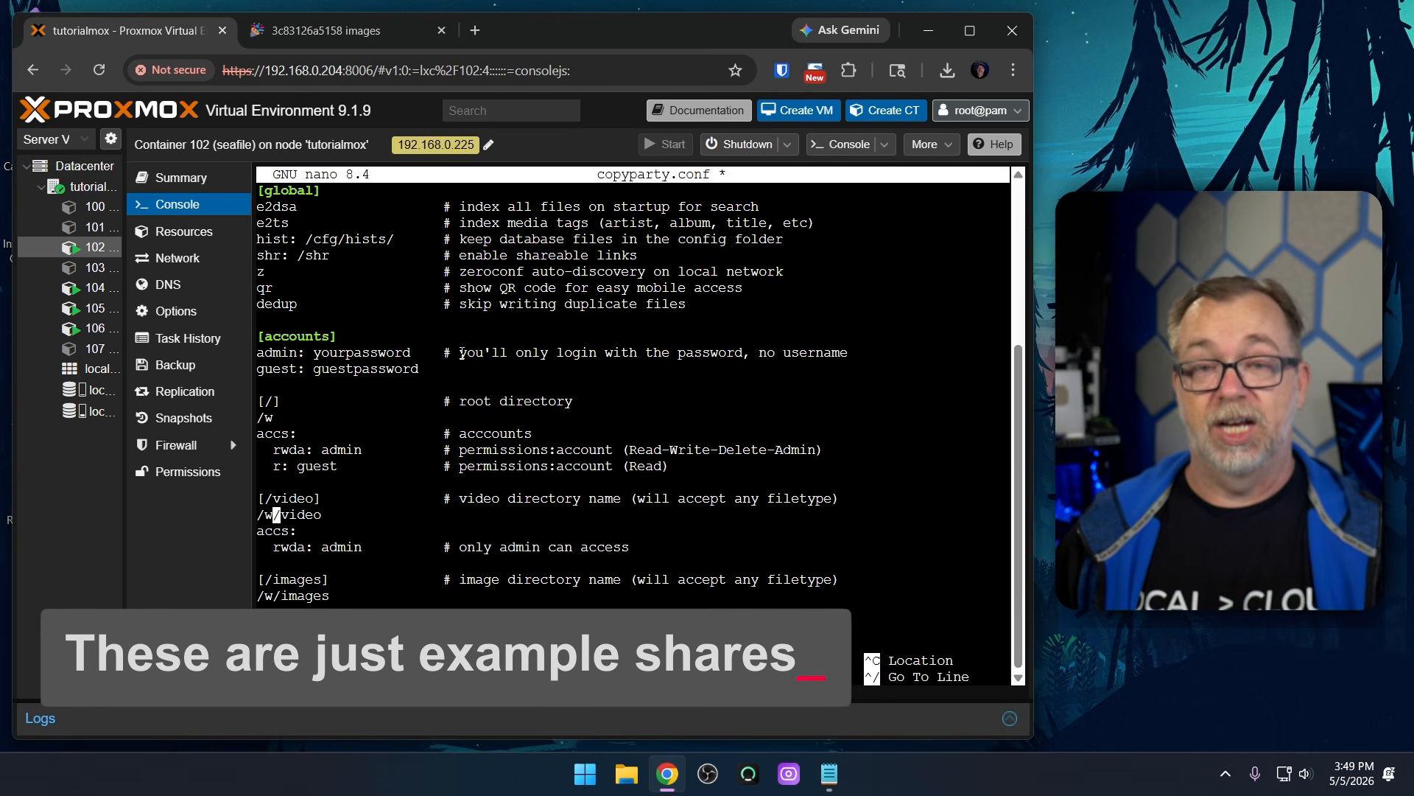
{"action": "key", "text": "Down"}
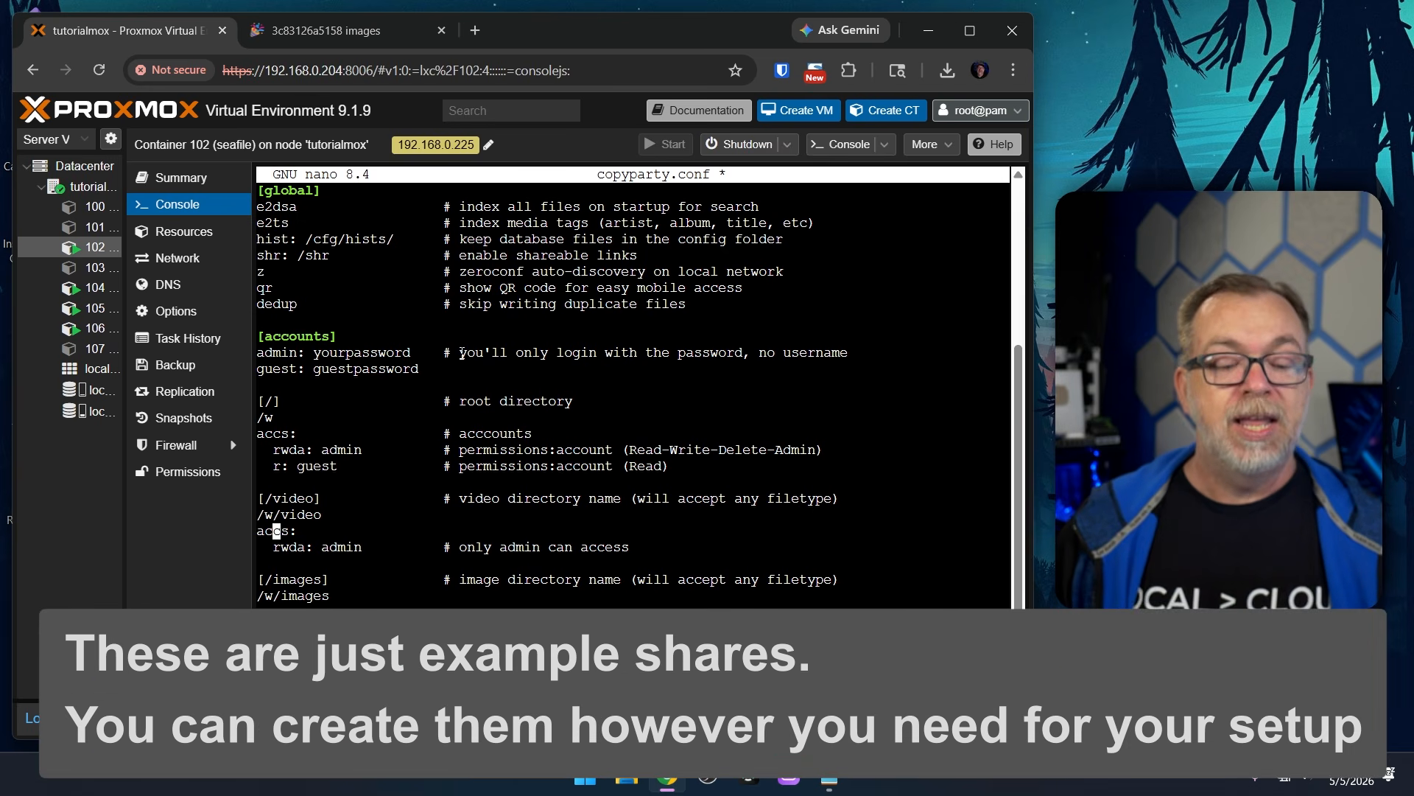
{"action": "key", "text": "Down"}
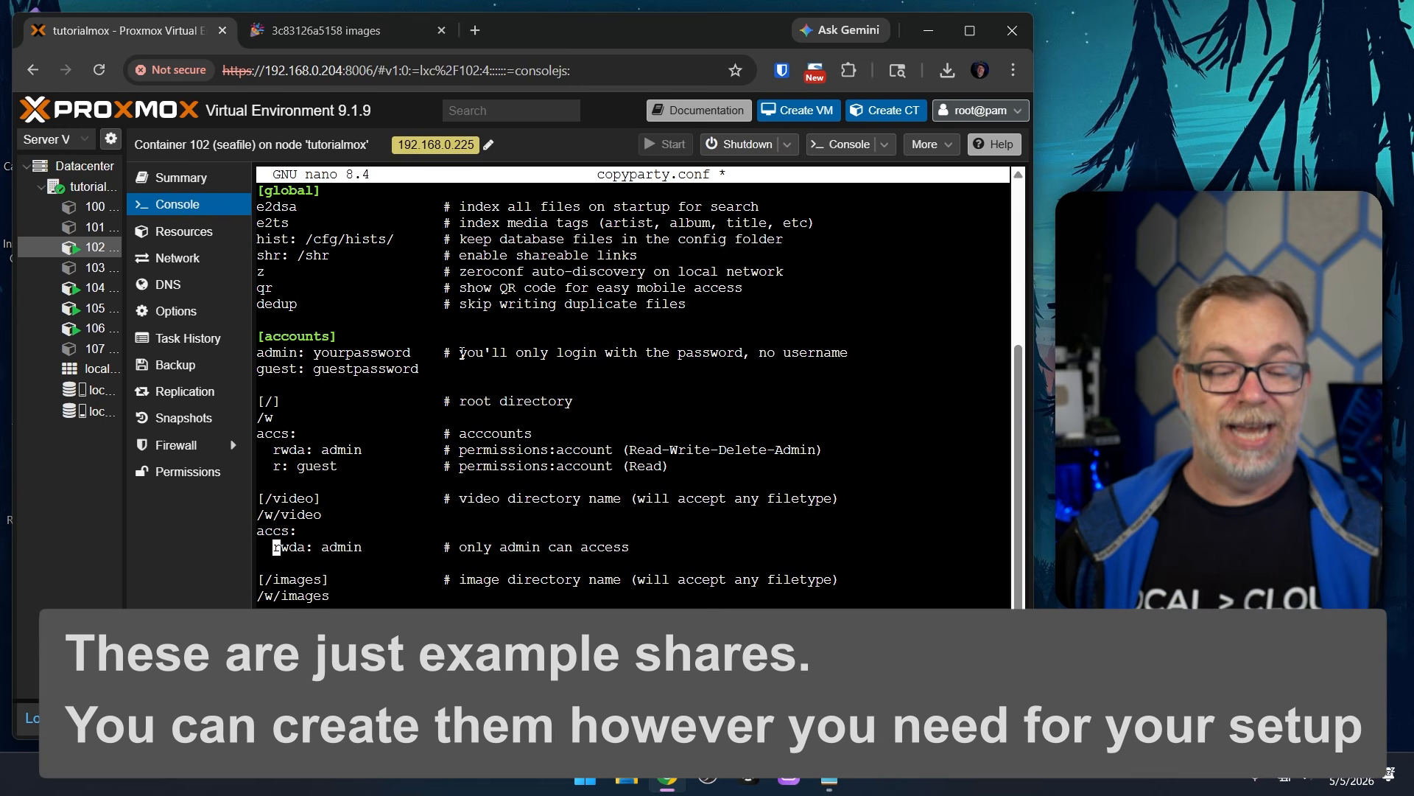
{"action": "key", "text": "Right"}
{"action": "key", "text": "Right"}
{"action": "key", "text": "Right"}
{"action": "key", "text": "Right"}
{"action": "key", "text": "Right"}
{"action": "key", "text": "Left"}
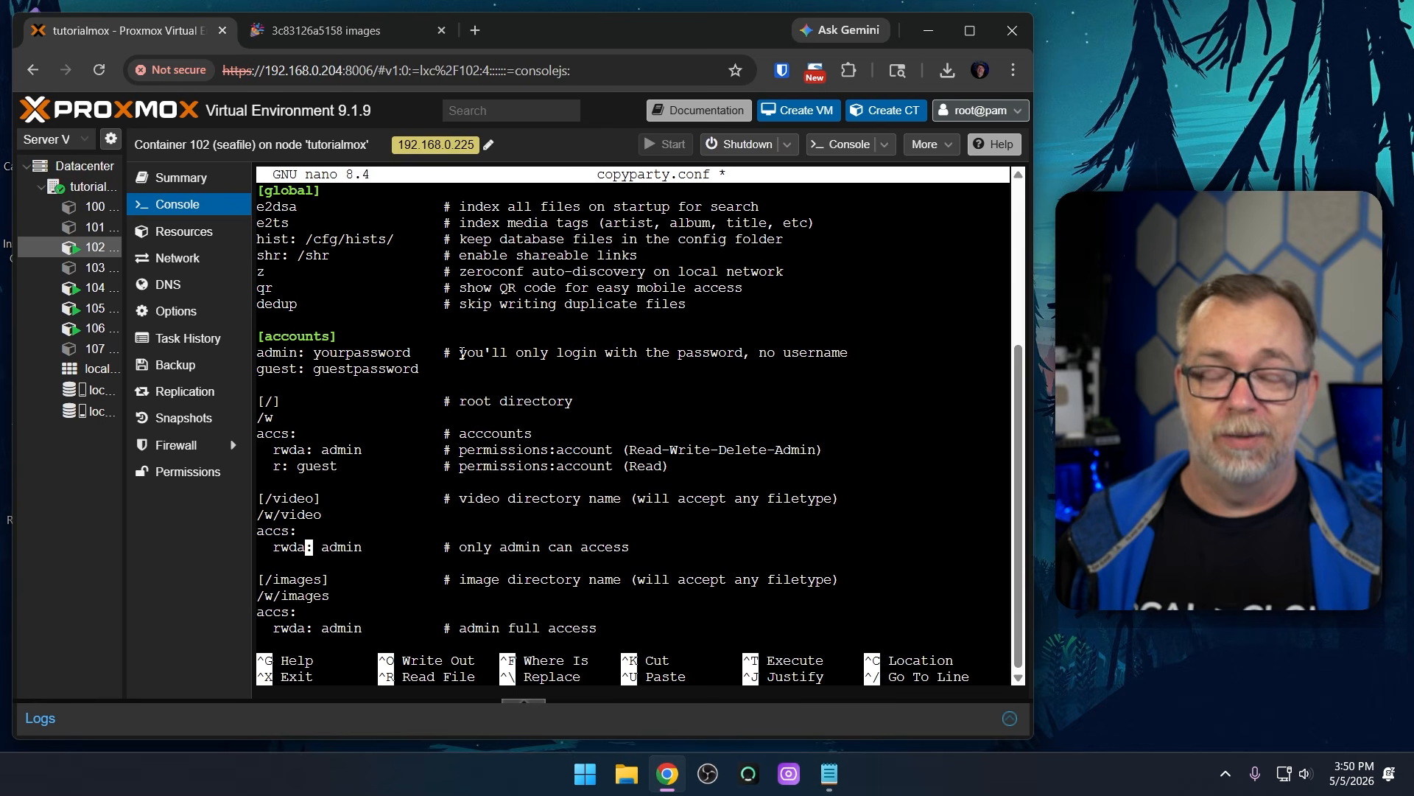
{"action": "key", "text": "Left"}
{"action": "key", "text": "Right"}
{"action": "key", "text": "Right"}
{"action": "key", "text": "Right"}
{"action": "key", "text": "Right"}
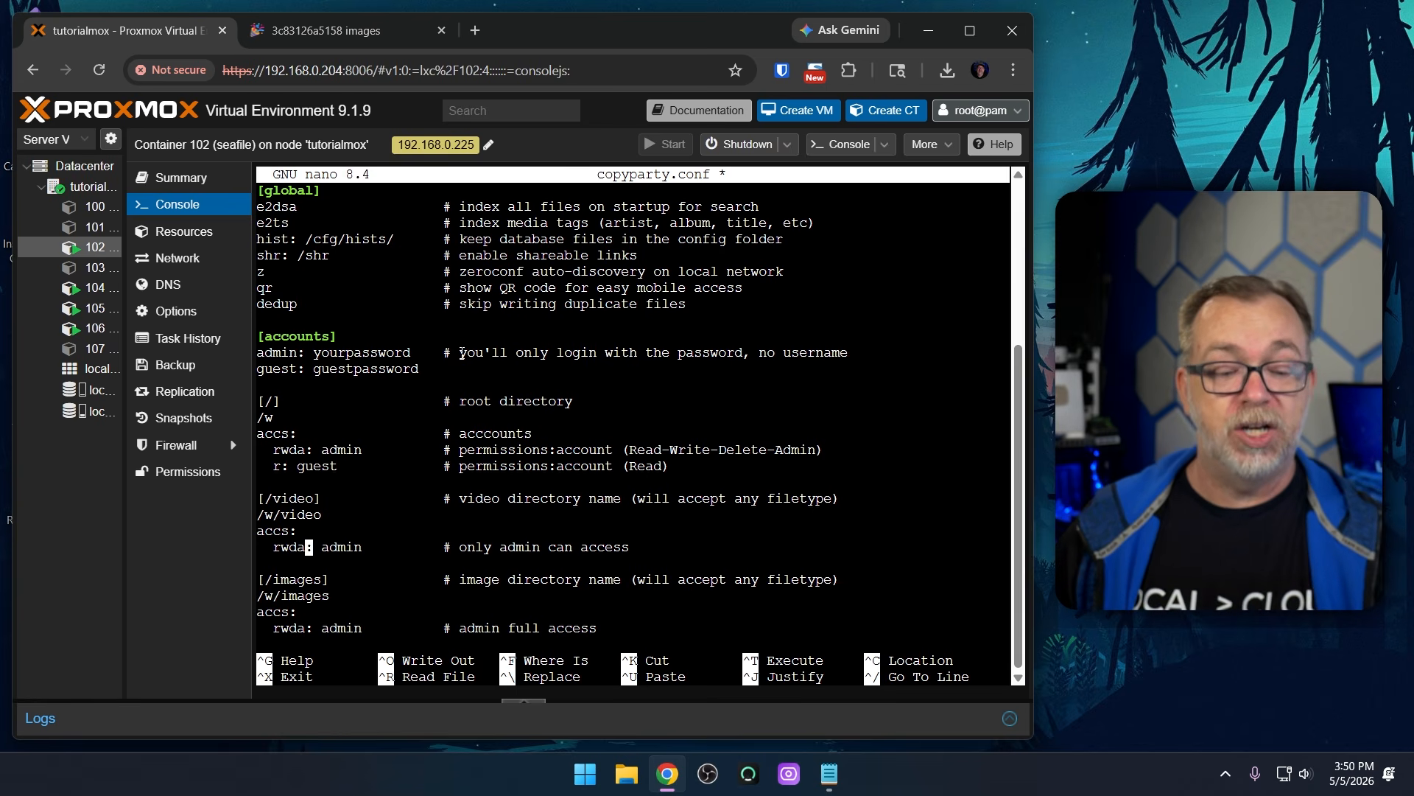
Examine the [/images] section of copyparty.conf, comparing the admin permission line with the wildcard read permission
{"action": "key", "text": "Down"}
{"action": "key", "text": "Down"}
{"action": "key", "text": "Down"}
{"action": "key", "text": "Down"}
{"action": "key", "text": "Down"}
{"action": "key", "text": "Down"}
{"action": "key", "text": "Down"}
{"action": "key", "text": "Down"}
{"action": "key", "text": "Down"}
{"action": "key", "text": "Down"}
{"action": "key", "text": "Down"}
{"action": "key", "text": "Down"}
{"action": "key", "text": "Down"}
{"action": "key", "text": "Down"}
{"action": "key", "text": "Down"}
{"action": "key", "text": "Down"}
{"action": "key", "text": "Down"}
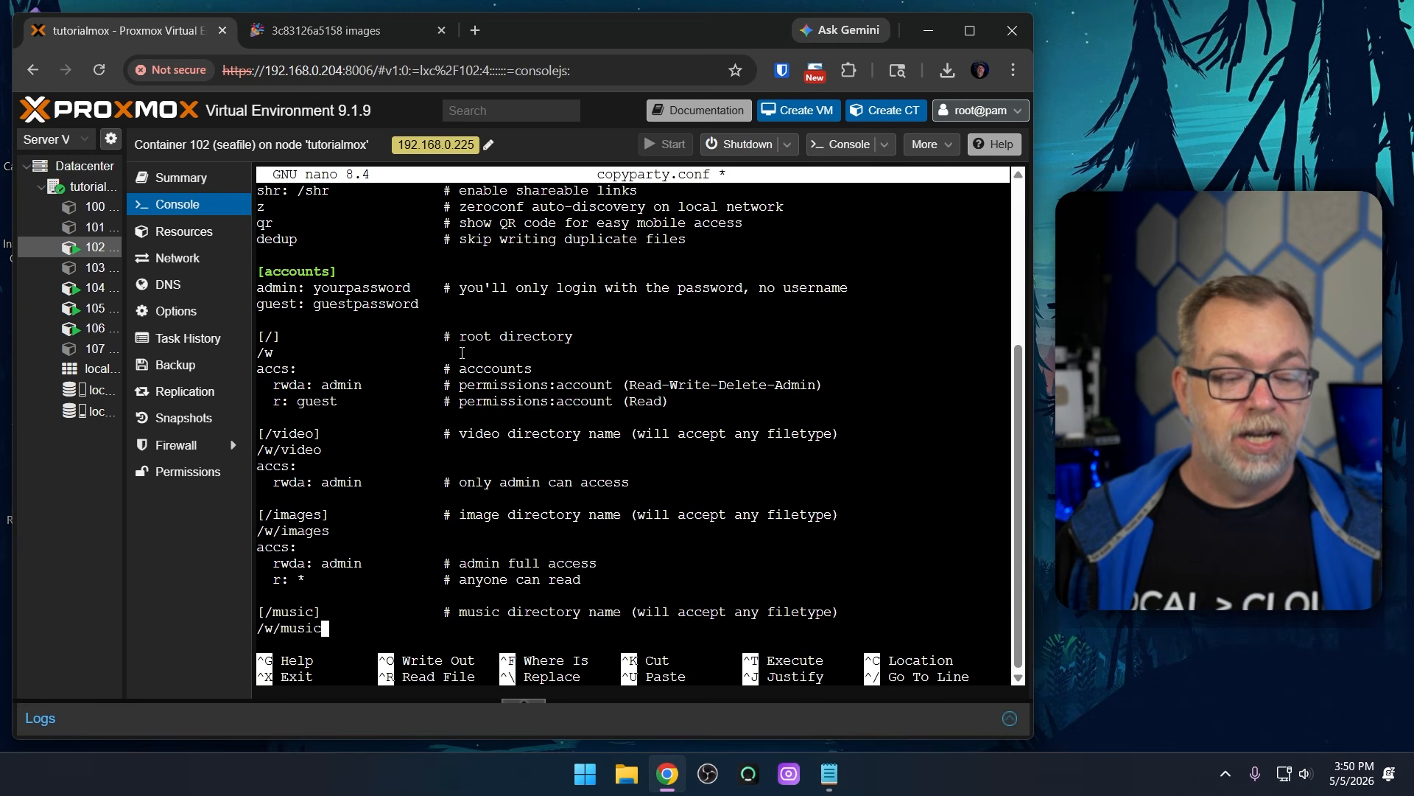
{"action": "key", "text": "Up"}
{"action": "key", "text": "Up"}
{"action": "key", "text": "Up"}
{"action": "key", "text": "Up"}
{"action": "key", "text": "Up"}
{"action": "key", "text": "Up"}
{"action": "key", "text": "Up"}
{"action": "key", "text": "Up"}
{"action": "key", "text": "Up"}
{"action": "key", "text": "Up"}
{"action": "key", "text": "Up"}
{"action": "key", "text": "Up"}
{"action": "key", "text": "Up"}
{"action": "key", "text": "Up"}
{"action": "key", "text": "Up"}
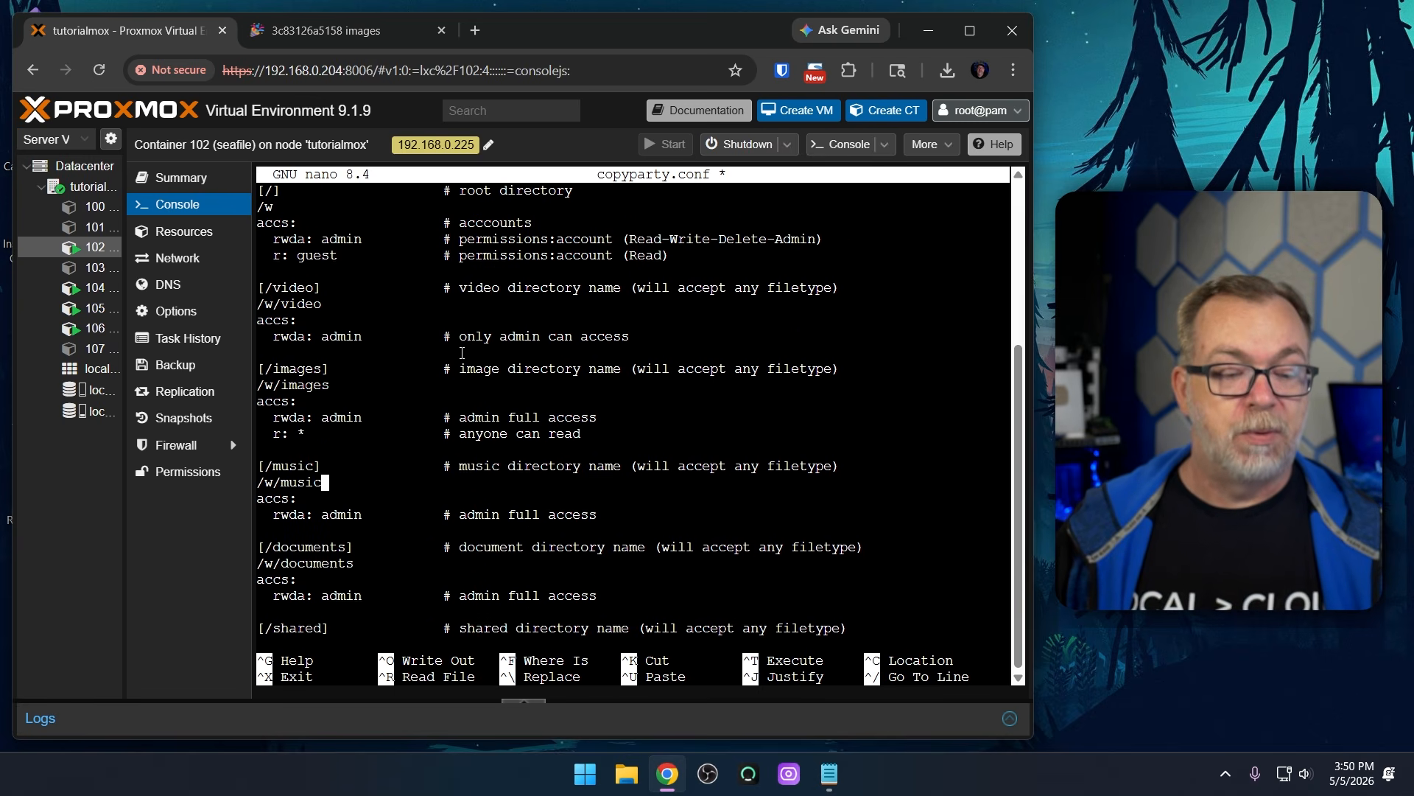
{"action": "key", "text": "Left"}
{"action": "key", "text": "Left"}
{"action": "key", "text": "Left"}
{"action": "key", "text": "Left"}
{"action": "key", "text": "Left"}
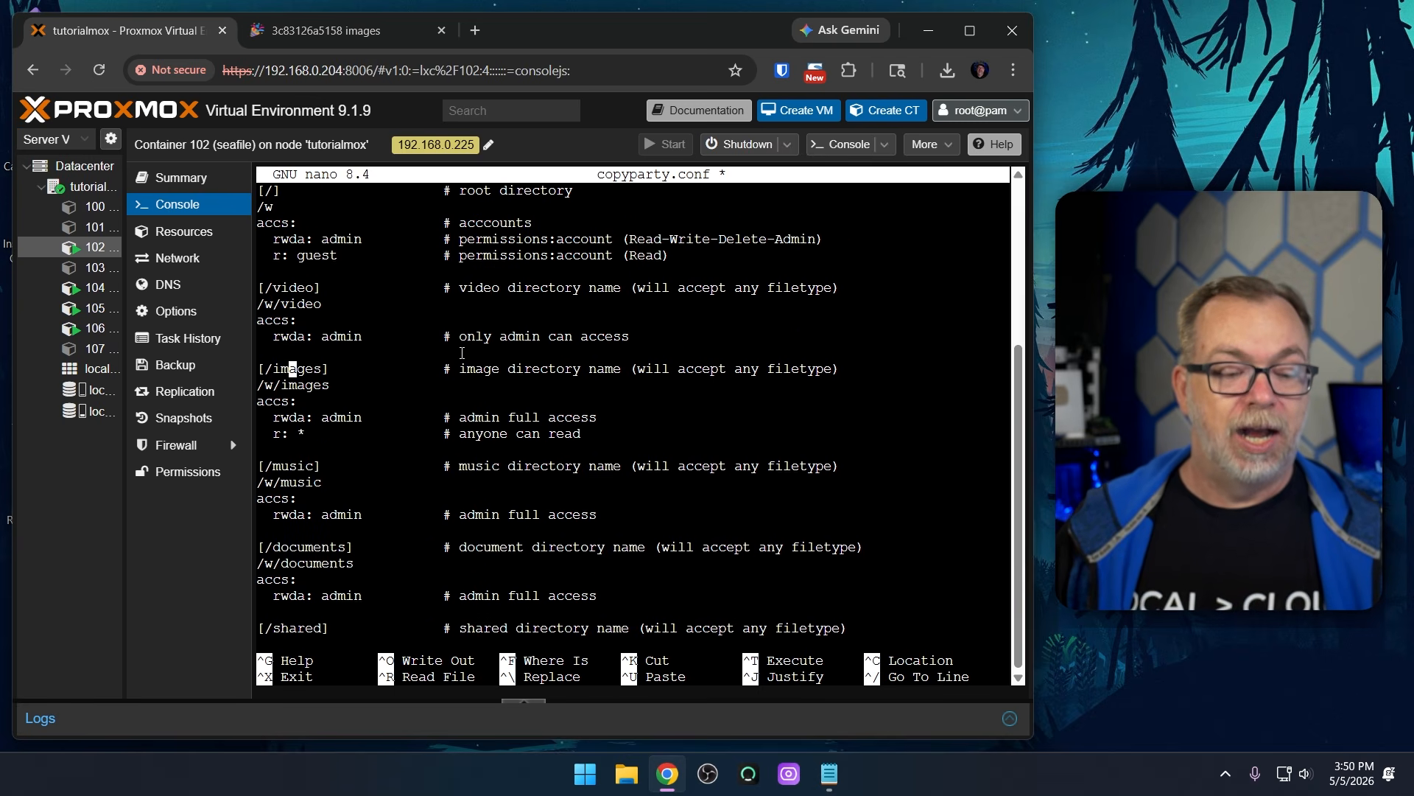
{"action": "key", "text": "Down"}
{"action": "key", "text": "Up"}
{"action": "key", "text": "Left"}
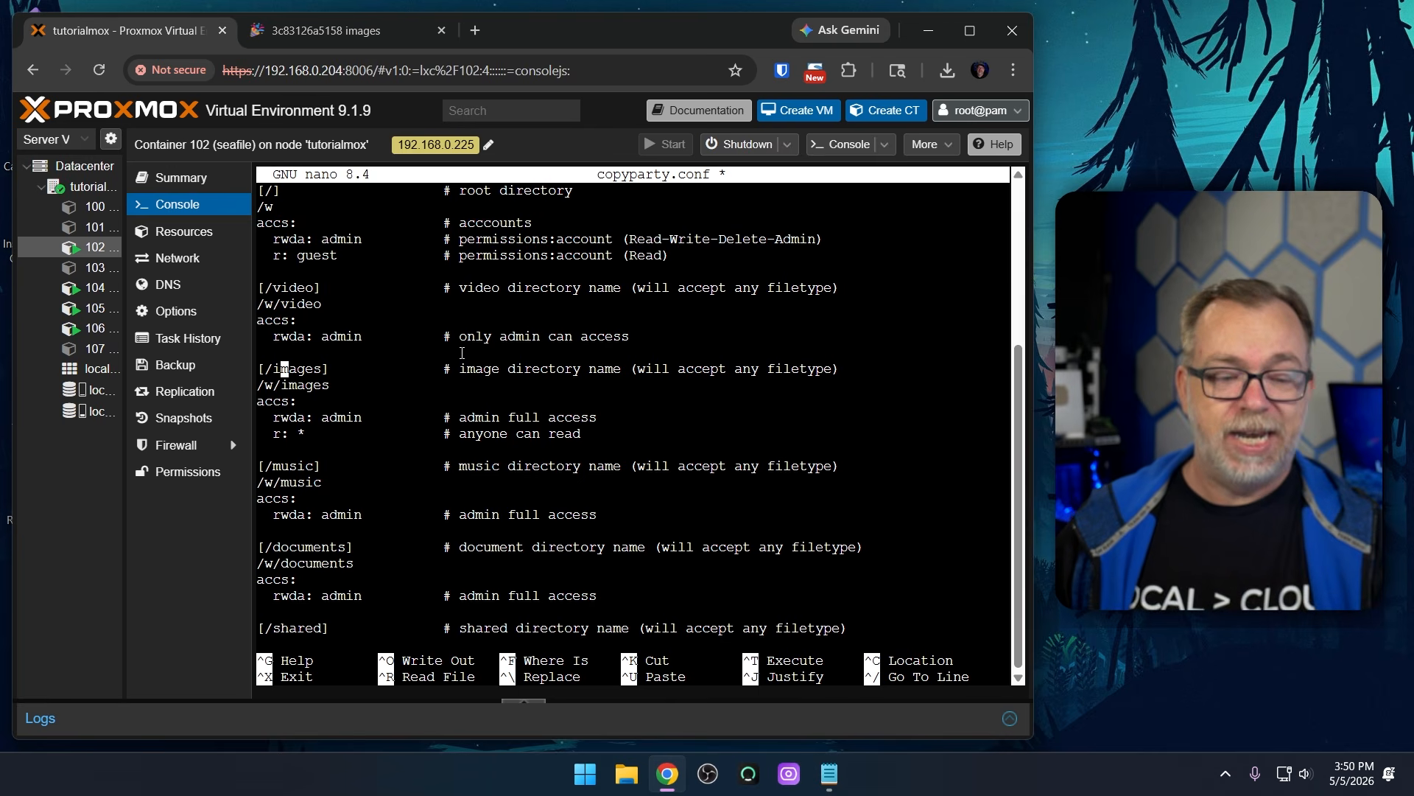
{"action": "key", "text": "Down"}
{"action": "key", "text": "Down"}
{"action": "key", "text": "Down"}
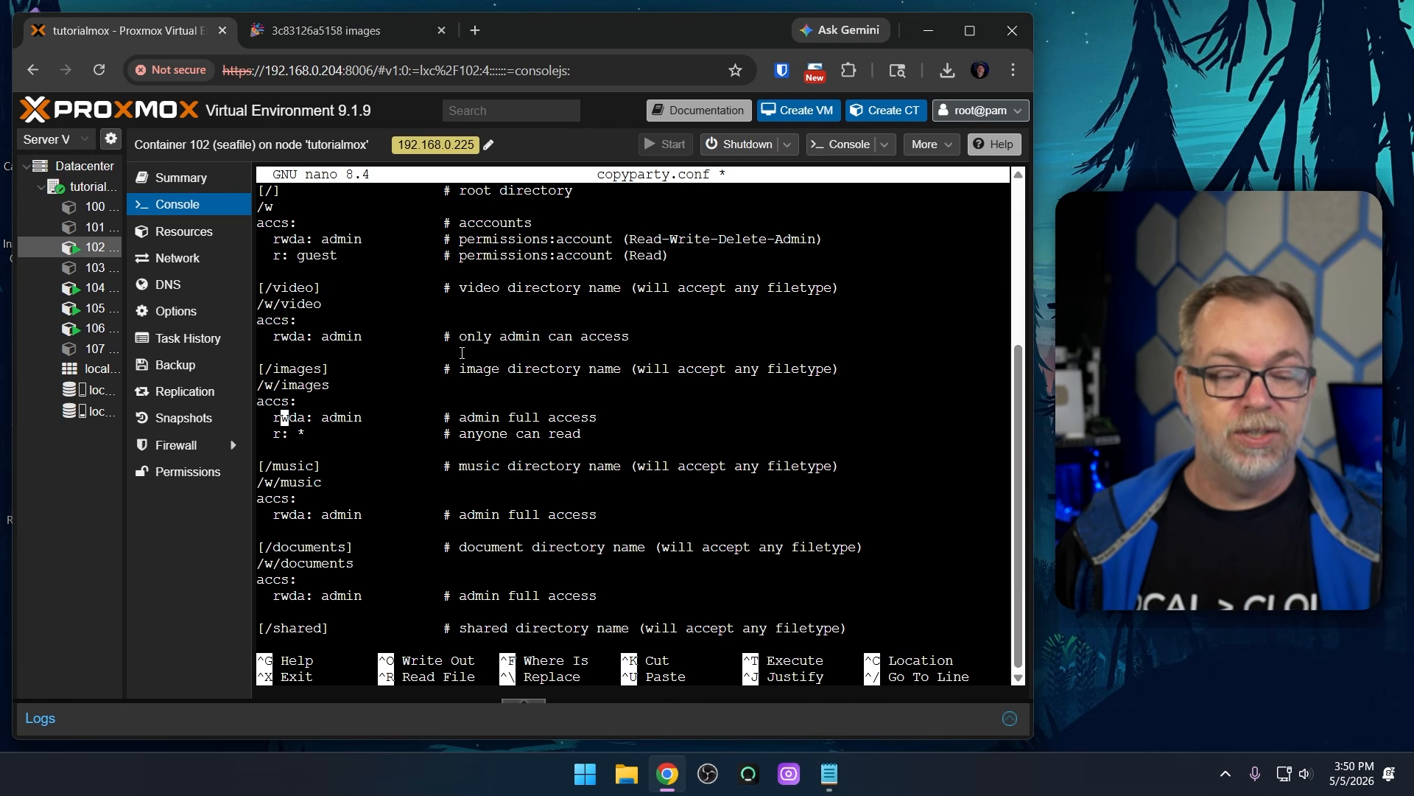
{"action": "key", "text": "Right"}
{"action": "key", "text": "Right"}
{"action": "key", "text": "Right"}
{"action": "key", "text": "Right"}
{"action": "key", "text": "Right"}
{"action": "key", "text": "Right"}
{"action": "key", "text": "Left"}
{"action": "key", "text": "Left"}
{"action": "key", "text": "Left"}
{"action": "key", "text": "Left"}
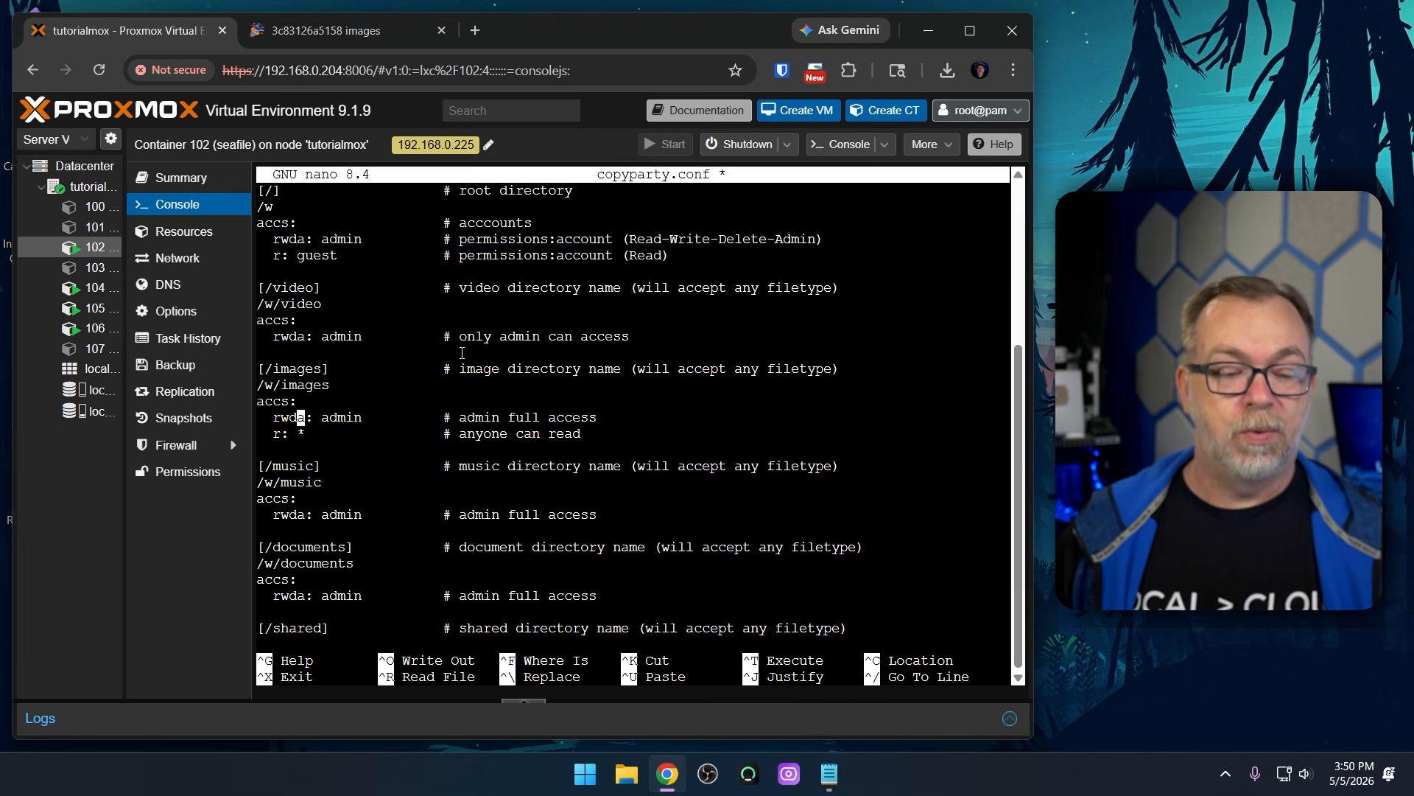
{"action": "key", "text": "Left"}
{"action": "key", "text": "Down"}
{"action": "key", "text": "Right"}
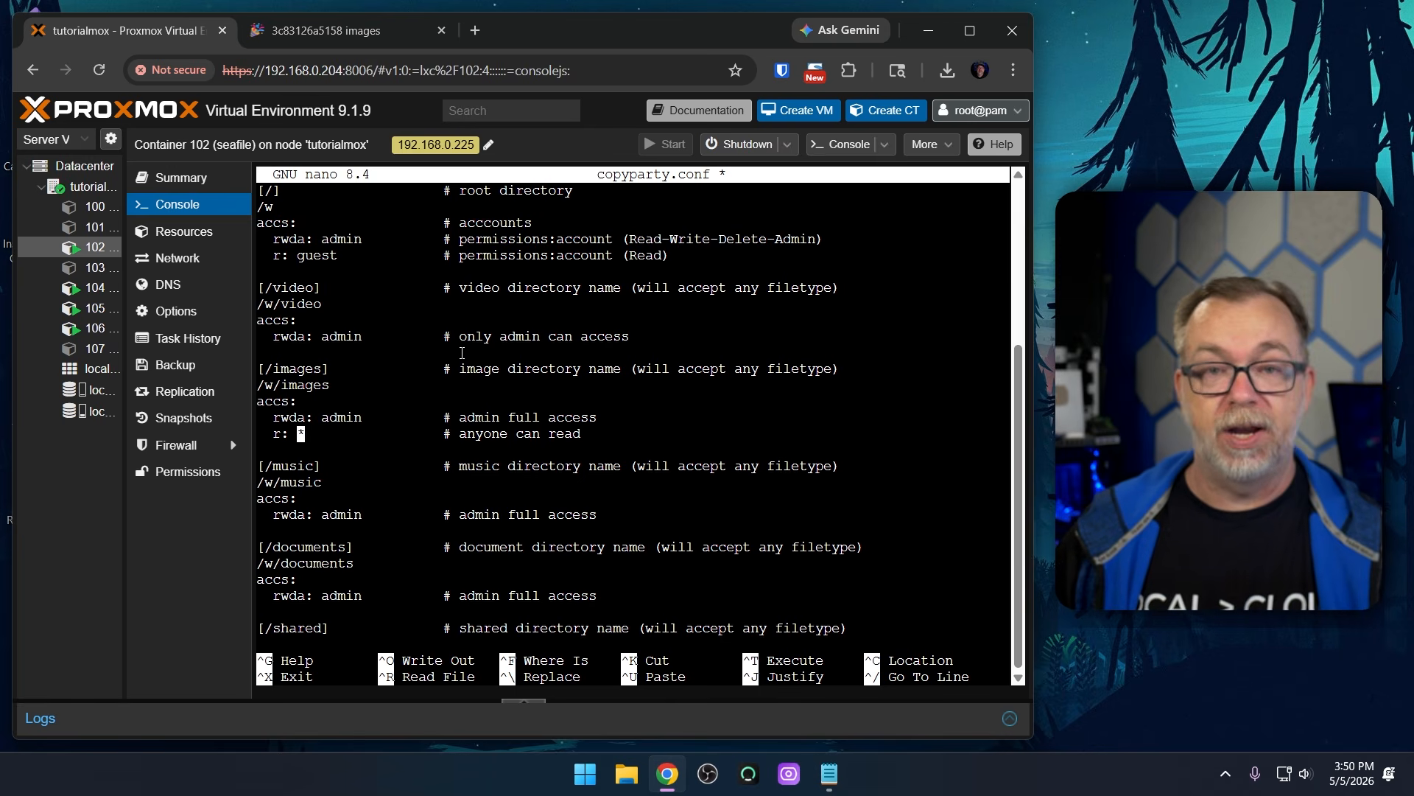
{"action": "key", "text": "Left"}
{"action": "key", "text": "Left"}
{"action": "key", "text": "Left"}
Examine the [/music], [/documents] and [/shared] sections of copyparty.conf, down to the shared directory's wildcard read-write permission
{"action": "key", "text": "Down"}
{"action": "key", "text": "Down"}
{"action": "key", "text": "Down"}
{"action": "key", "text": "Down"}
{"action": "key", "text": "Down"}
{"action": "key", "text": "Down"}
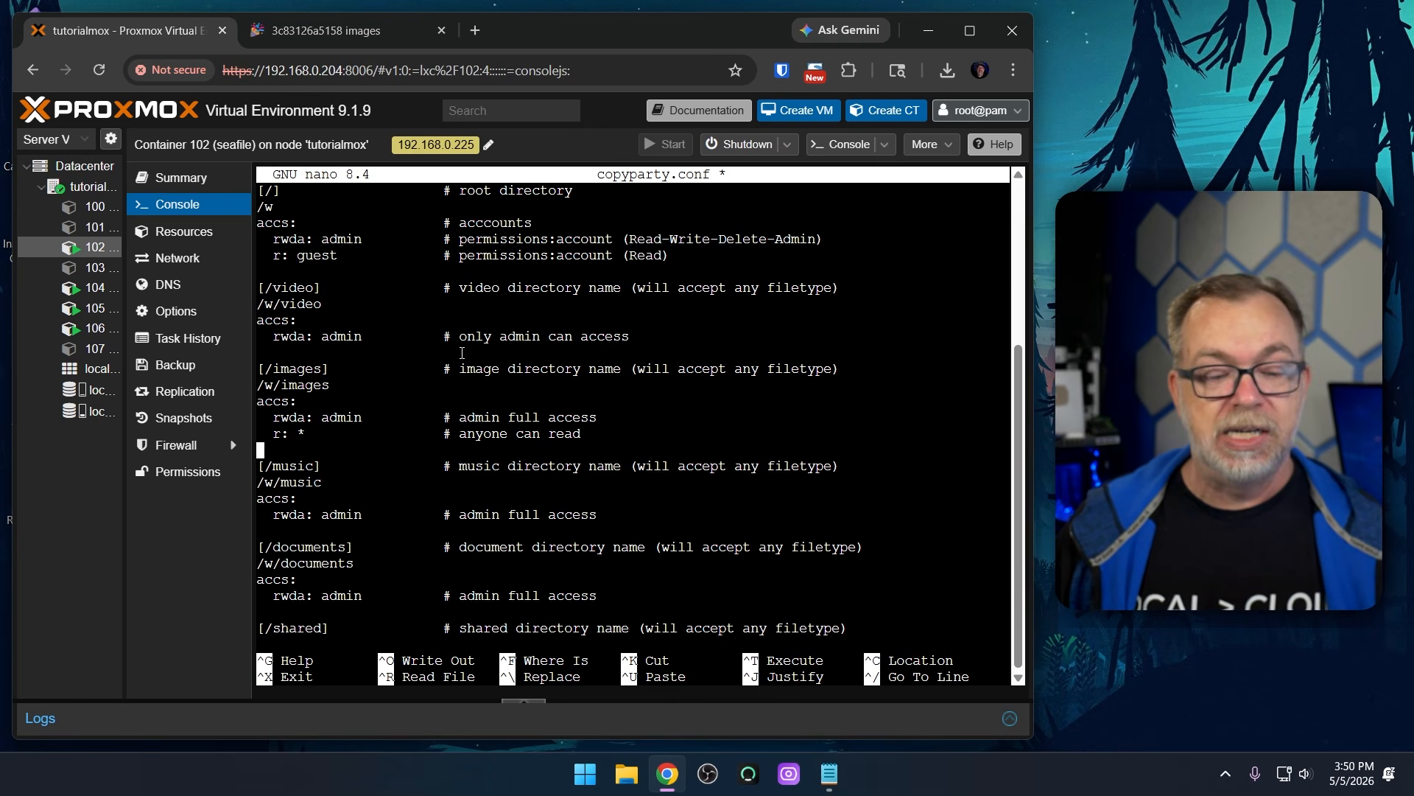
{"action": "key", "text": "Up"}
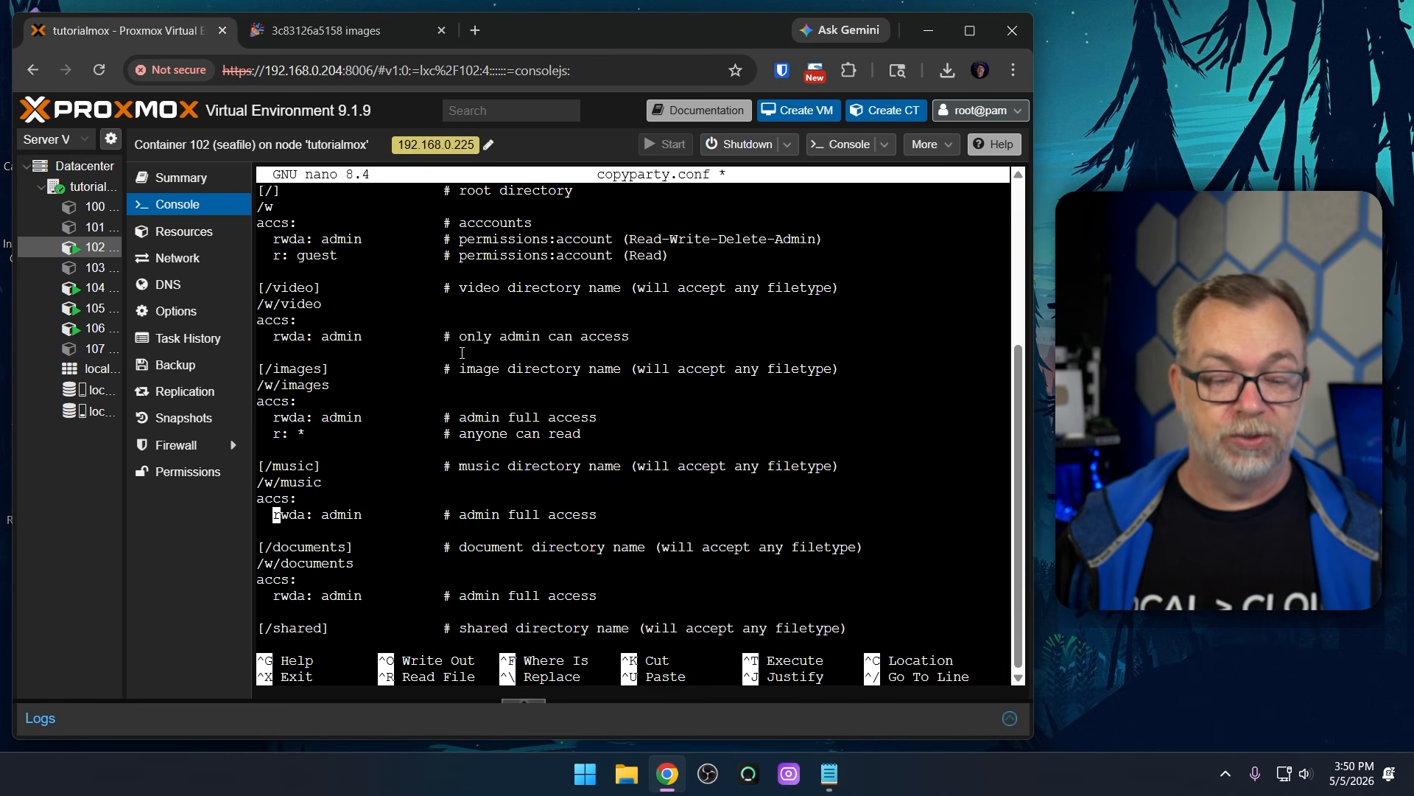
{"action": "key", "text": "Down"}
{"action": "key", "text": "Down"}
{"action": "key", "text": "Down"}
{"action": "key", "text": "Down"}
{"action": "key", "text": "Down"}
{"action": "key", "text": "Down"}
{"action": "key", "text": "Down"}
{"action": "key", "text": "Down"}
{"action": "key", "text": "Down"}
{"action": "key", "text": "Down"}
{"action": "key", "text": "Down"}
{"action": "key", "text": "Down"}
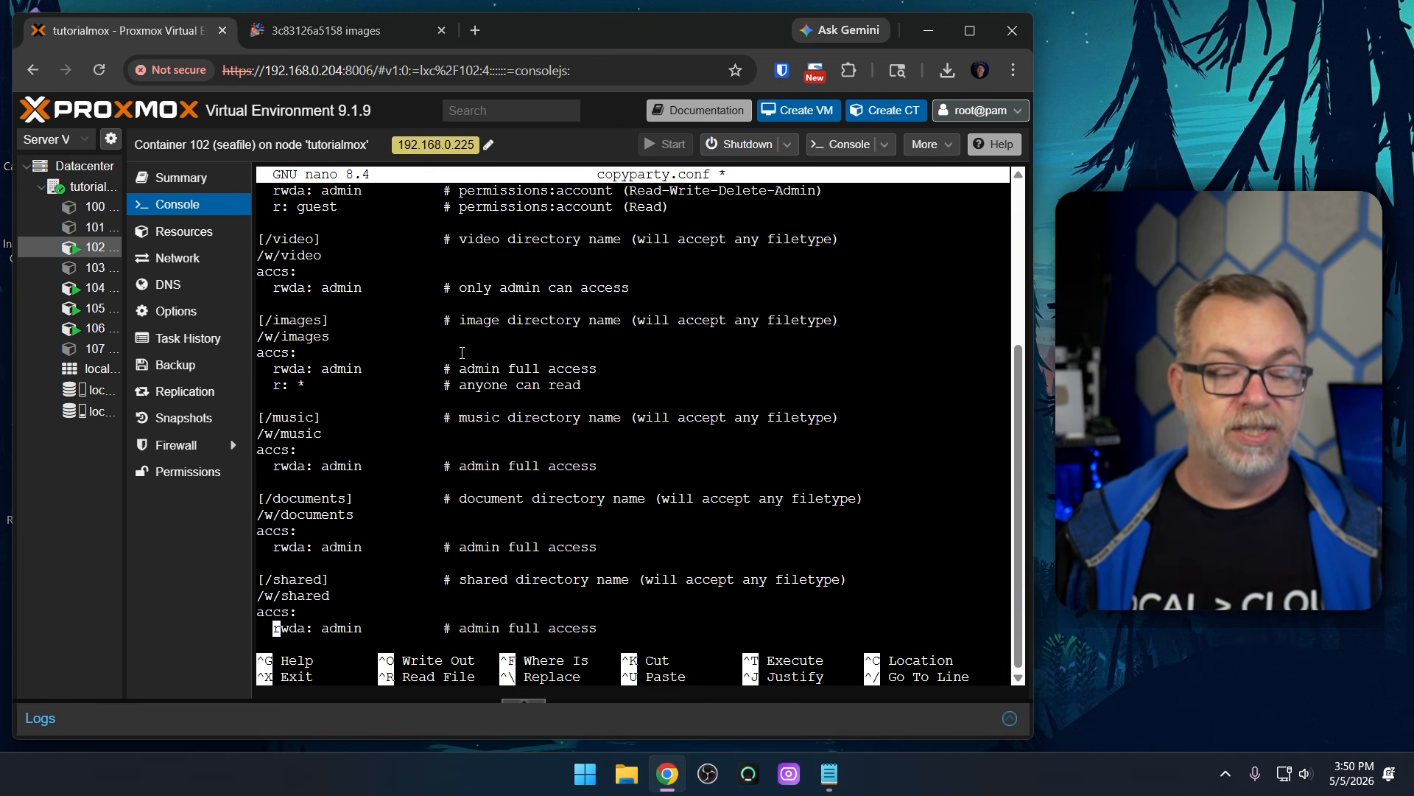
{"action": "key", "text": "Up"}
{"action": "key", "text": "Up"}
{"action": "key", "text": "Up"}
{"action": "key", "text": "Up"}
{"action": "key", "text": "Up"}
{"action": "key", "text": "Down"}
{"action": "key", "text": "Down"}
{"action": "key", "text": "Down"}
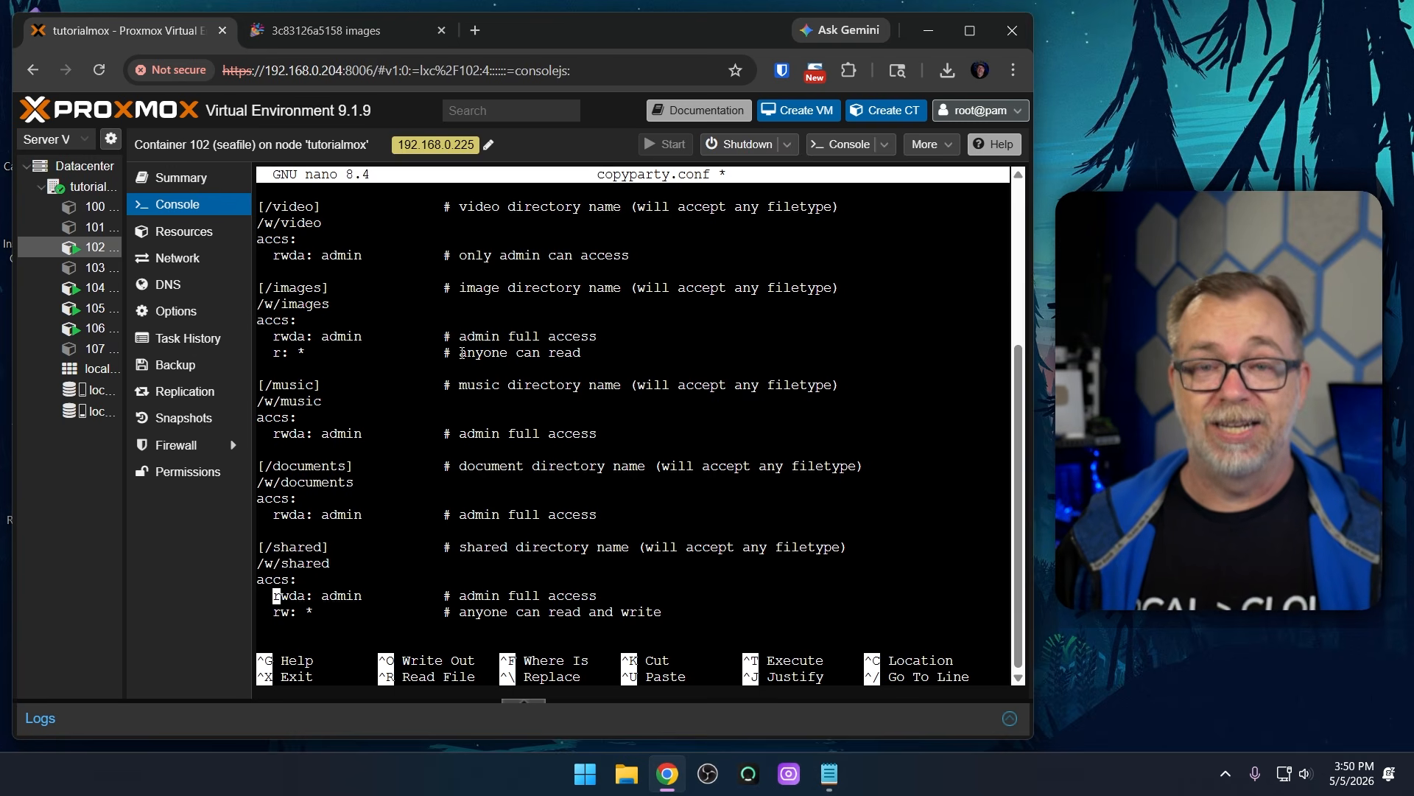
{"action": "key", "text": "Down"}
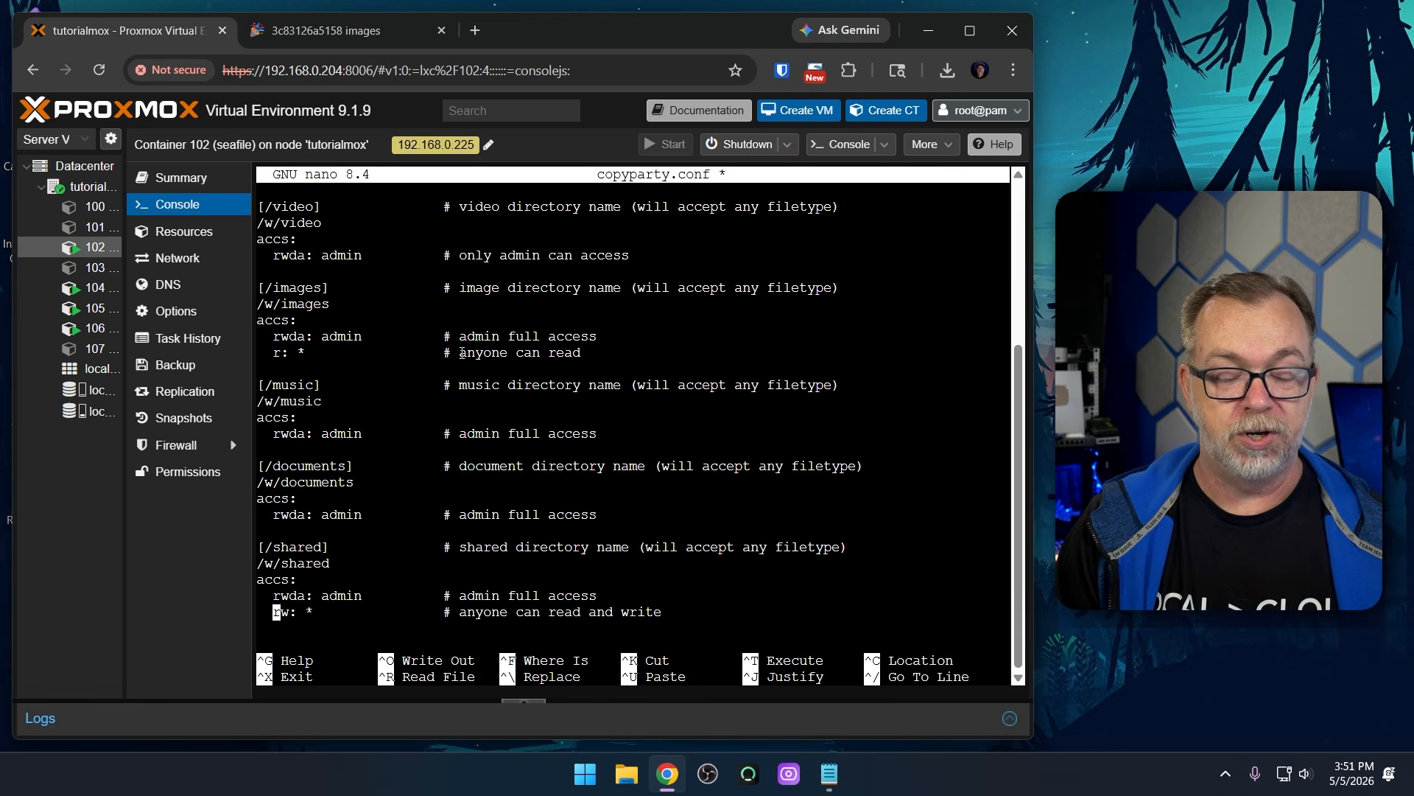
Save copyparty.conf, exit nano and clear the console
{"action": "key", "text": "ctrl+o"}
{"action": "key", "text": "Return"}
{"action": "key", "text": "ctrl+x"}
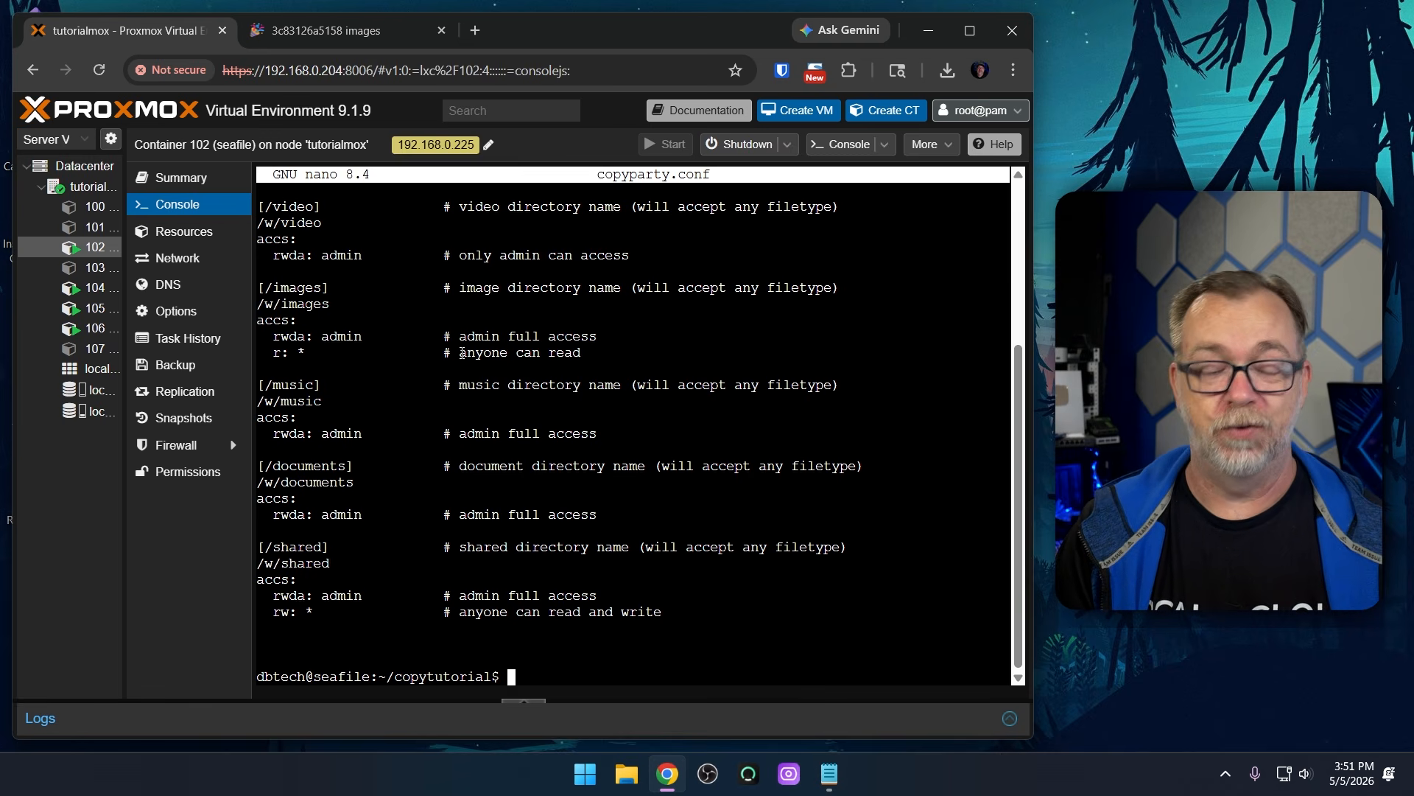
{"action": "key", "text": "ctrl+l"}
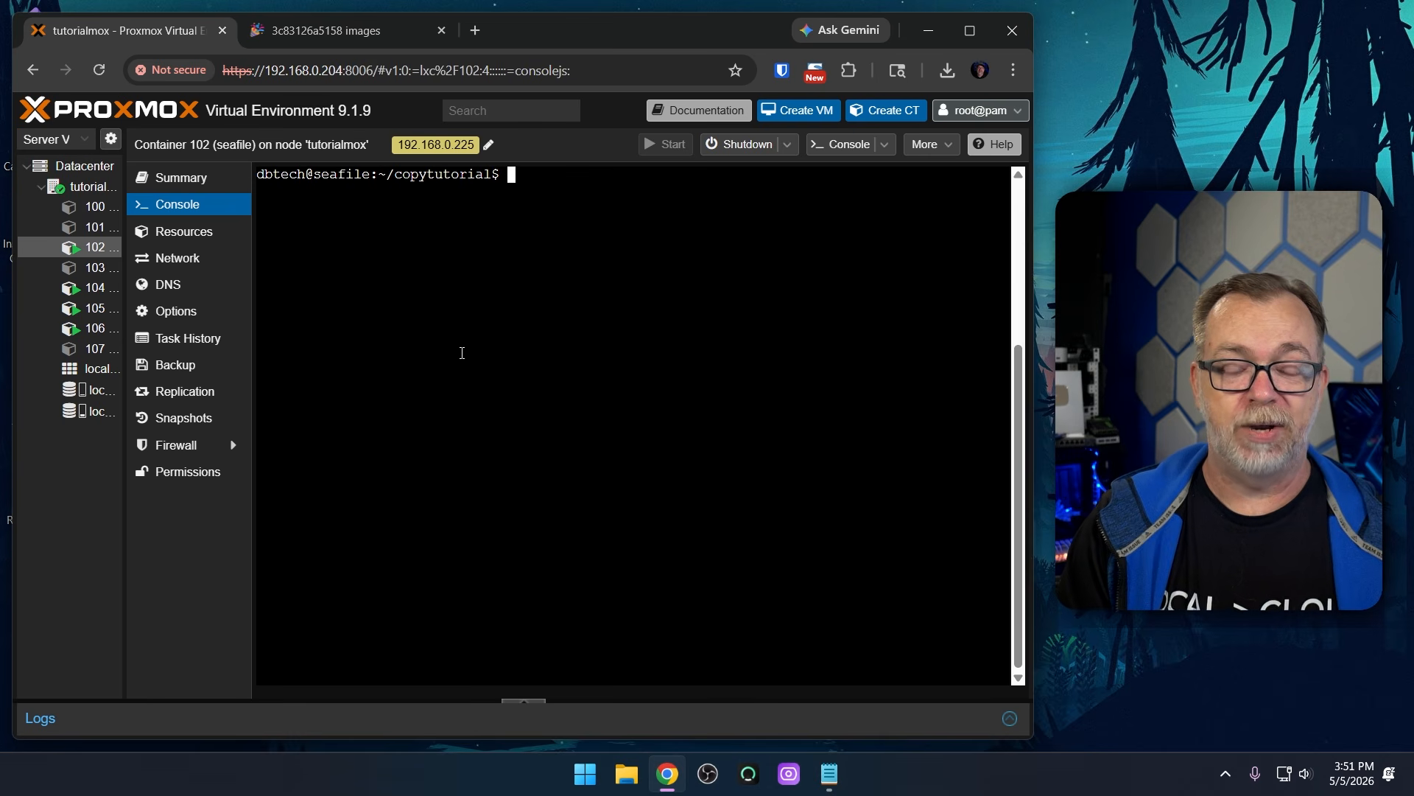
List the project folder's files and try to start the copyparty container in the background with docker compose up -d
{"action": "type", "text": "ls"}
{"action": "key", "text": "Return"}
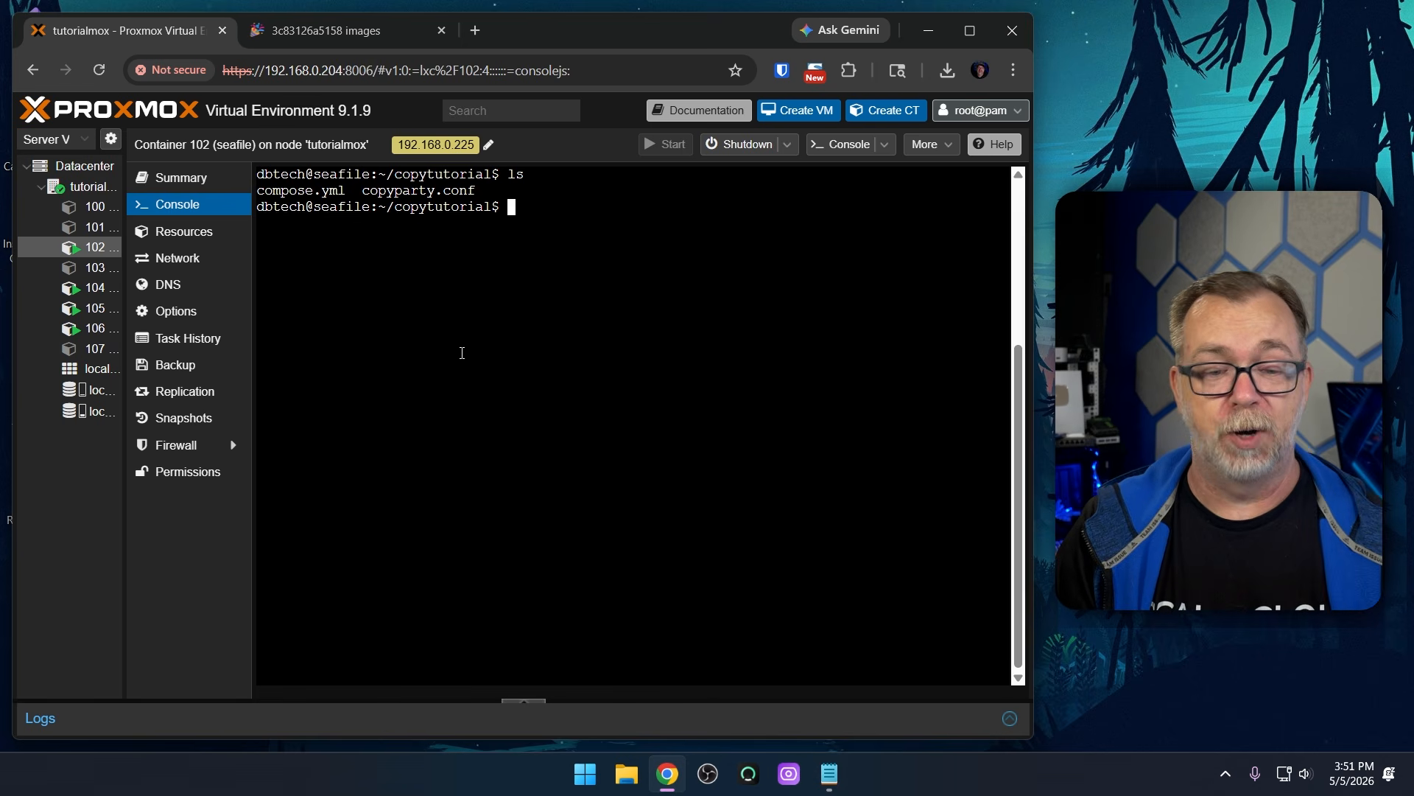
{"action": "type", "text": "docker compose up -d"}
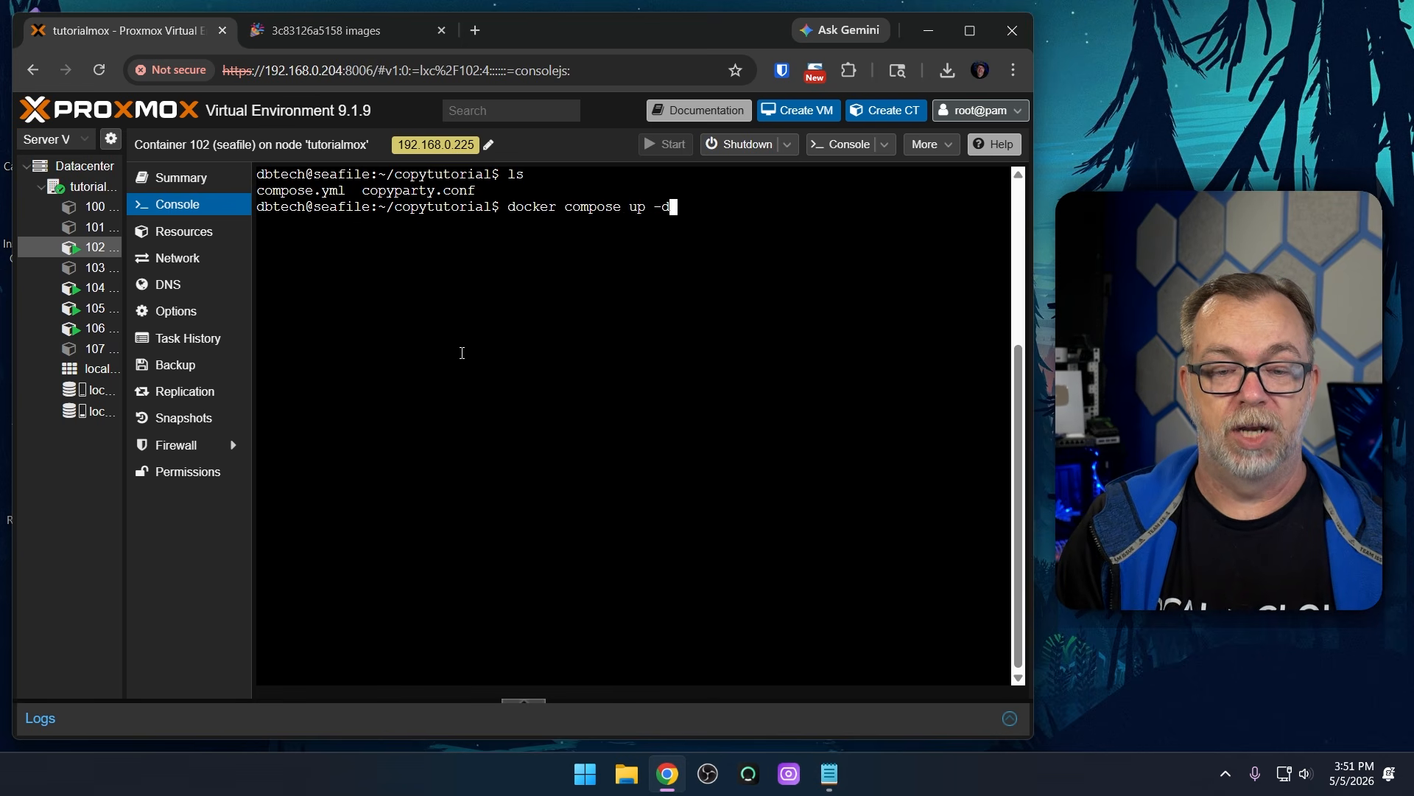
{"action": "key", "text": "Return"}
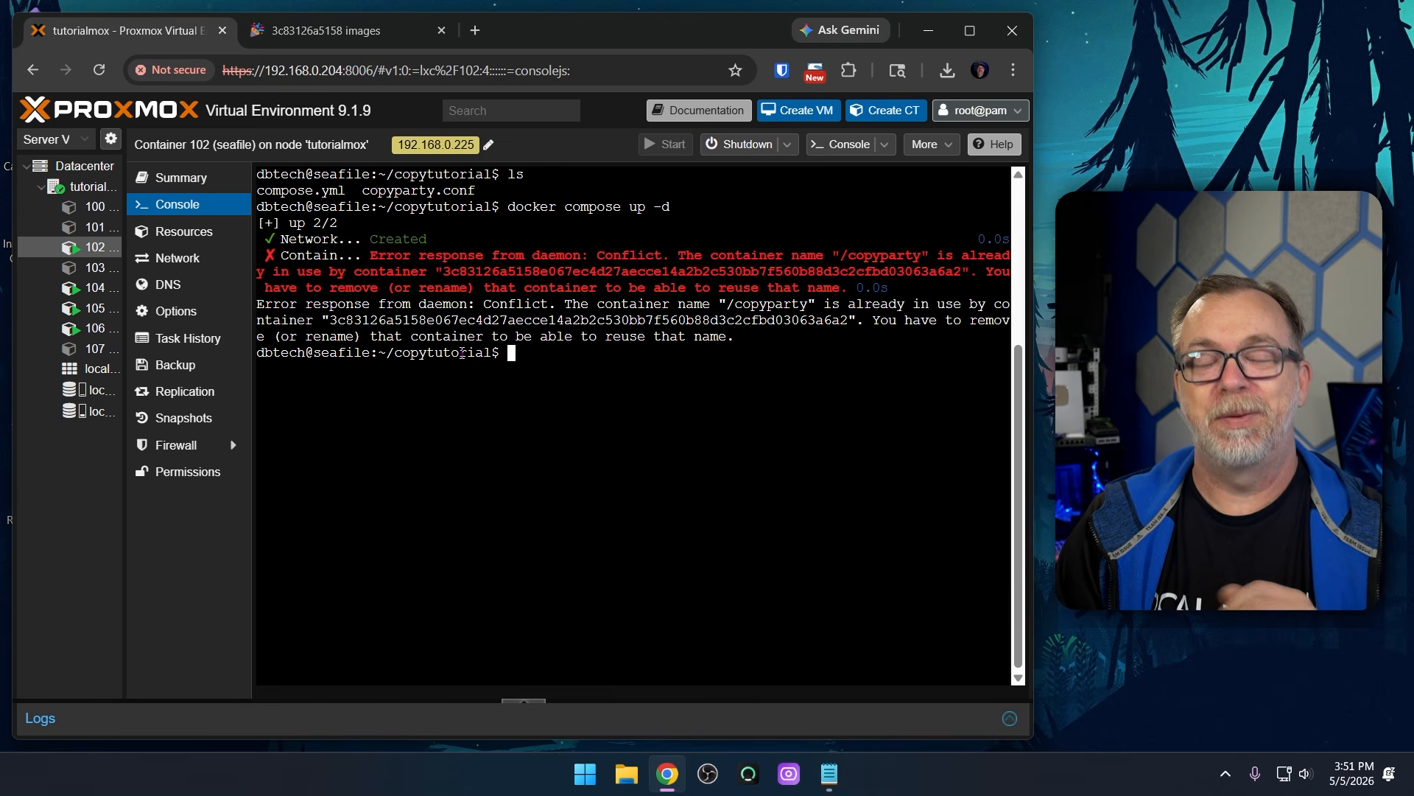
Reopen compose.yml in nano, set container_name to copypartytutorial, and save and exit the file
{"action": "key", "text": "Up"}
{"action": "key", "text": "Up"}
{"action": "key", "text": "Up"}
{"action": "key", "text": "Up"}
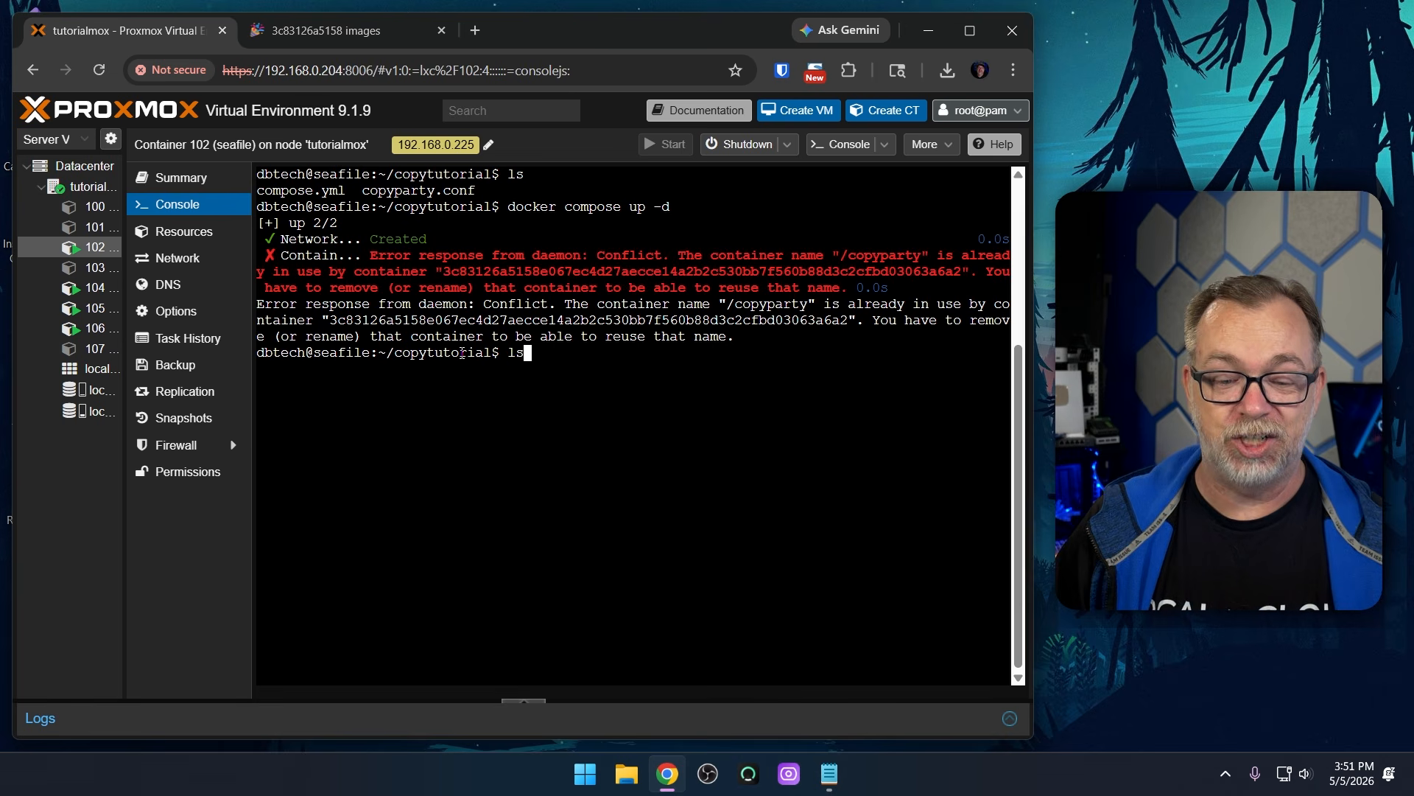
{"action": "key", "text": "Return"}
{"action": "key", "text": "Down"}
{"action": "key", "text": "Down"}
{"action": "key", "text": "Down"}
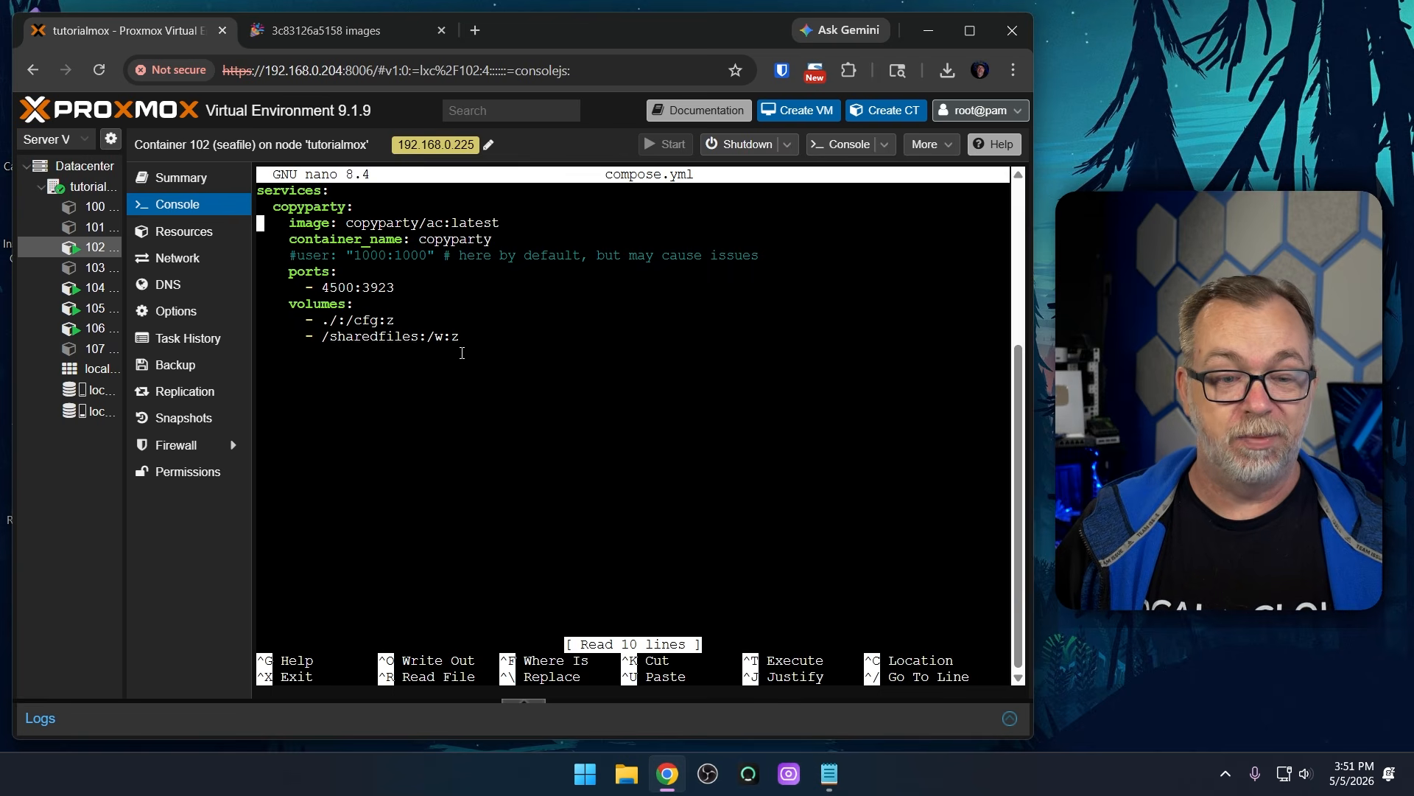
{"action": "key", "text": "End"}
{"action": "type", "text": "tutui"}
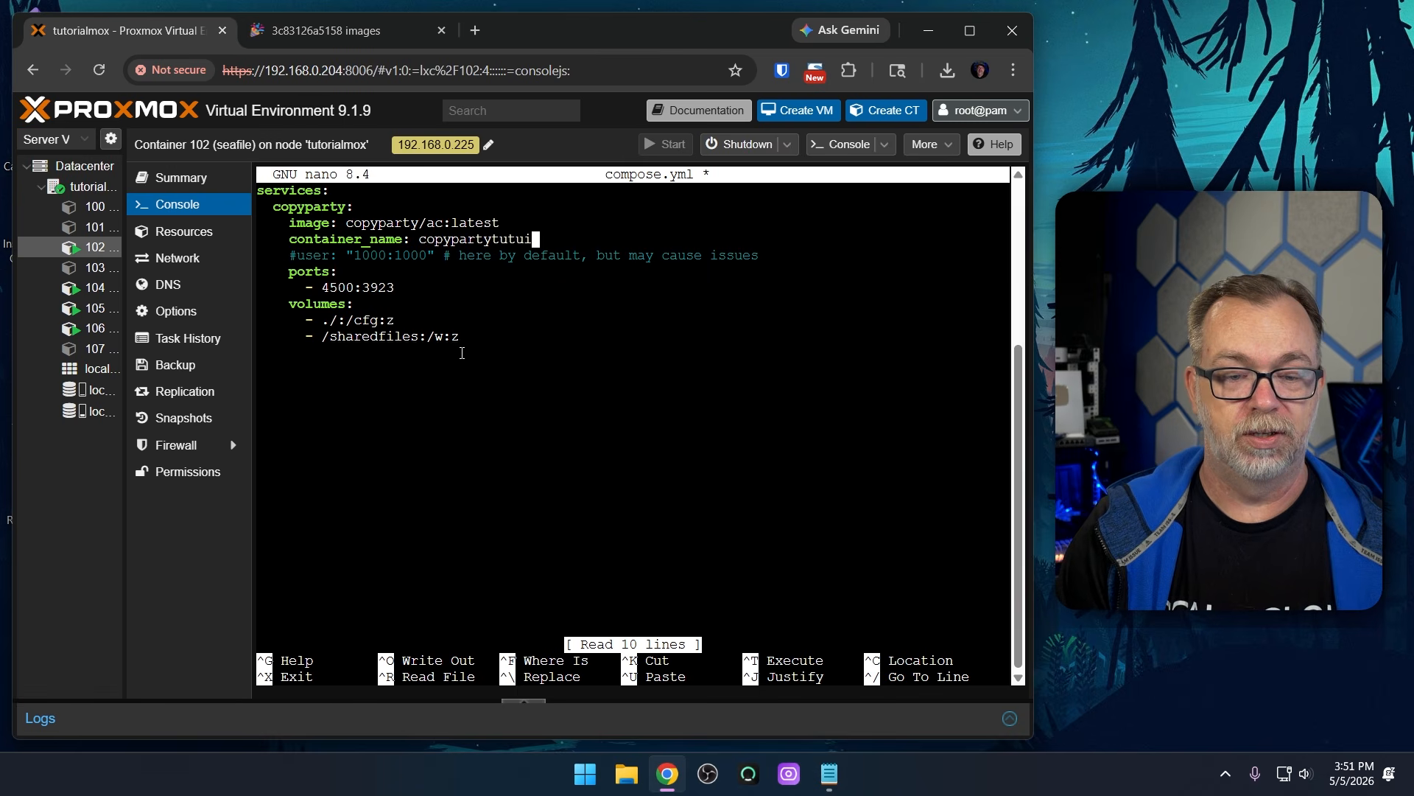
{"action": "key", "text": "BackSpace"}
{"action": "type", "text": "orial"}
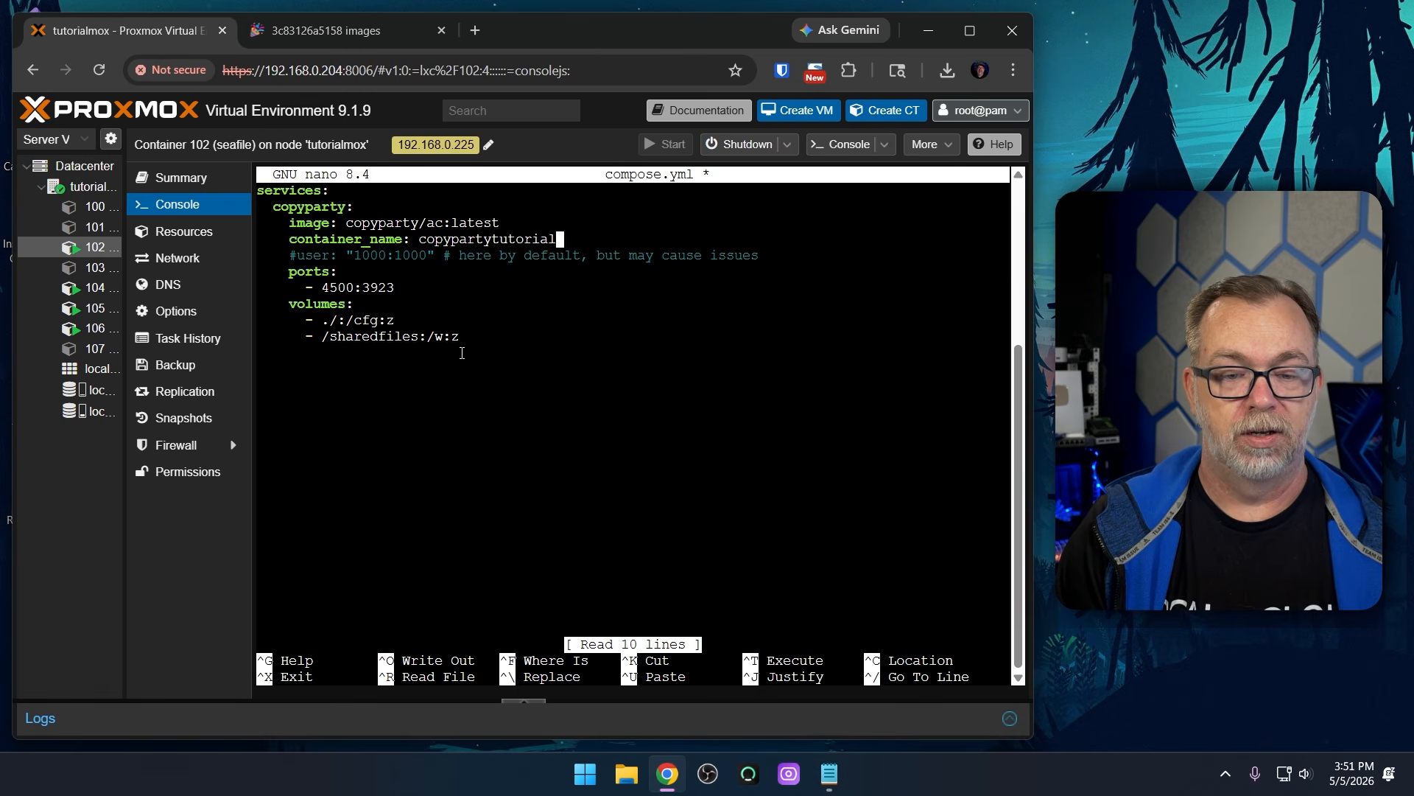
{"action": "key", "text": "ctrl+s"}
{"action": "key", "text": "ctrl+x"}
Start the container in the background with docker compose up -d, and list the project folder's files in a cleared console
{"action": "type", "text": "ls"}
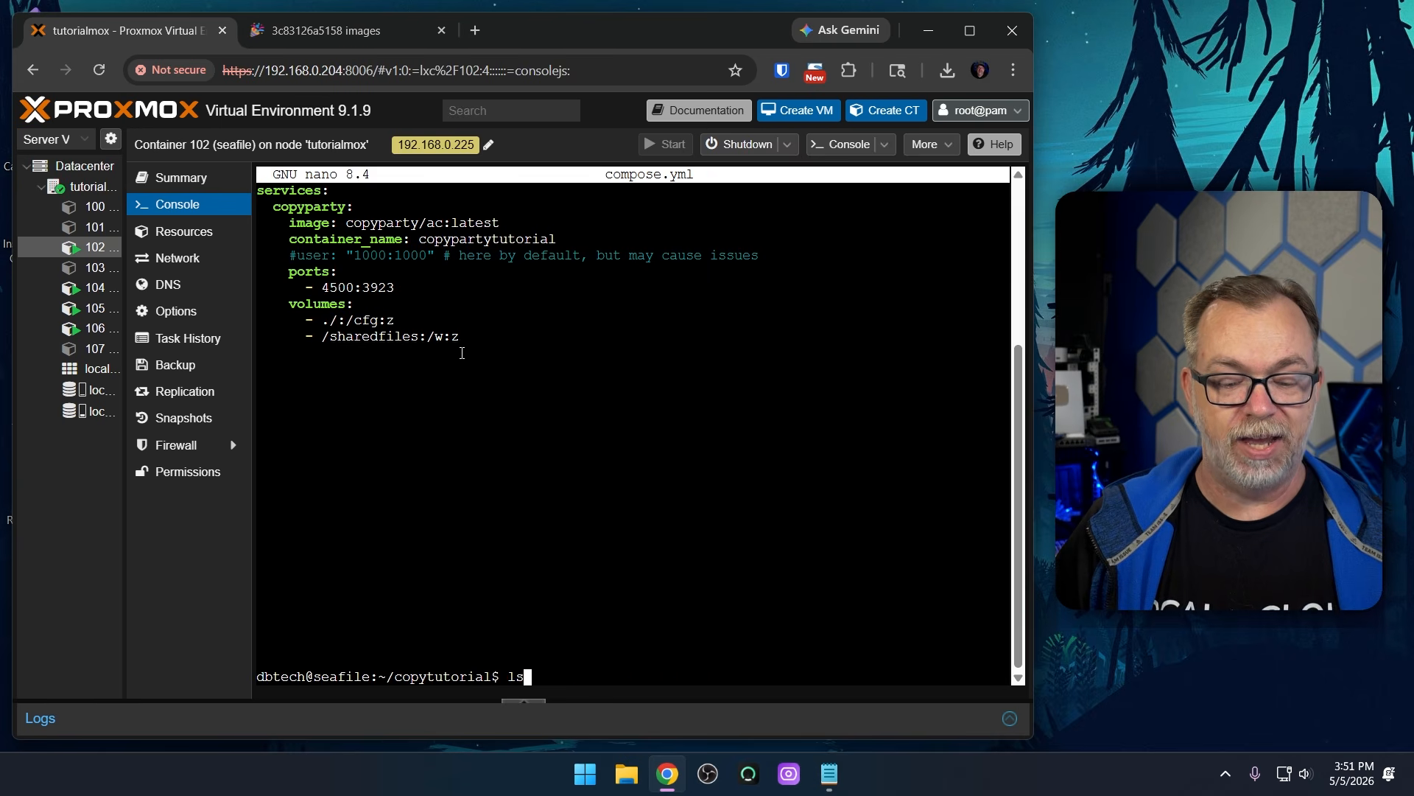
{"action": "key", "text": "Up"}
{"action": "key", "text": "Return"}
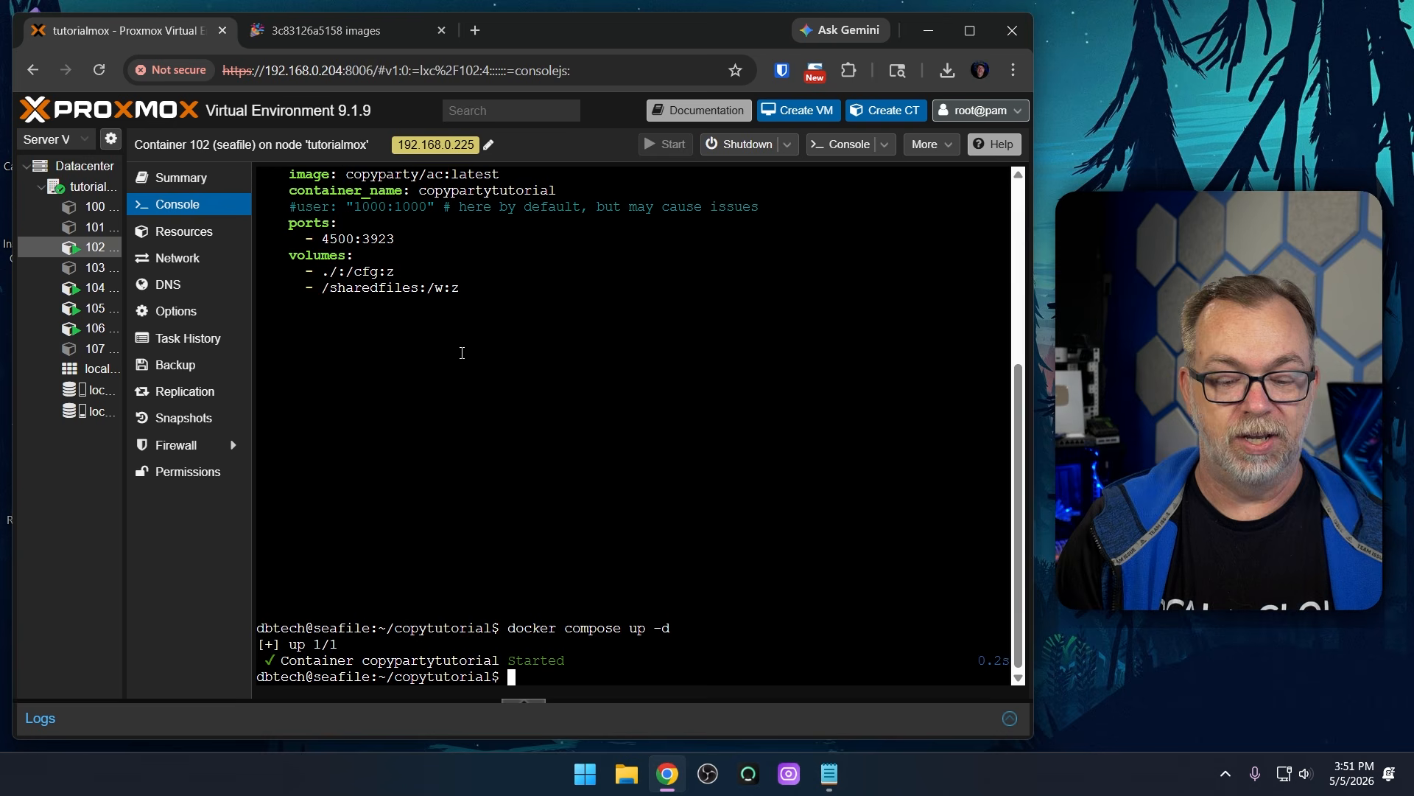
{"action": "key", "text": "ctrl+l"}
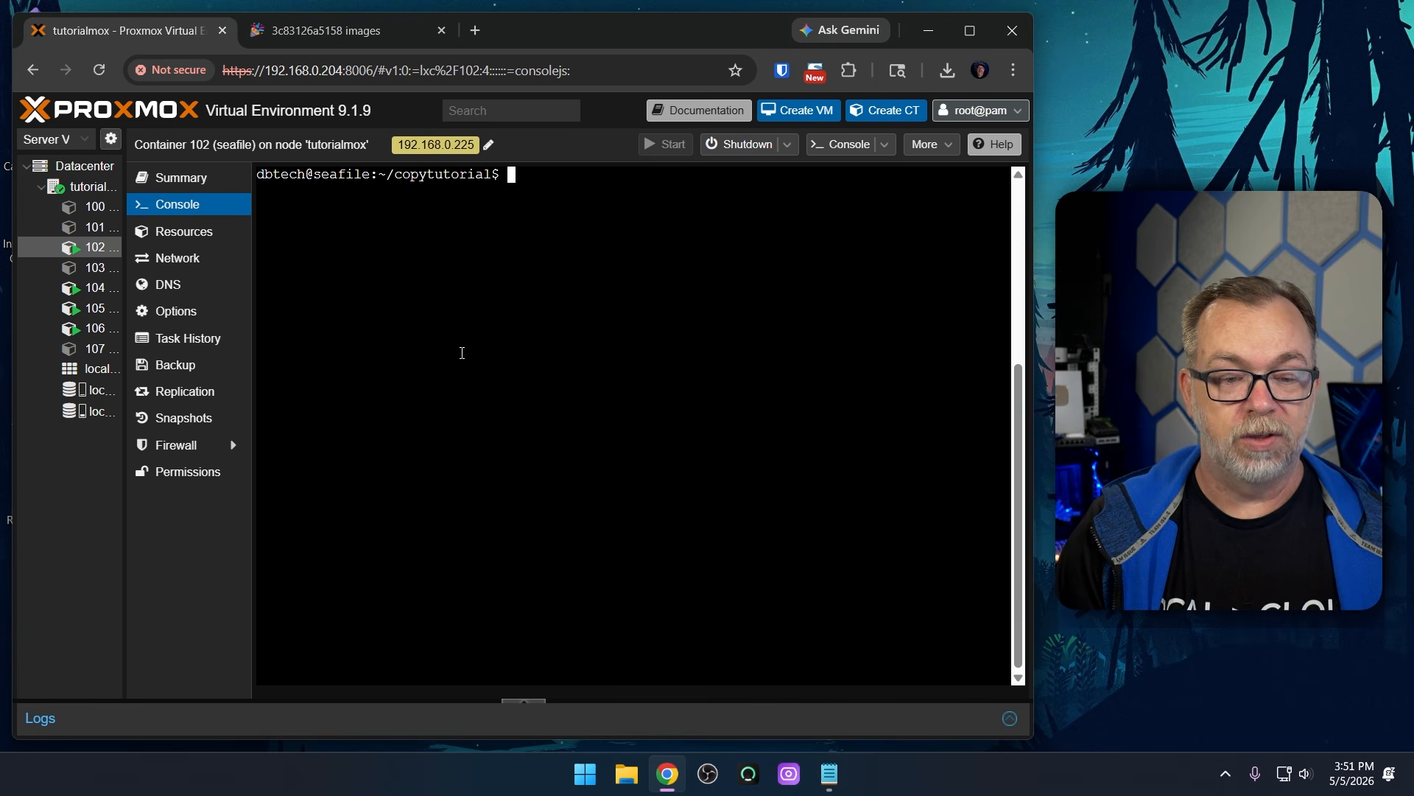
{"action": "type", "text": "ls"}
{"action": "key", "text": "Return"}
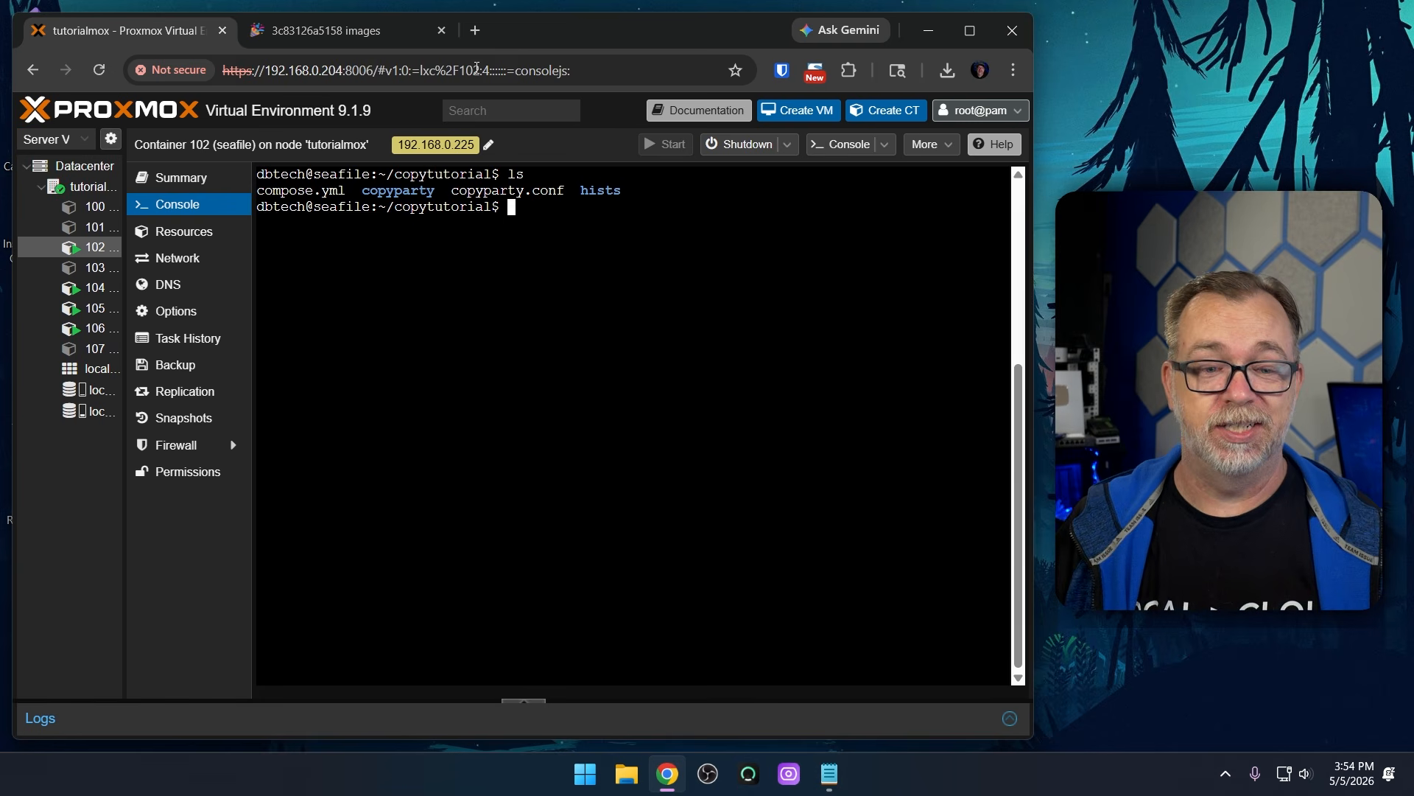
Load 192.168.0.225:4500 in a new browser tab and open the /images/ share without logging in
{"action": "left_click", "coordinate": [479, 32]}
{"action": "type", "text": "192.168.0.225:"}
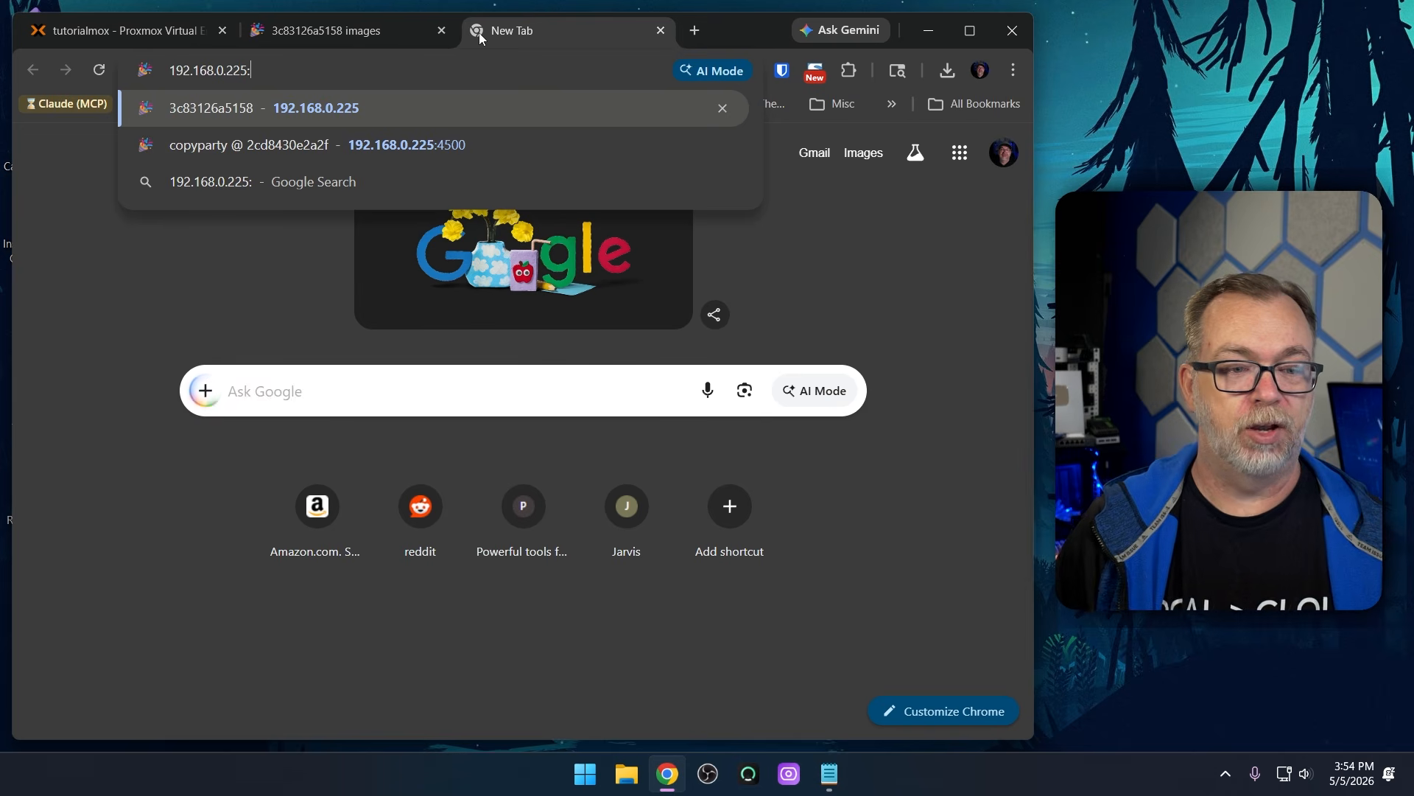
{"action": "type", "text": "45"}
{"action": "key", "text": "Return"}
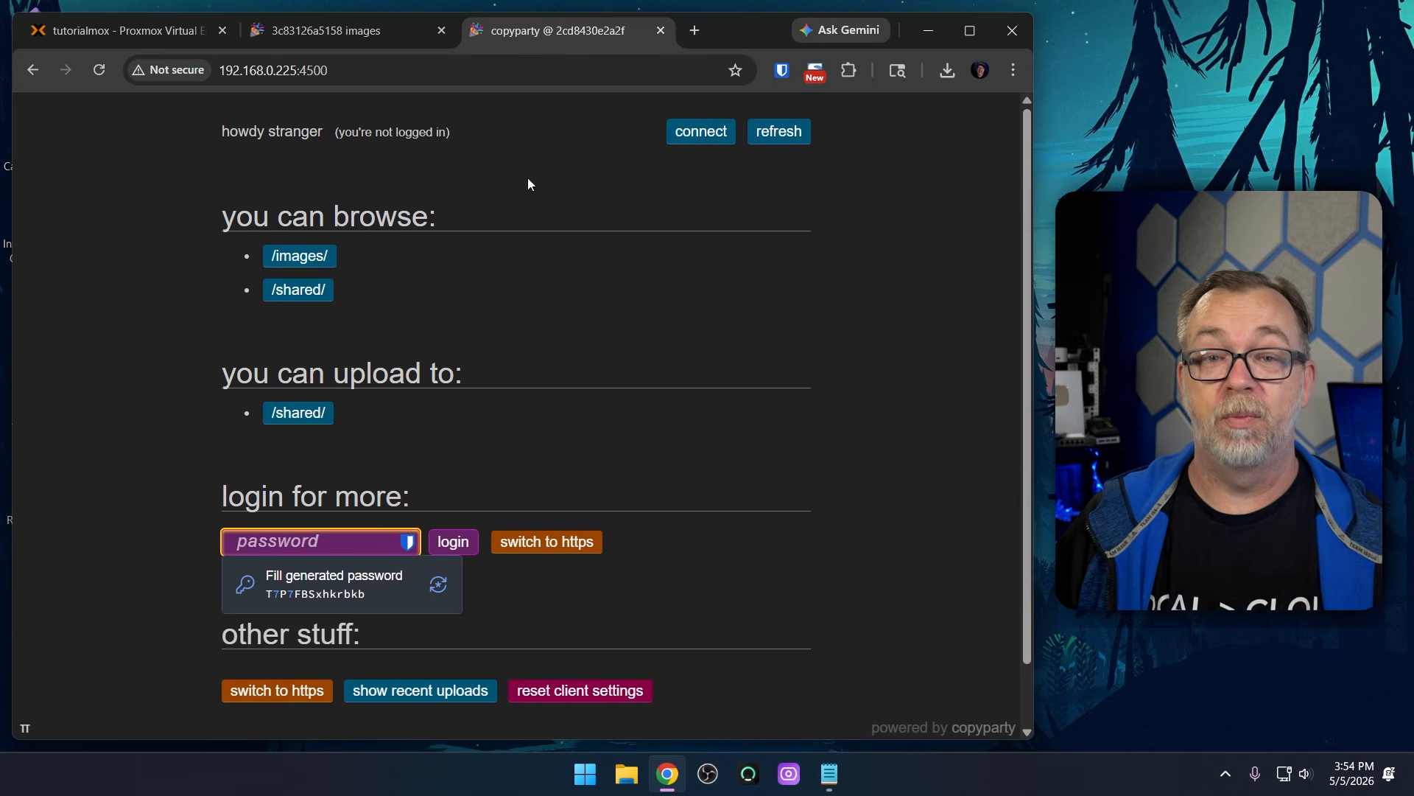
{"action": "left_click", "coordinate": [300, 265]}
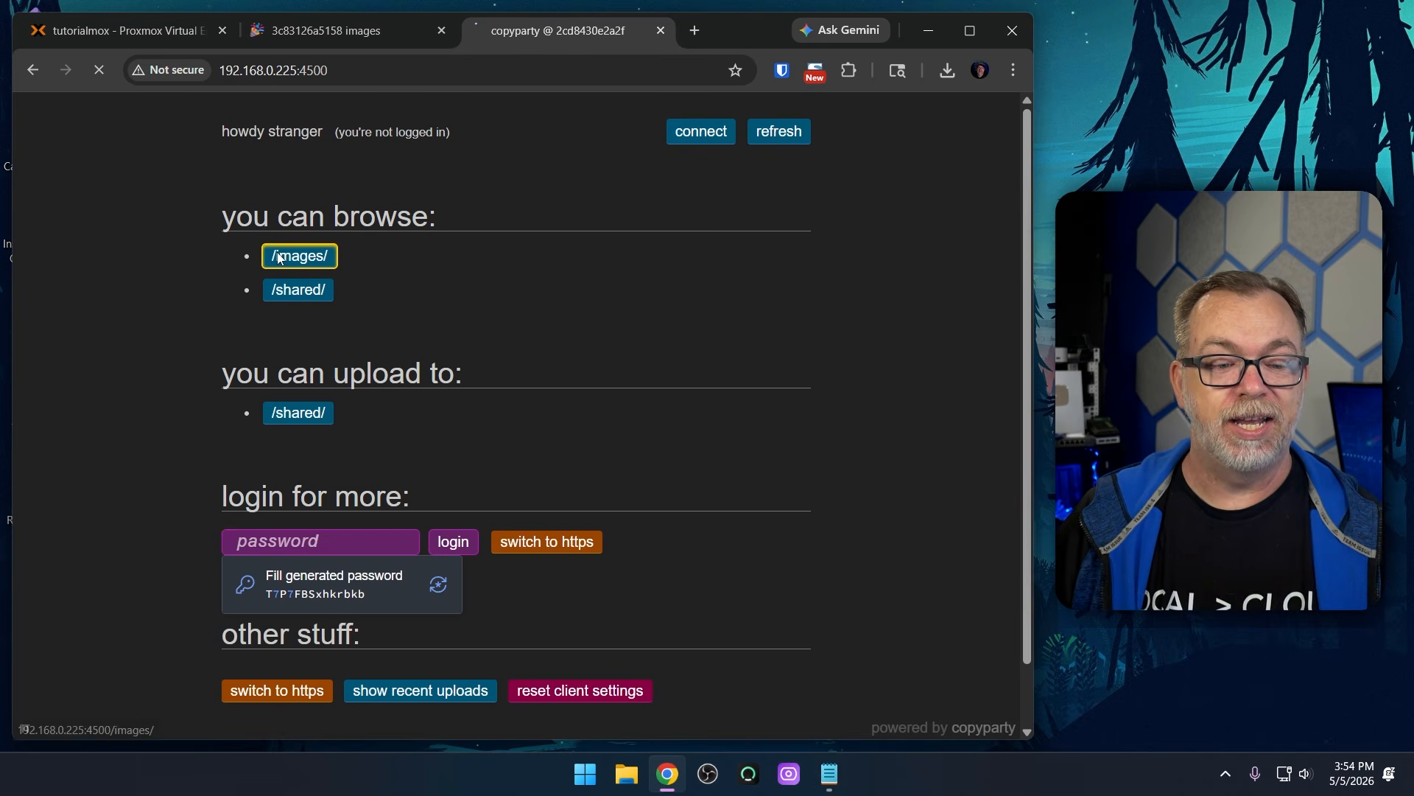
Open the /shared/ share from the start page's browse list, return, and reopen it from the upload list without logging in
{"action": "key", "text": "alt+Left"}
{"action": "left_click", "coordinate": [298, 289]}
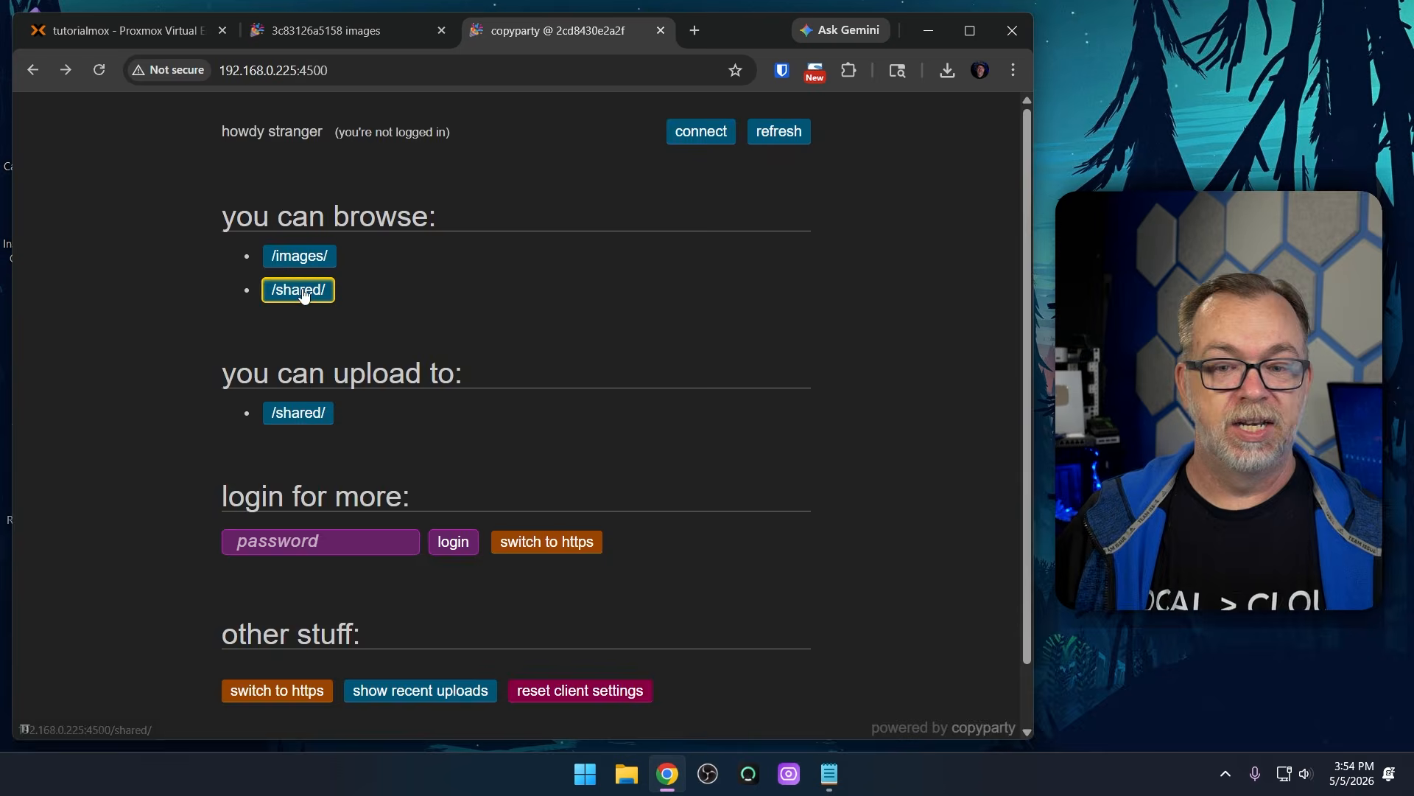
{"action": "key", "text": "alt+Left"}
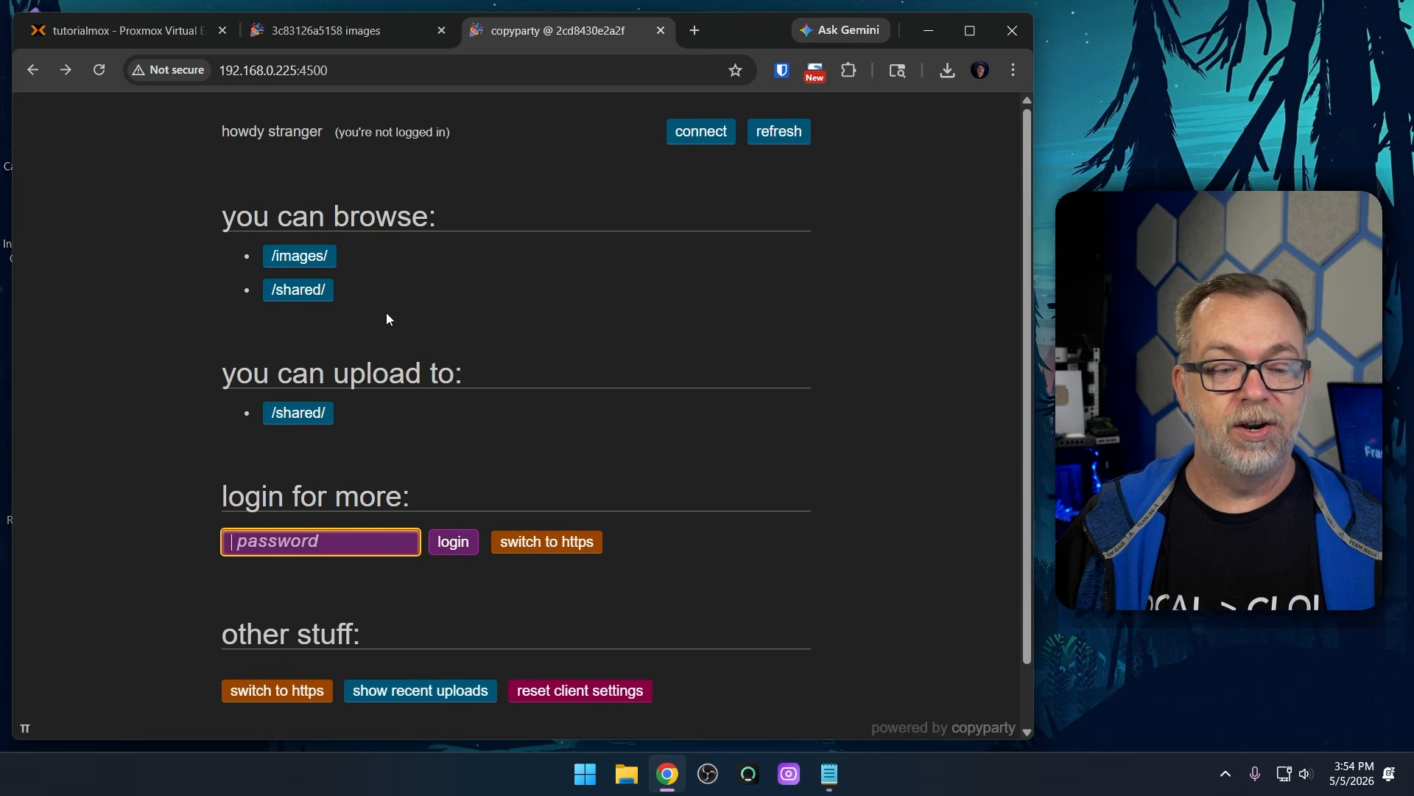
{"action": "left_click", "coordinate": [305, 406]}
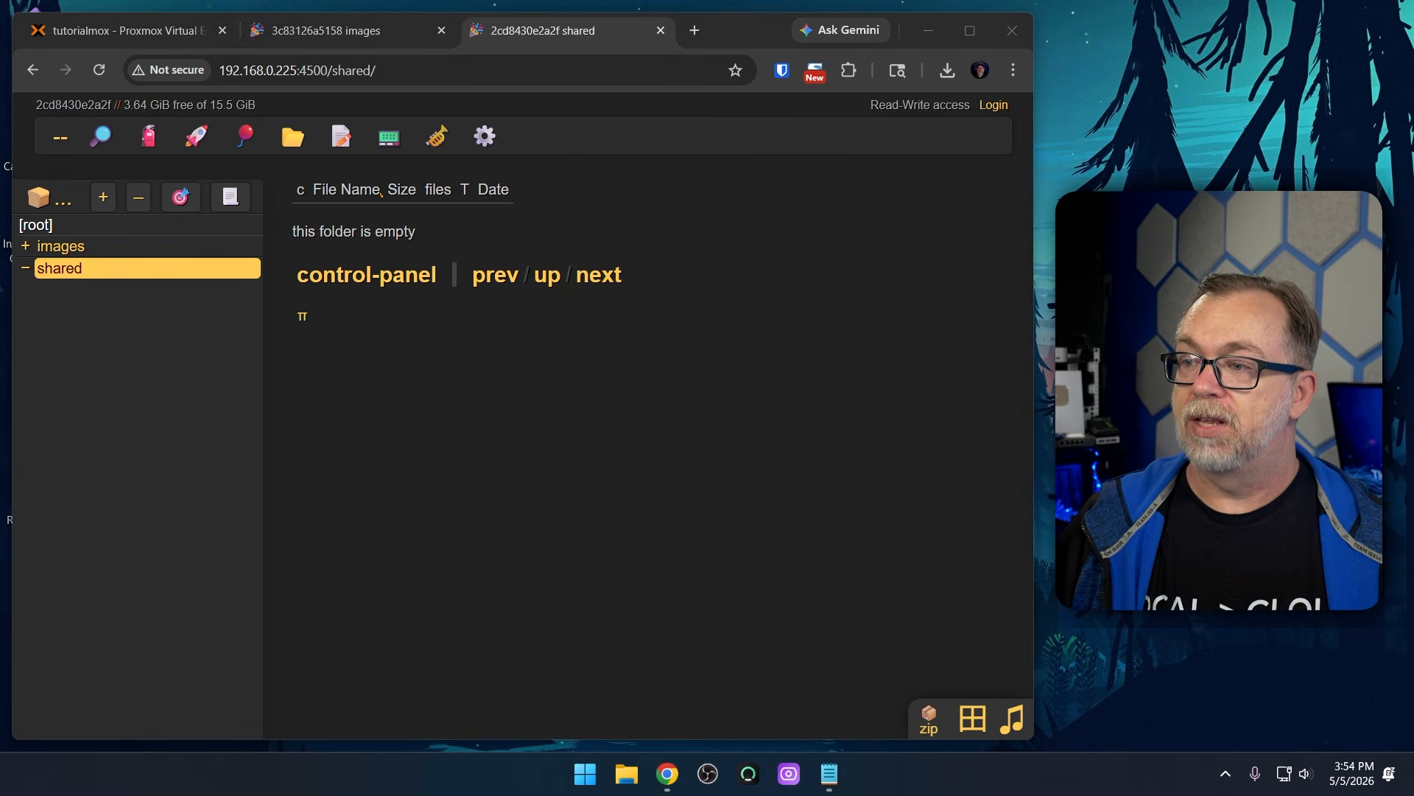
Upload 20260219-121340.JPG to the shared folder anonymously, view the uploaded image, and return to the folder's file list
{"action": "left_click_drag", "start_coordinate": [830, 290], "coordinate": [578, 293]}
{"action": "left_click", "coordinate": [627, 458]}
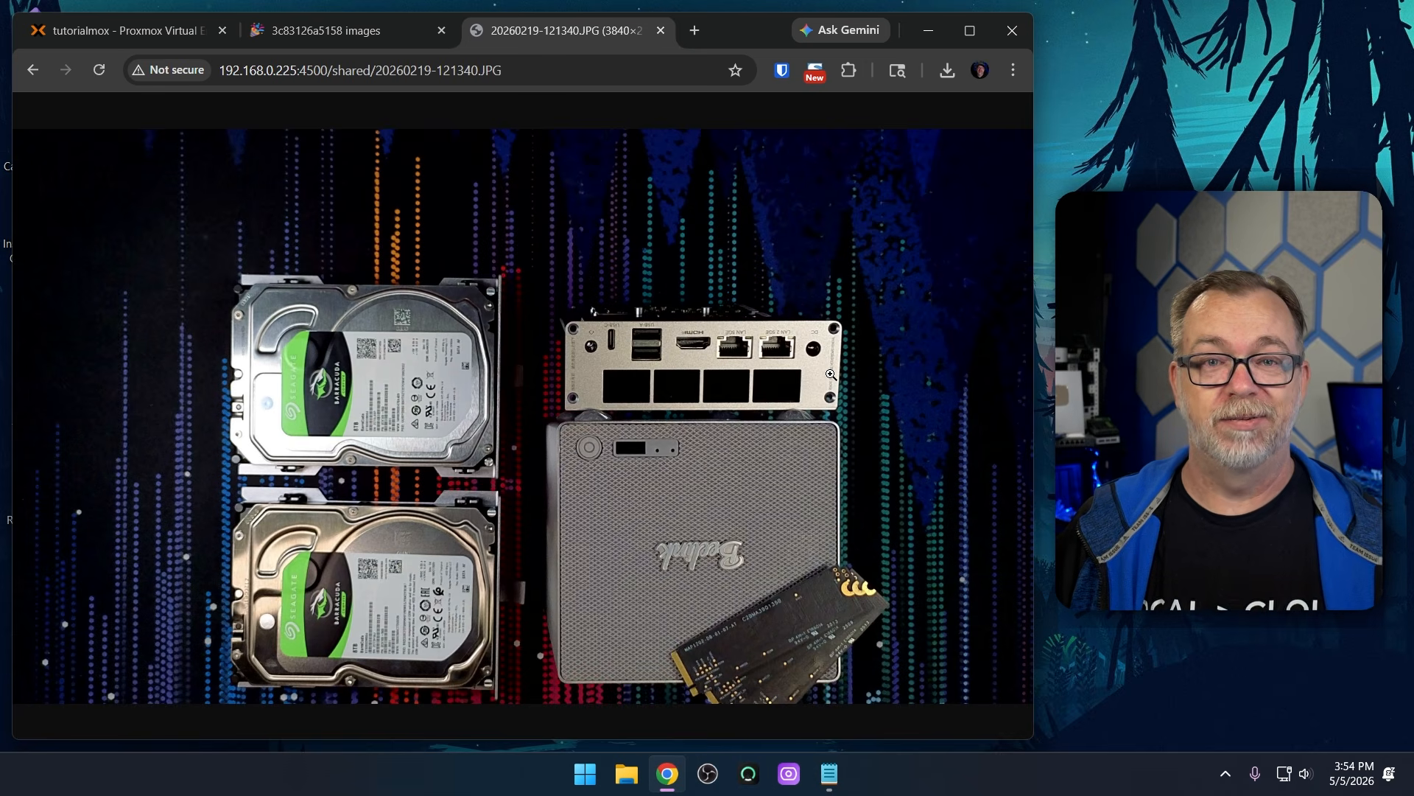
{"action": "key", "text": "alt+Left"}
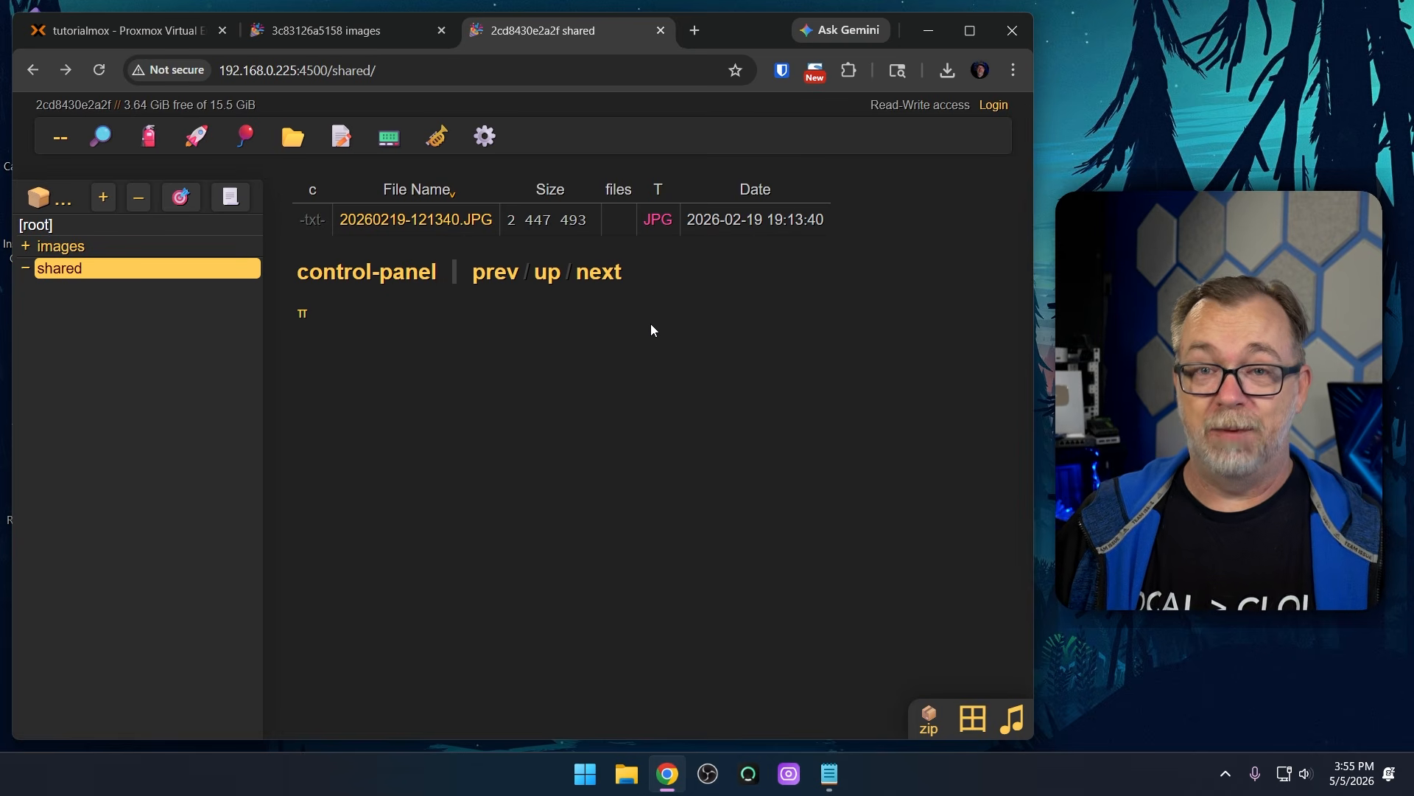
Log in from the shared folder by entering the admin account's password
{"action": "left_click", "coordinate": [995, 105]}
{"action": "left_click", "coordinate": [267, 545]}
{"action": "key", "text": "ctrl+v"}
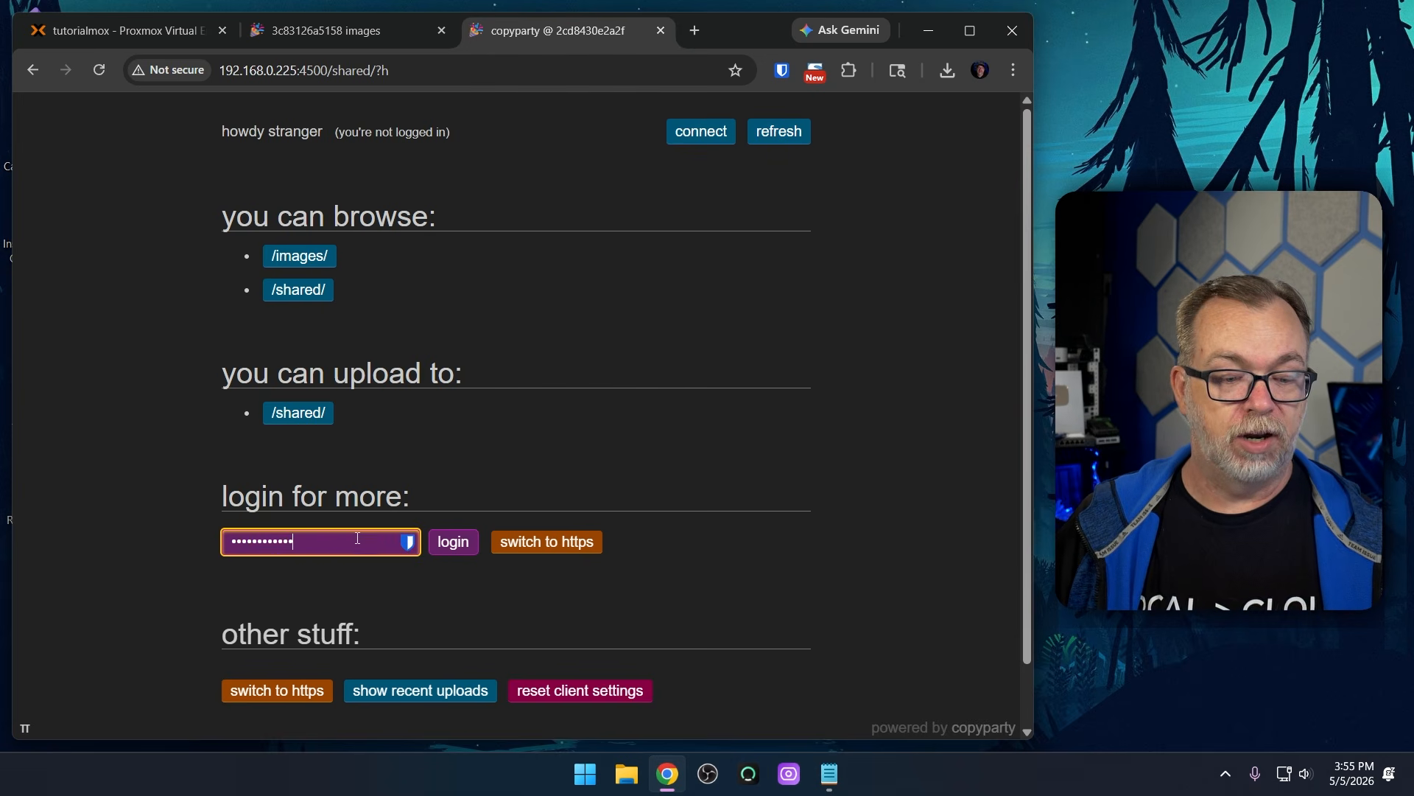
{"action": "left_click", "coordinate": [454, 542]}
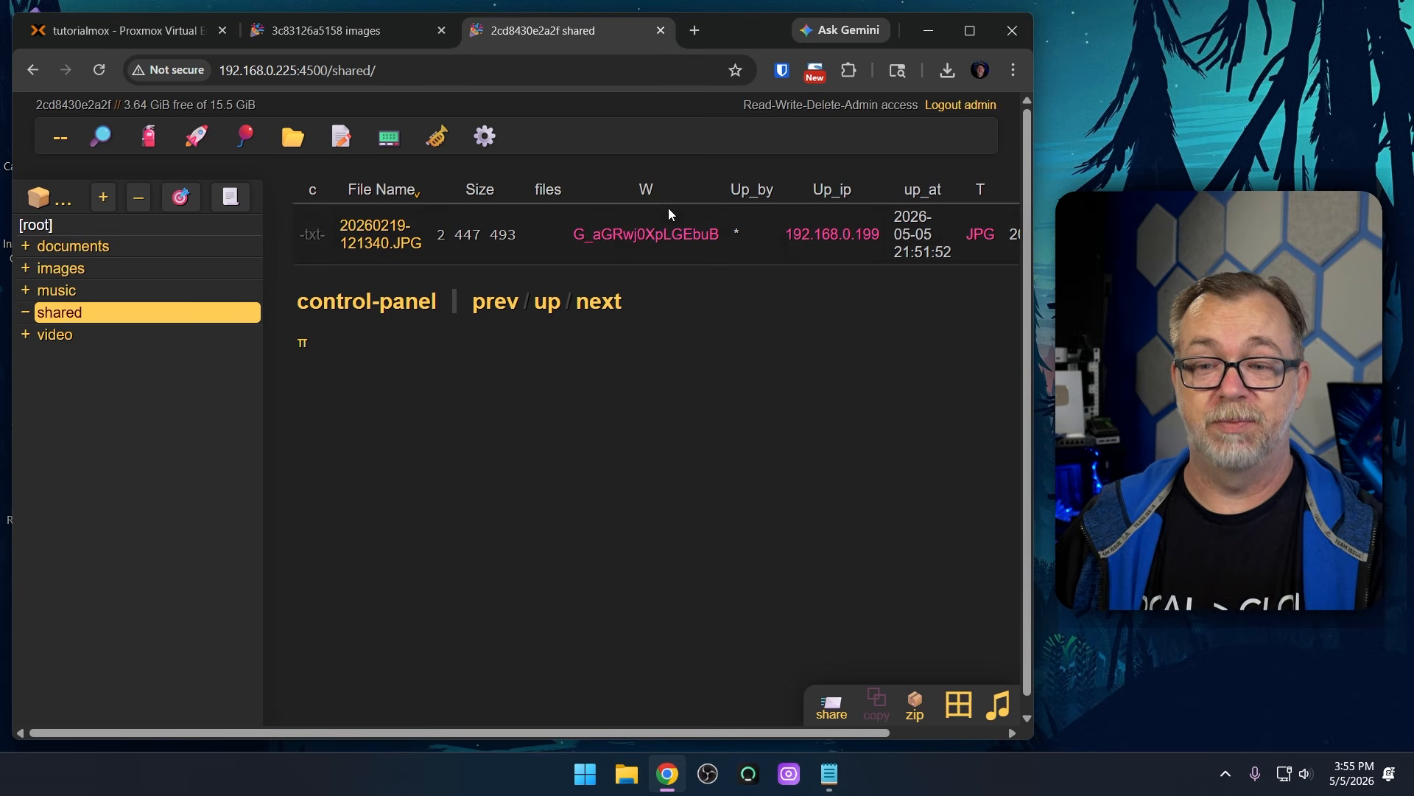
Log out of the admin account and log in with the guest account's password
{"action": "left_click", "coordinate": [961, 105]}
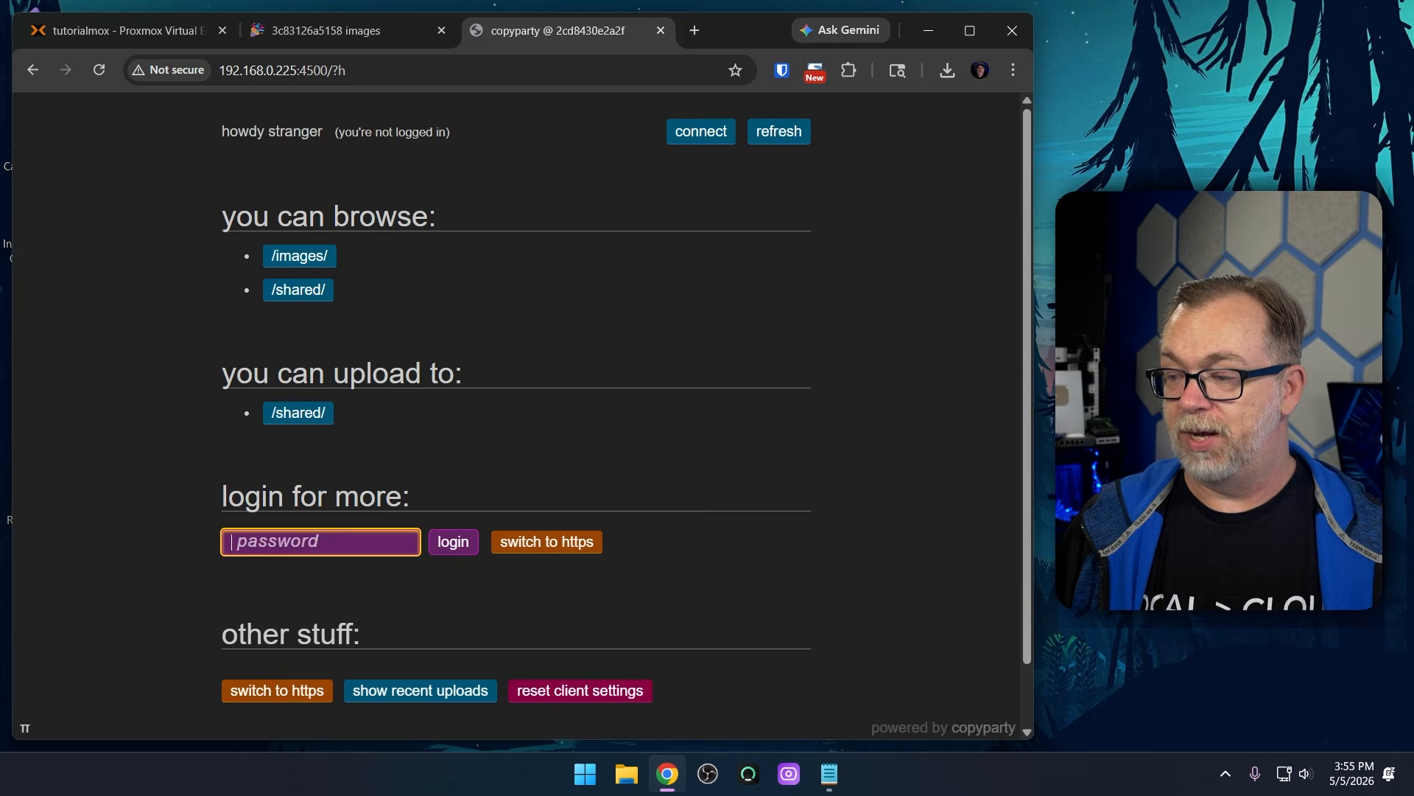
{"action": "left_click", "coordinate": [322, 545]}
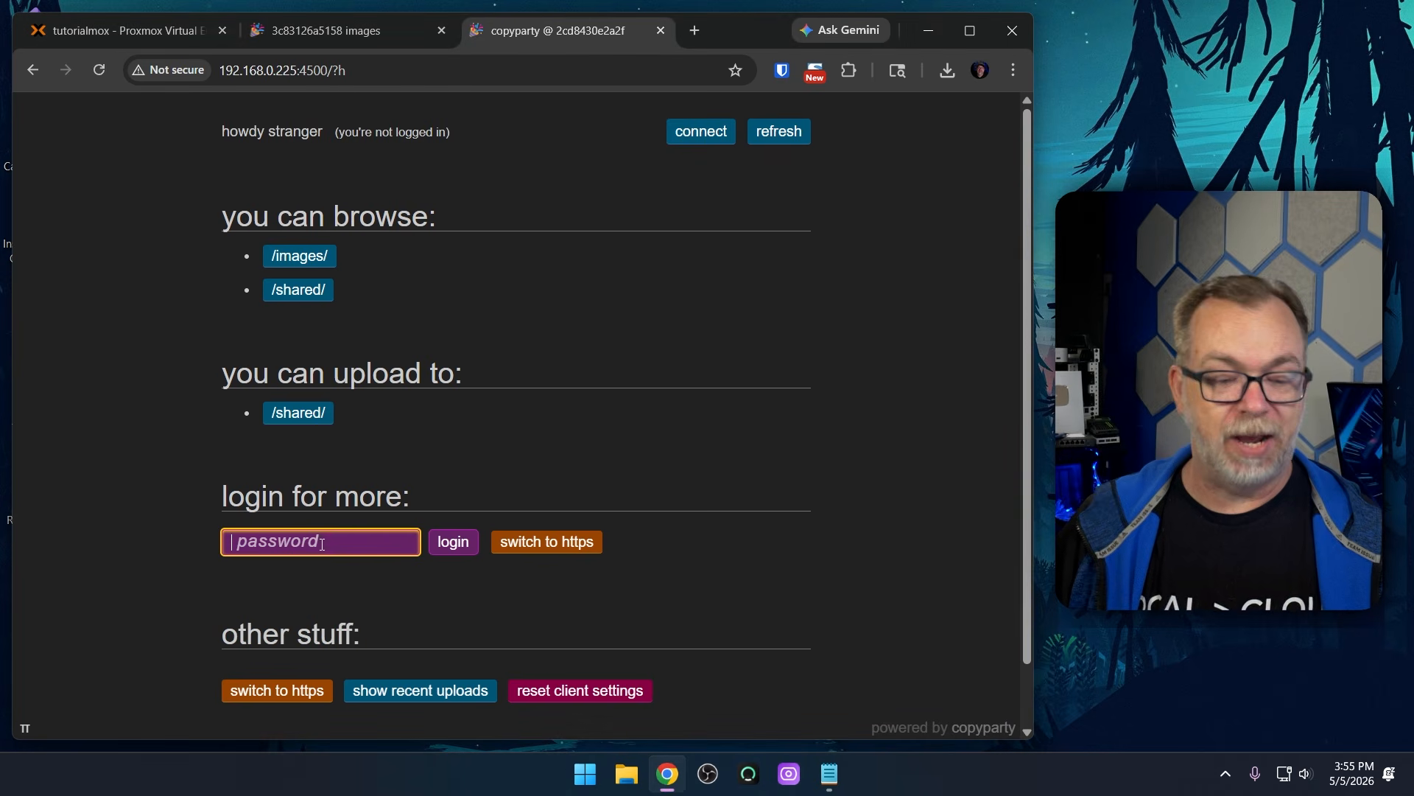
{"action": "key", "text": "ctrl+v"}
{"action": "key", "text": "Return"}
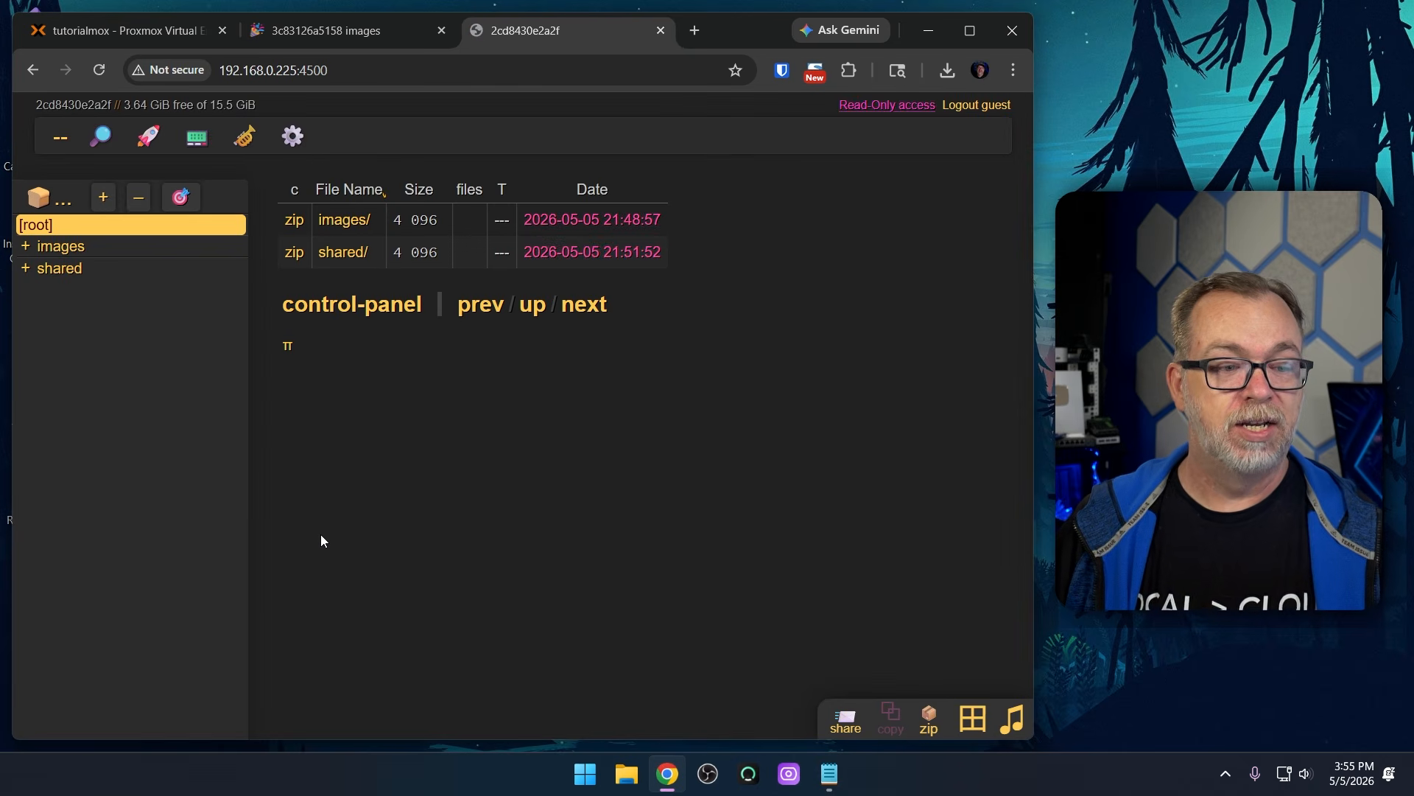
View the images folder as guest, and upload 20250416-140216.JPG to the shared folder
{"action": "left_click", "coordinate": [111, 255]}
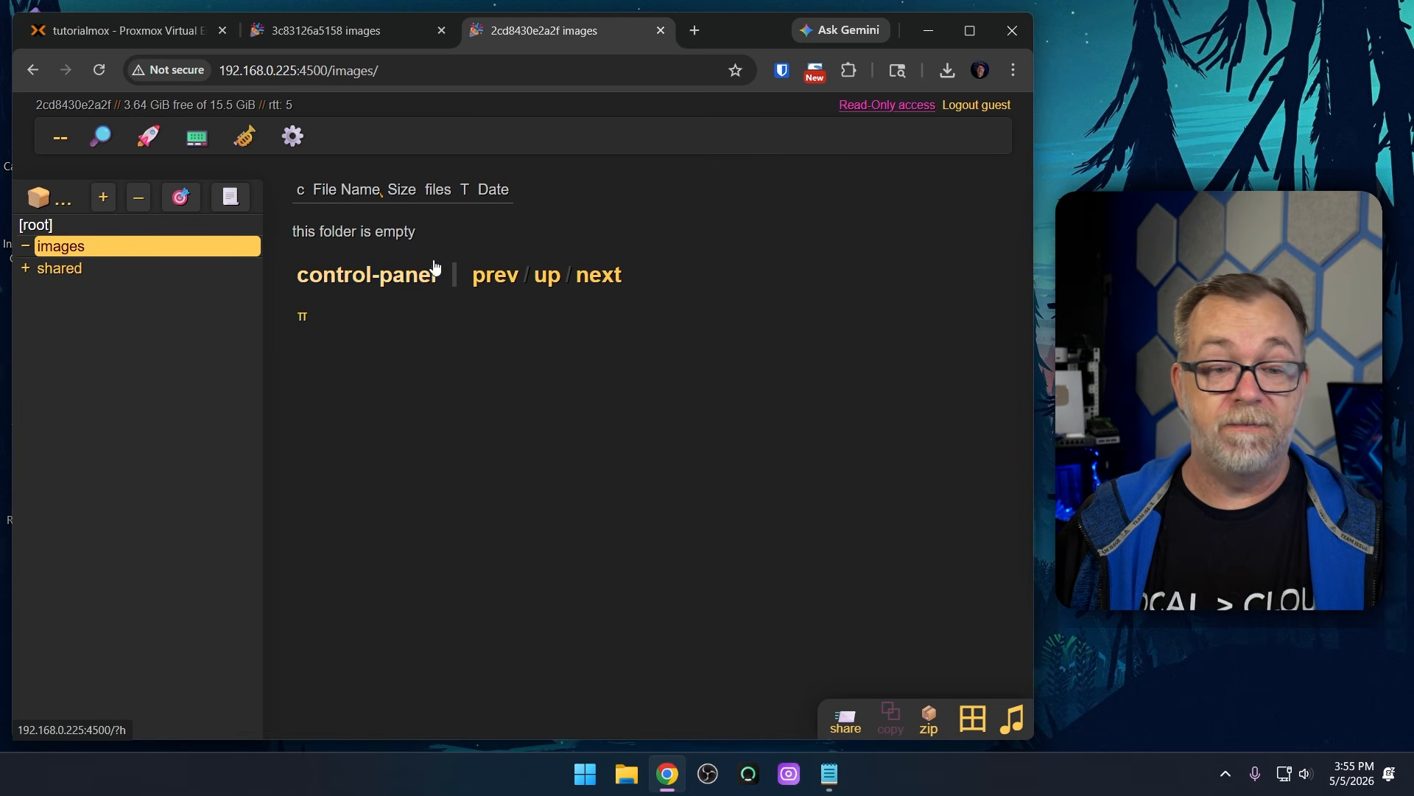
{"action": "left_click", "coordinate": [70, 269]}
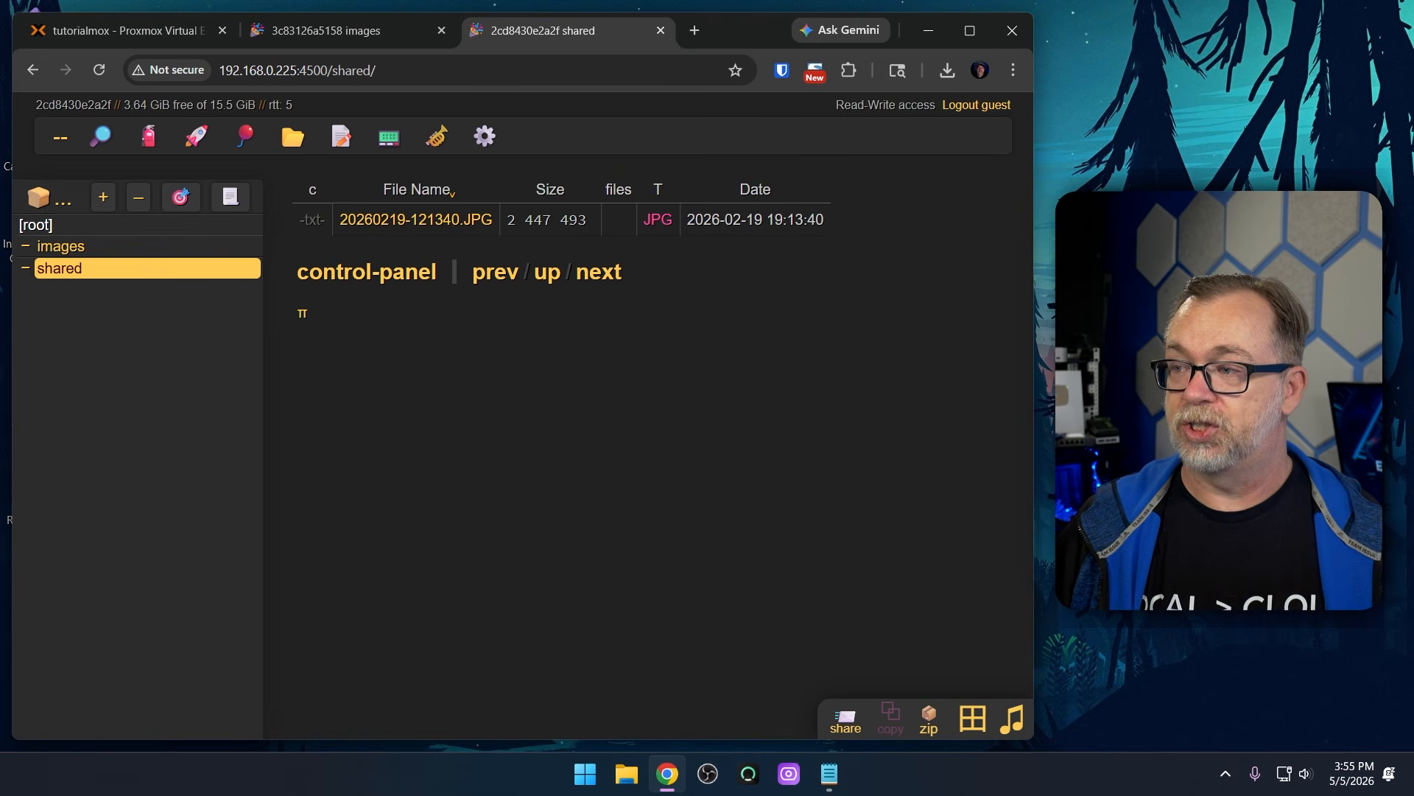
{"action": "left_click_drag", "start_coordinate": [1046, 170], "coordinate": [679, 277]}
{"action": "left_click", "coordinate": [610, 467]}
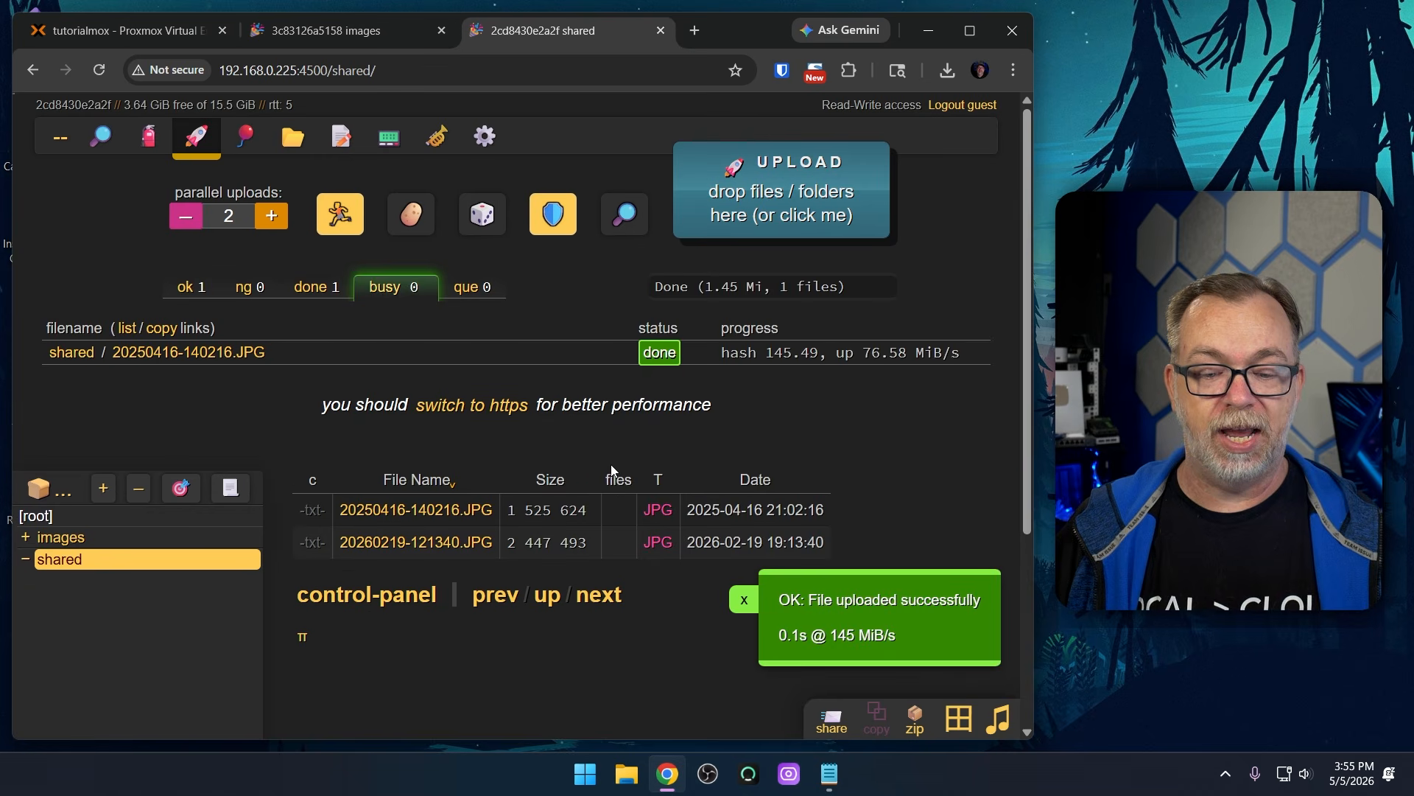
Open the images folder as guest and try to upload an image file to it
{"action": "left_click", "coordinate": [78, 536]}
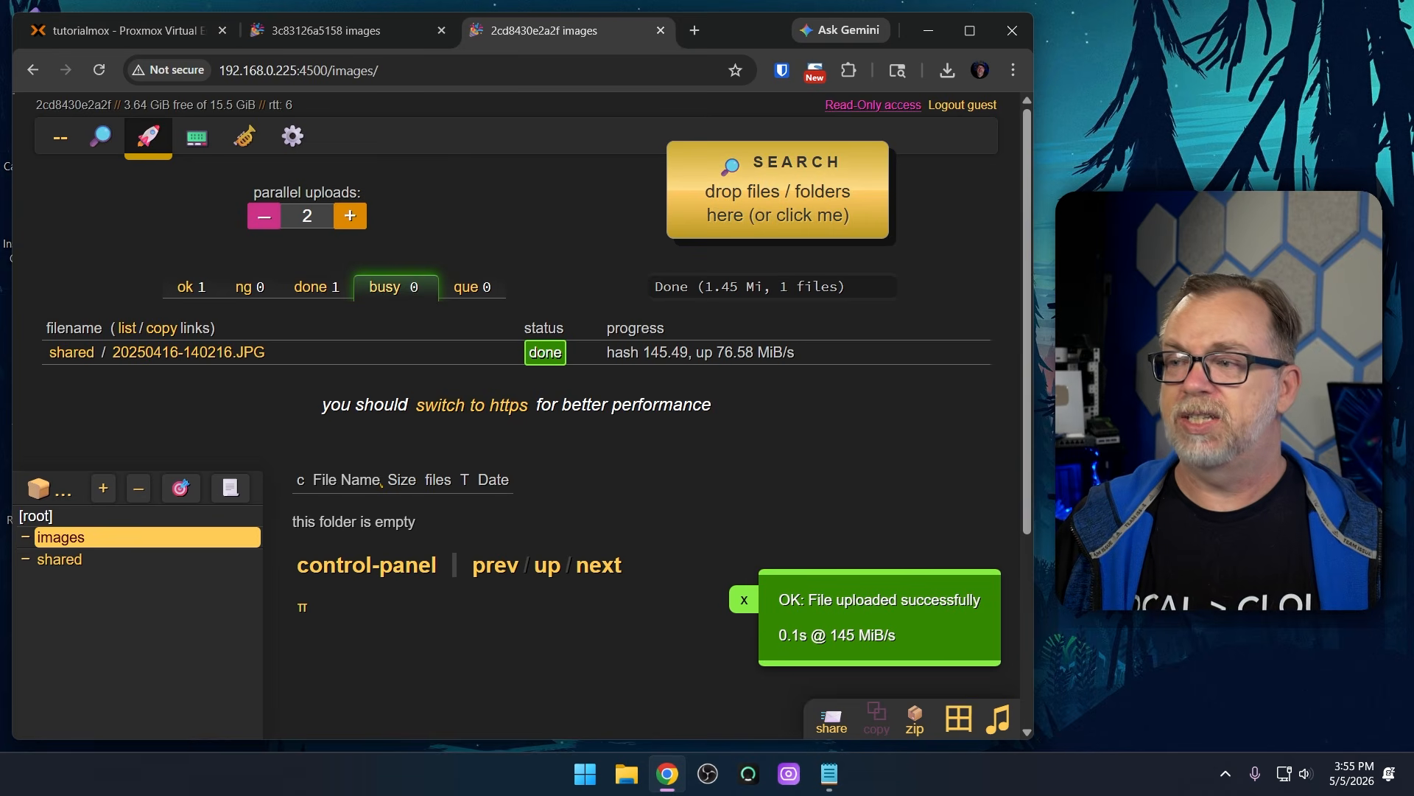
{"action": "left_click_drag", "start_coordinate": [1032, 170], "coordinate": [793, 259]}
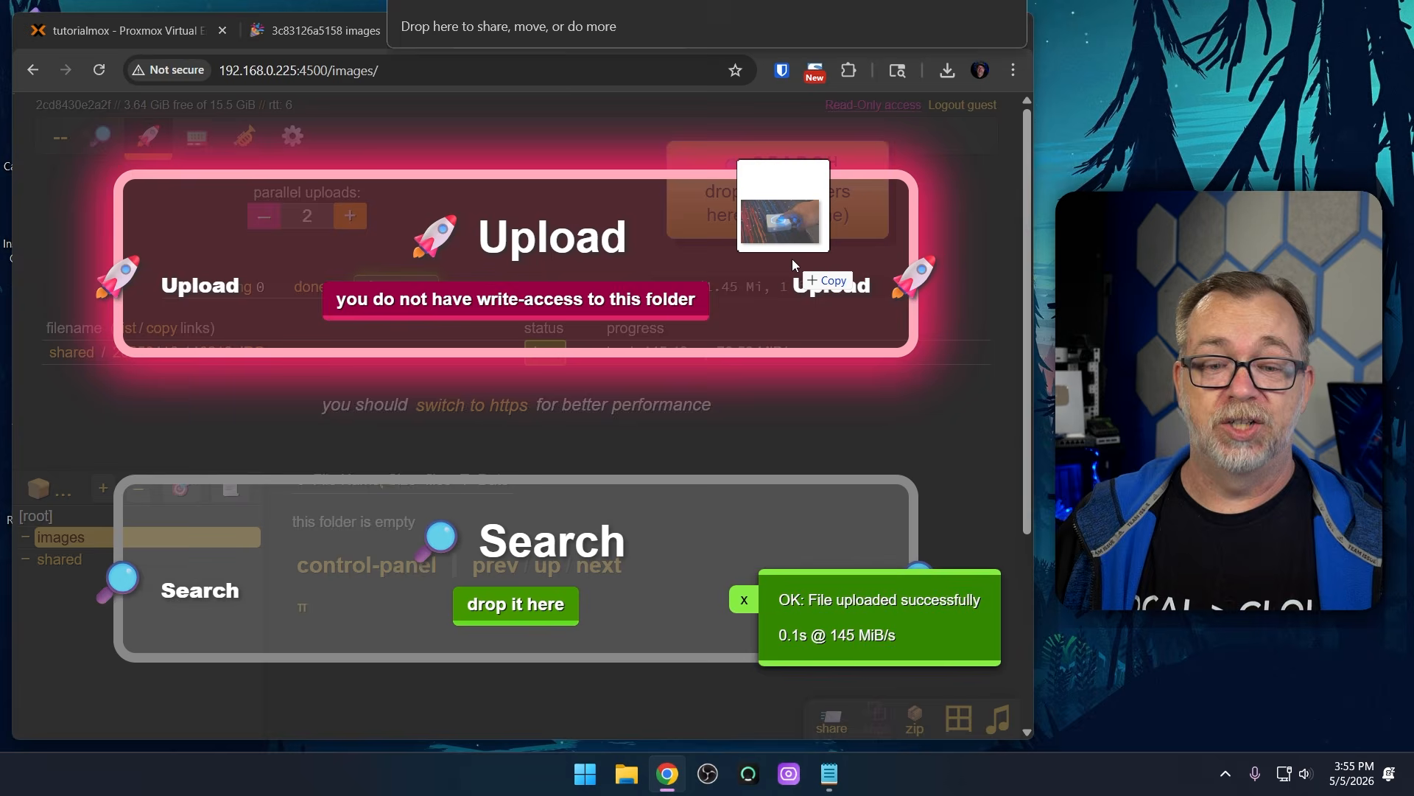
{"action": "left_click_drag", "start_coordinate": [793, 259], "coordinate": [792, 259]}
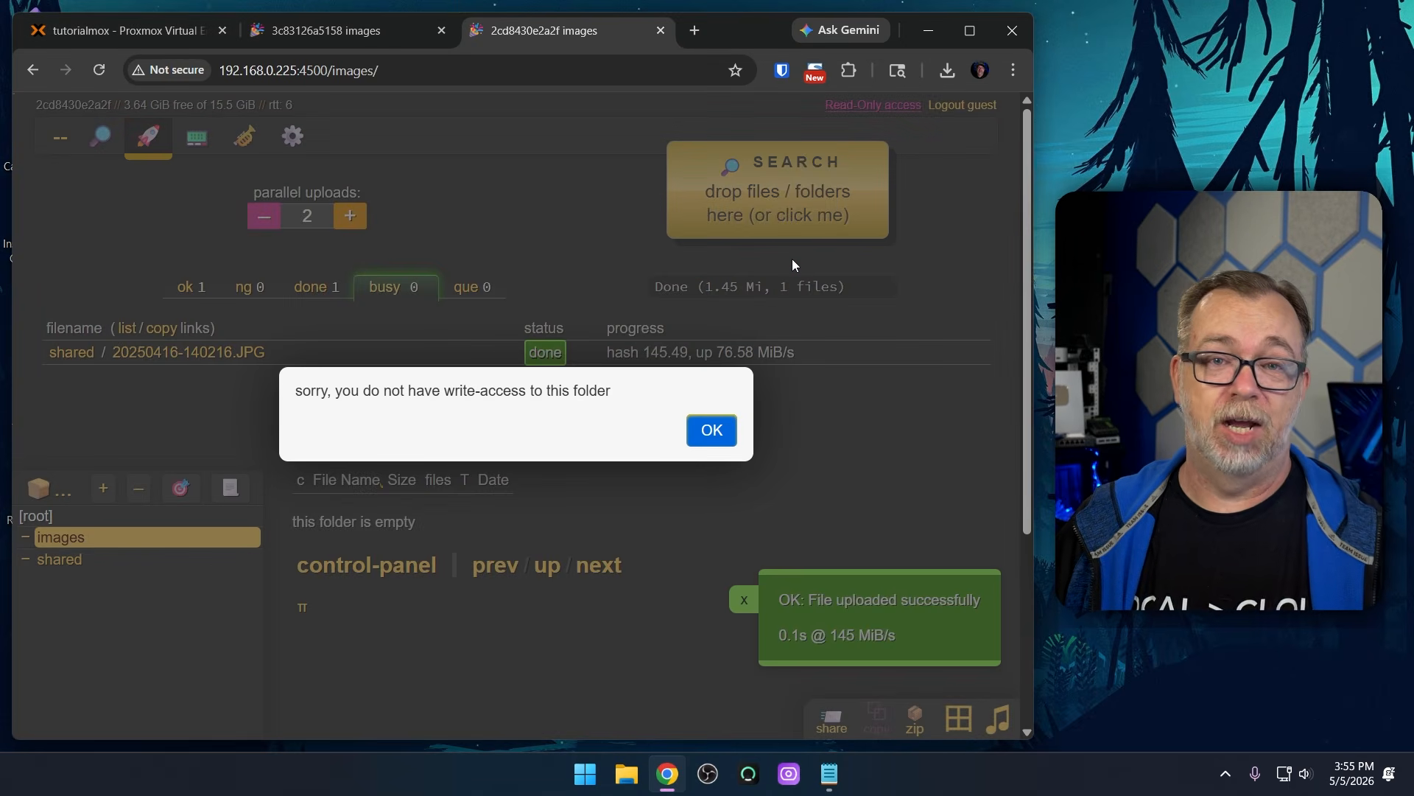